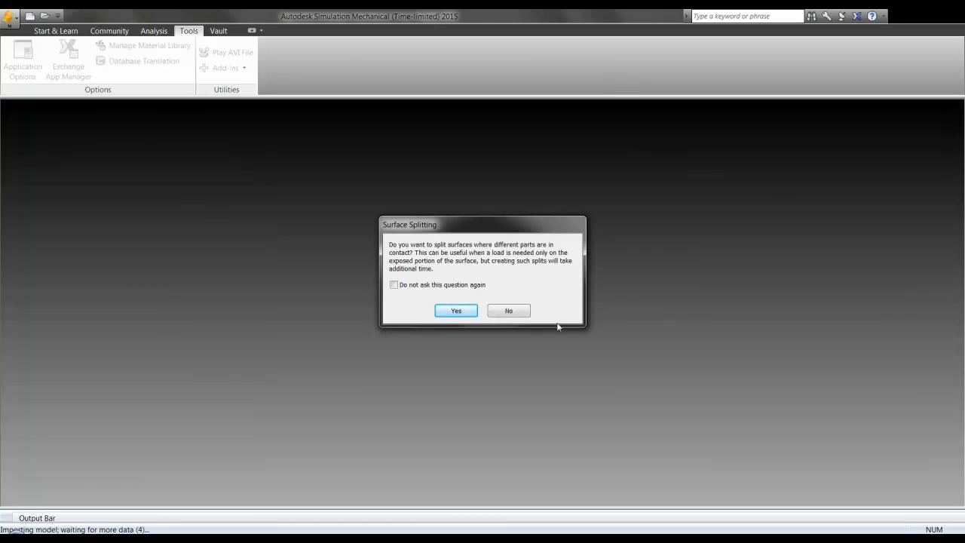
Import the model without splitting surfaces and set the analysis type to Static Stress with Linear Material Models
left_click(512, 310)
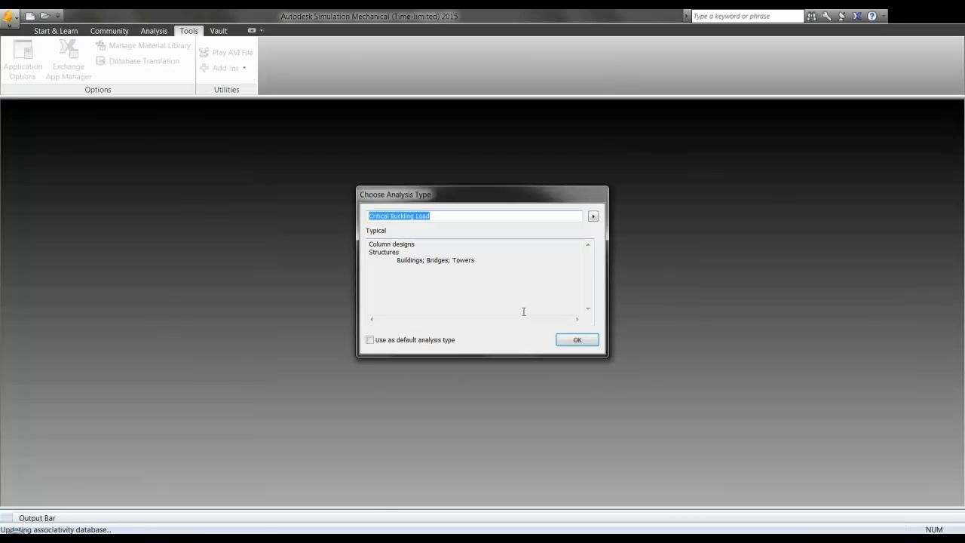
left_click(593, 216)
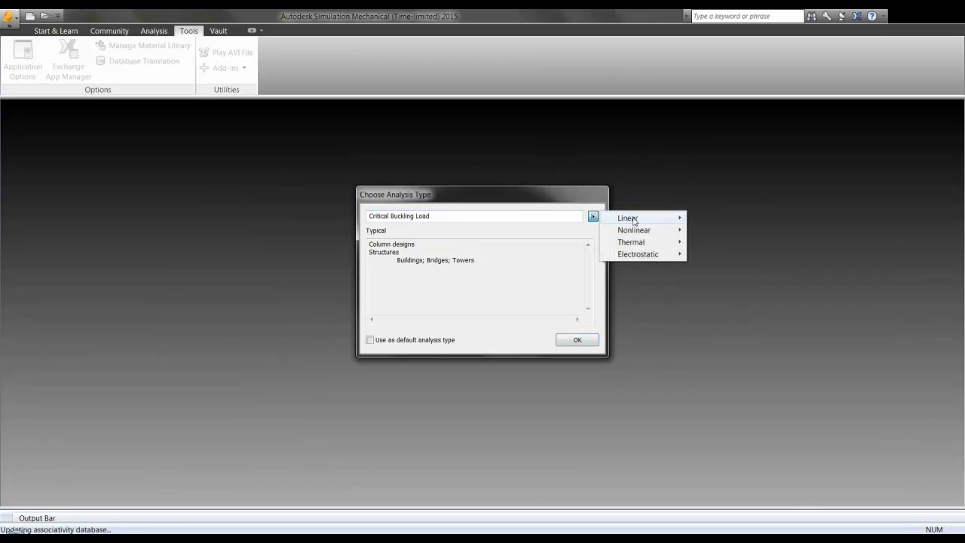
mouse_move(641, 218)
left_click(724, 217)
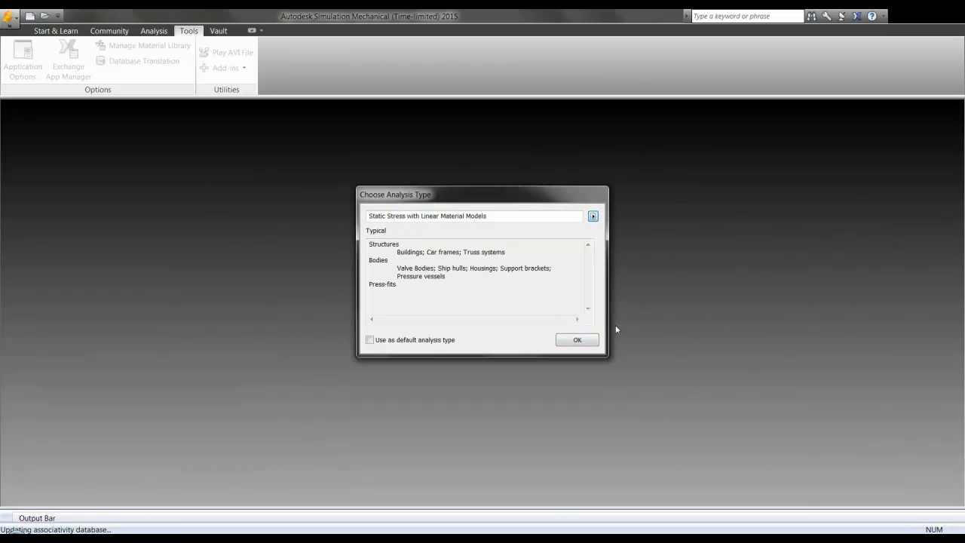
left_click(575, 340)
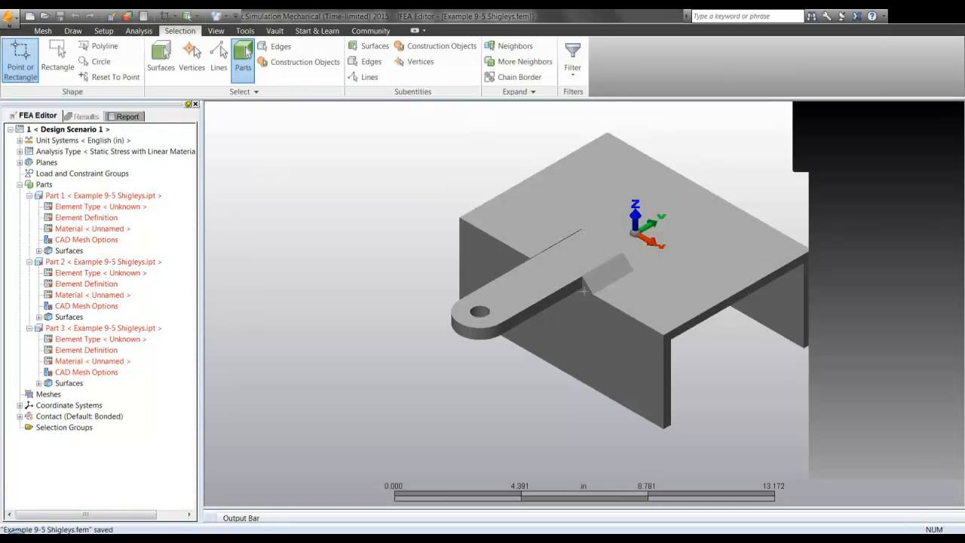
Generate the 3D mesh for all three parts of the model
middle_click_drag(519, 387, 422, 354, "shift")
left_click(42, 30)
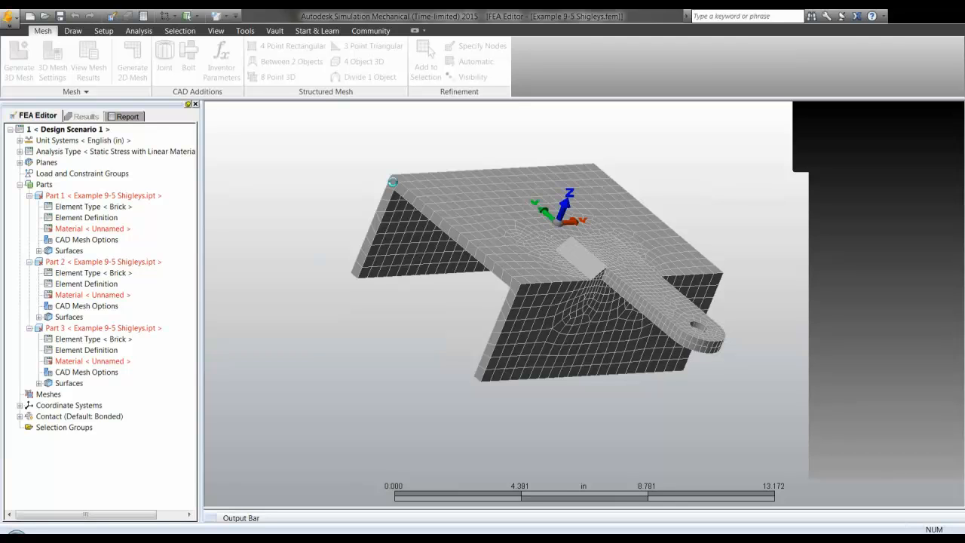
left_click(510, 295)
Apply a Fixed general constraint to the two end surfaces and the two lower leg surfaces of the channel
left_click(433, 216)
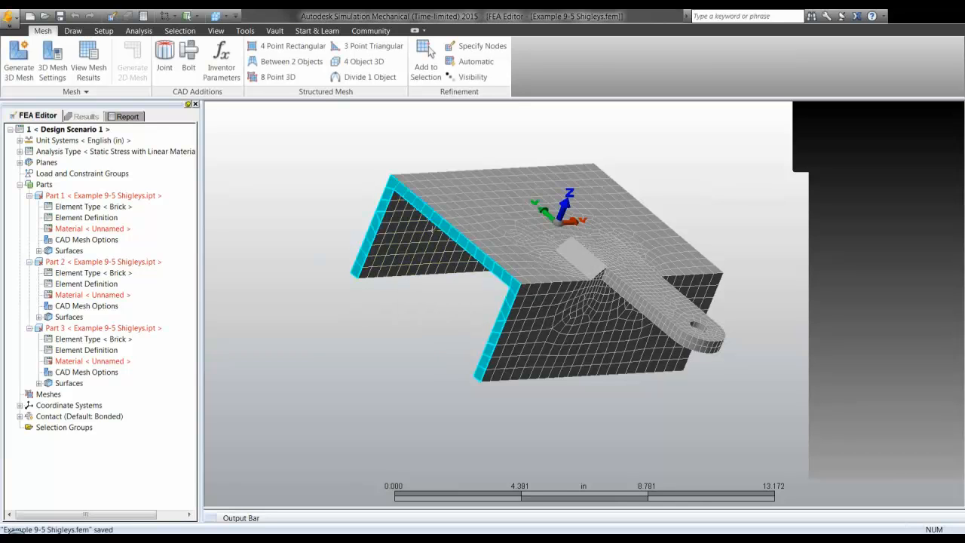
middle_click_drag(587, 341, 575, 287)
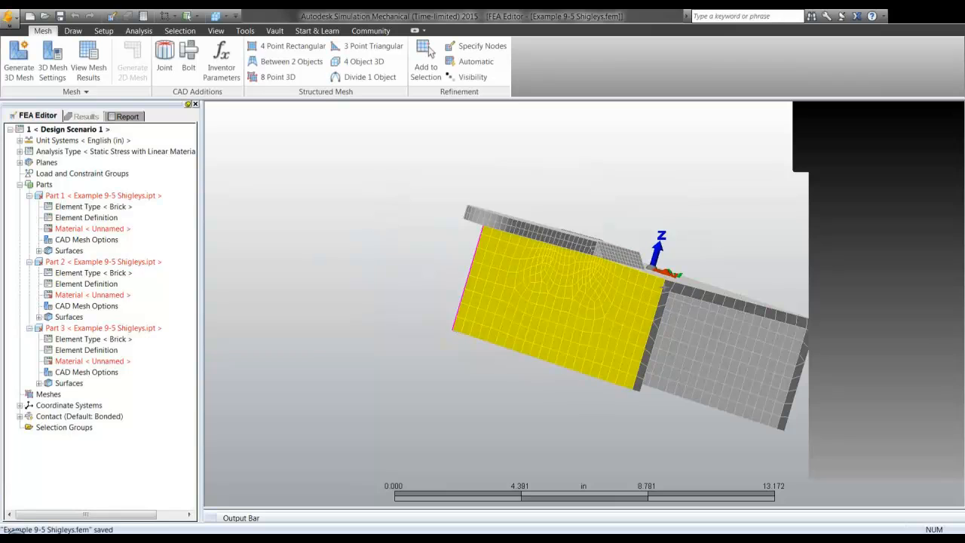
left_click(649, 339, "ctrl")
middle_click_drag(592, 334, 567, 282)
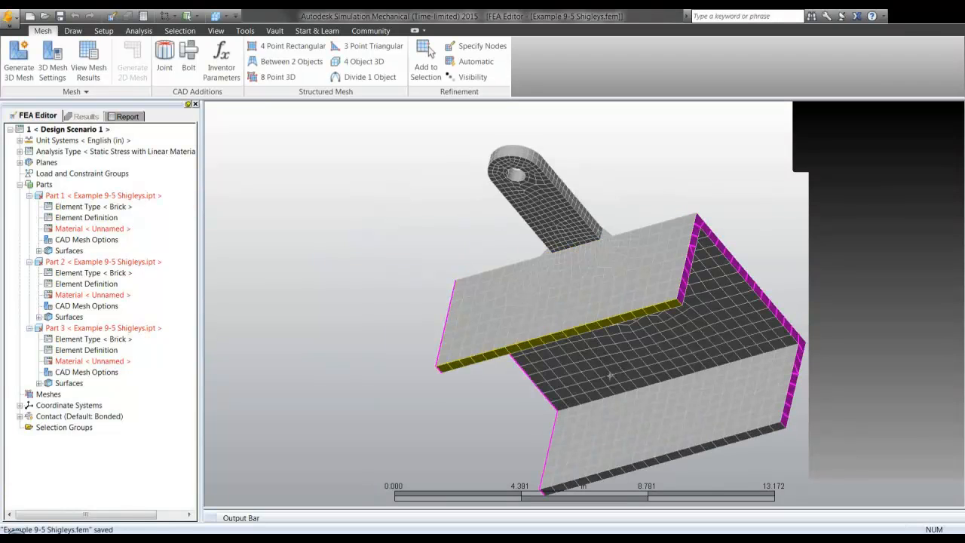
right_click(348, 281)
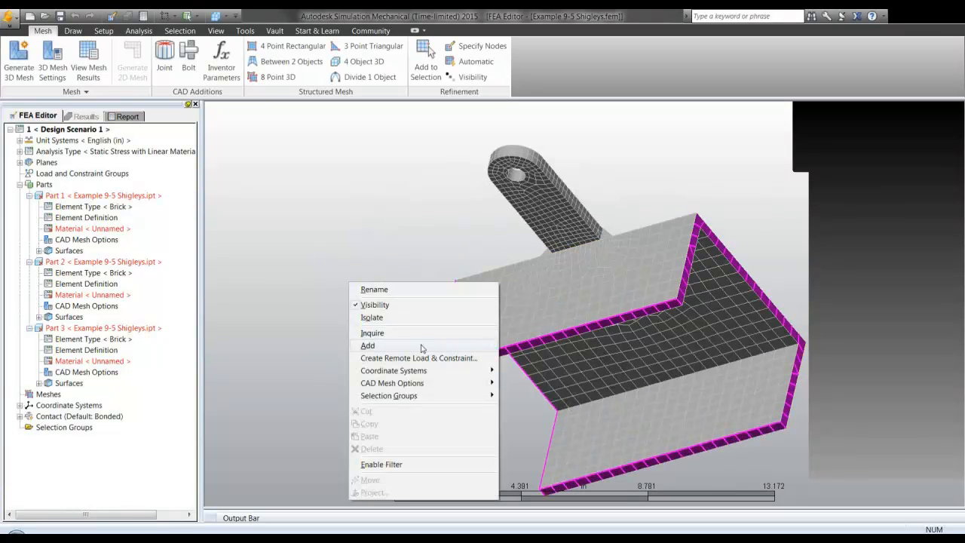
mouse_move(425, 348)
left_click(554, 148)
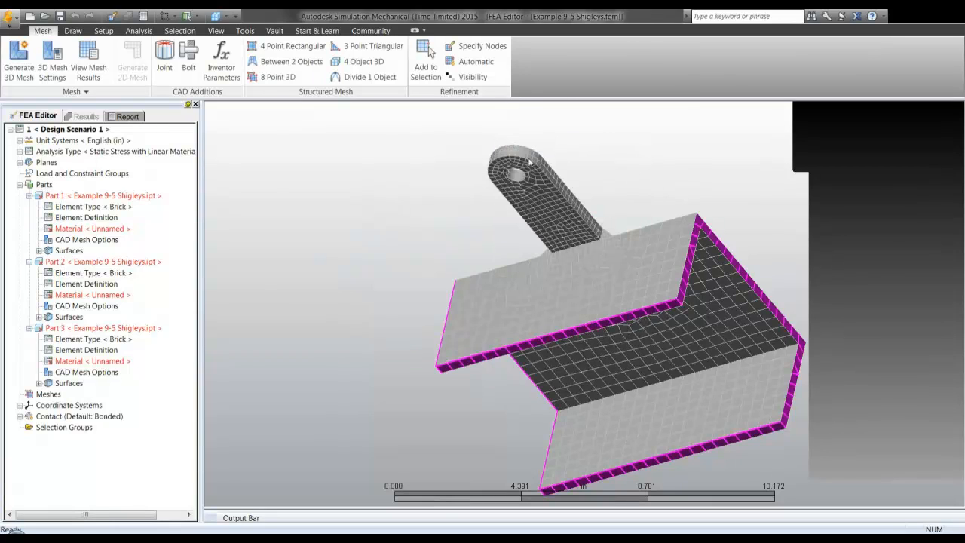
left_click(117, 63)
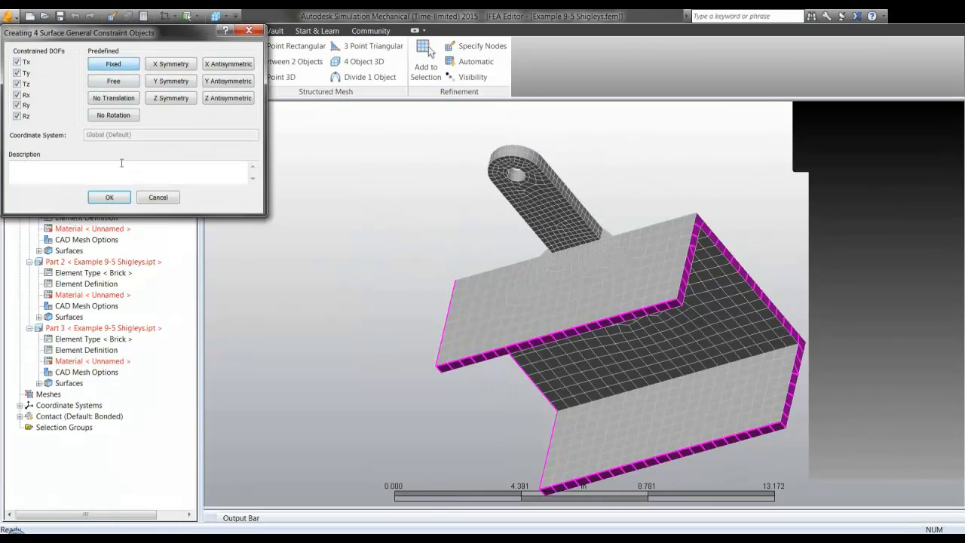
left_click(110, 196)
middle_click_drag(303, 208, 429, 50)
mouse_move(528, 321)
middle_mouse_down()
mouse_move(551, 336)
mouse_move(523, 324)
middle_mouse_up()
left_click(299, 402)
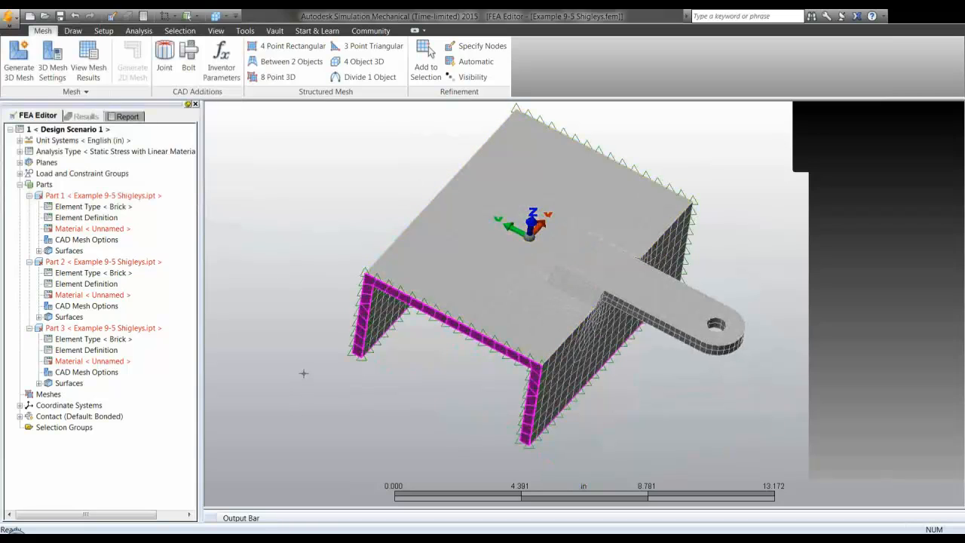
Examine the default bonded contact pairs between the parts and the surfaces they connect
left_click(21, 417)
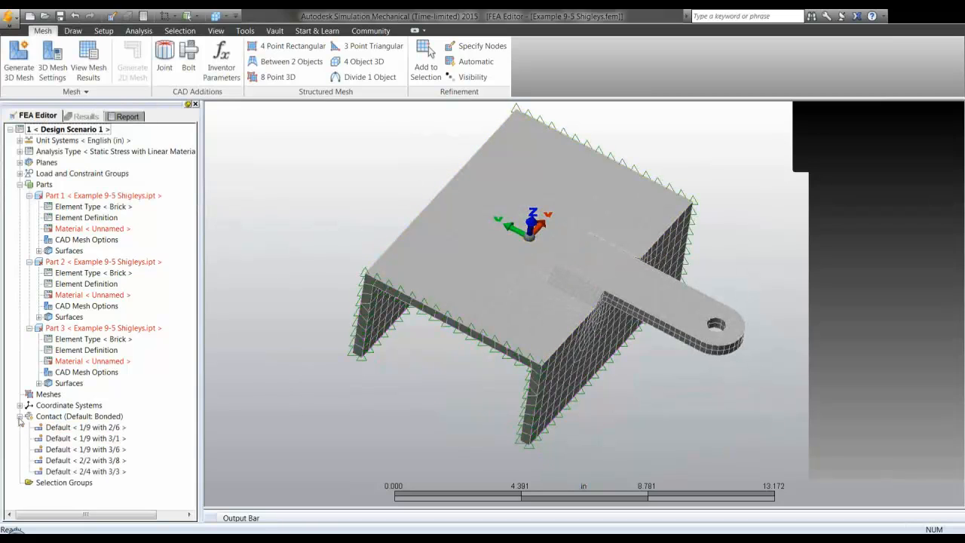
left_click(96, 428)
left_click(98, 438)
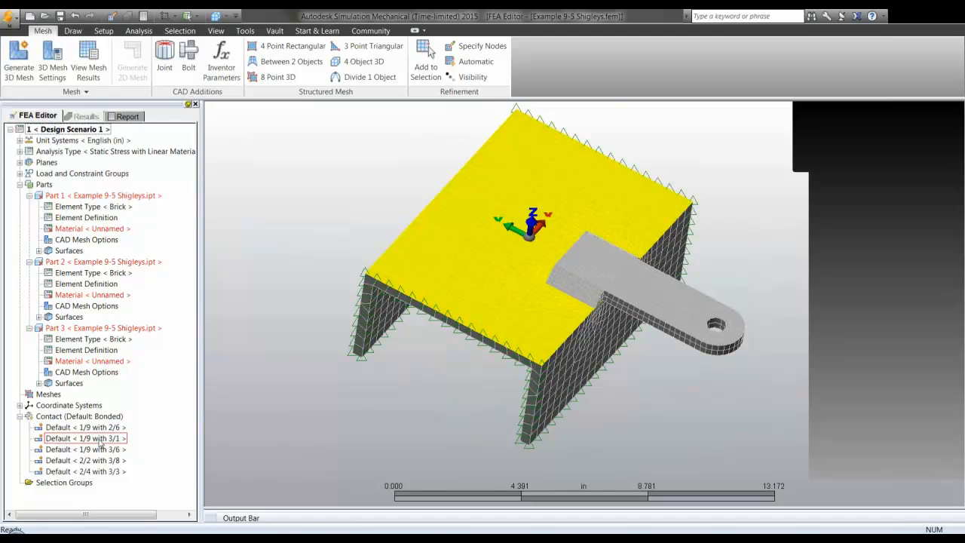
left_click(97, 449)
left_click(79, 416)
left_click(256, 417)
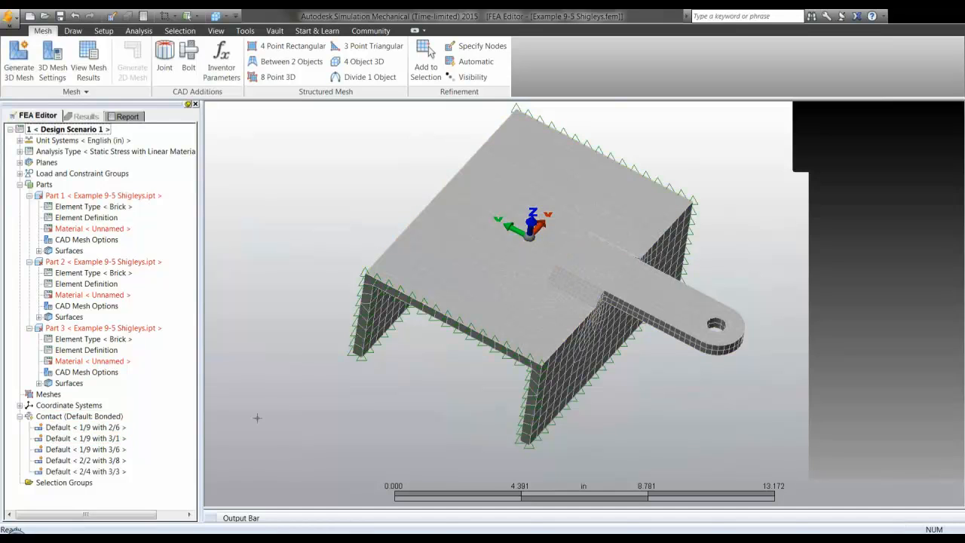
middle_click_drag(674, 420, 620, 369)
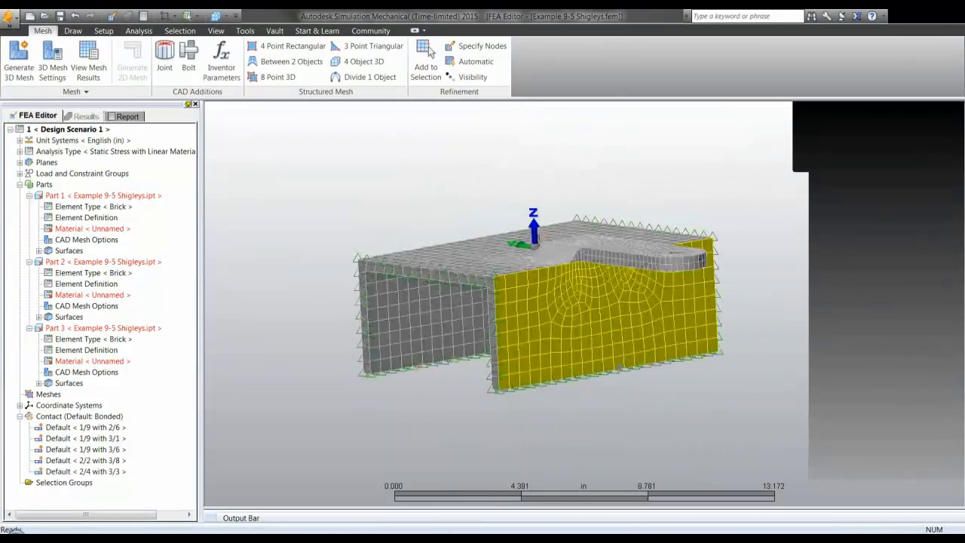
middle_click_drag(620, 427, 452, 264)
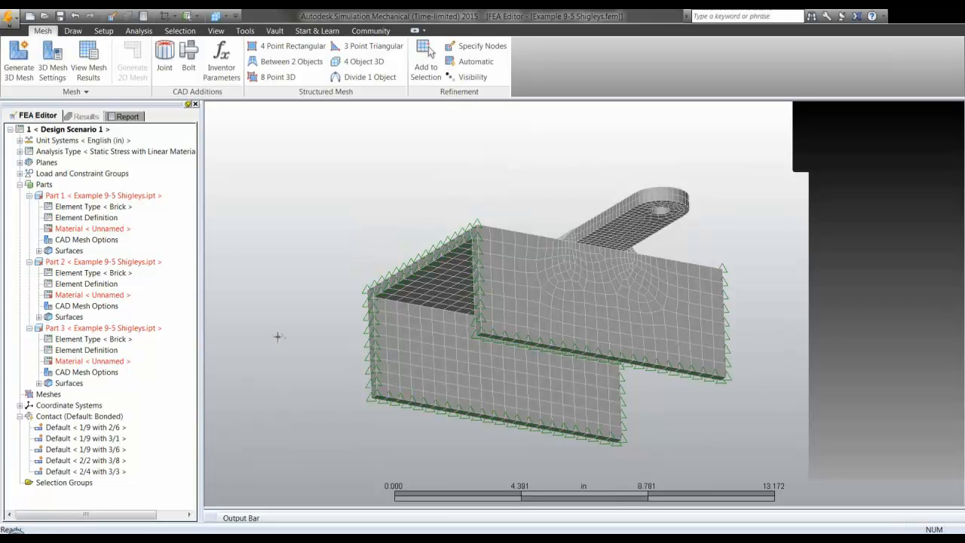
middle_click_drag(278, 337, 338, 379)
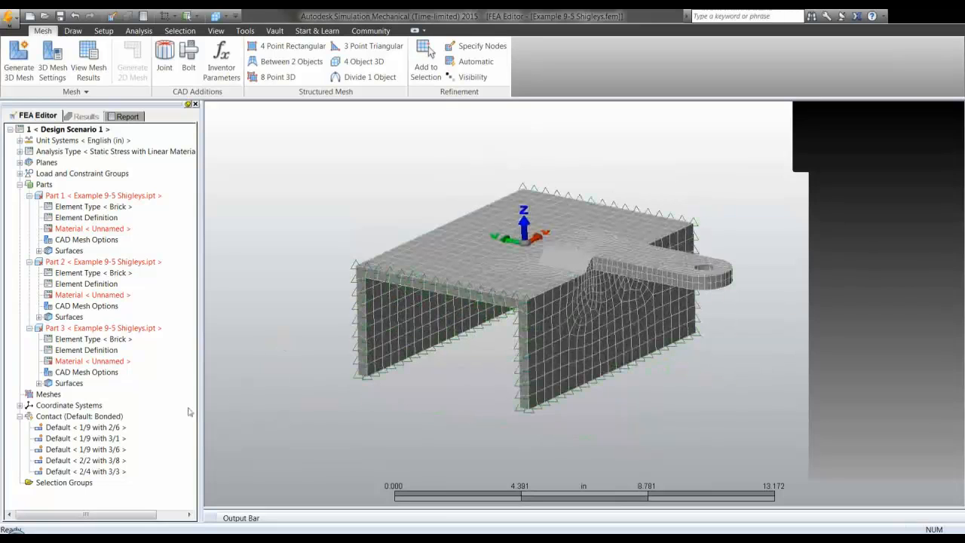
Change the contact pair 1/9 with 2/6, between the channel and the bar, to Surface Contact
left_click(85, 427)
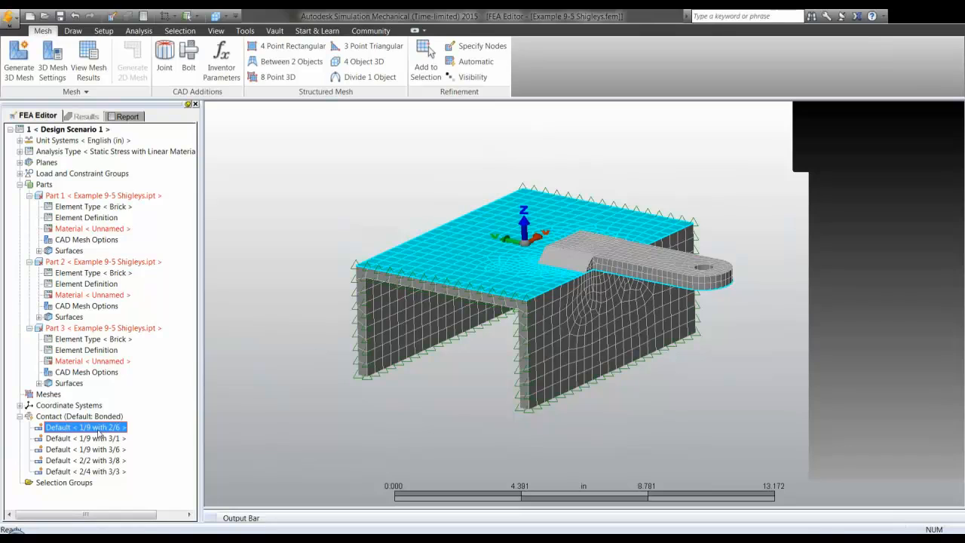
right_click(104, 432)
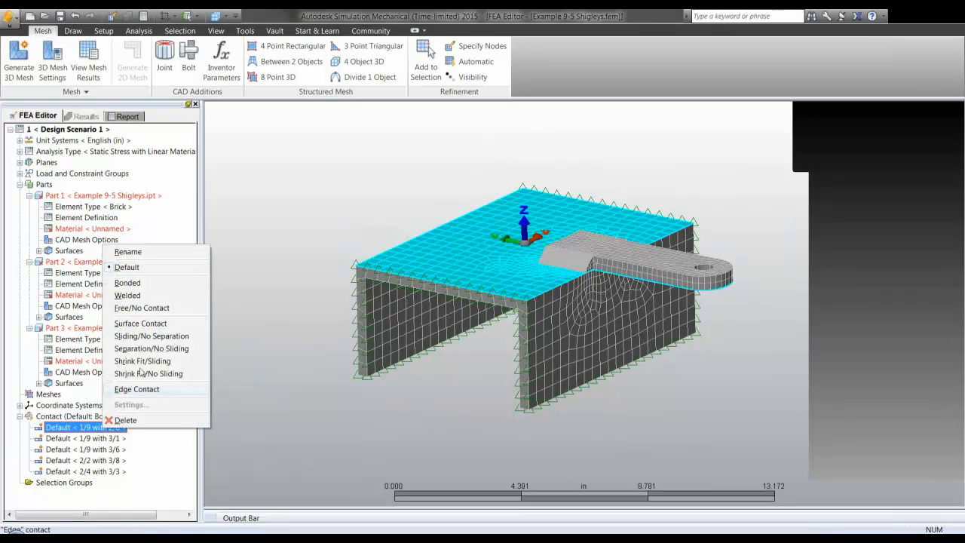
left_click(141, 323)
left_click(264, 286)
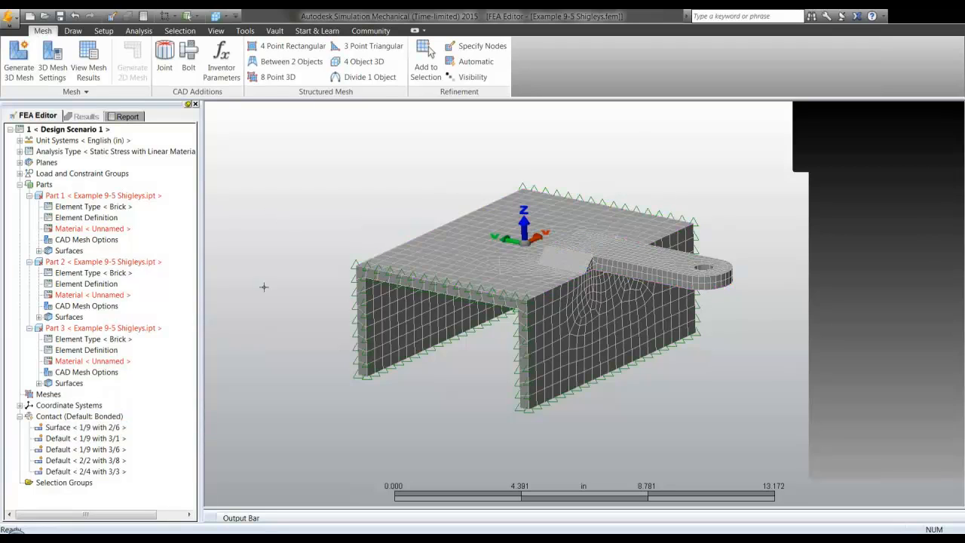
Assign the material Steel (AISI 1080) As-rolled from the AISI steel library to Part 1 and Part 2
left_click(120, 227)
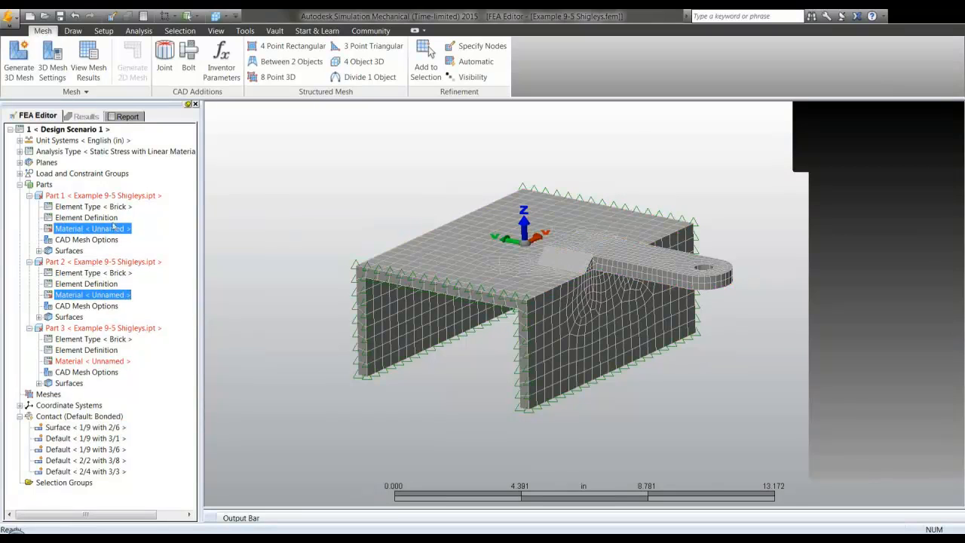
left_click(101, 195)
left_click(152, 262, "ctrl")
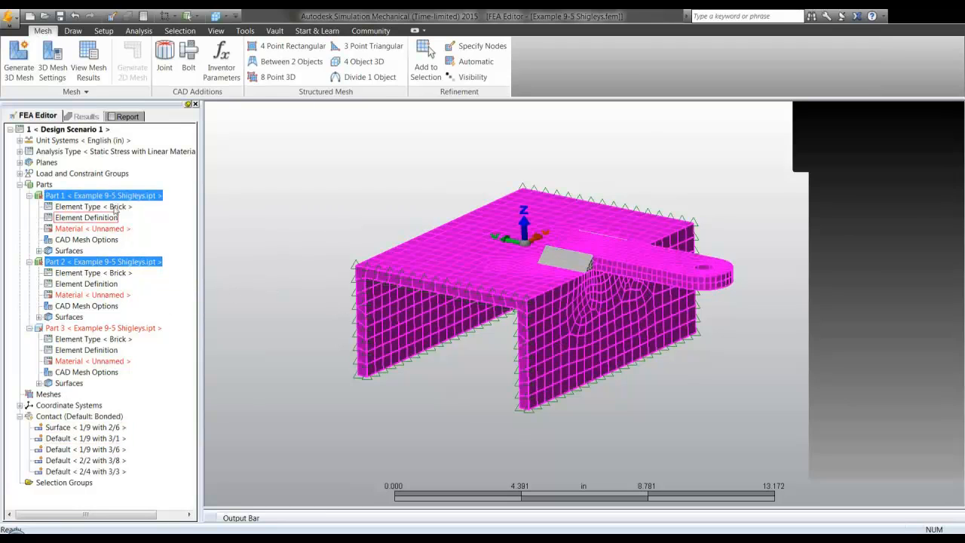
right_click(116, 197)
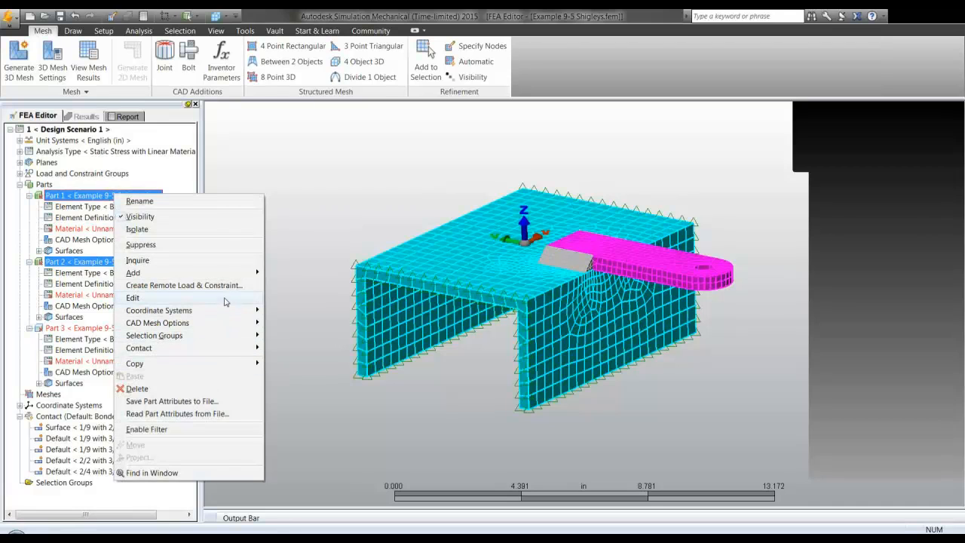
mouse_move(226, 299)
left_click(294, 334)
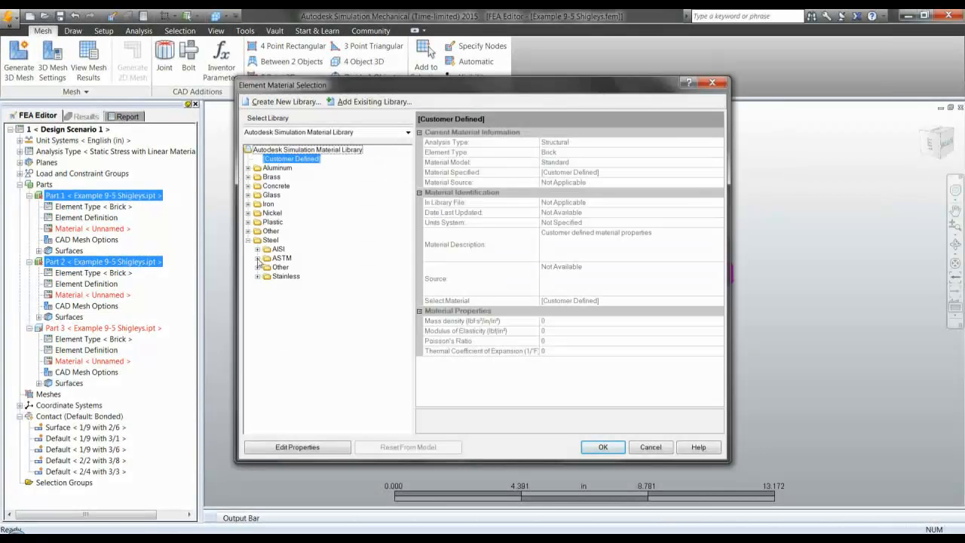
left_click(257, 248)
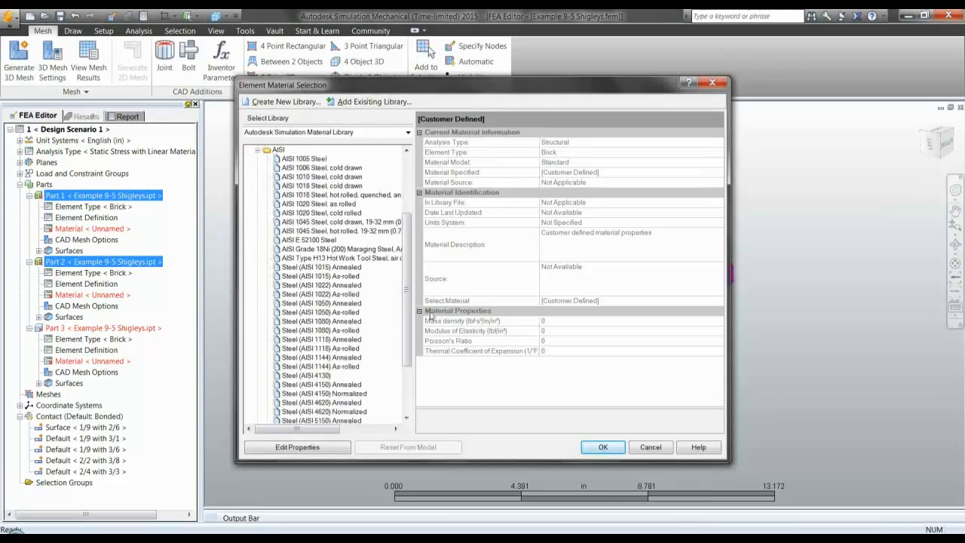
left_click(332, 322)
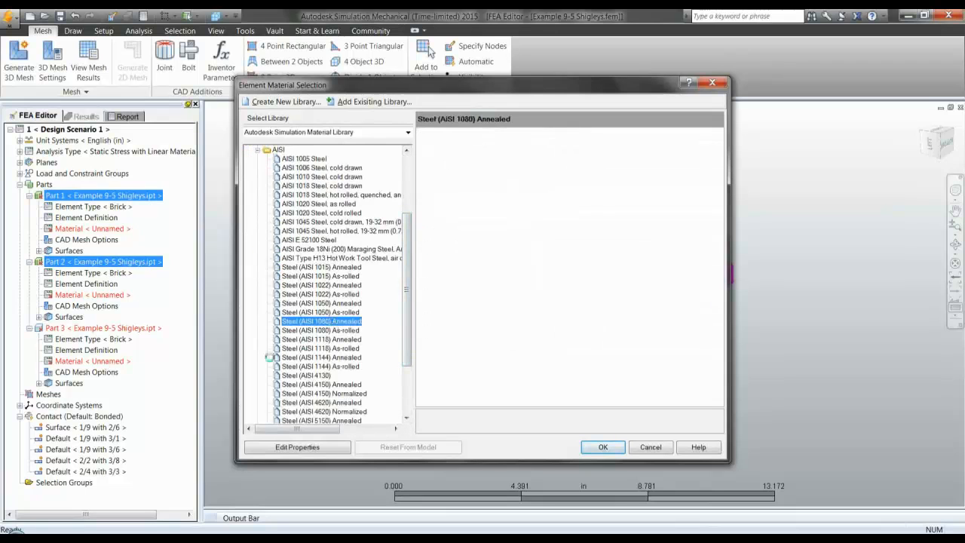
left_click(343, 331)
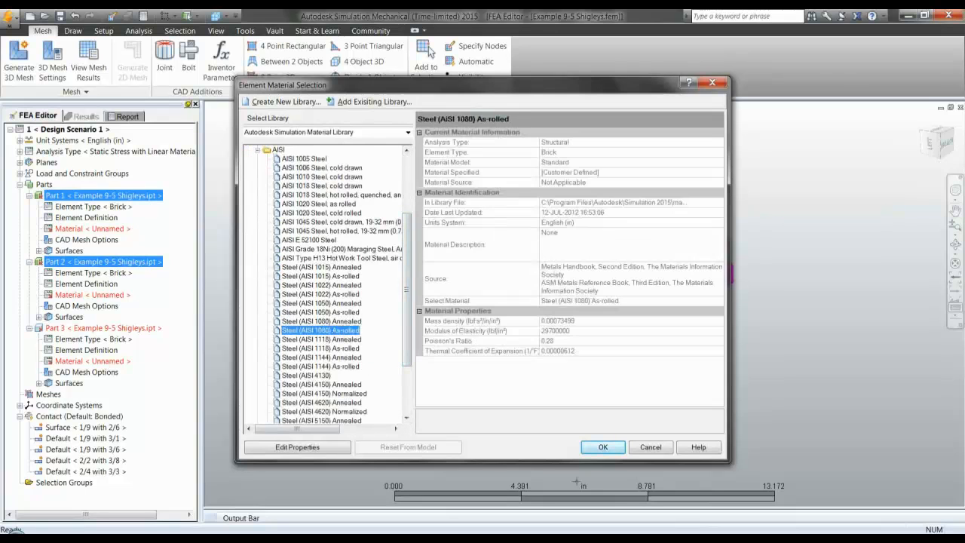
left_click(596, 448)
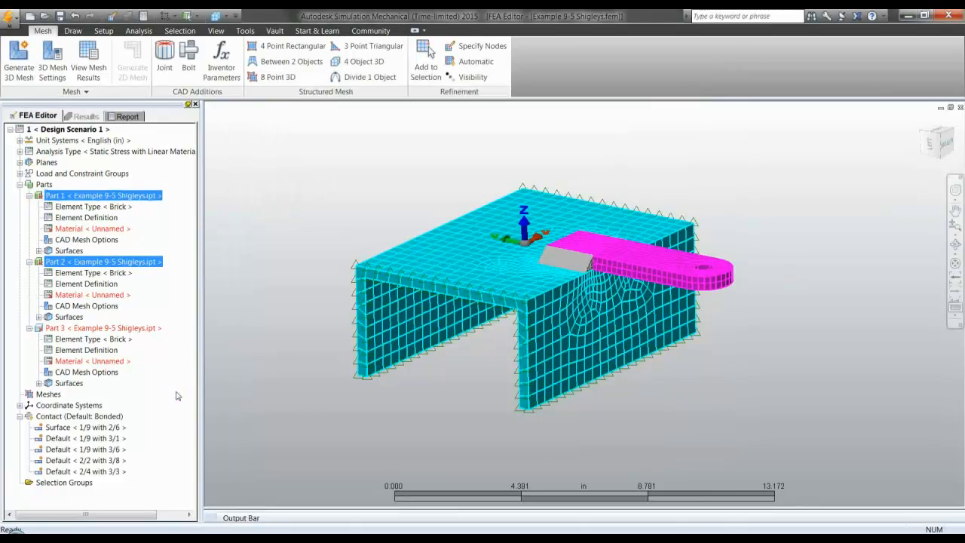
Assign the material Steel (ASTM - A36) from the ASTM steel library to Part 3
left_click(126, 330)
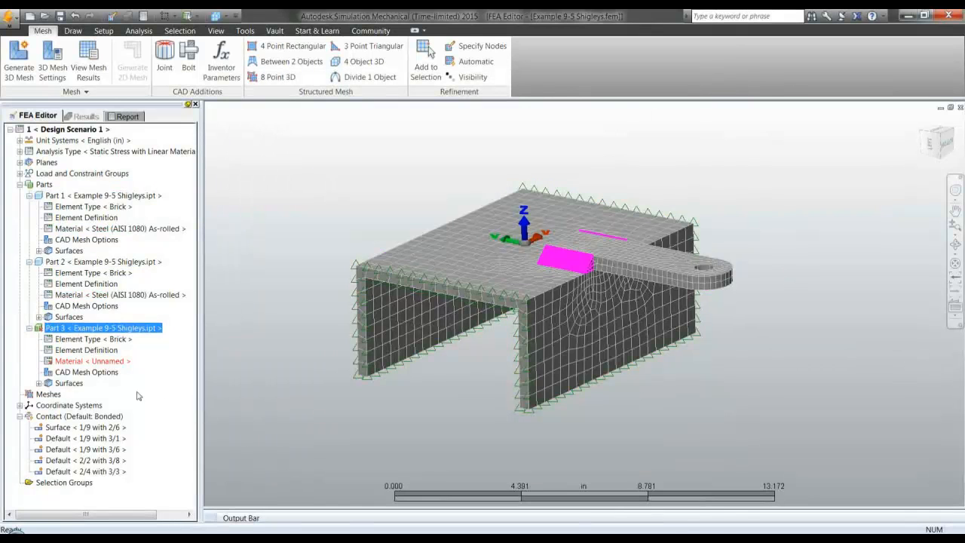
left_click(110, 361)
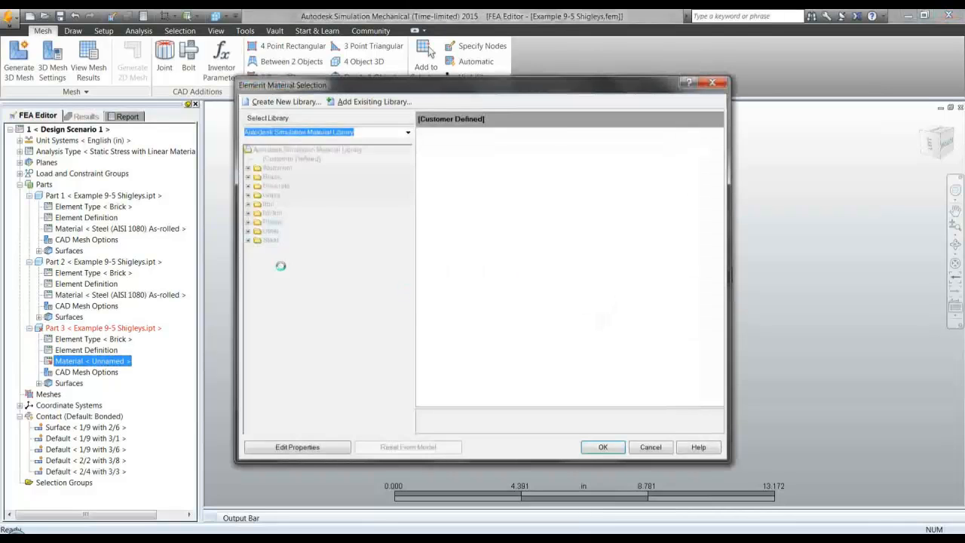
left_click(248, 241)
left_click(257, 259)
left_click(320, 276)
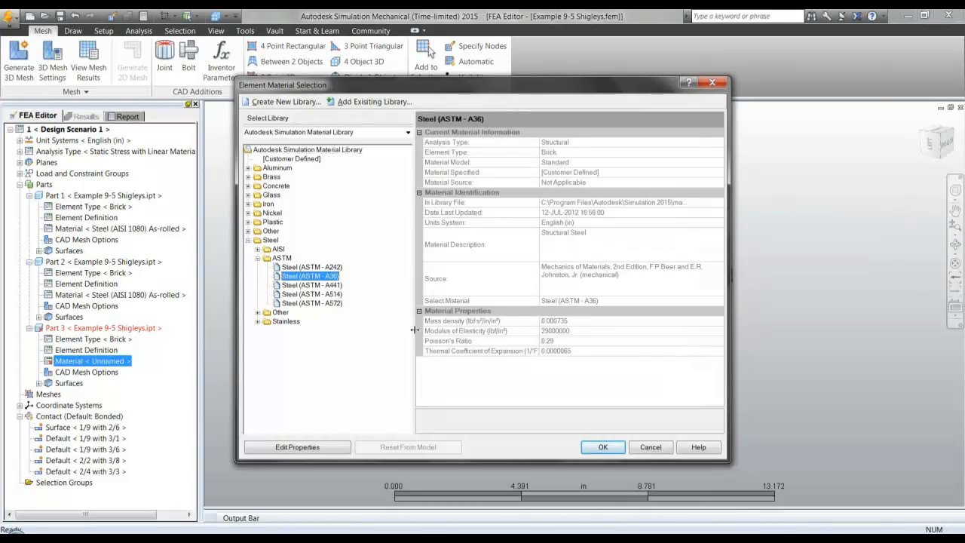
left_click(605, 448)
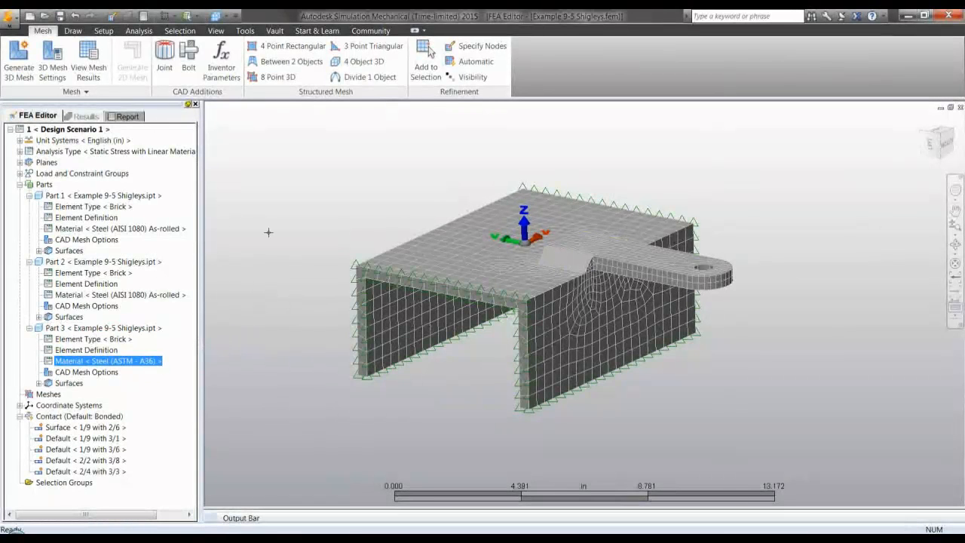
left_click(116, 329)
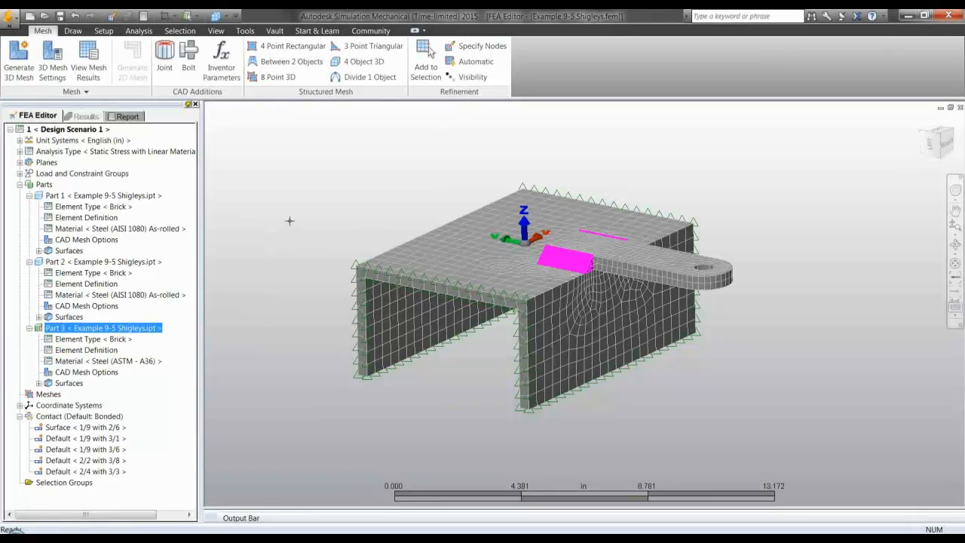
left_click(259, 212)
middle_click_drag(259, 212, 325, 221)
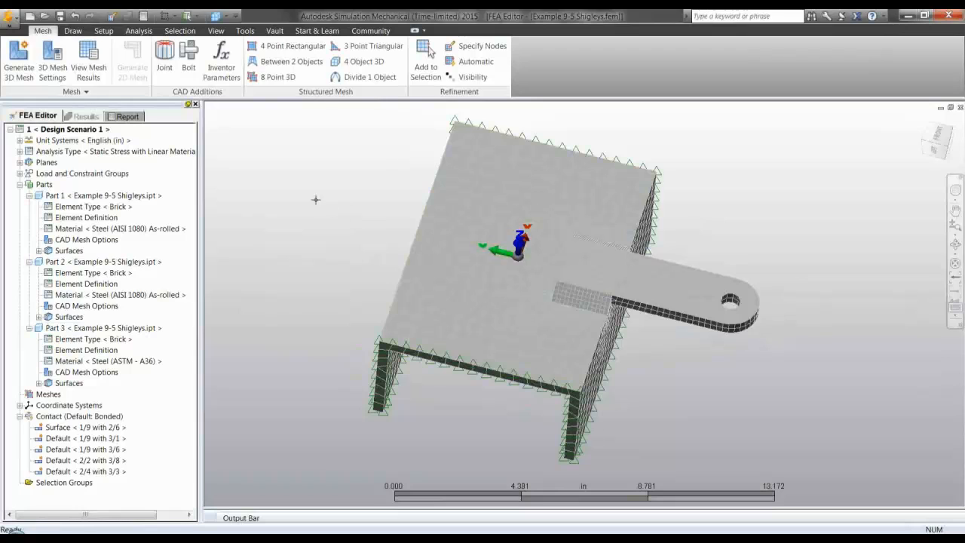
Add a surface bearing load to the bar's hole with a radial force of -22280 lbf along the Y direction
left_click(730, 301)
right_click(367, 166)
mouse_move(419, 234)
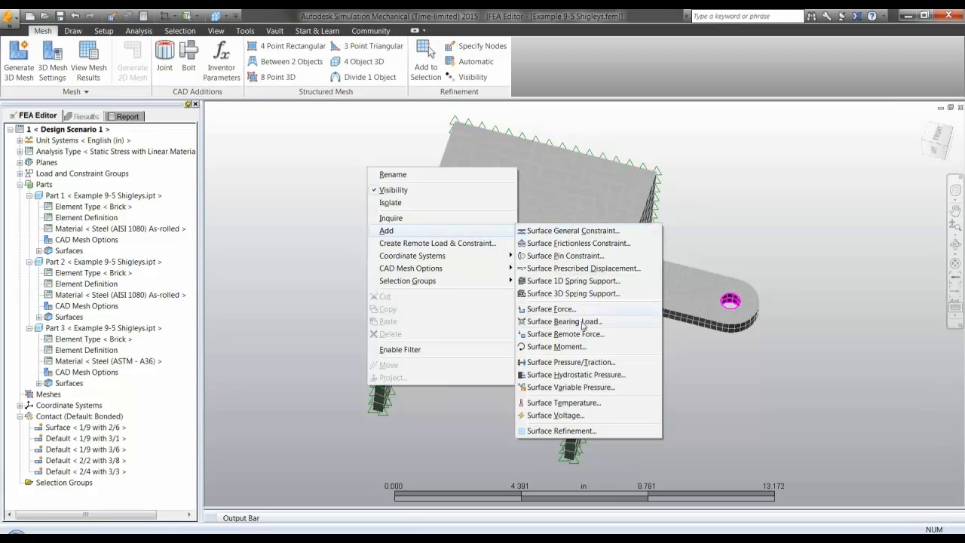
left_click(583, 322)
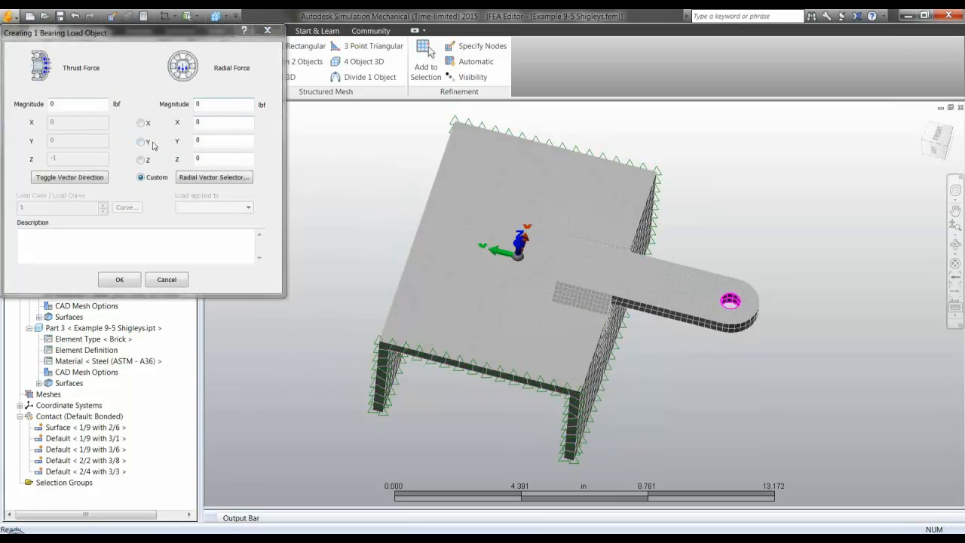
left_click(141, 143)
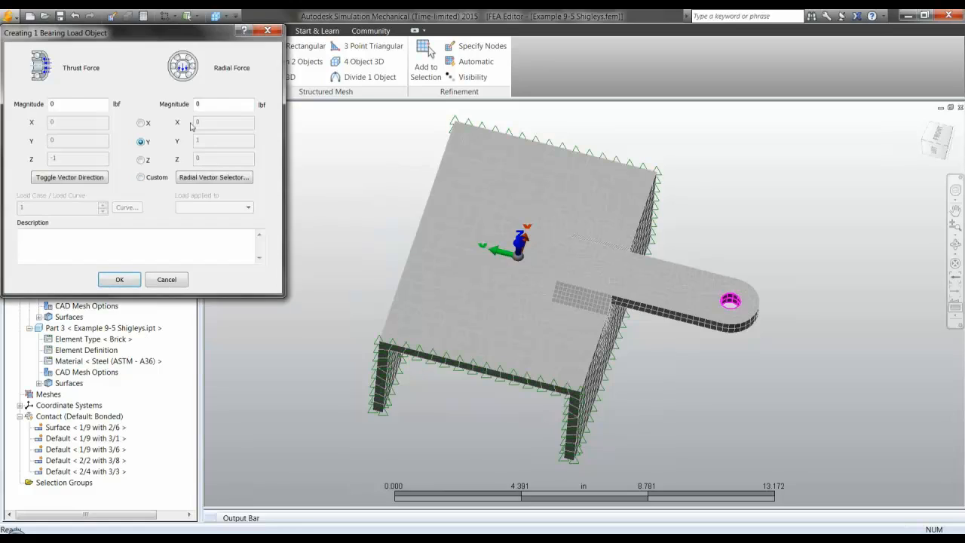
double_click(223, 105)
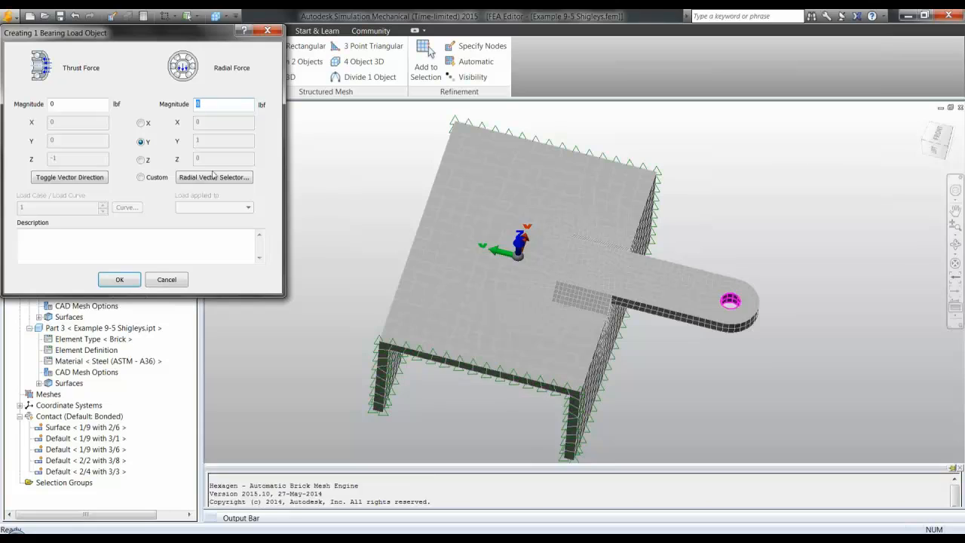
type("22")
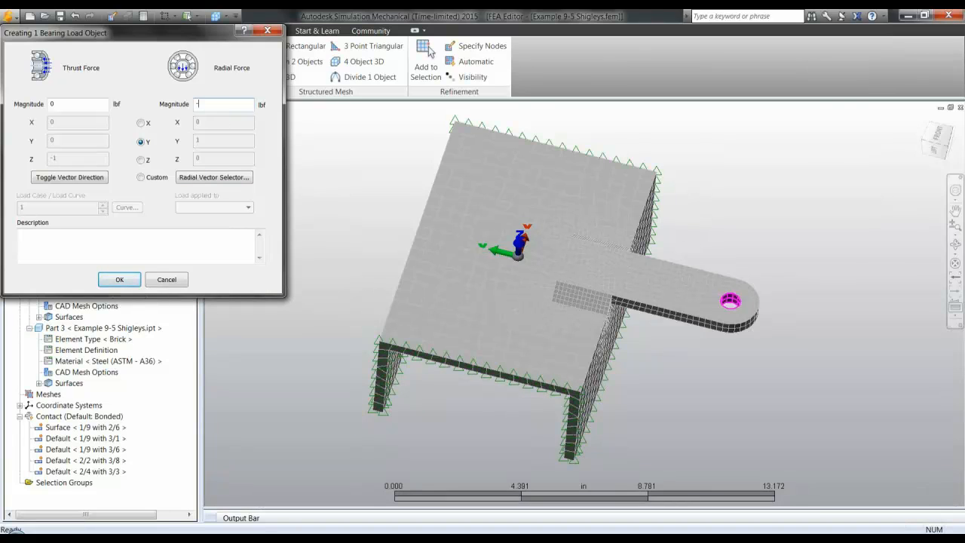
type("-22280")
left_click(123, 278)
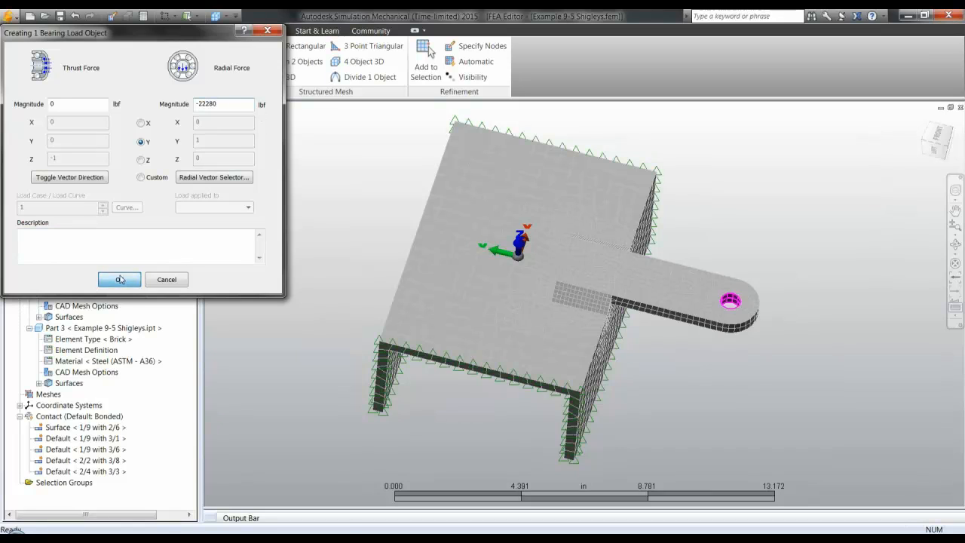
Run the static stress simulation on the welded bar and channel model
left_click(272, 216)
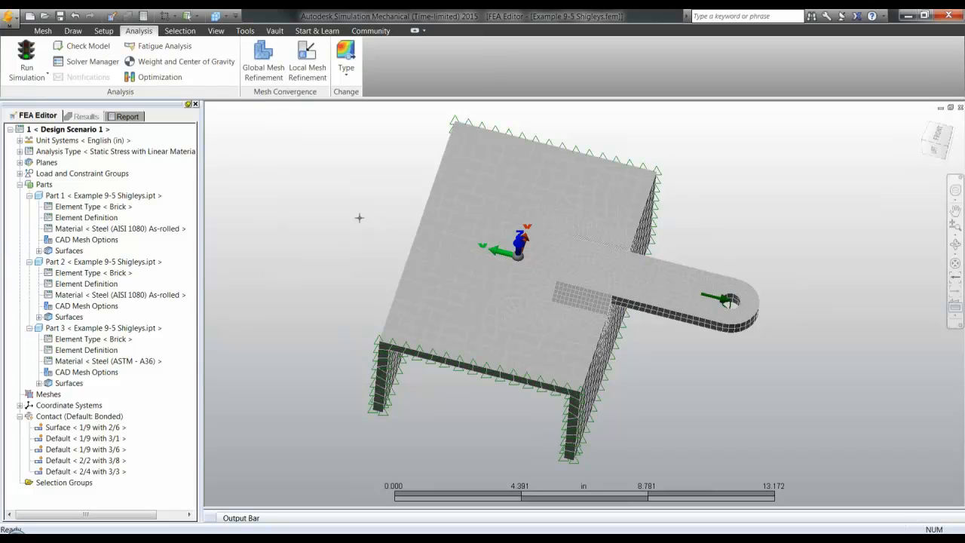
left_click(26, 57)
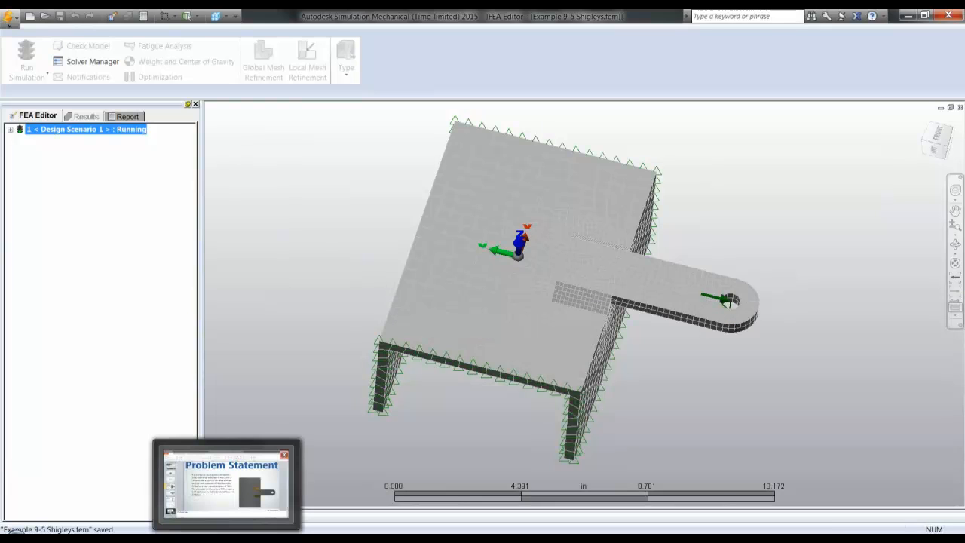
Switch to PowerPoint to review the welded strap's Problem Statement slide full screen, and return to Simulation Mechanical
left_click(226, 483)
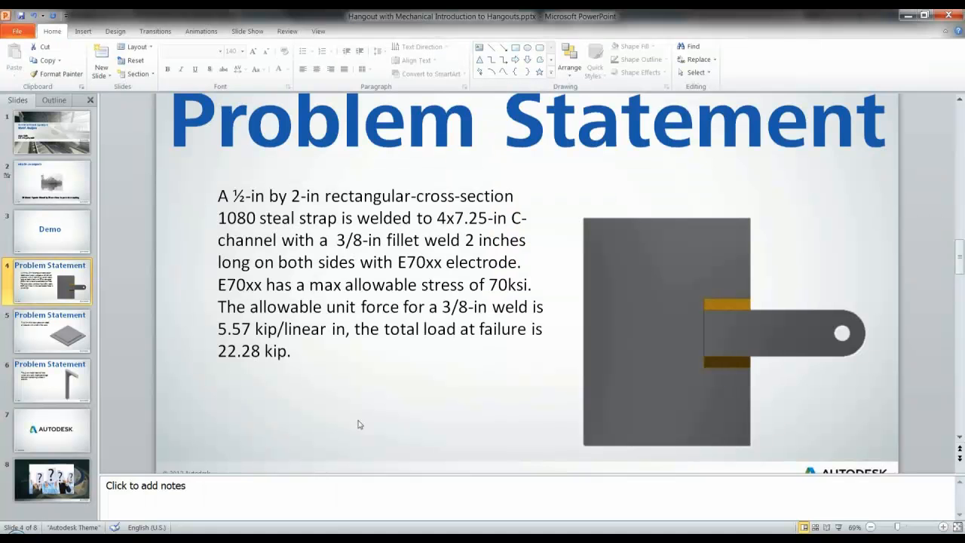
left_click(838, 527)
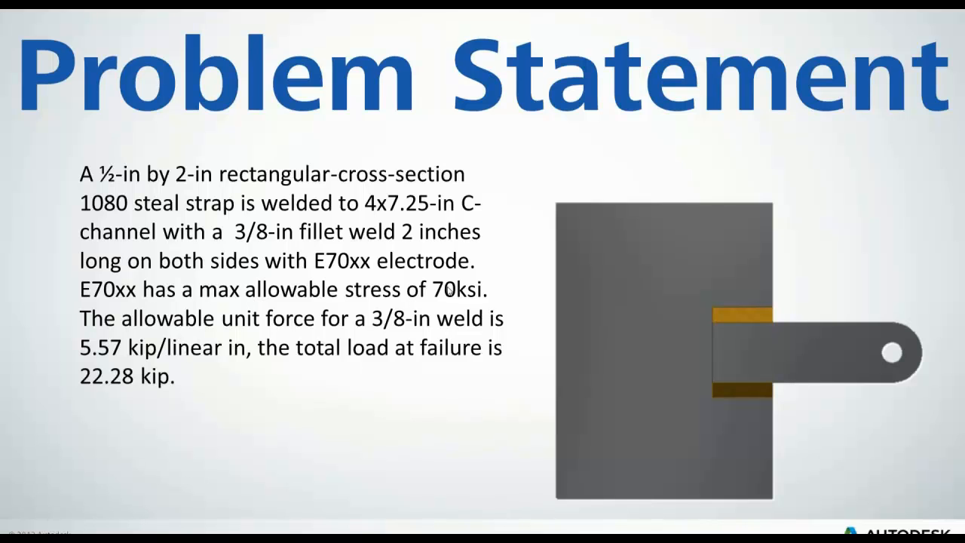
left_click(449, 291)
key("Escape")
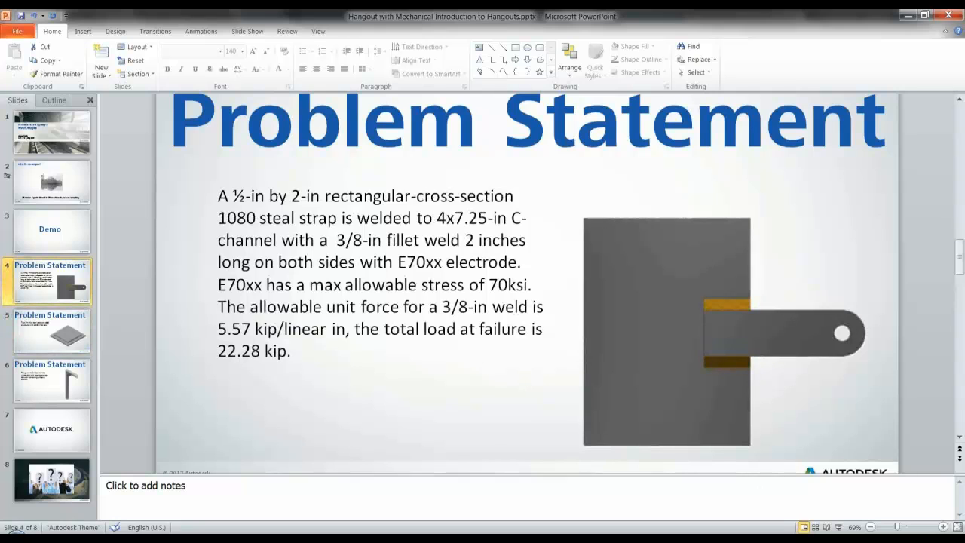
key("alt+Tab")
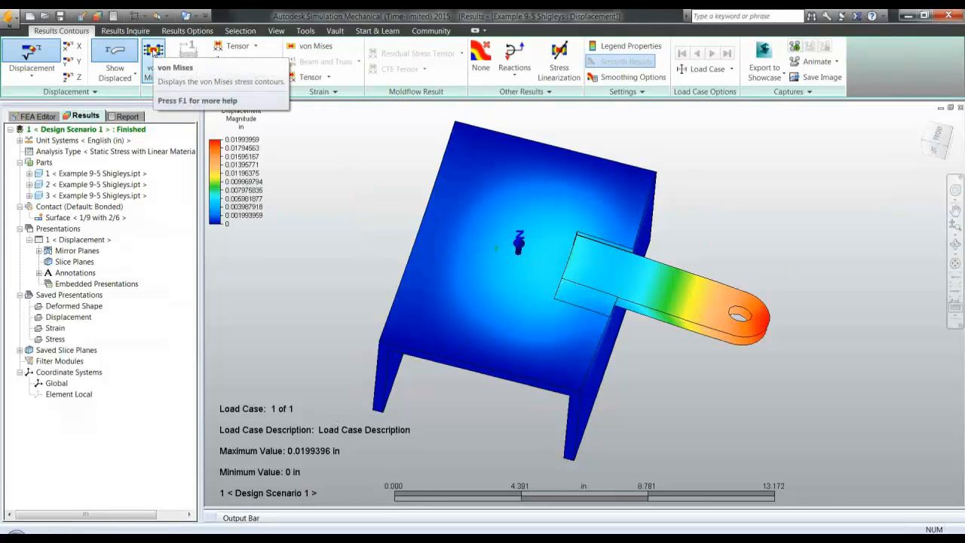
Display the von Mises stress contours and inspect them around the bar, welds and channel
left_click(154, 54)
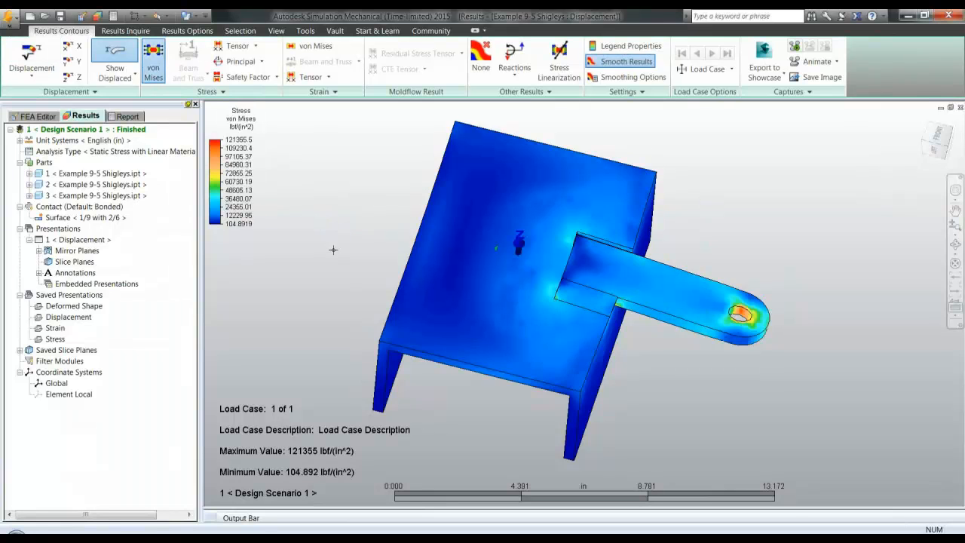
mouse_move(487, 279)
middle_mouse_down()
mouse_move(496, 281)
mouse_move(487, 269)
mouse_move(280, 209)
middle_mouse_up()
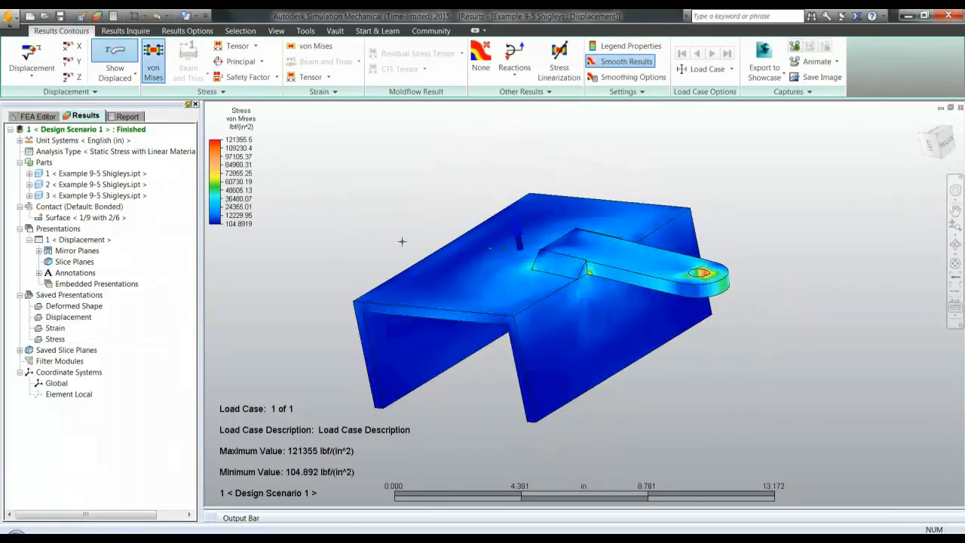
middle_click_drag(402, 239, 355, 200)
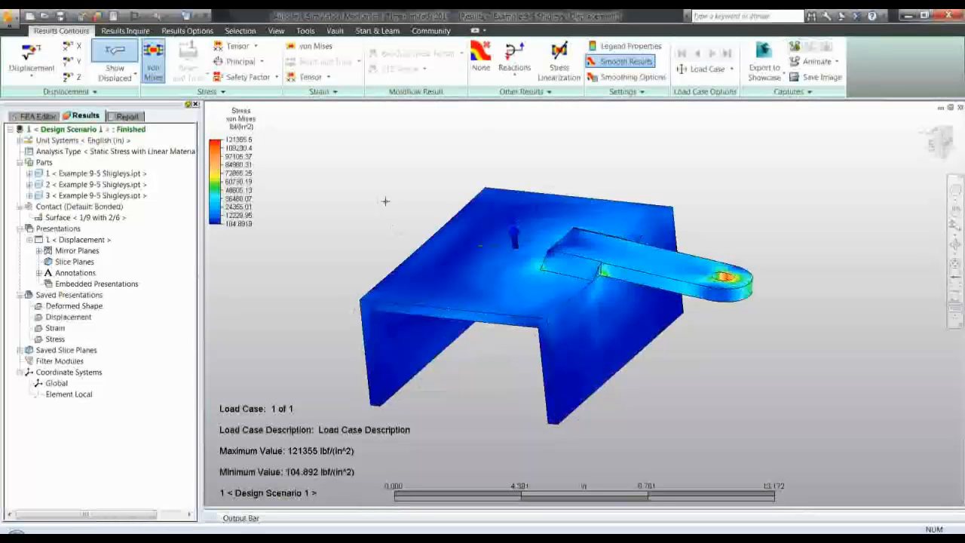
Isolate part 3, the two fillet welds, and inspect its von Mises stress from behind
left_click(106, 174)
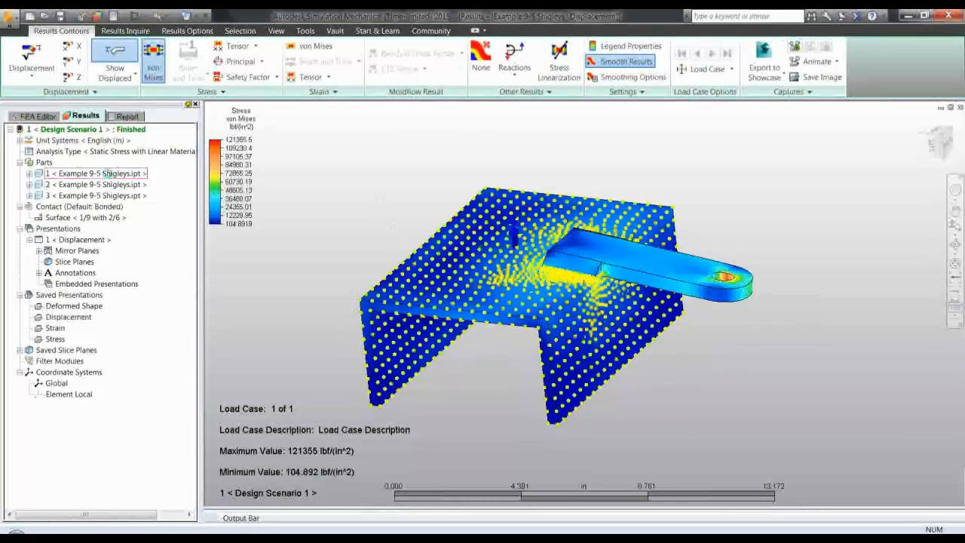
left_click(108, 174)
left_click(111, 184, "ctrl")
left_click(119, 196, "ctrl")
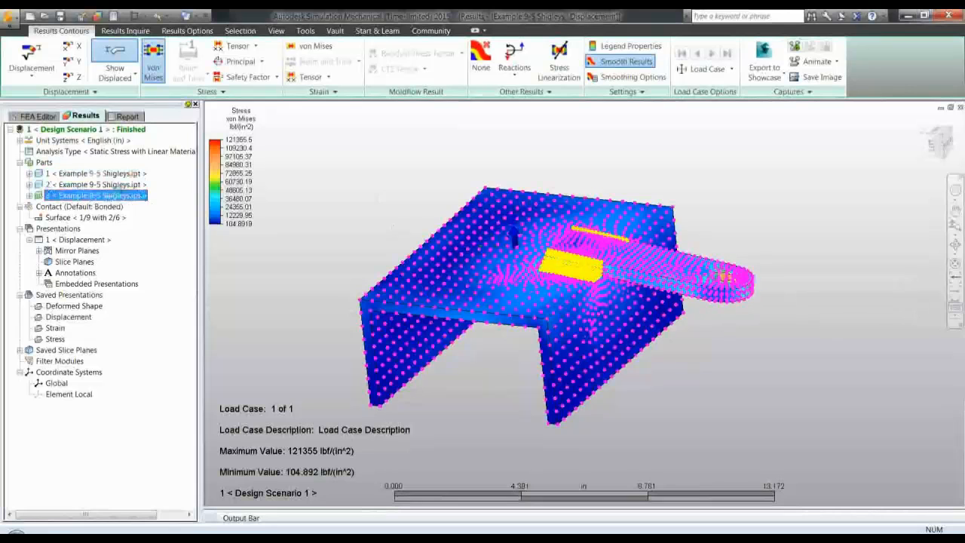
left_click(138, 198)
right_click(138, 198)
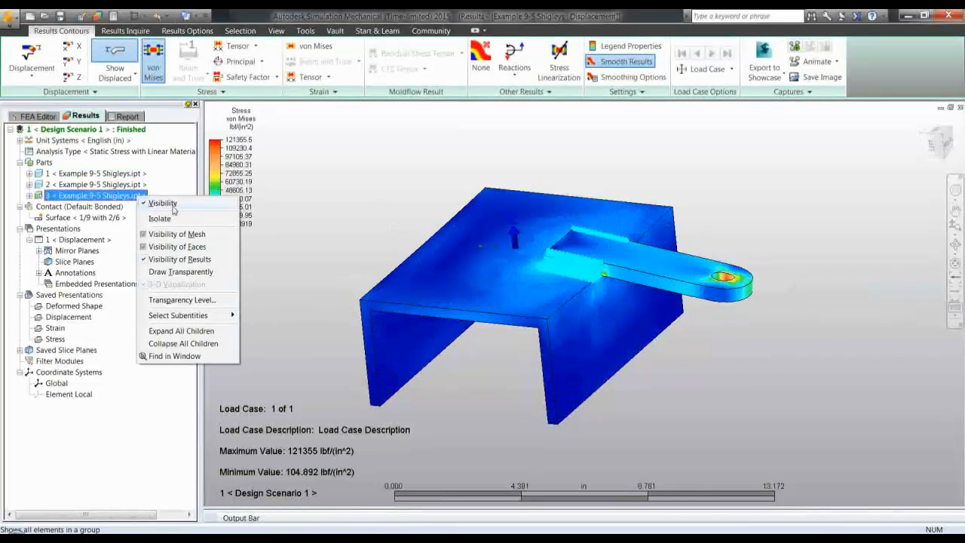
left_click(163, 219)
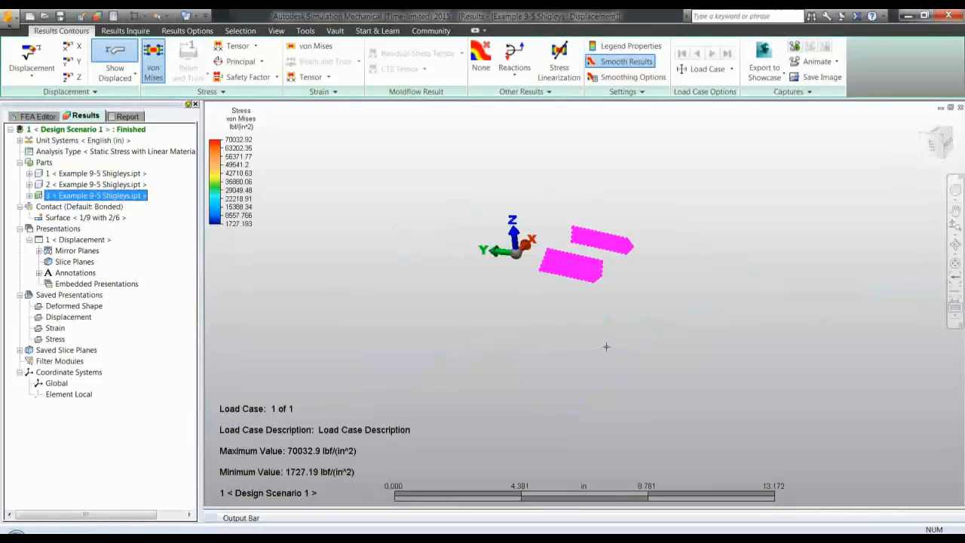
left_click(606, 345)
middle_click_drag(616, 273, 236, 150, "shift")
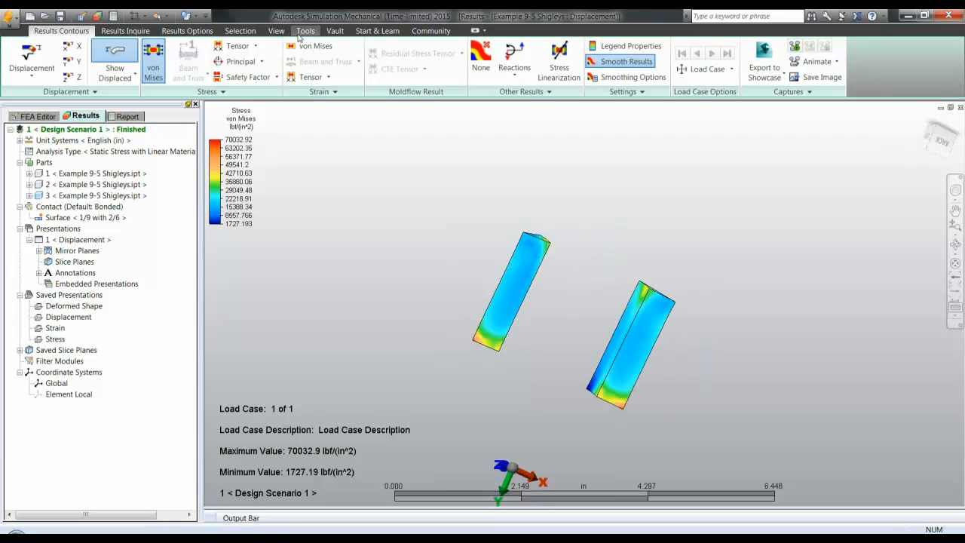
Turn on the Maximum probe to mark where the peak von Mises stress occurs on the isolated welds
left_click(187, 31)
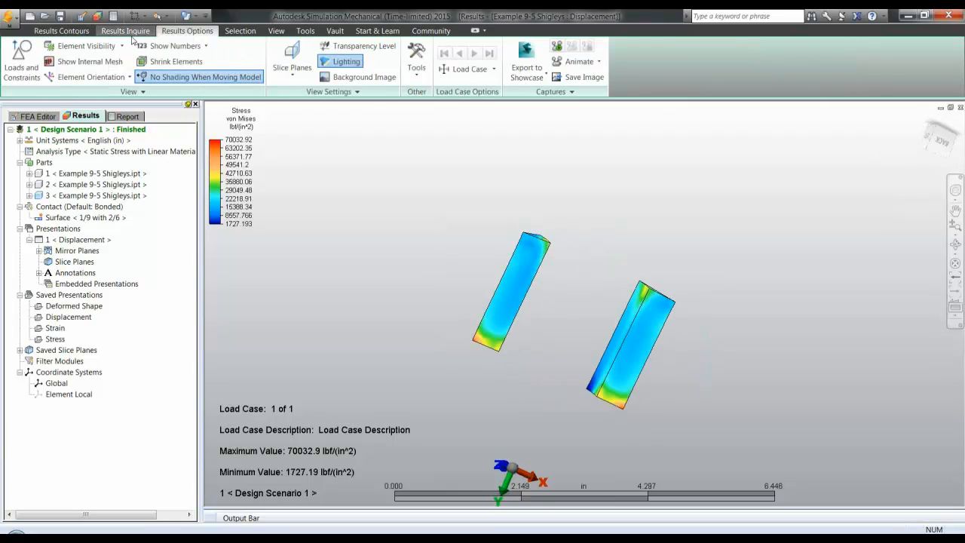
left_click(125, 31)
left_click(194, 60)
middle_click_drag(368, 181, 321, 239, "shift")
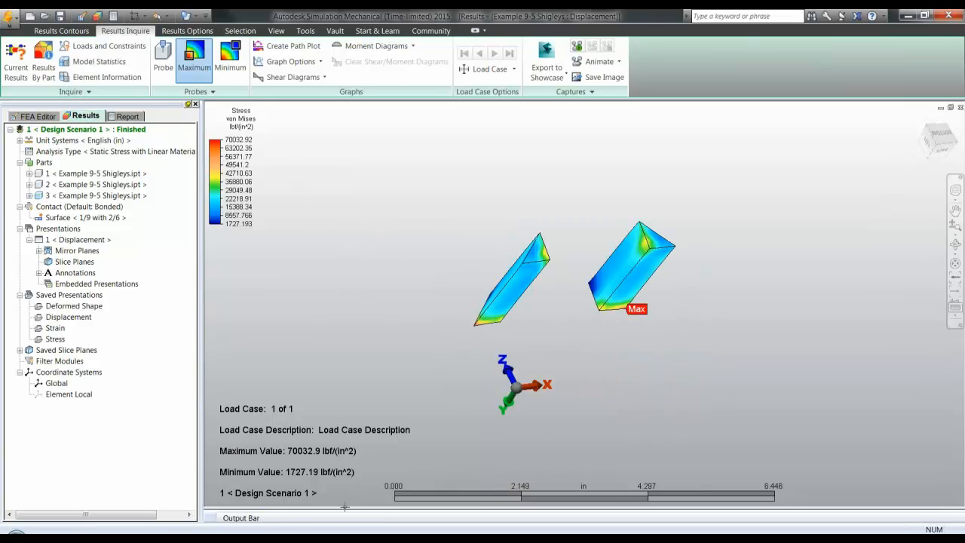
Compare the weld stress result with the allowable stress on the Problem Statement slide in PowerPoint, and re-examine the welds in Simulation Mechanical
mouse_move(227, 538)
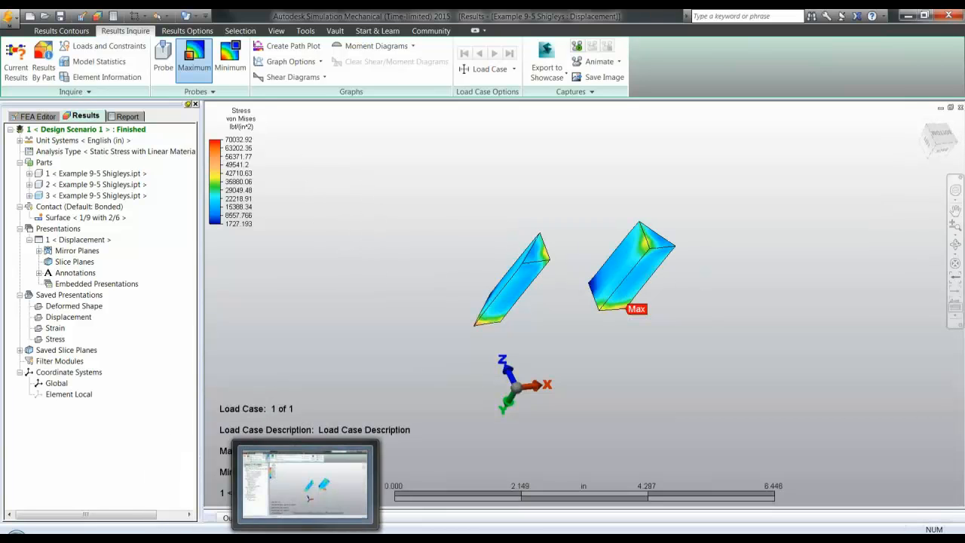
left_click(226, 482)
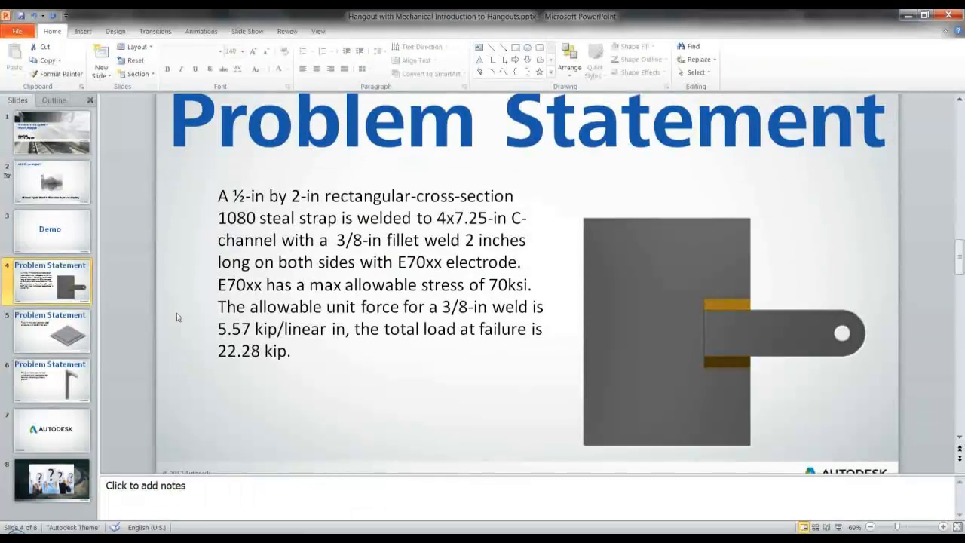
left_click(837, 530)
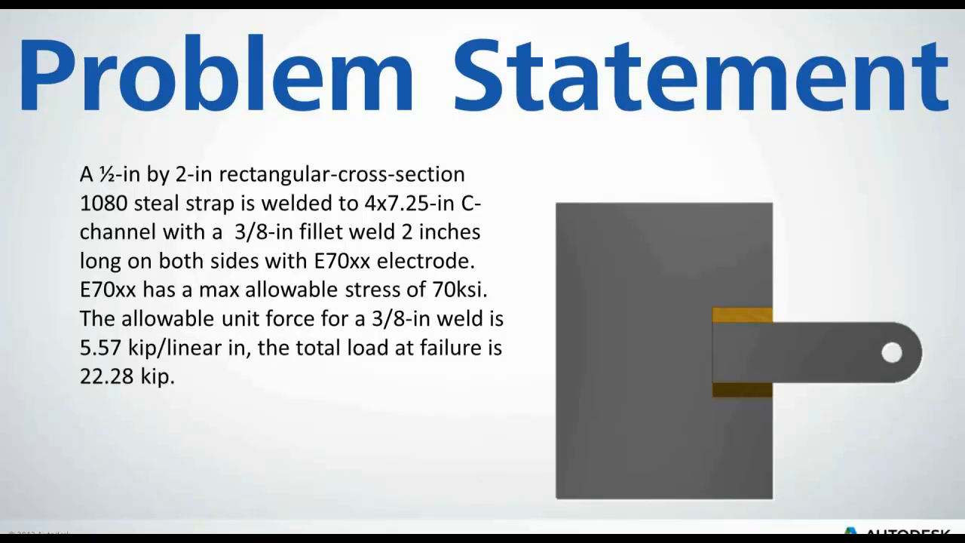
key("Right")
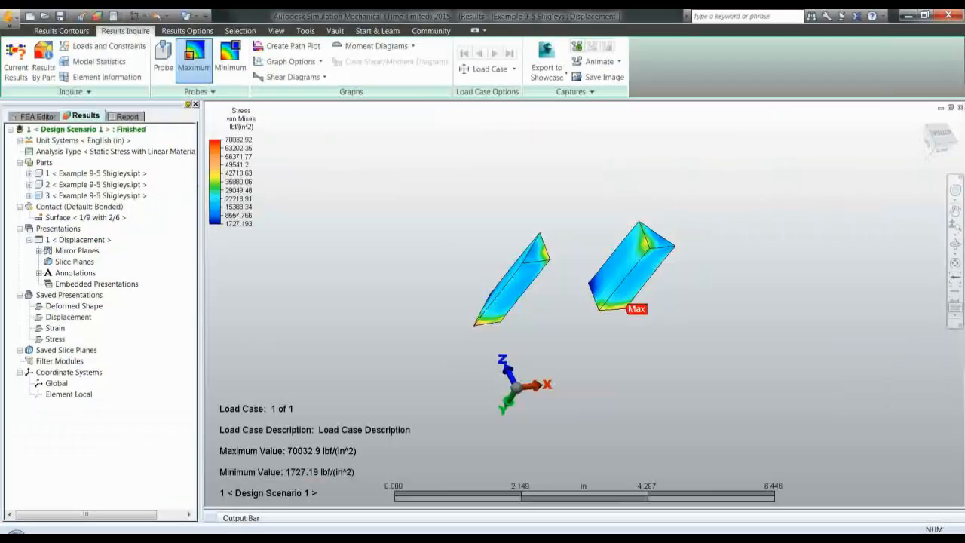
mouse_move(463, 222)
middle_mouse_down()
mouse_move(475, 240)
mouse_move(379, 188)
middle_mouse_up()
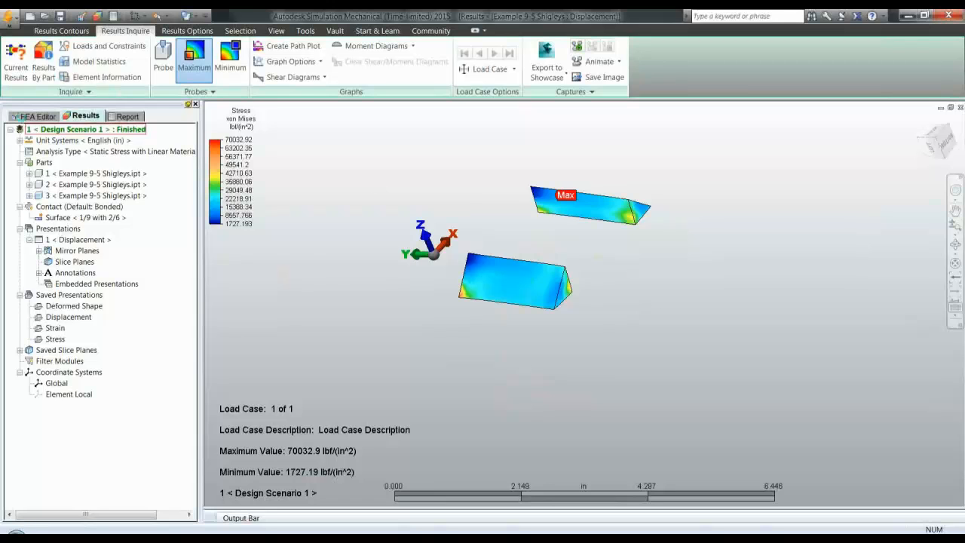
Return to the FEA model and open the Autodesk Inventor file Plates.ipt, saving the changes to the current model
left_click(34, 116)
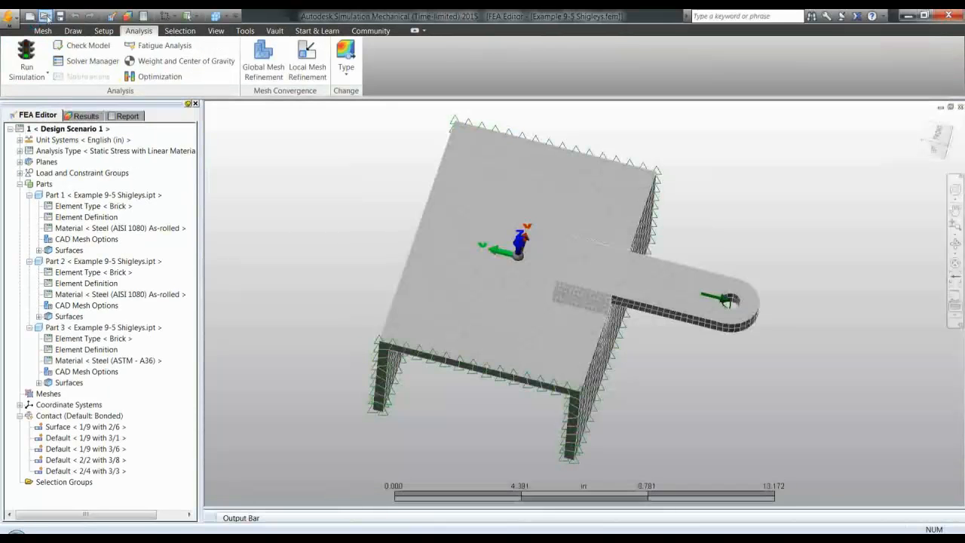
left_click(45, 16)
left_click(459, 345)
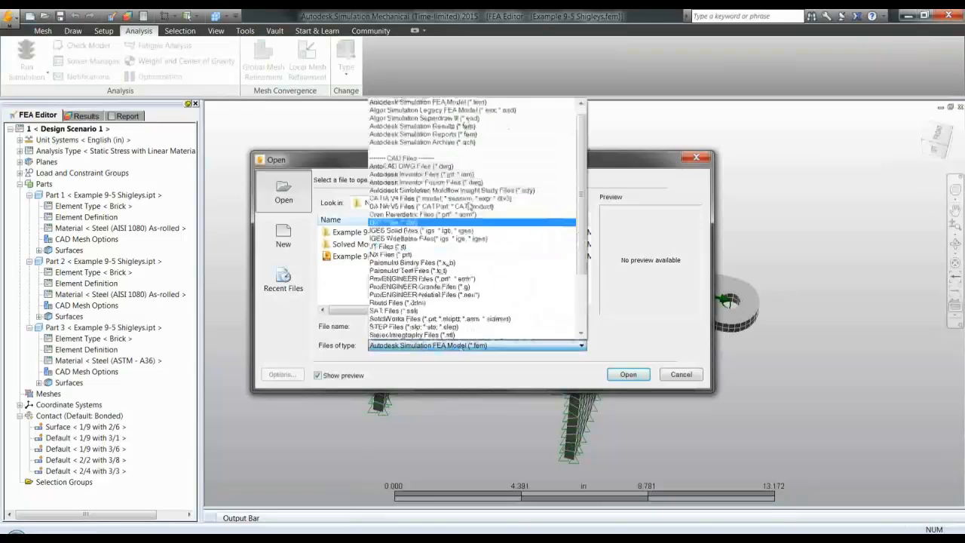
left_click(456, 175)
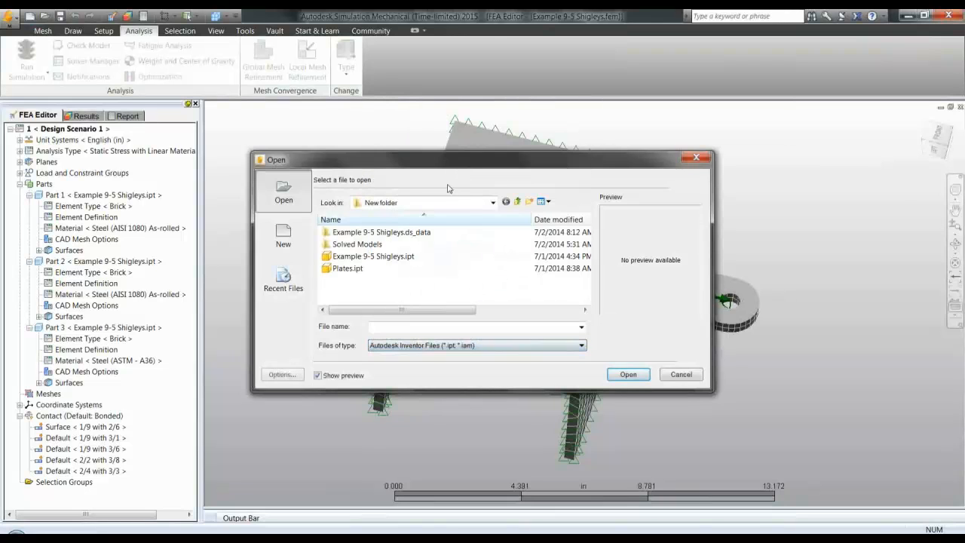
left_click(349, 269)
double_click(349, 268)
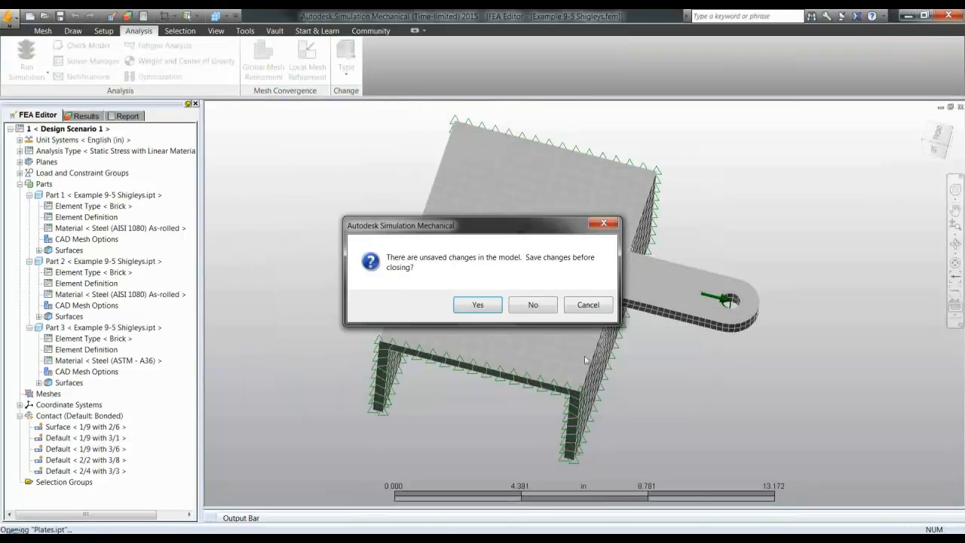
left_click(494, 309)
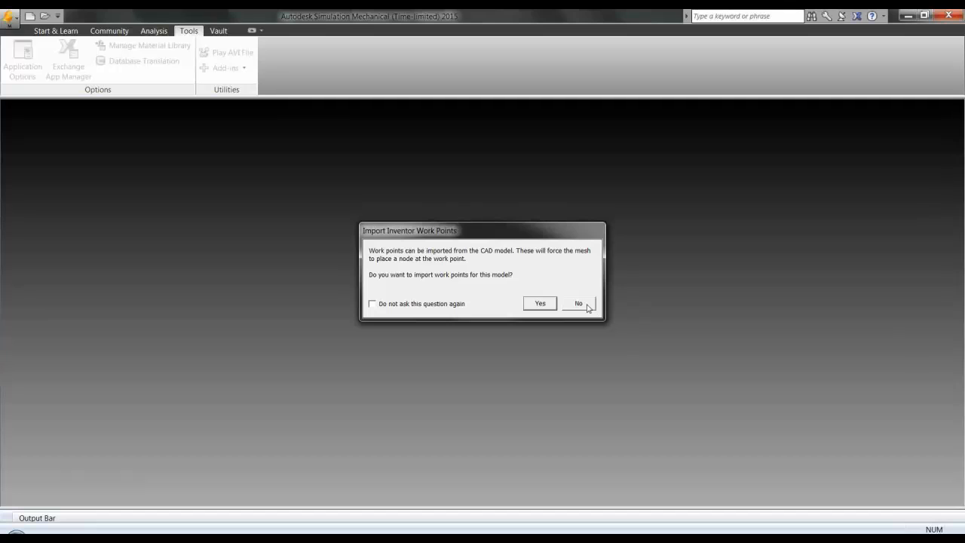
Import the plates without work points or surface splitting, using the static stress with linear material models analysis type
left_click(582, 305)
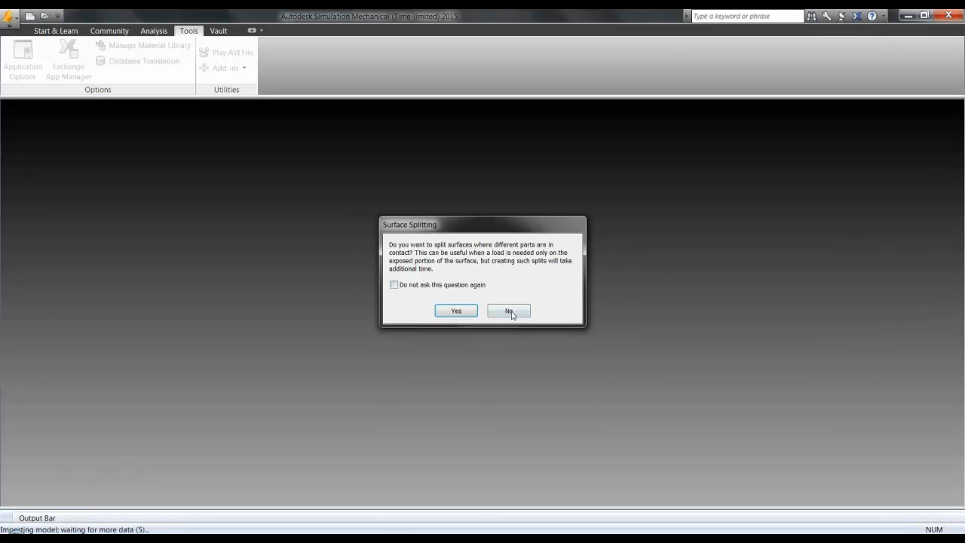
left_click(509, 311)
left_click(577, 339)
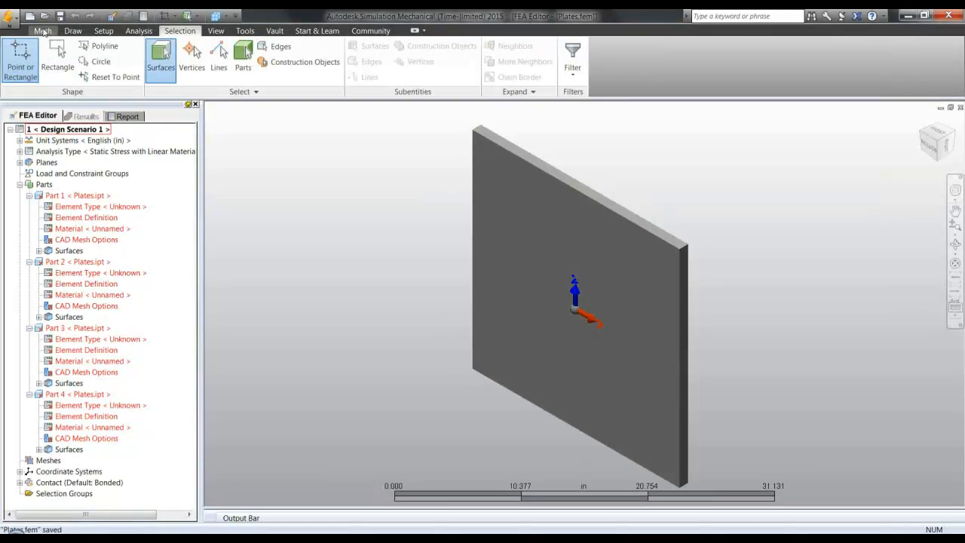
Generate the 3D mesh for the plates model, decline viewing the mesh results, and inspect the meshed plates and welds
left_click(43, 31)
left_click(19, 56)
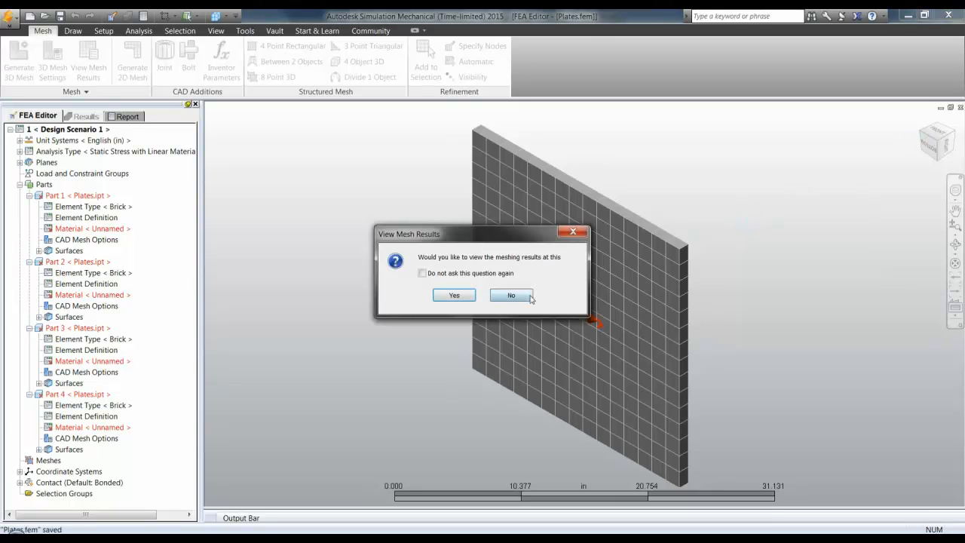
left_click(529, 297)
middle_click_drag(679, 231, 374, 269)
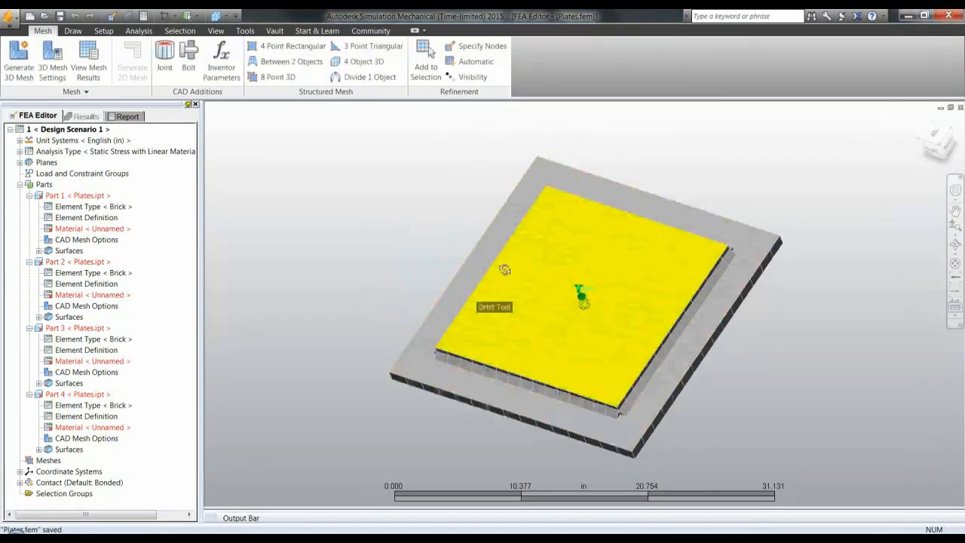
scroll(640, 382, "up", 5)
middle_click_drag(559, 364, 483, 344)
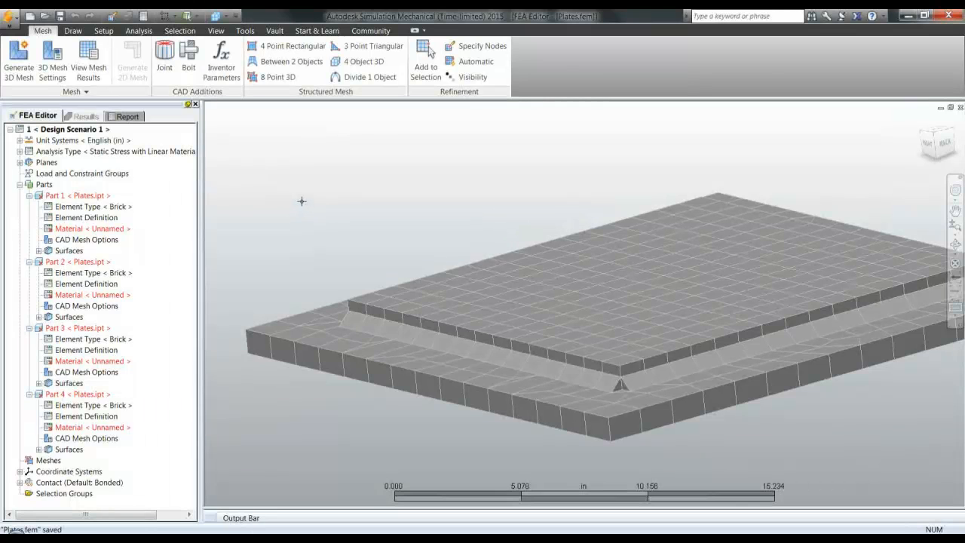
Assign Steel (AISI 1080) As-rolled from the Autodesk Simulation Material Library to both plates, Part 1 and Part 2
left_click(95, 198)
left_click(78, 262, "ctrl")
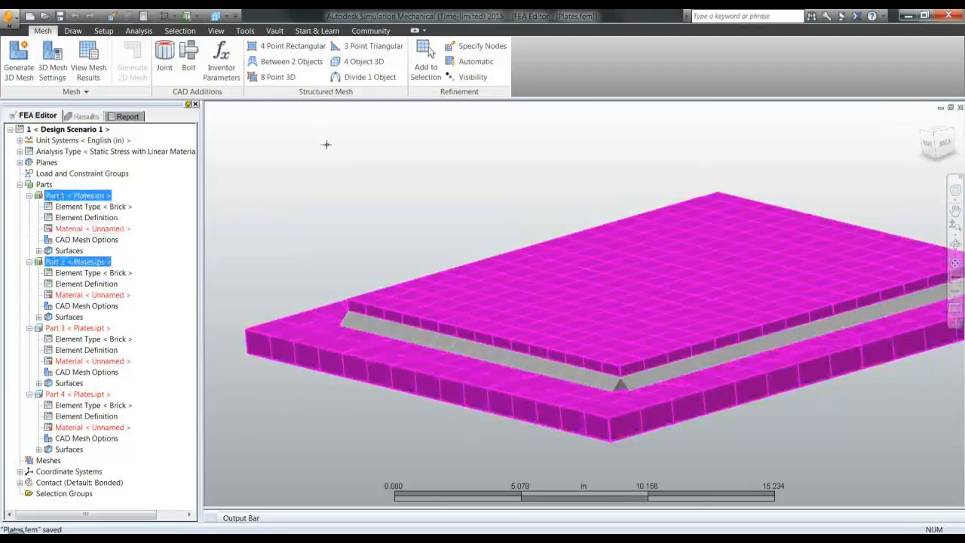
right_click(275, 193)
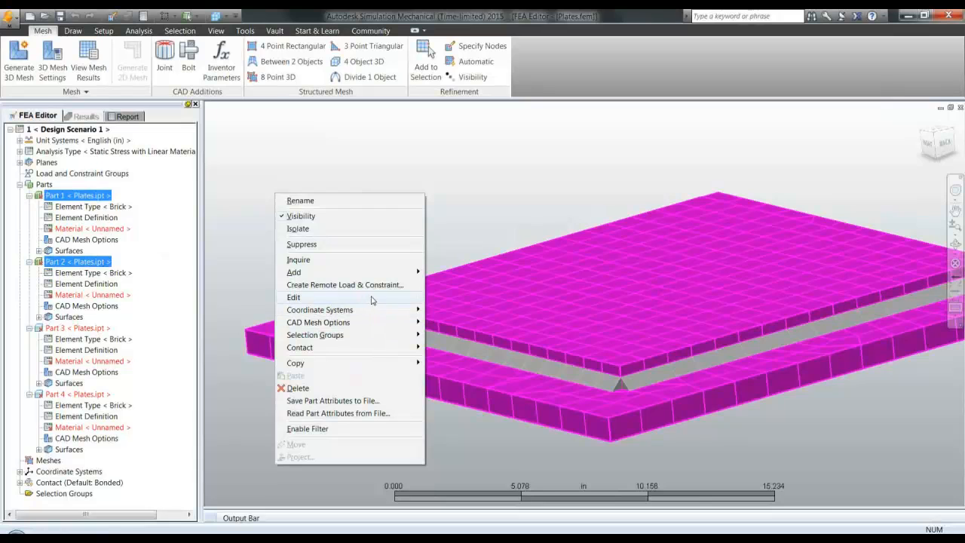
left_click(452, 335)
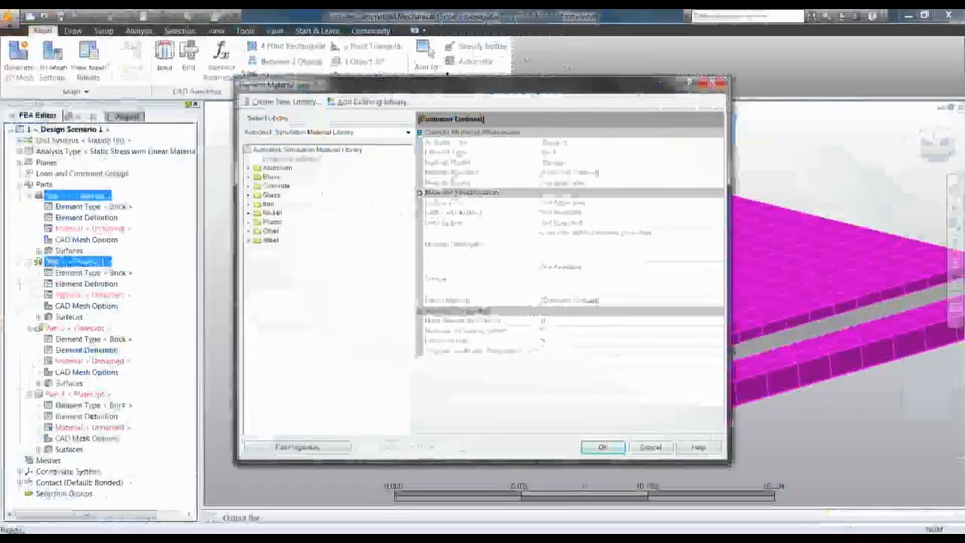
left_click(258, 249)
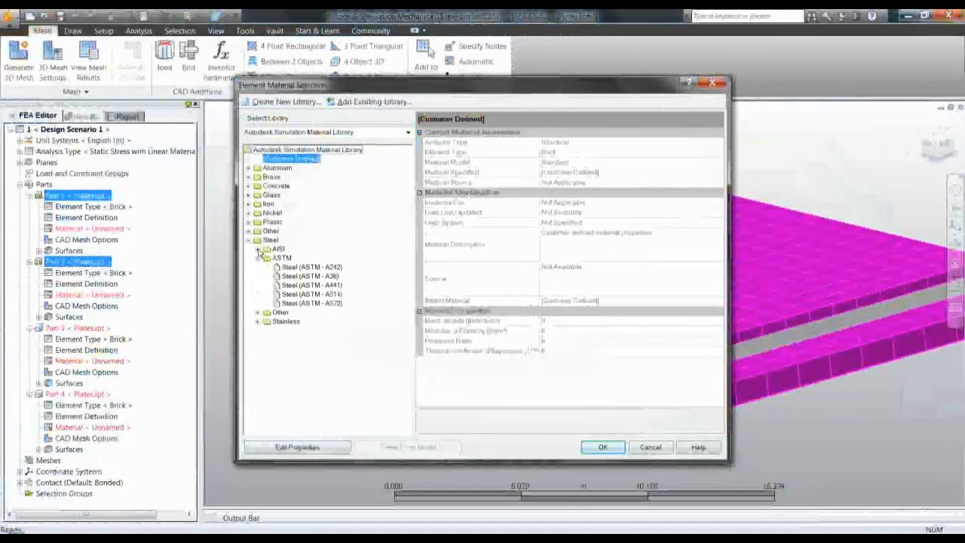
scroll(378, 343, "down", 4)
left_click(332, 330)
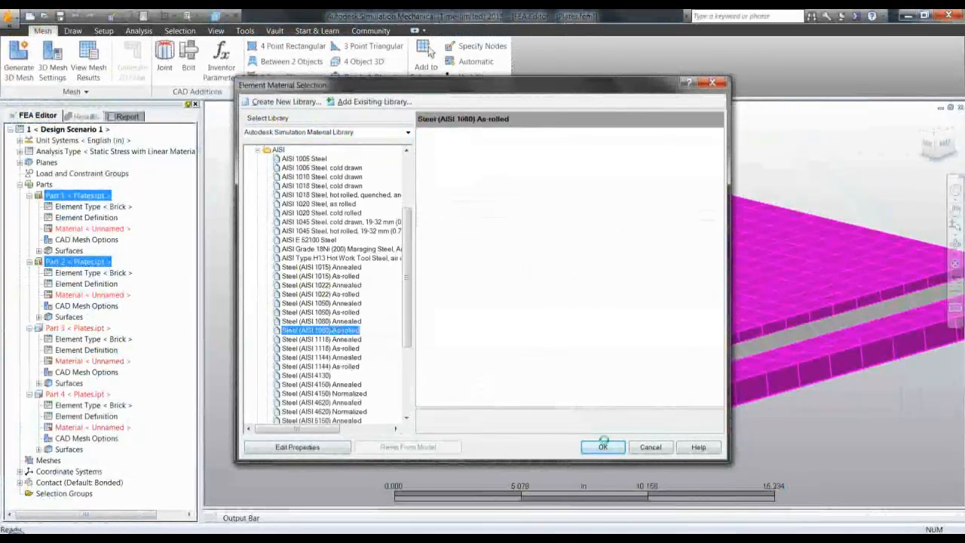
left_click(602, 448)
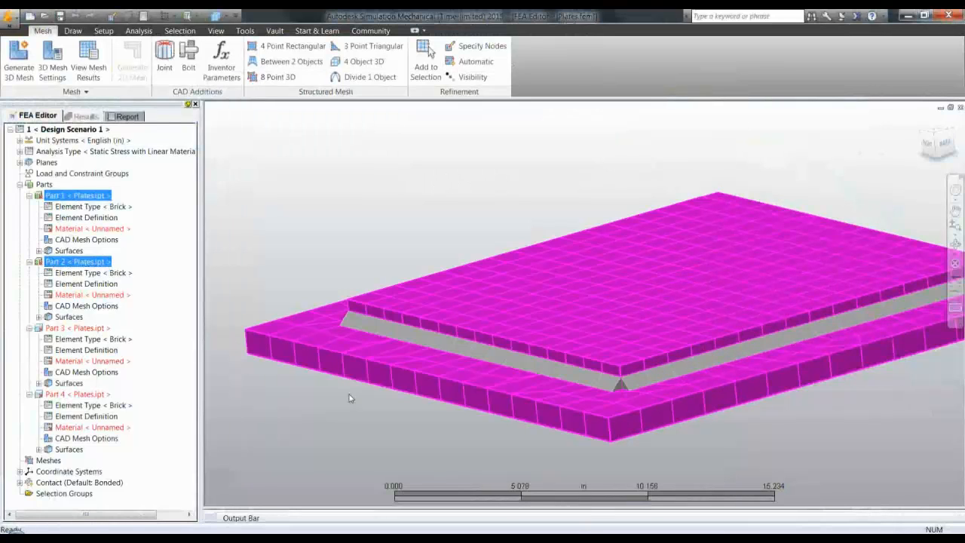
Assign Steel (ASTM - A36) from the material library to the welds, Part 3 and Part 4
left_click(75, 328)
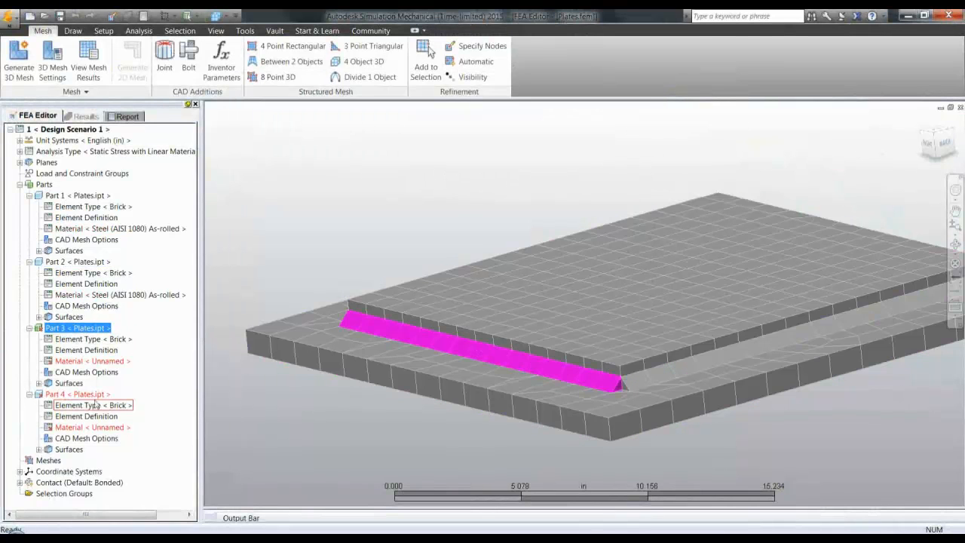
left_click(75, 393, "ctrl")
scroll(301, 271, "up", 5)
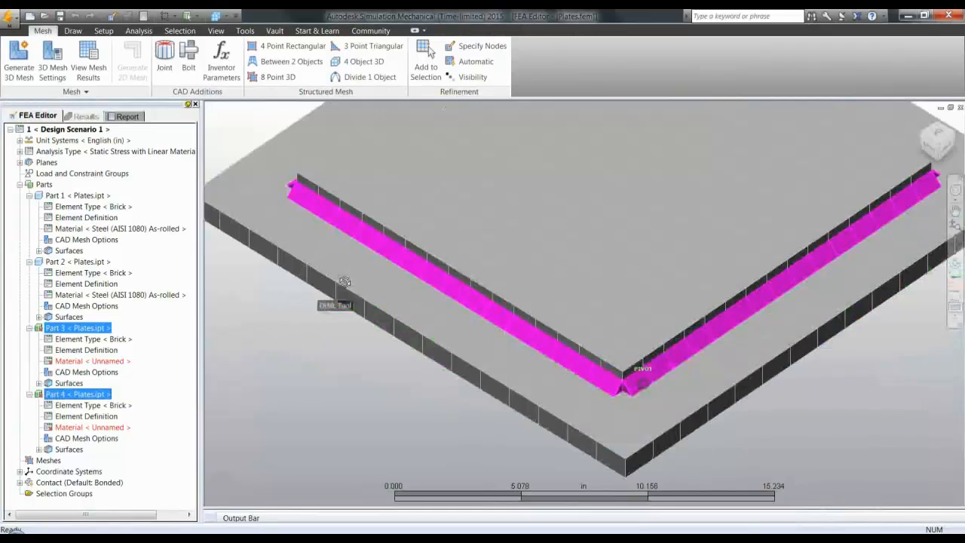
scroll(435, 282, "down", 5)
middle_click_drag(491, 237, 190, 359, "shift")
right_click(101, 395)
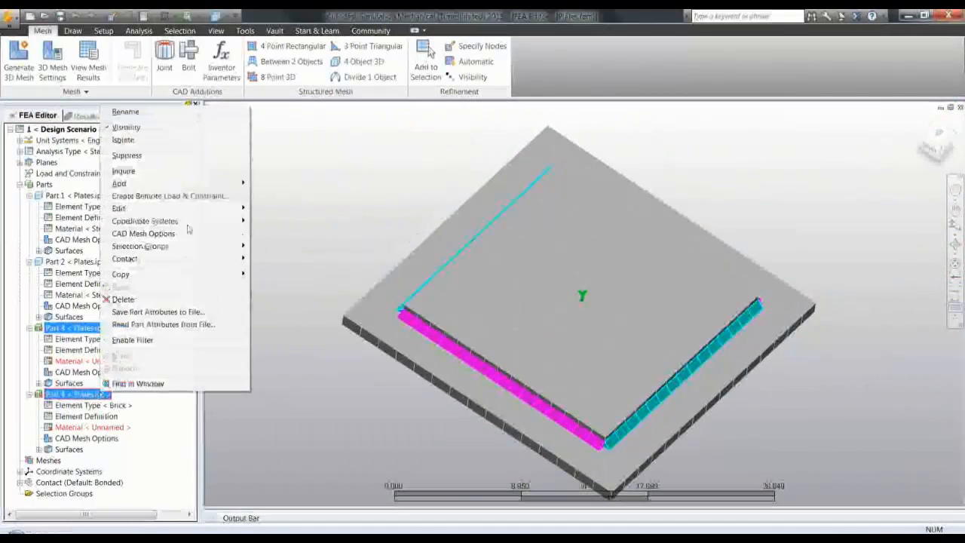
mouse_move(218, 208)
left_click(275, 246)
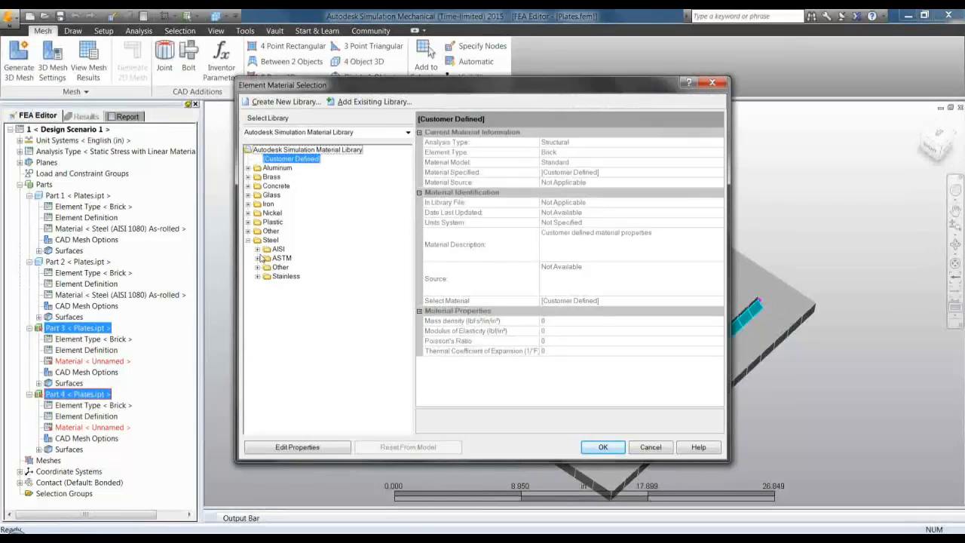
left_click(258, 258)
left_click(327, 277)
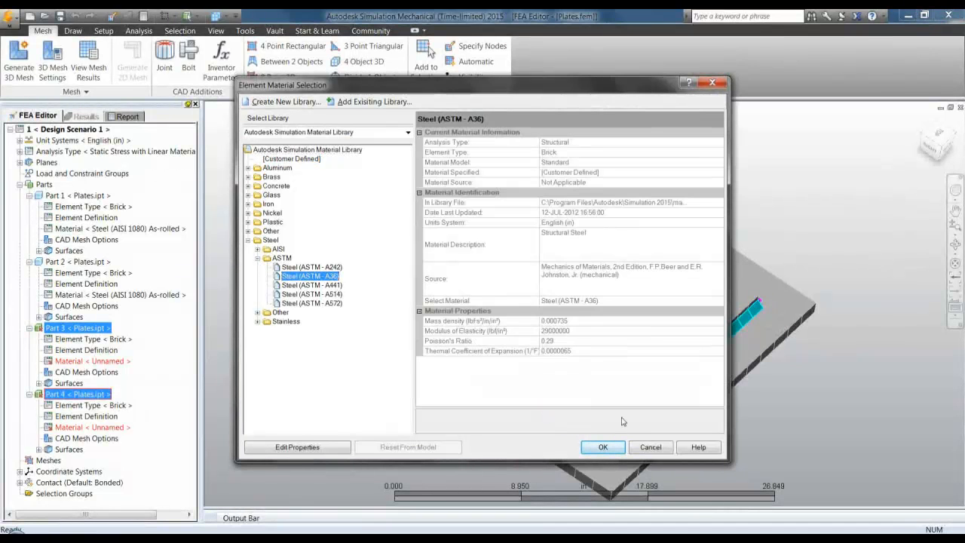
left_click(603, 447)
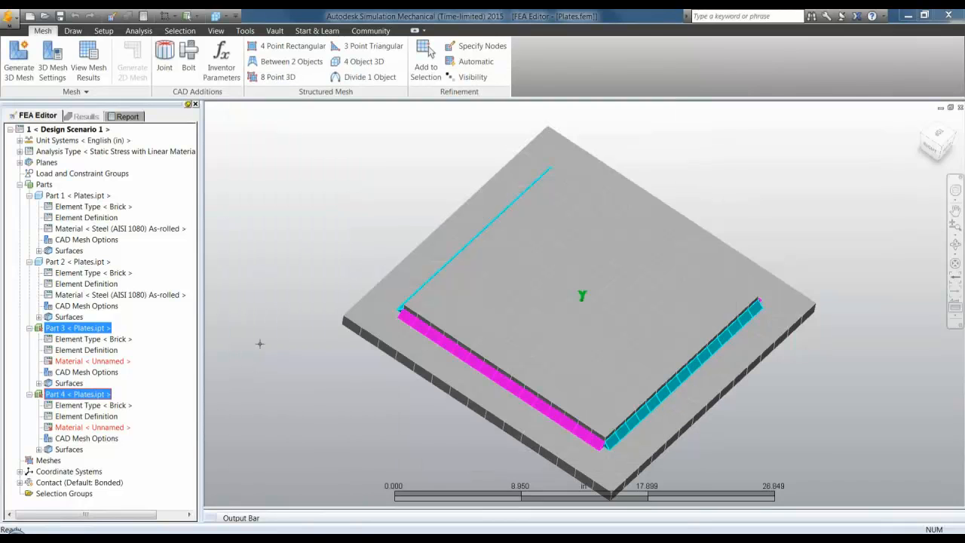
Apply a fixed surface general constraint to the four edge faces of the larger plate
middle_click_drag(338, 404, 308, 360)
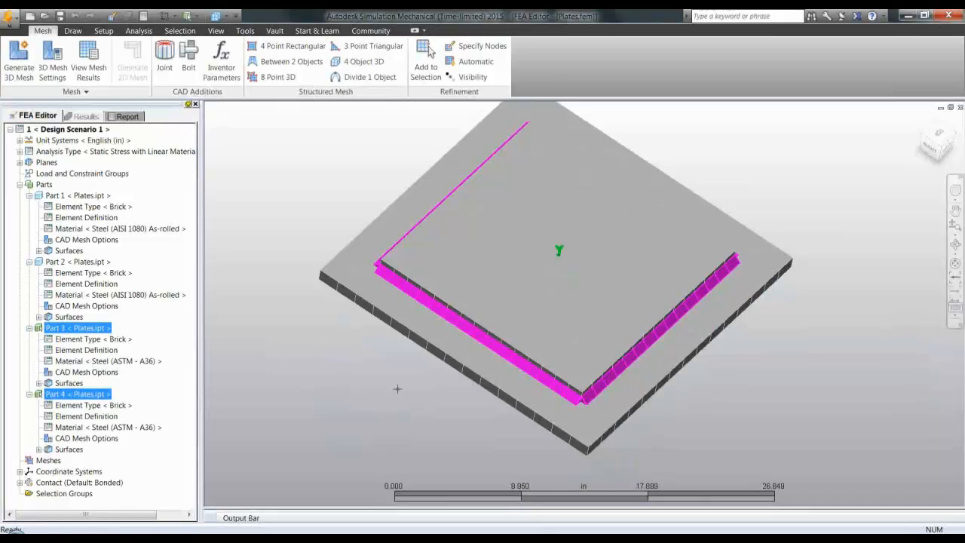
middle_click_drag(402, 396, 377, 343, "shift")
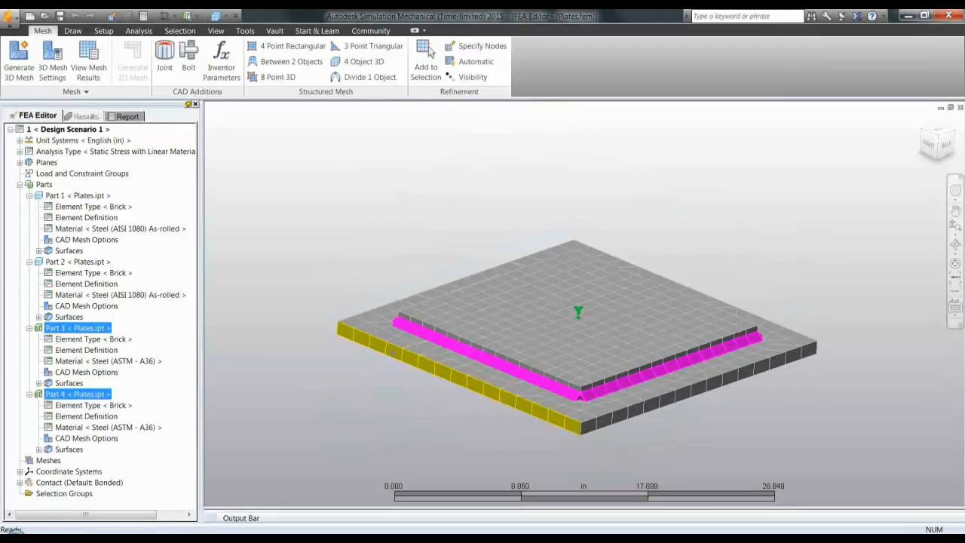
left_click(401, 351)
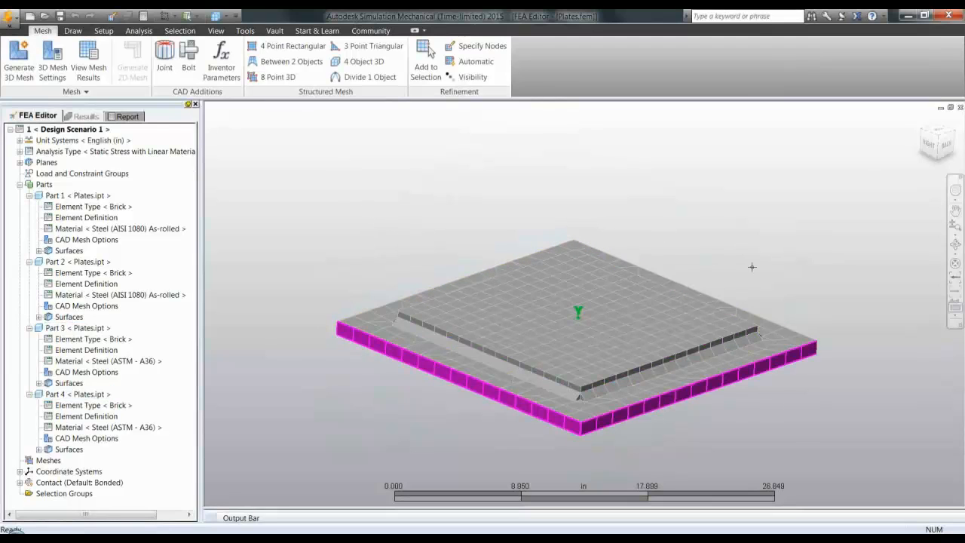
middle_click_drag(743, 275, 573, 272, "shift")
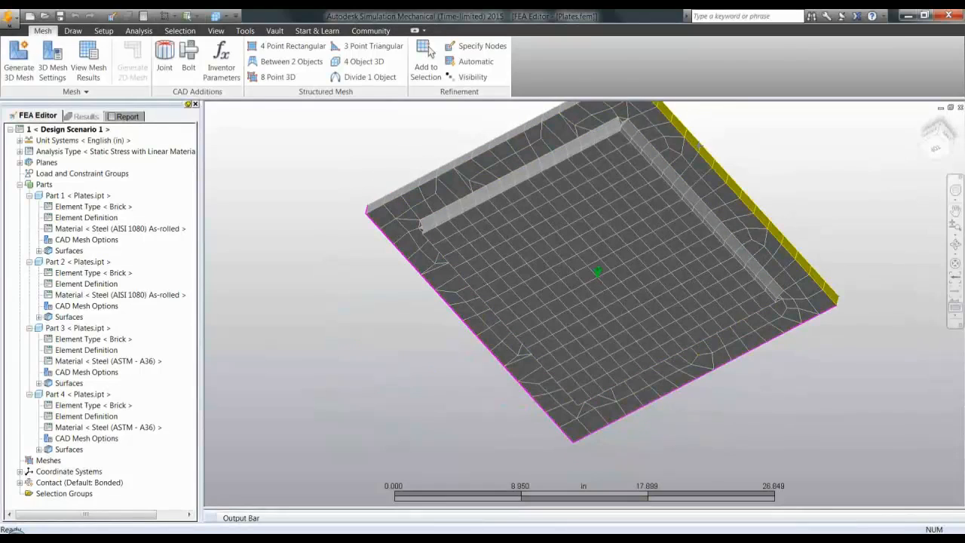
right_click(348, 157)
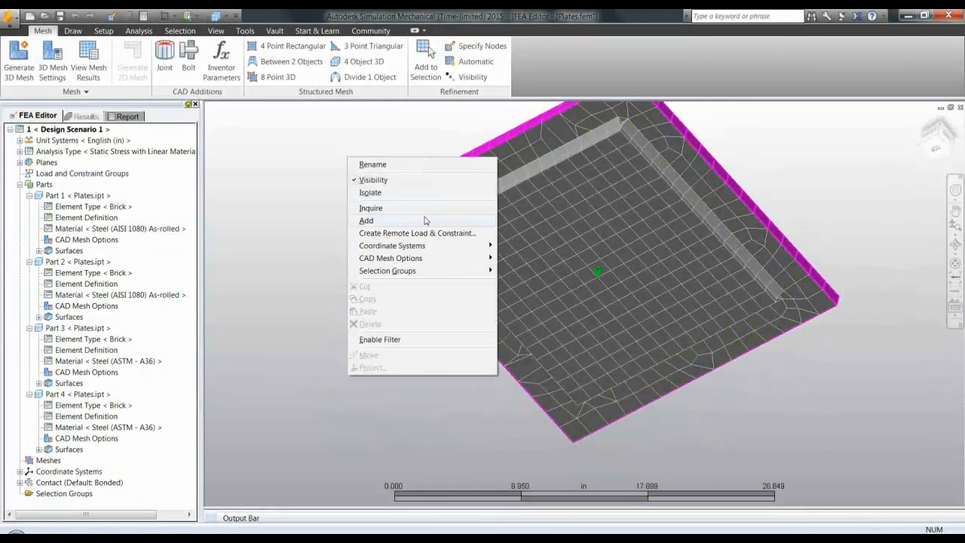
mouse_move(427, 220)
left_click(535, 218)
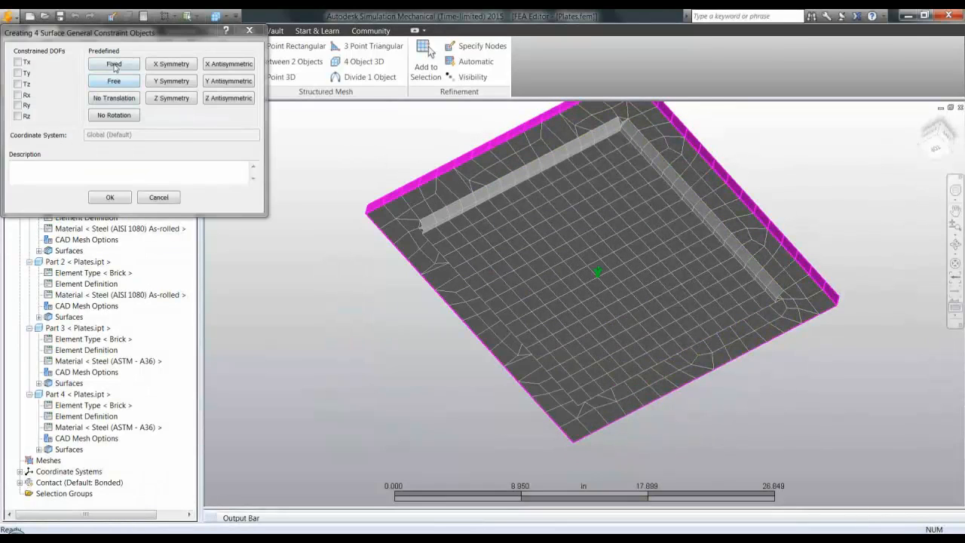
left_click(114, 64)
left_click(110, 197)
middle_click_drag(399, 334, 603, 291, "shift")
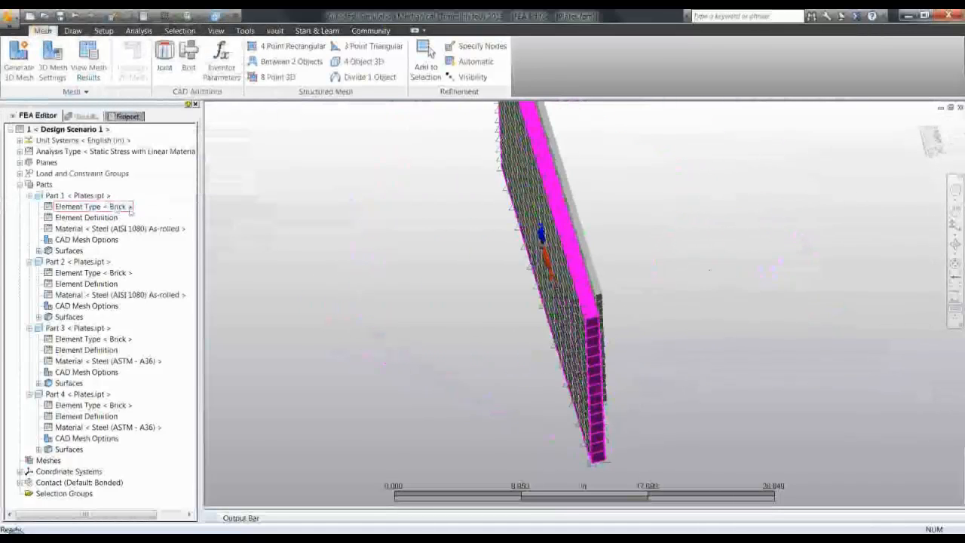
left_click(79, 195)
right_click(81, 197)
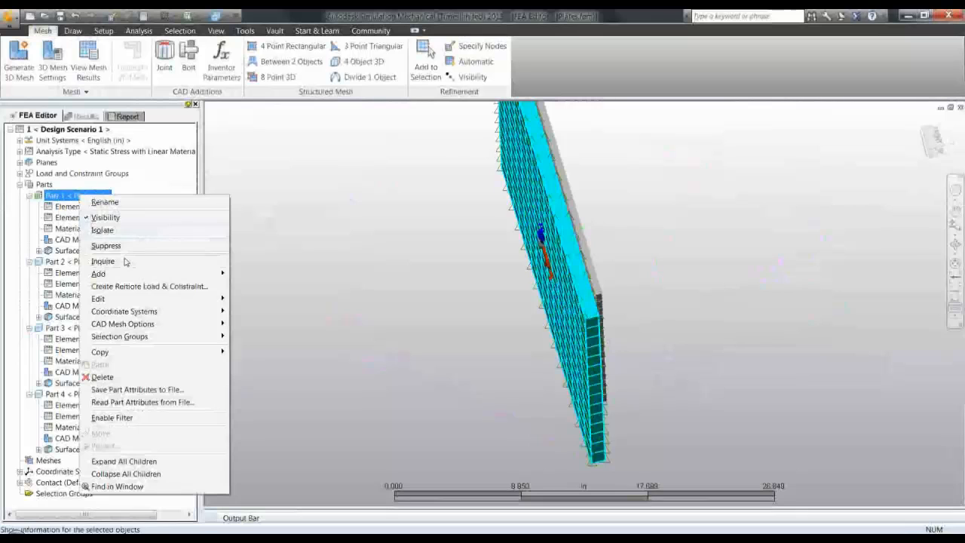
left_click(383, 272)
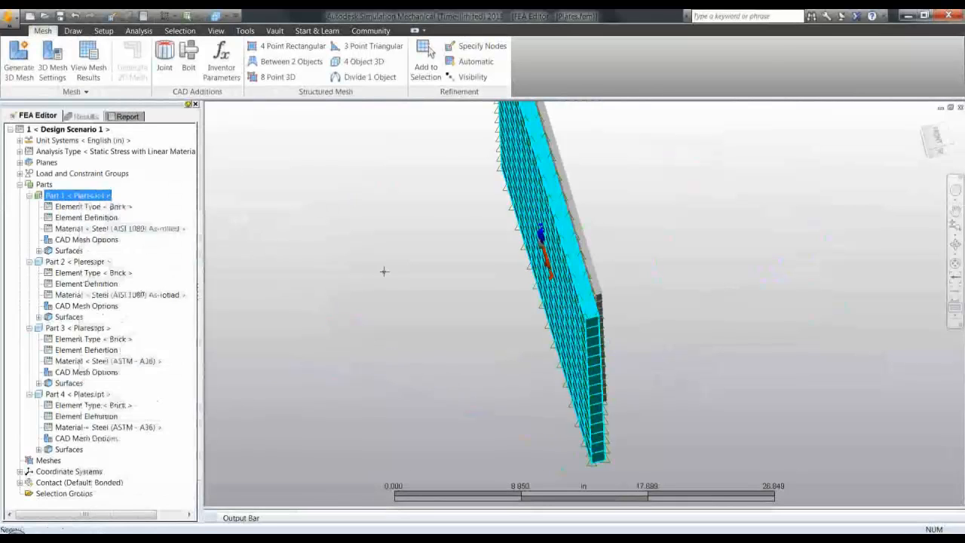
Apply a 50000 lbf surface force in the Y direction to the smaller plate's large outer face
middle_click_drag(425, 285, 281, 186)
left_click(281, 186)
right_click(283, 188)
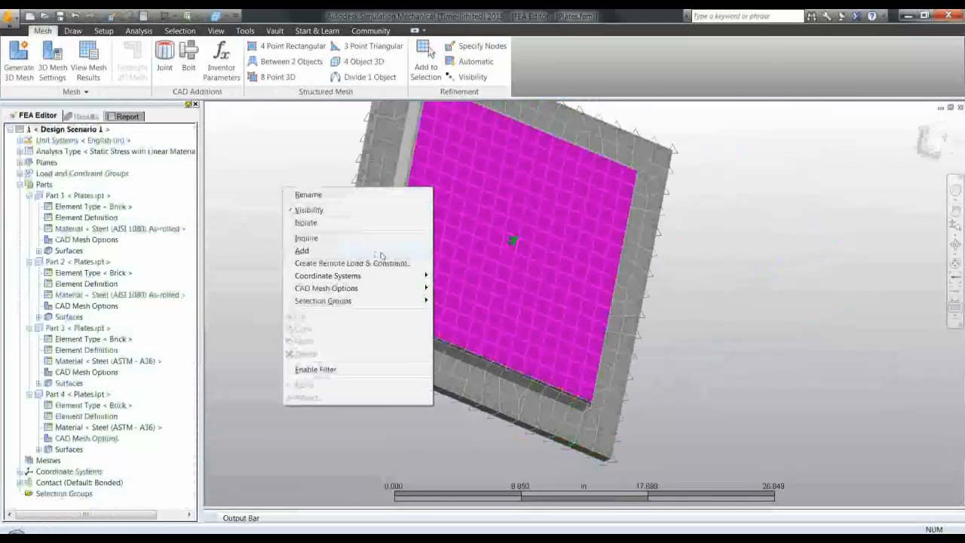
mouse_move(362, 250)
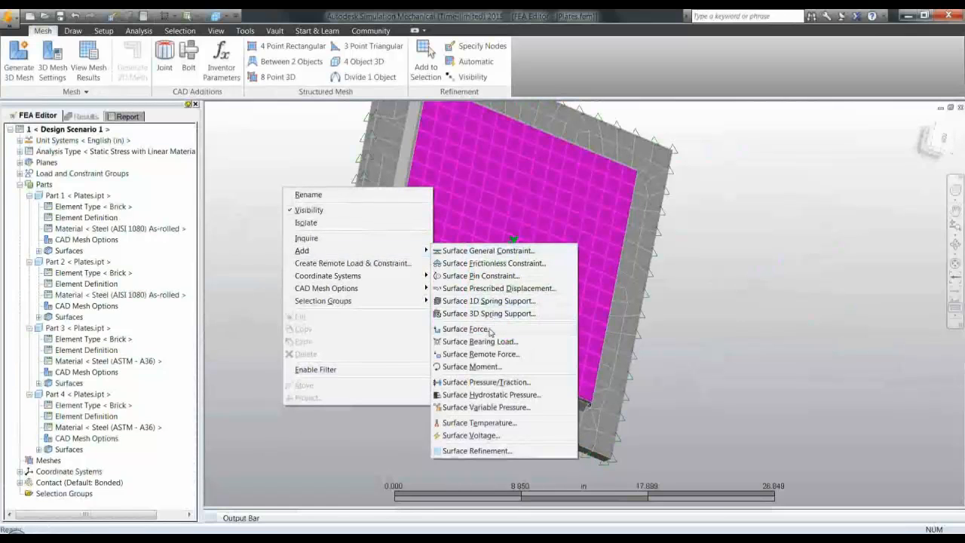
left_click(466, 329)
left_click(24, 154)
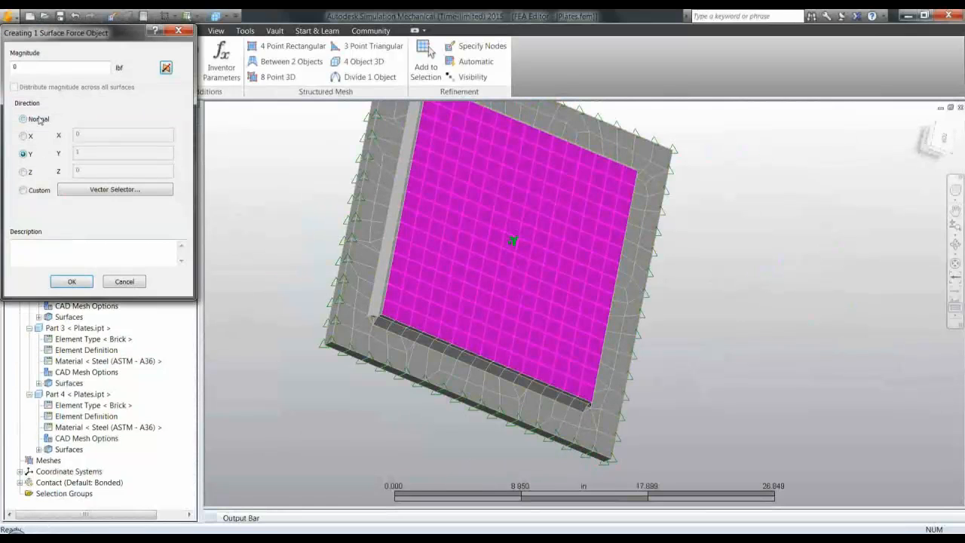
double_click(42, 69)
type("50000")
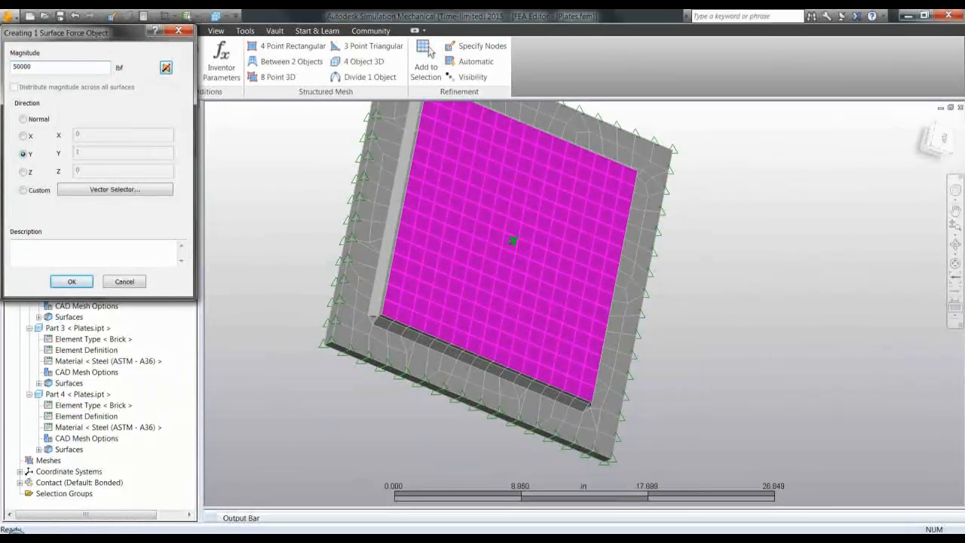
left_click(71, 281)
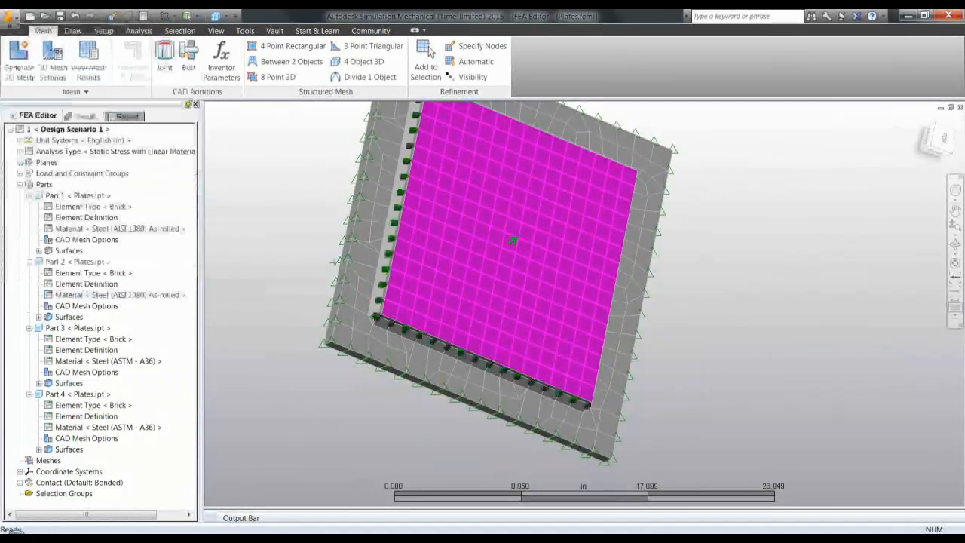
Check the applied force and constraints on the plates, and copy Design Scenario 1 into a new design scenario
middle_click_drag(653, 271, 527, 194)
scroll(528, 194, "up", 2)
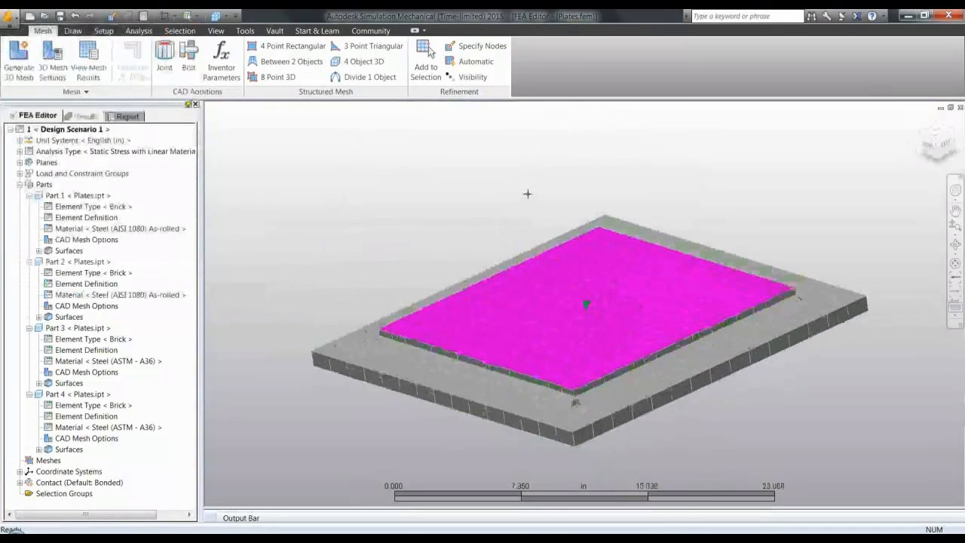
scroll(528, 194, "up", 3)
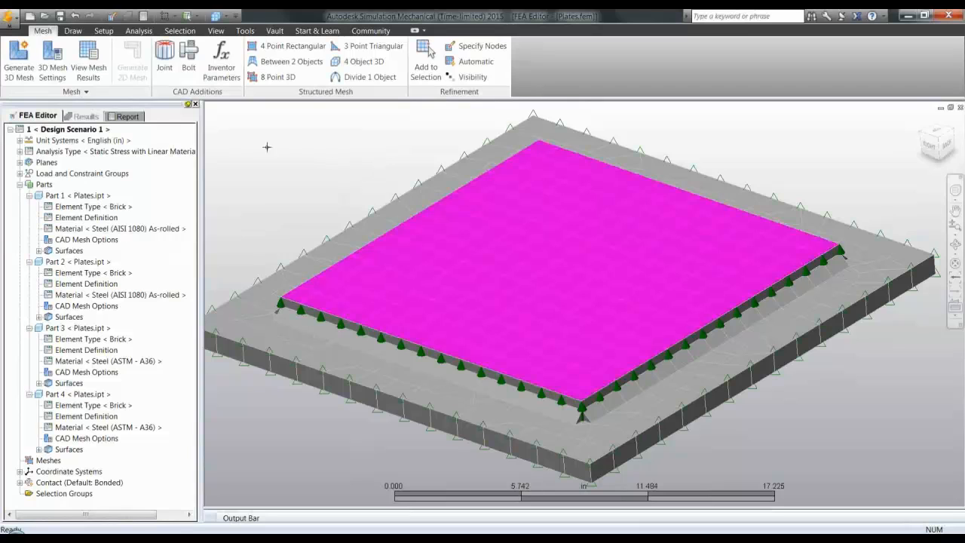
right_click(65, 131)
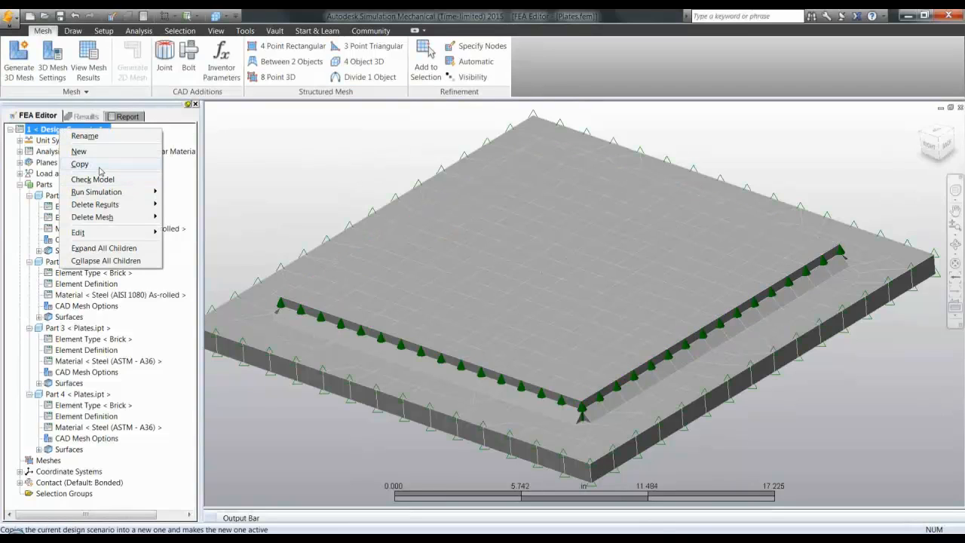
left_click(99, 167)
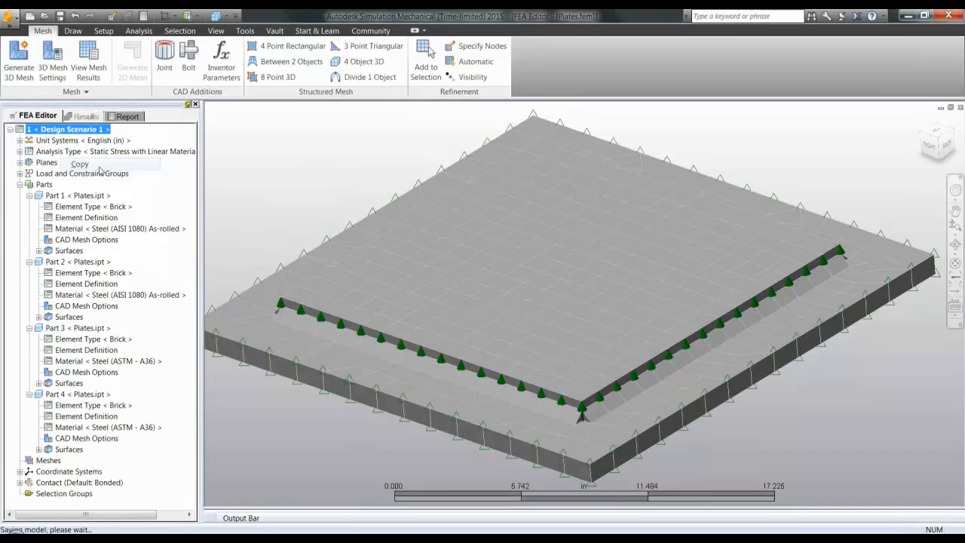
right_click(73, 131)
key("Escape")
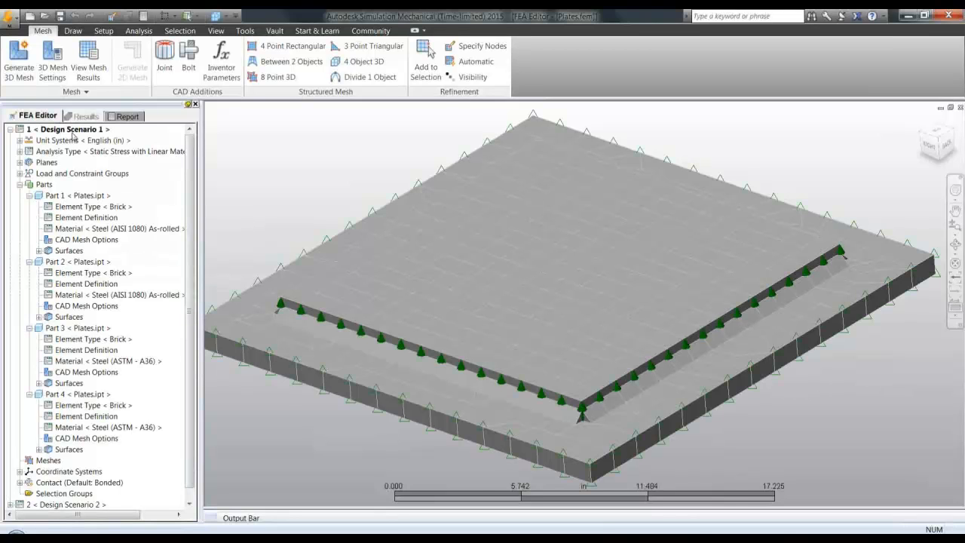
right_click(73, 131)
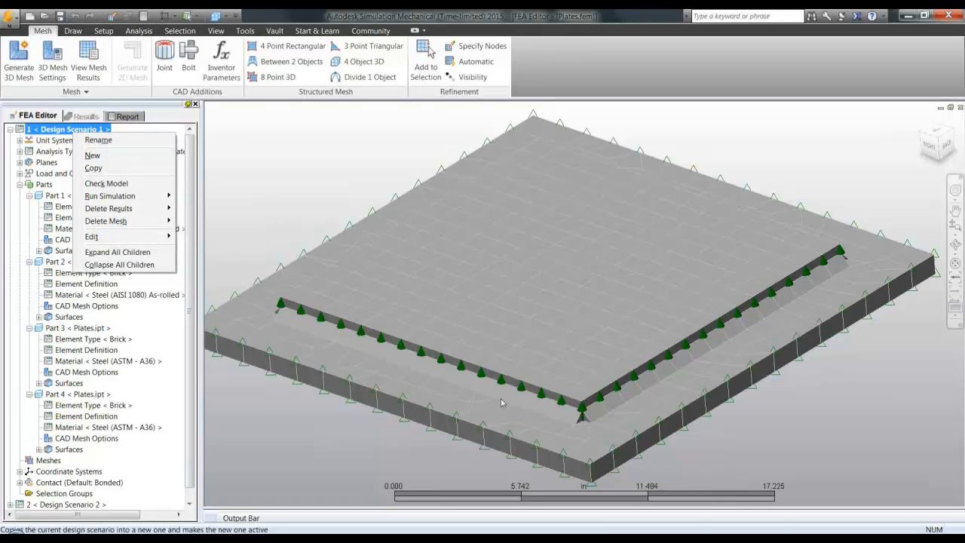
left_click(501, 400)
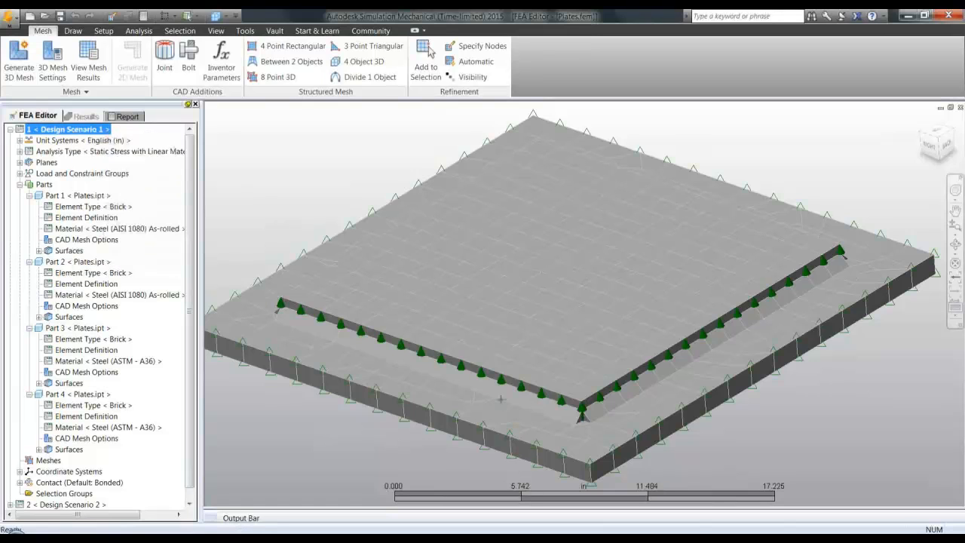
Rename Design Scenario 1 as Welds and run its simulation
right_click(78, 133)
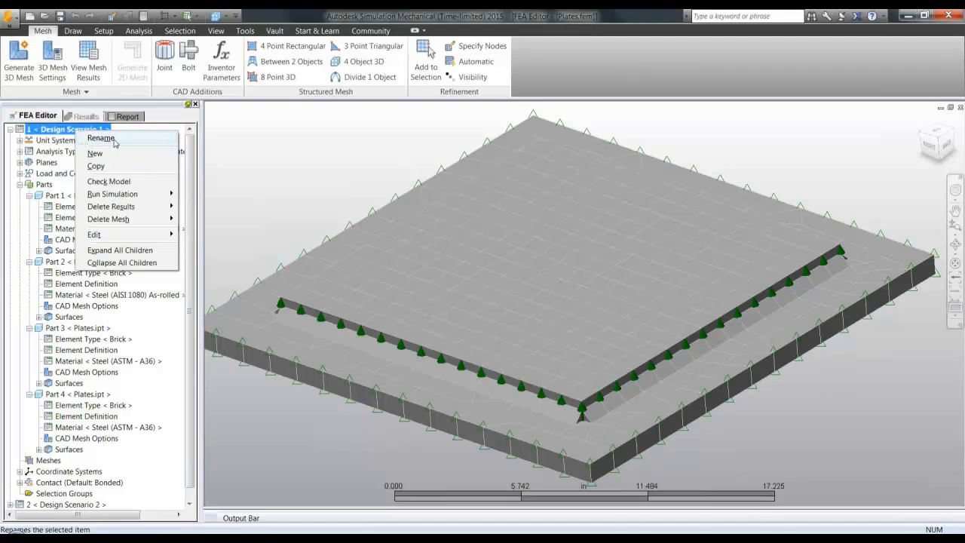
left_click(110, 138)
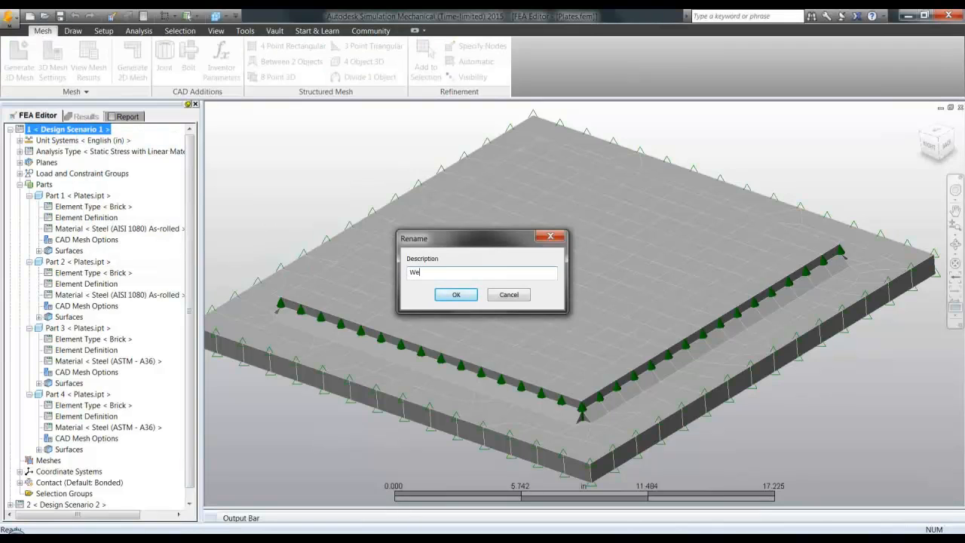
key("Return")
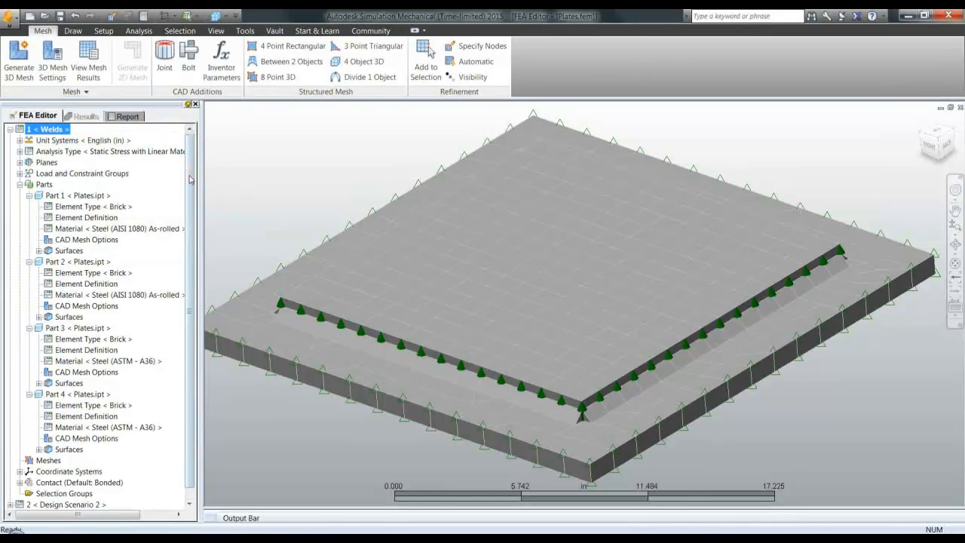
left_click(139, 31)
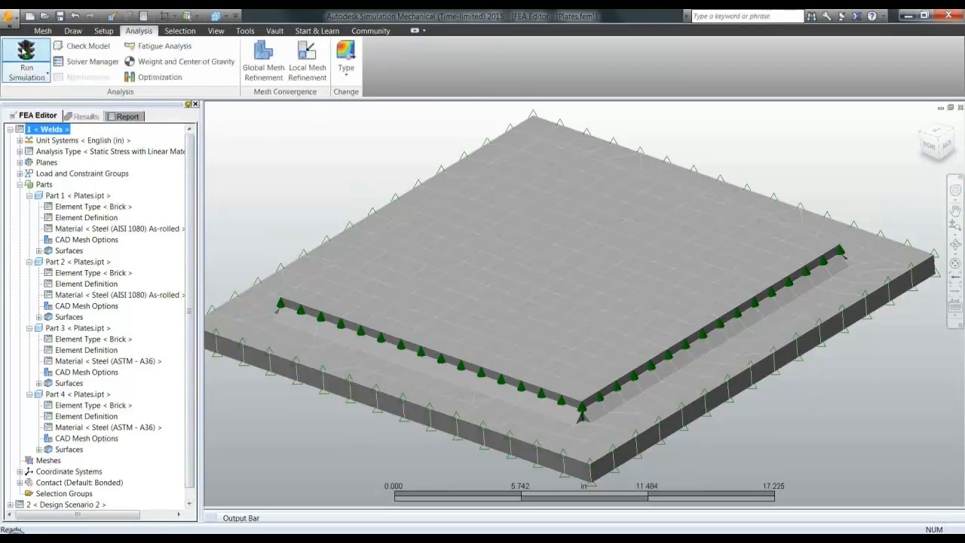
left_click(27, 52)
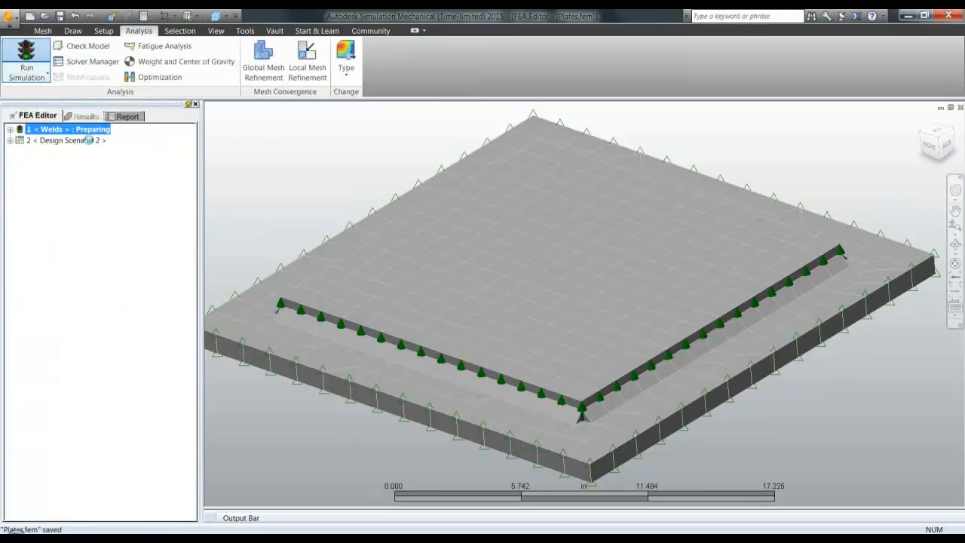
Load Design Scenario 2 and suppress the two weld parts, Part 3 and Part 4
right_click(52, 142)
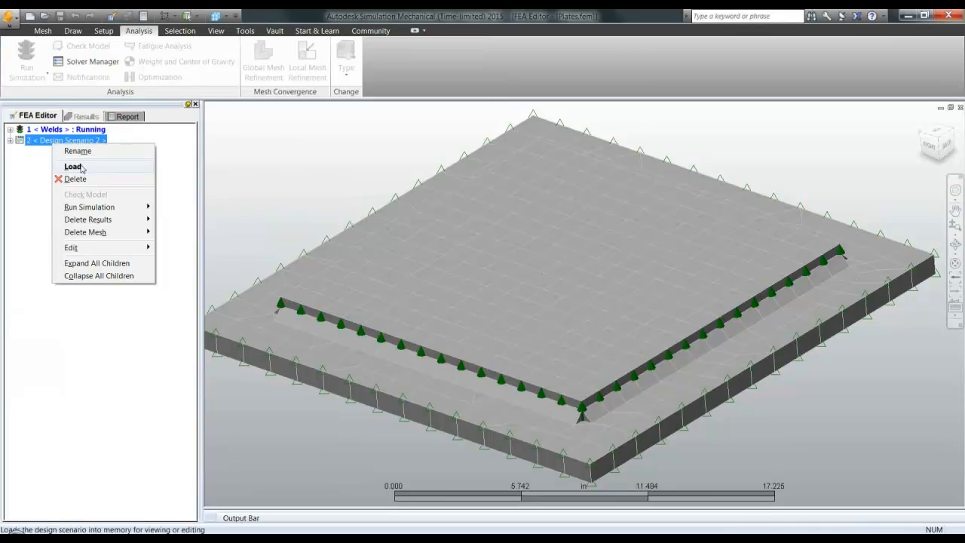
left_click(74, 167)
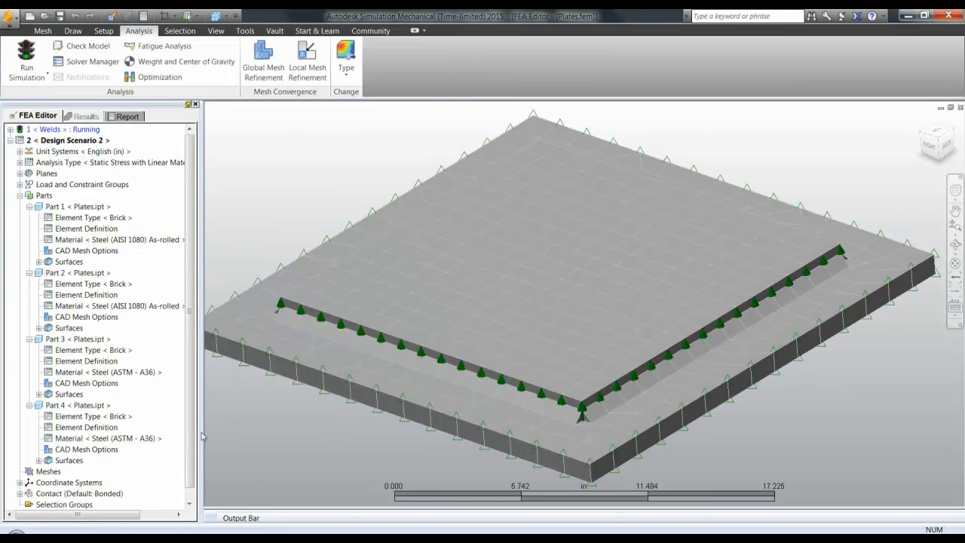
left_click(75, 405)
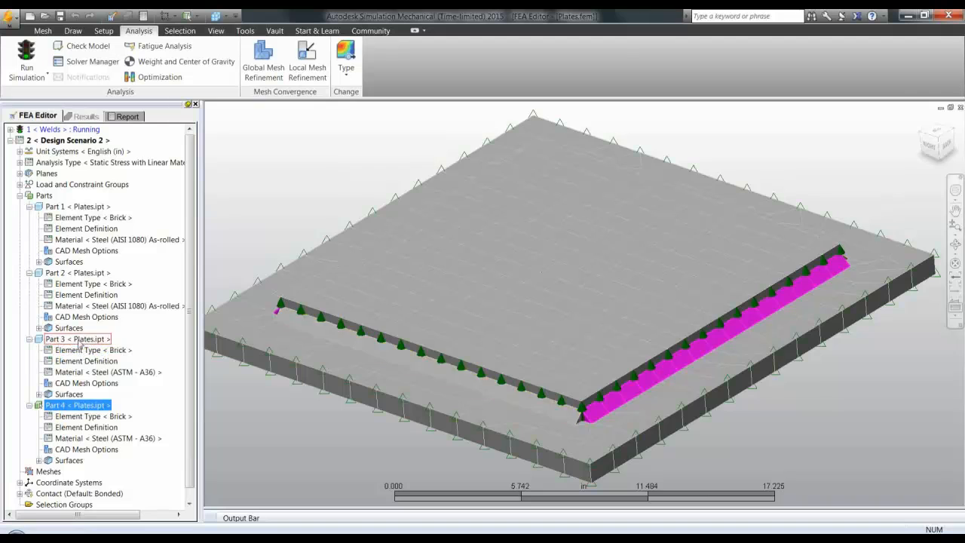
left_click(78, 340, "ctrl")
right_click(77, 340)
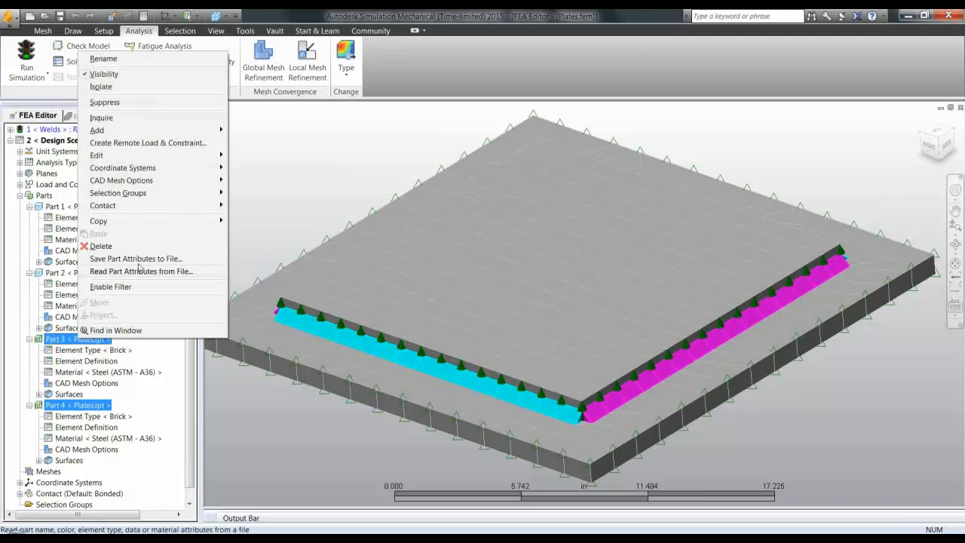
left_click(136, 101)
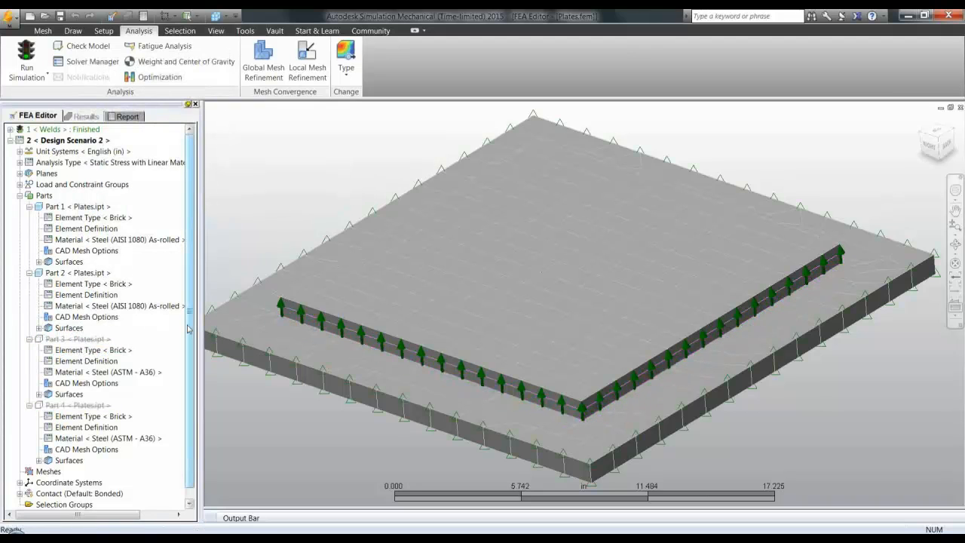
Set the contact between the two plates (1/6 with 2/5) to Welded in Design Scenario 2
left_click_drag(189, 329, 189, 431)
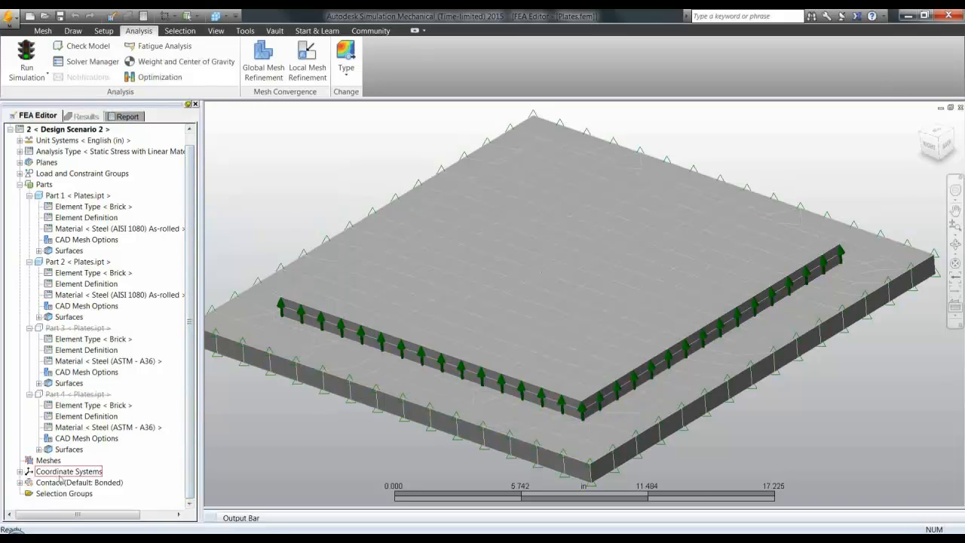
left_click(20, 481)
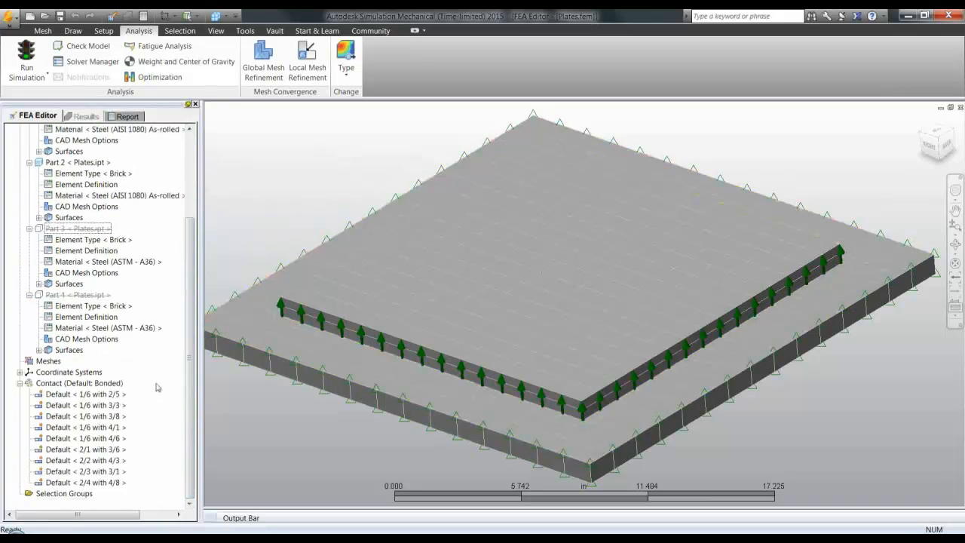
left_click(115, 394)
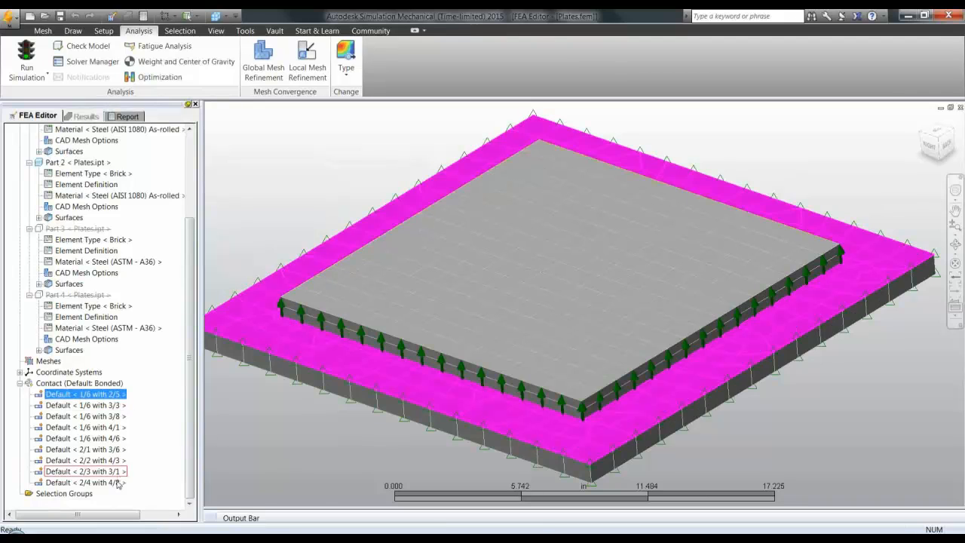
left_click(190, 167)
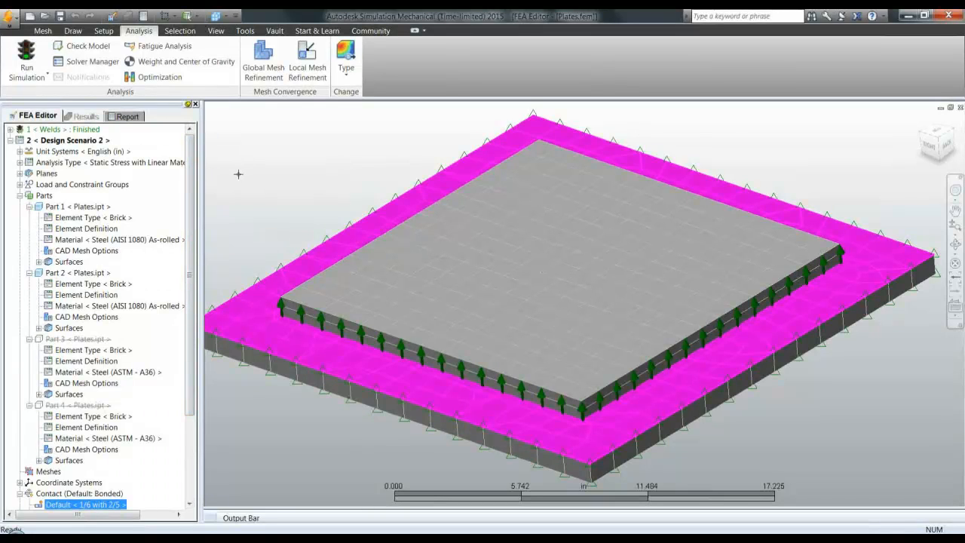
scroll(193, 216, "down", 3)
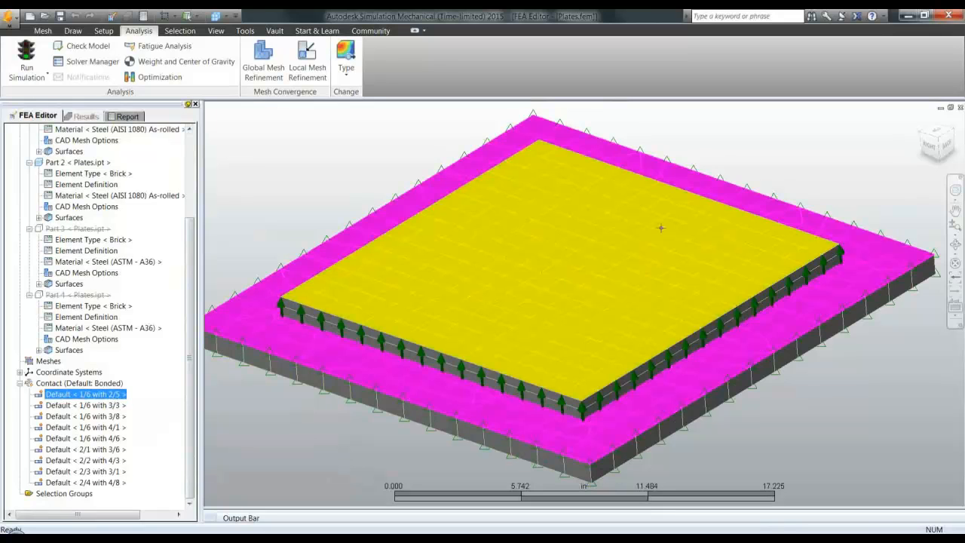
right_click(91, 397)
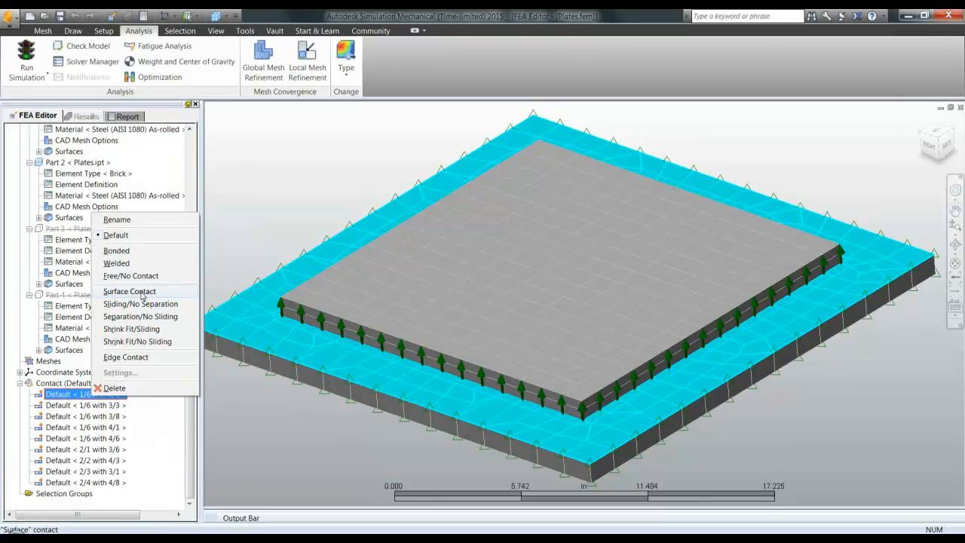
left_click(132, 264)
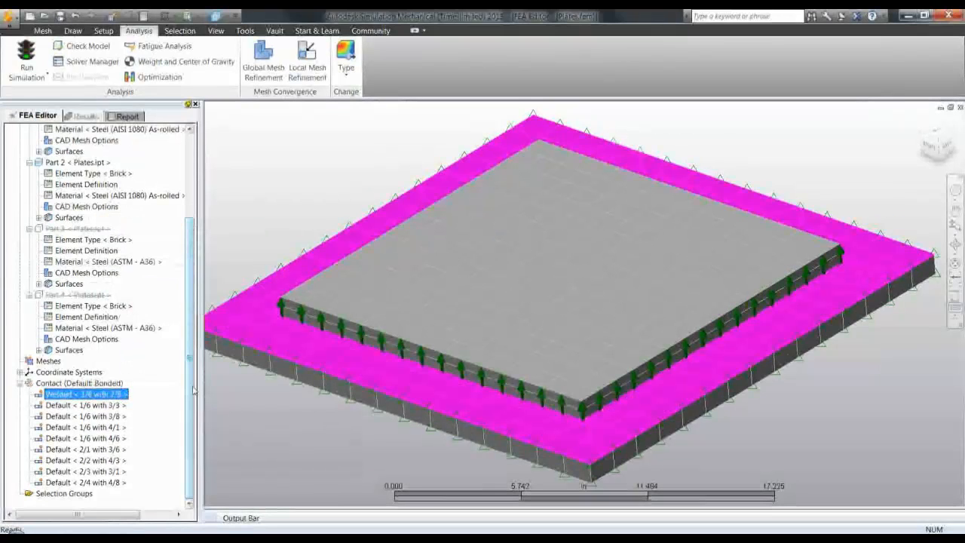
left_click_drag(190, 388, 179, 186)
left_click(322, 167)
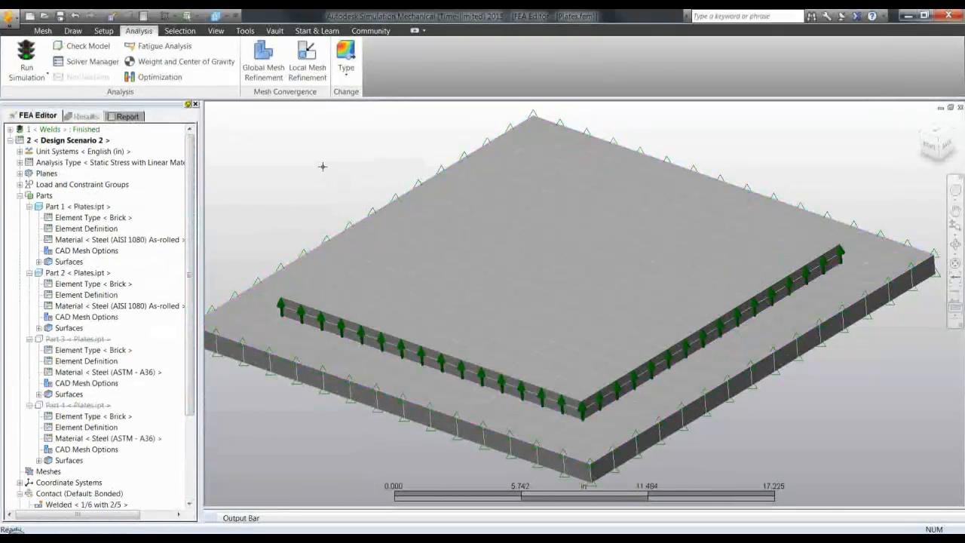
Generate the 3D mesh for Design Scenario 2 without viewing the mesh results, and run its simulation
left_click(43, 30)
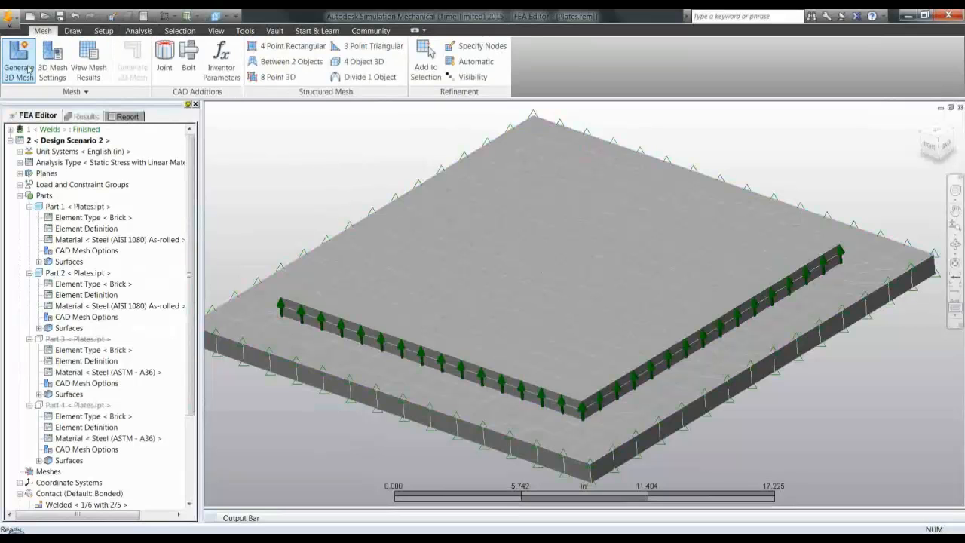
left_click(31, 67)
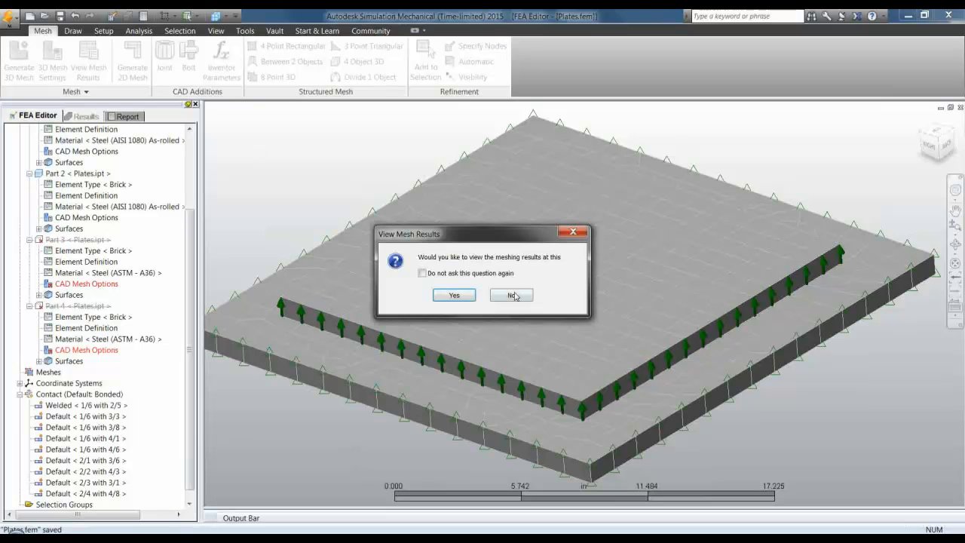
left_click(512, 295)
left_click(139, 30)
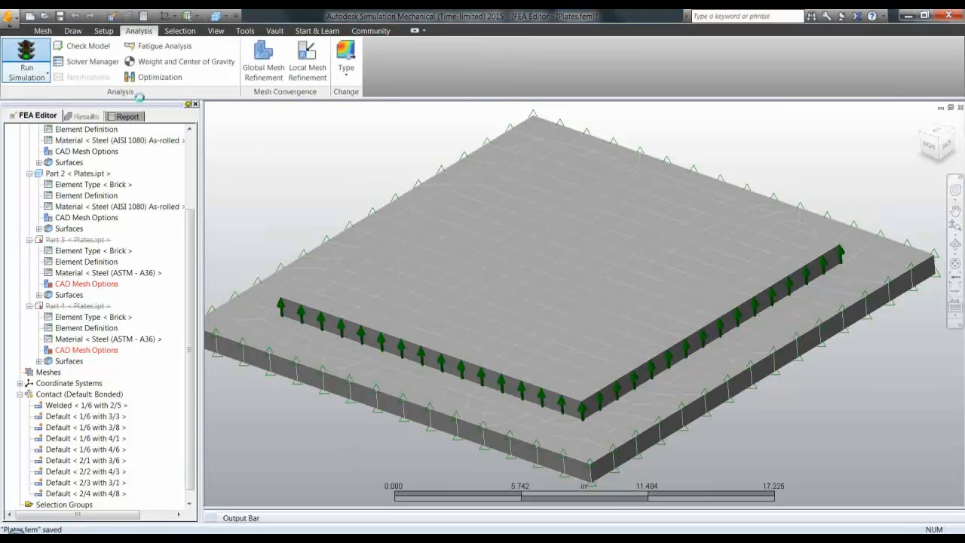
left_click(26, 60)
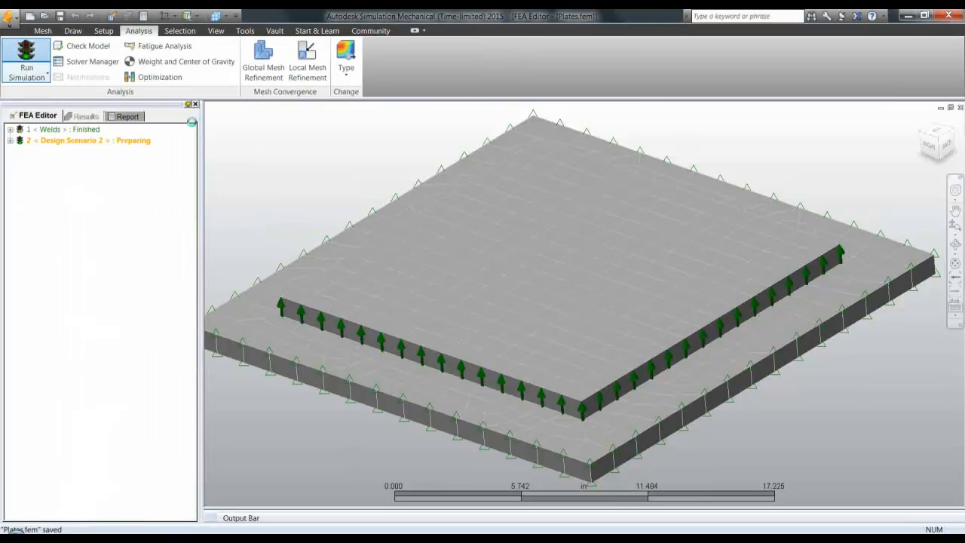
Set the plate-to-plate contact (1/6 with 2/5) in the Welds scenario to Surface Contact and rerun its simulation
right_click(71, 134)
left_click(91, 154)
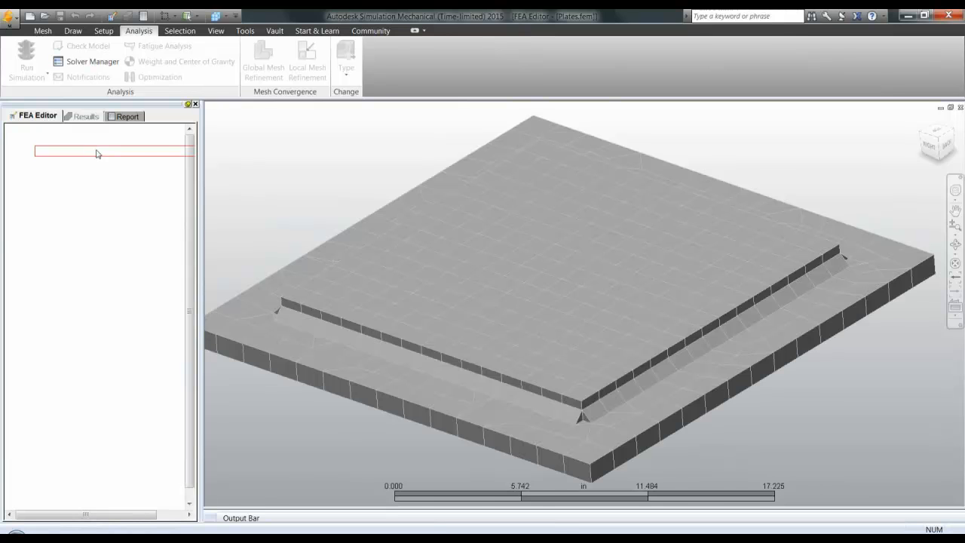
left_click(20, 218)
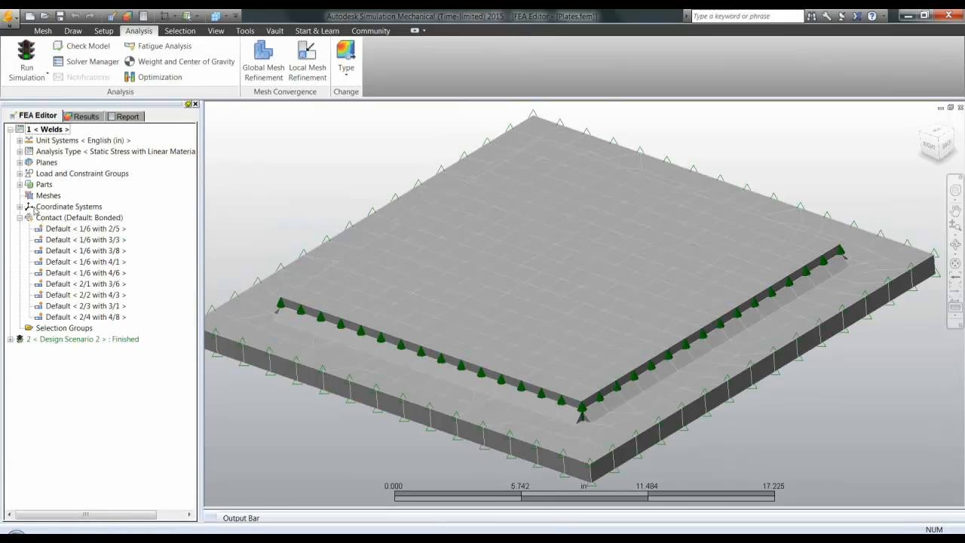
left_click(101, 229)
right_click(101, 229)
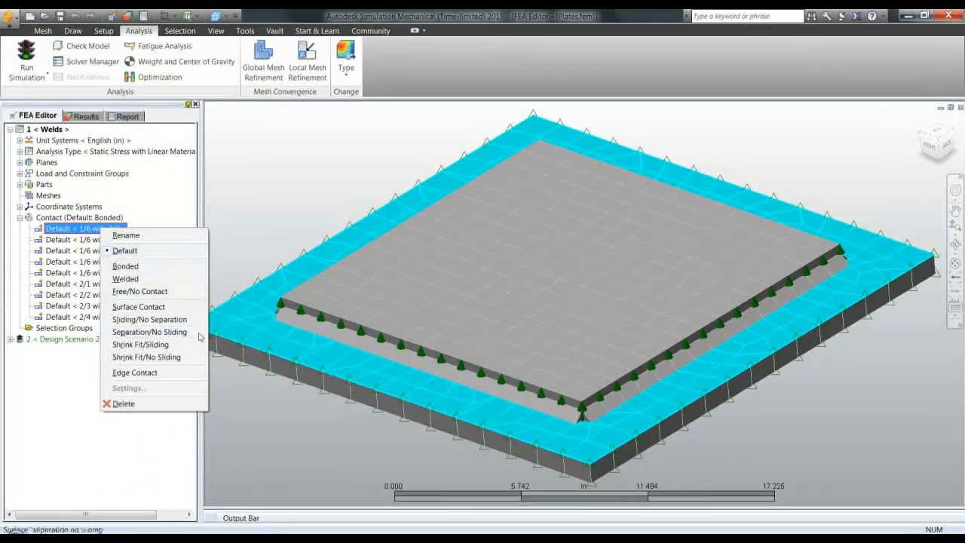
left_click(150, 307)
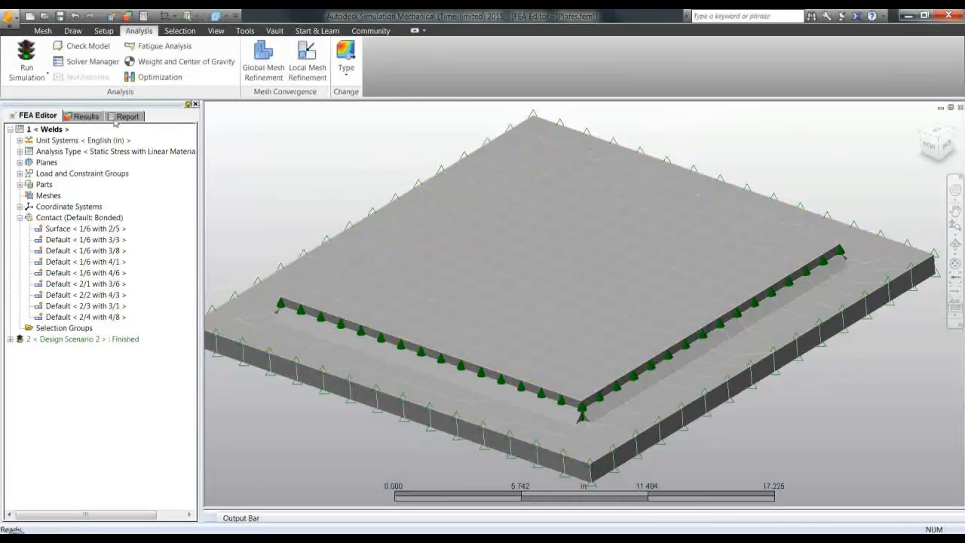
left_click(27, 50)
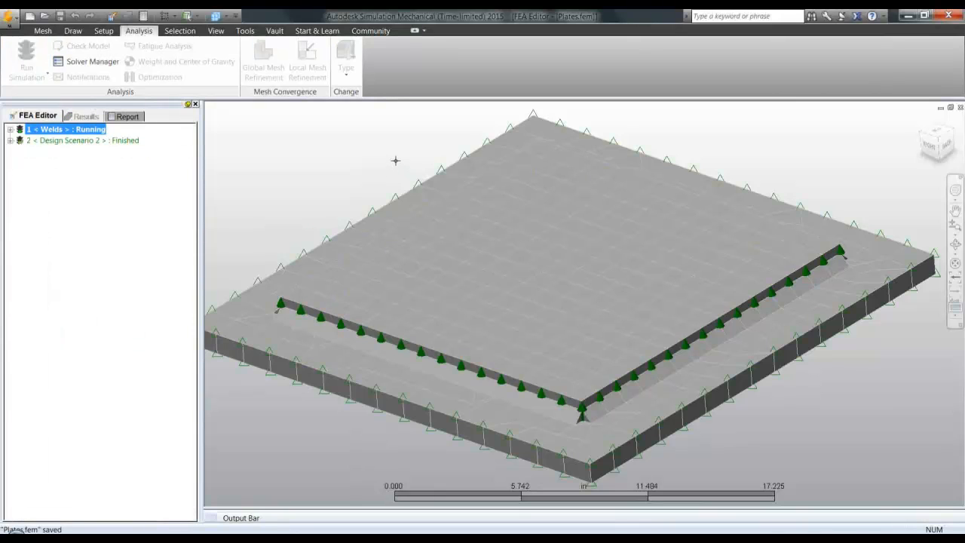
Load Design Scenario 2 and examine its displacement results on the deformed plates from the side and underneath
right_click(85, 143)
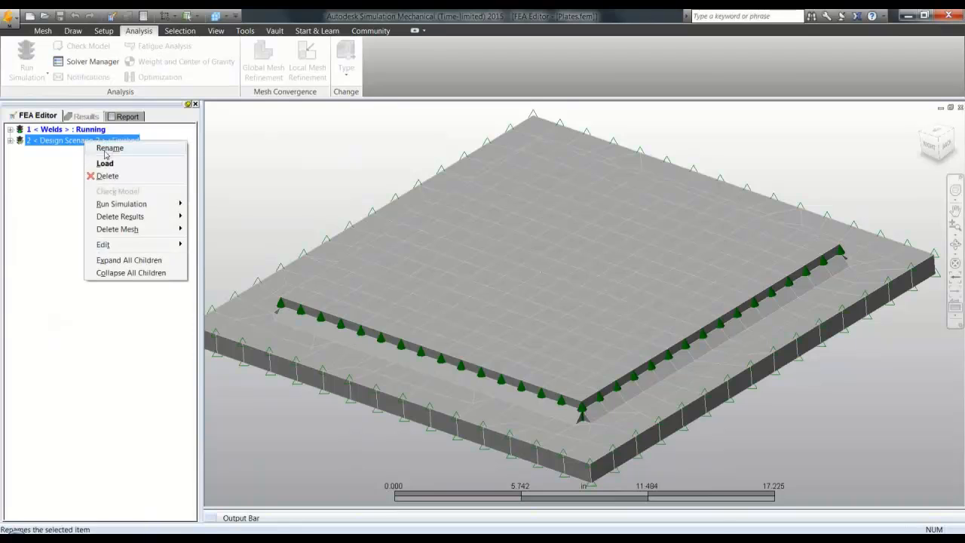
left_click(103, 162)
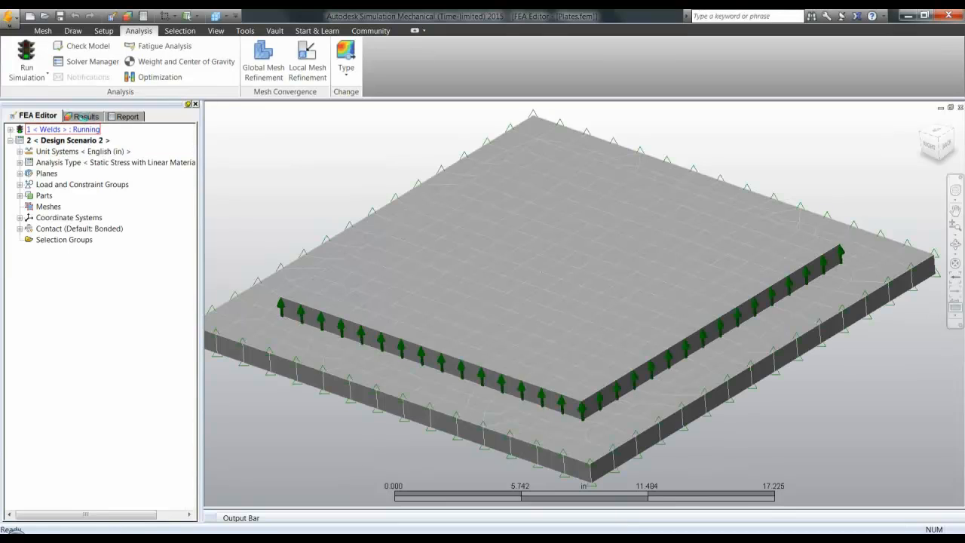
left_click(83, 116)
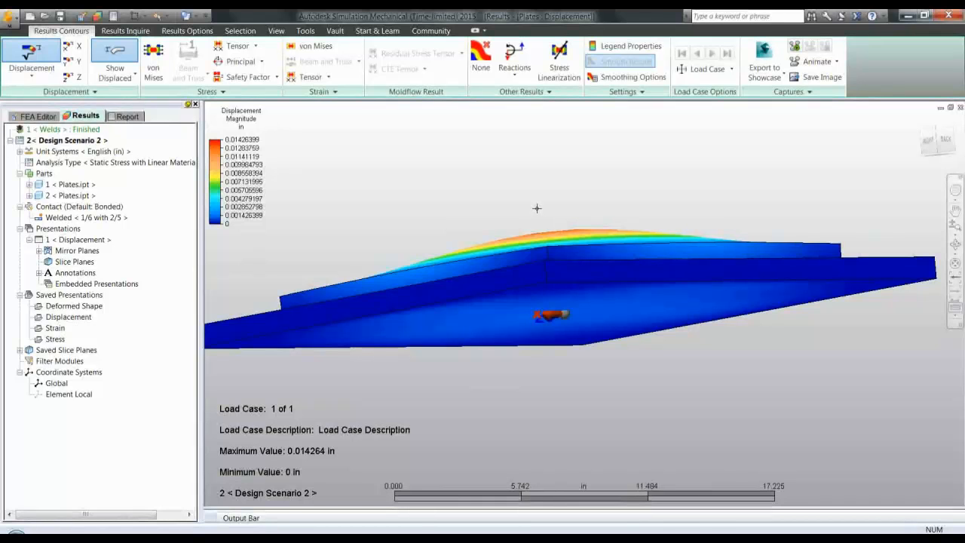
middle_click_drag(637, 190, 643, 145)
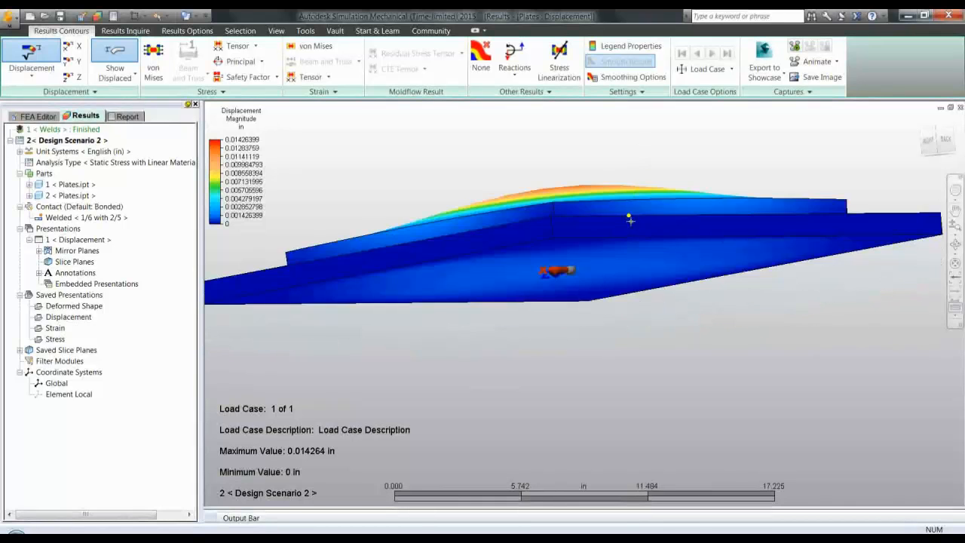
mouse_move(629, 220)
middle_mouse_down("shift")
mouse_move(615, 235)
mouse_move(614, 218)
mouse_move(571, 295)
middle_mouse_up("shift")
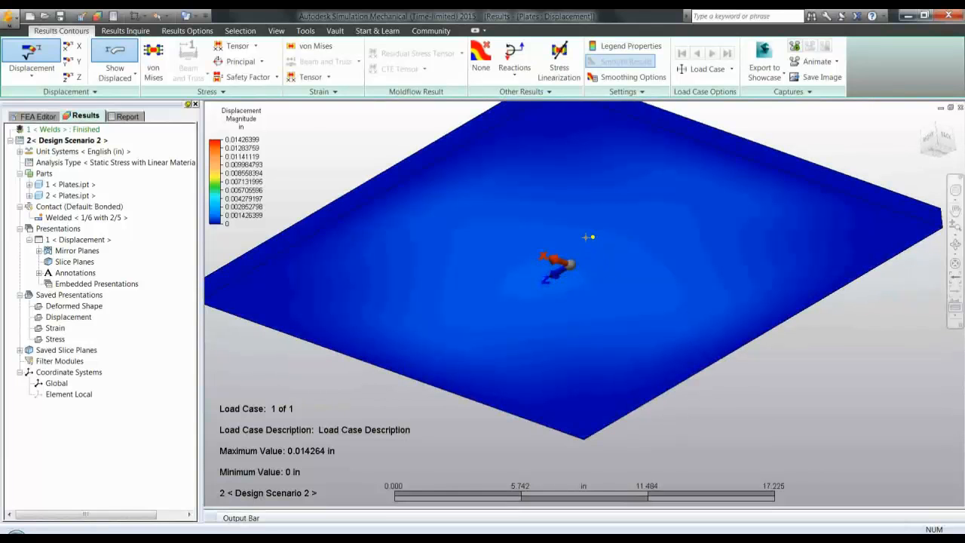
Examine the Design Scenario 2 displacement contours on the upper face of the plates from several angles
middle_click_drag(589, 235, 582, 301, "shift")
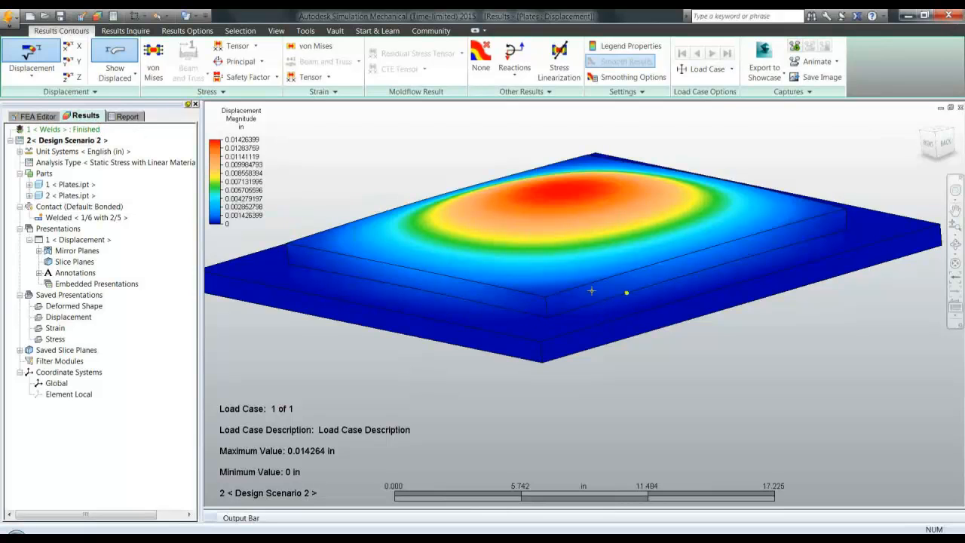
middle_click_drag(566, 273, 324, 269)
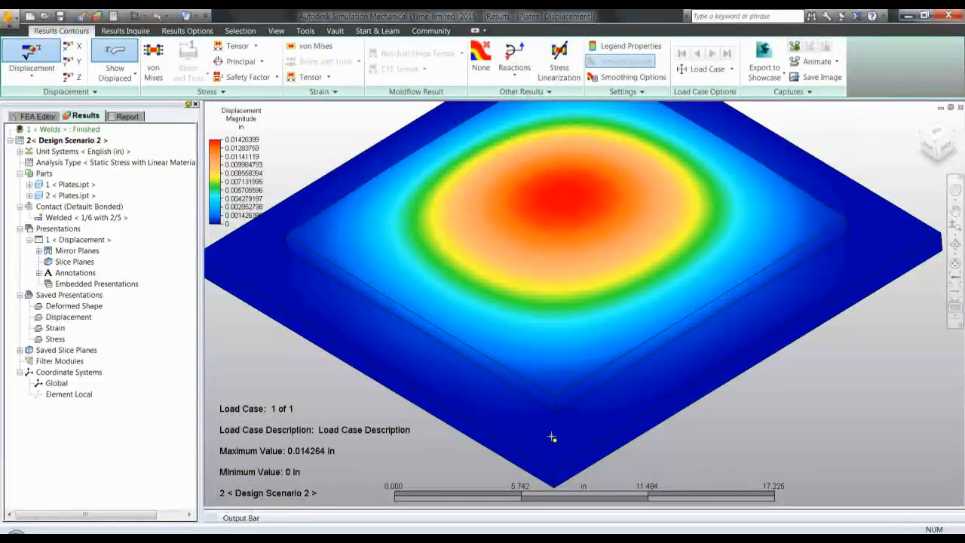
middle_click_drag(402, 225, 425, 348)
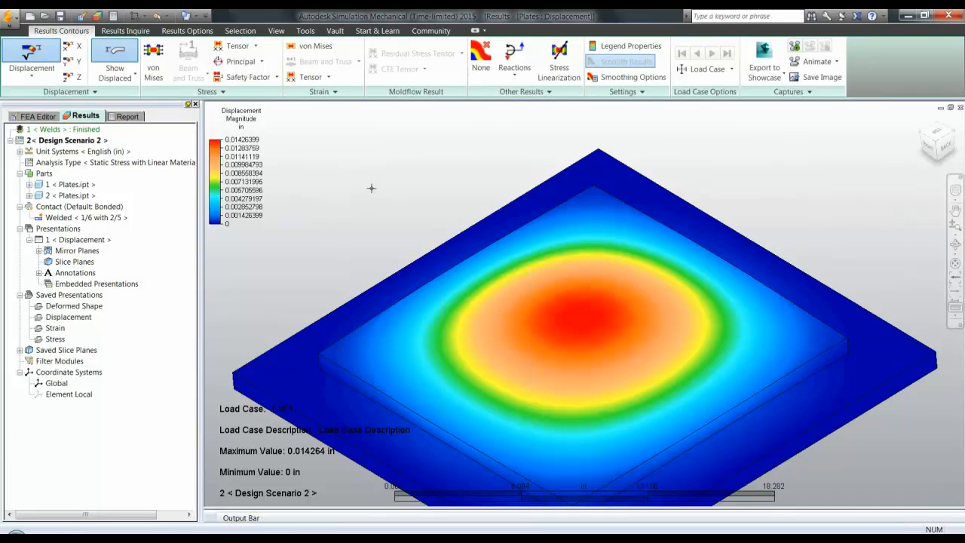
middle_click_drag(371, 188, 371, 190)
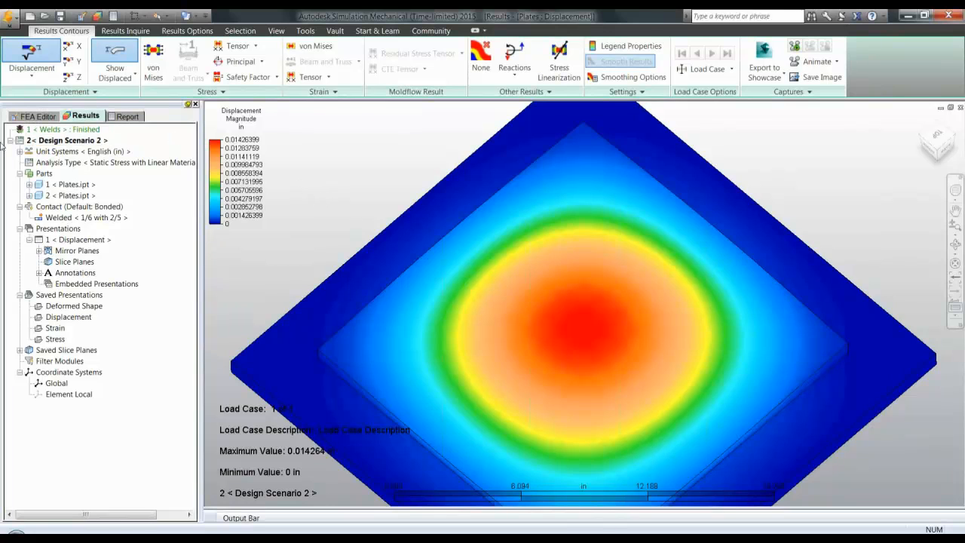
Load the Welds scenario results and examine the displacement contours on the plates from above and underneath
right_click(84, 130)
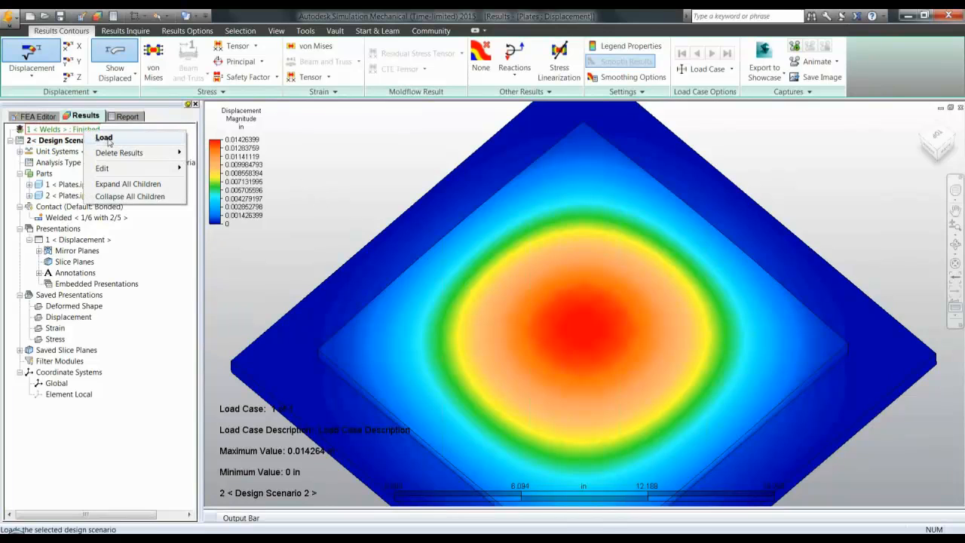
left_click(106, 138)
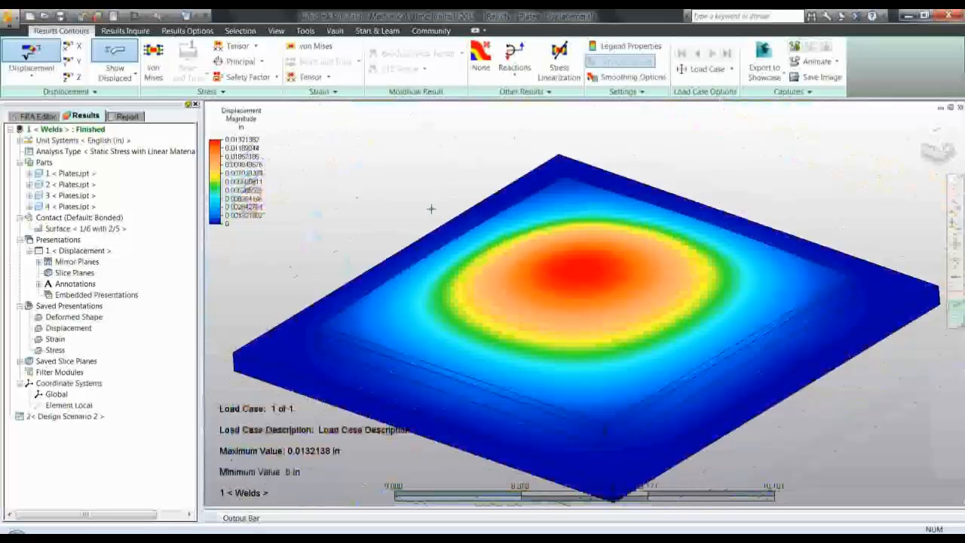
middle_click_drag(430, 233, 439, 204, "shift")
middle_click_drag(524, 239, 579, 264)
middle_click_drag(579, 369, 575, 337, "shift")
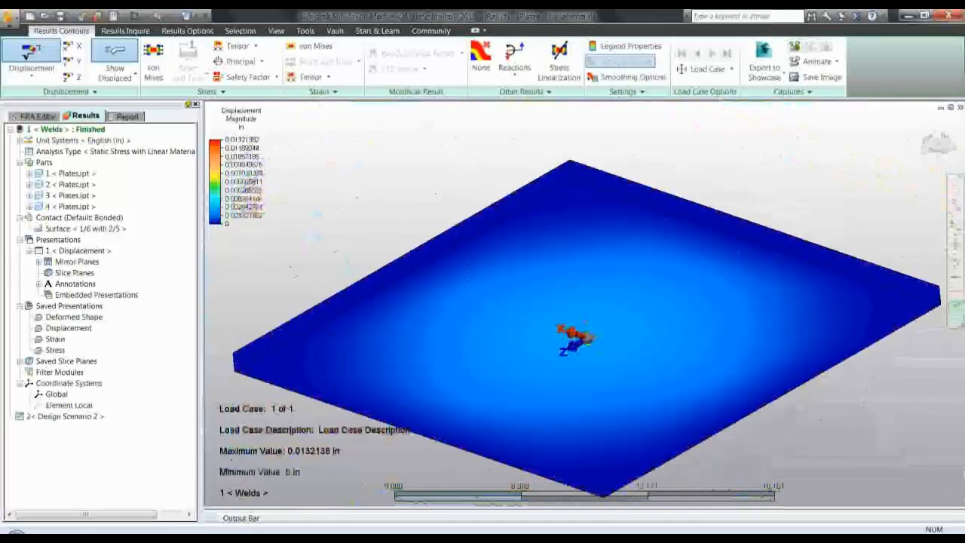
middle_click_drag(581, 302, 577, 319, "shift")
mouse_move(436, 383)
middle_mouse_down("shift")
mouse_move(566, 317)
mouse_move(671, 280)
middle_mouse_up("shift")
mouse_move(431, 259)
middle_mouse_down("shift")
mouse_move(445, 243)
mouse_move(434, 149)
middle_mouse_up("shift")
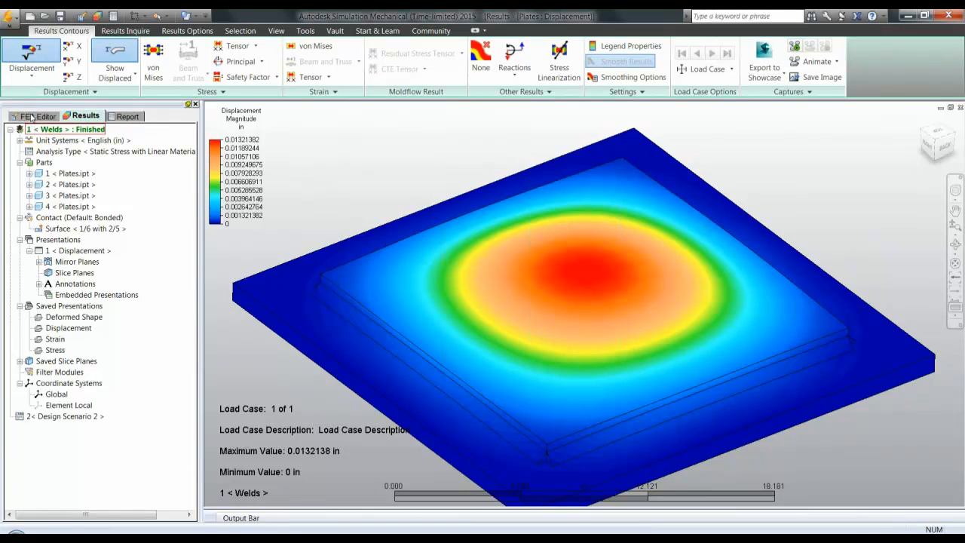
Return to the model setup and rename Design Scenario 2 as Welded Contact
left_click(31, 117)
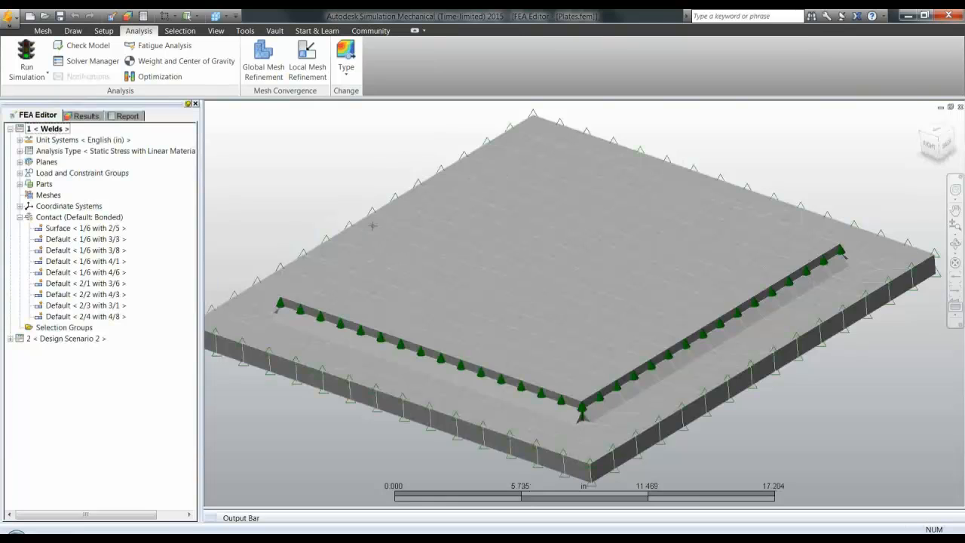
right_click(73, 338)
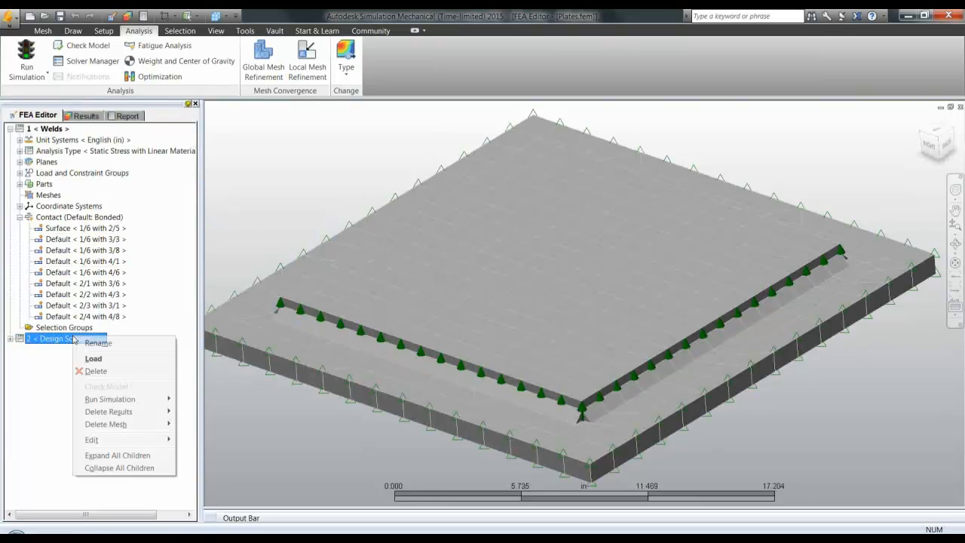
left_click(109, 344)
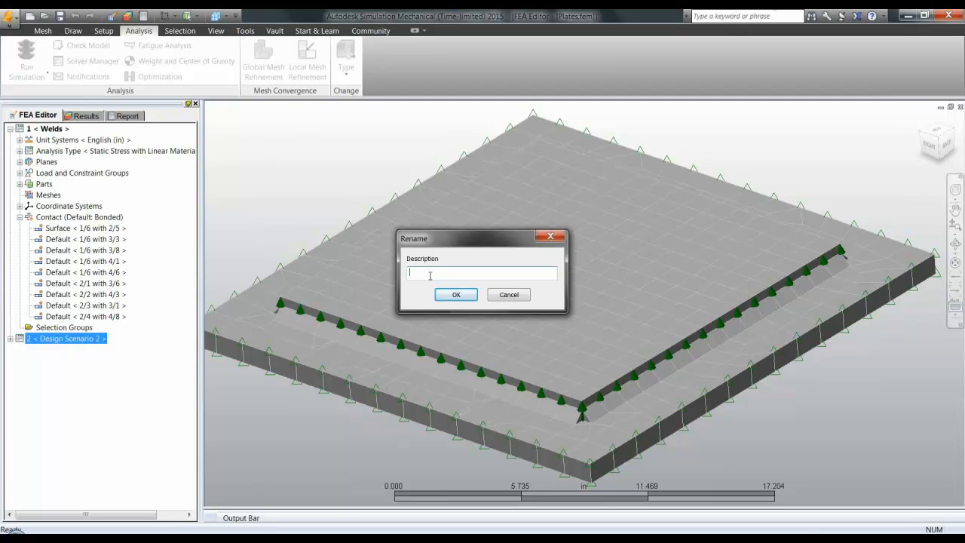
type("Welded Contact")
key("Return")
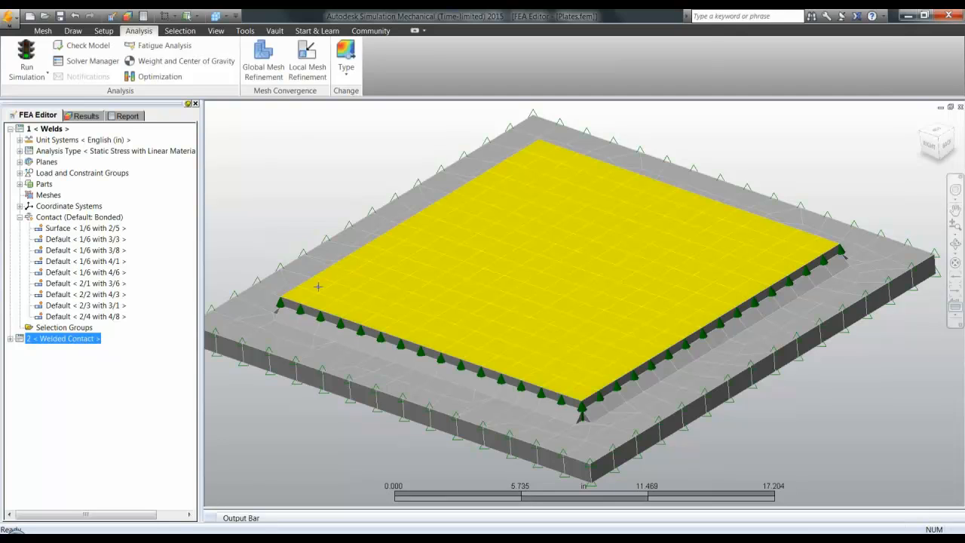
Load the Welded Contact scenario and copy it as a new design scenario
right_click(67, 338)
left_click(90, 358)
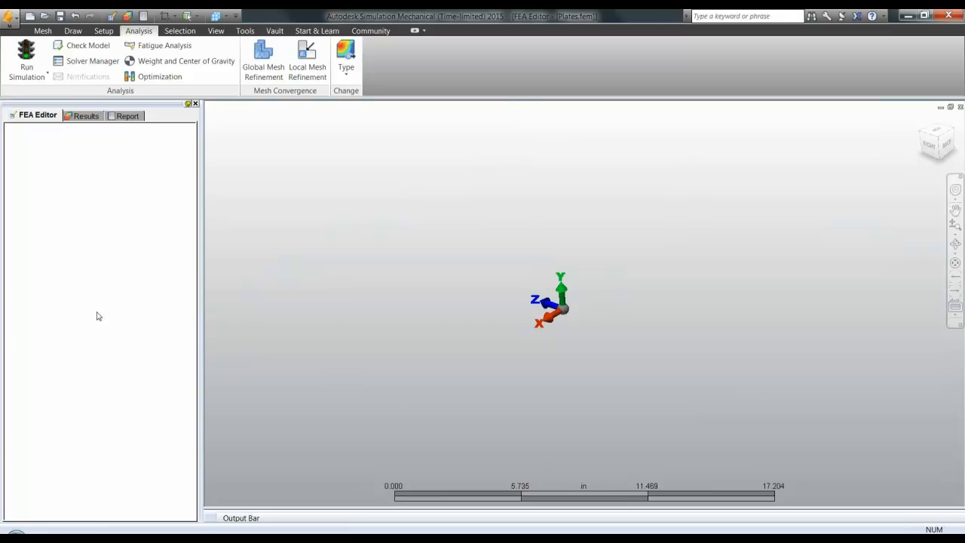
left_click(60, 141)
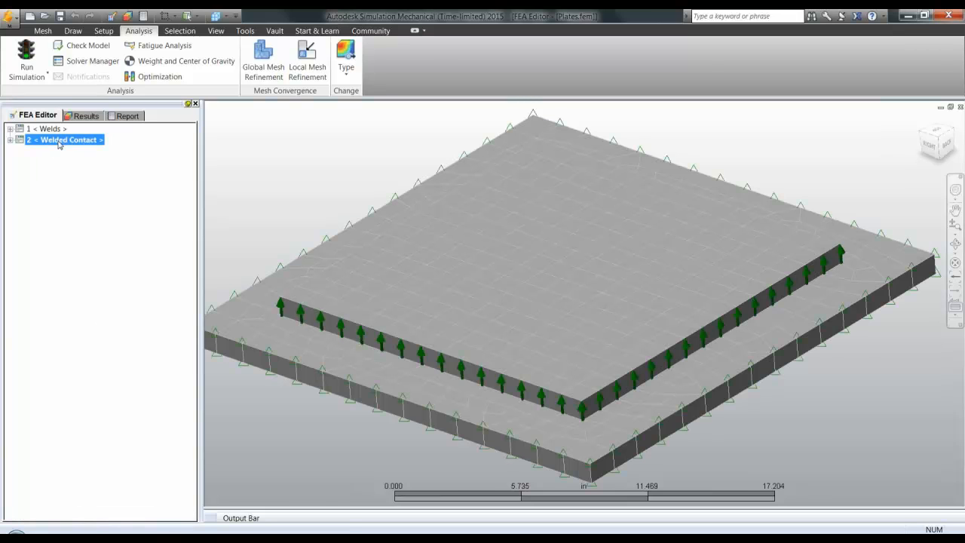
right_click(61, 140)
left_click(98, 179)
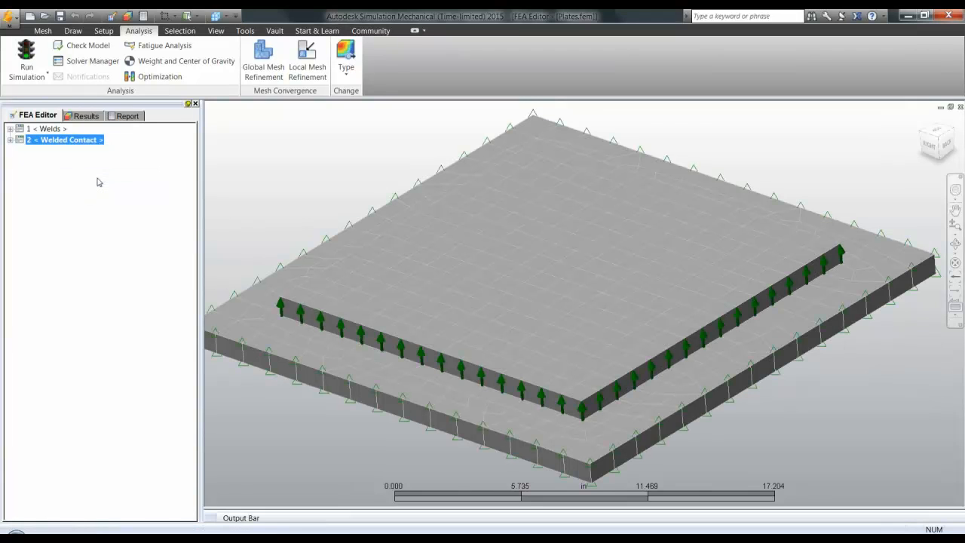
left_click(101, 154)
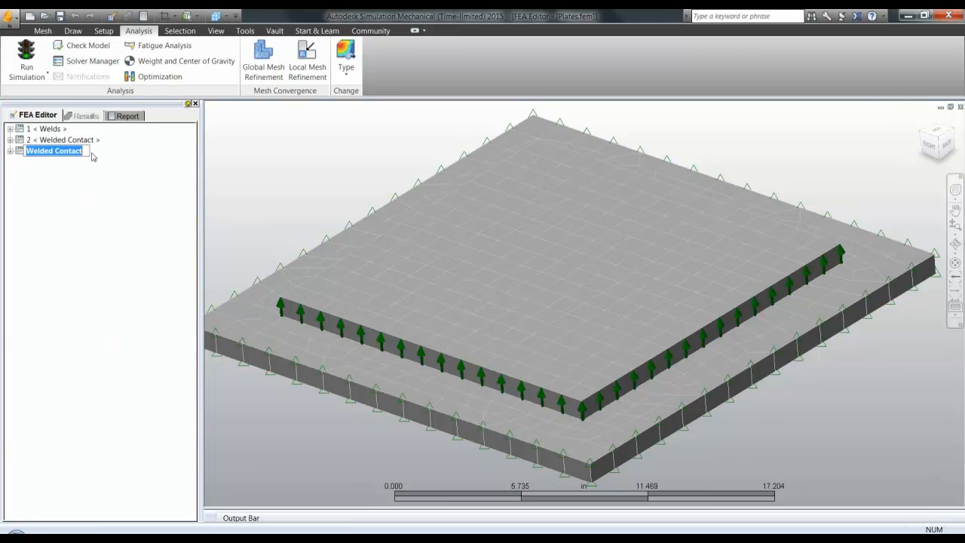
Name the copied design scenario Welded Contact Compression
left_click(94, 155)
type("Compr")
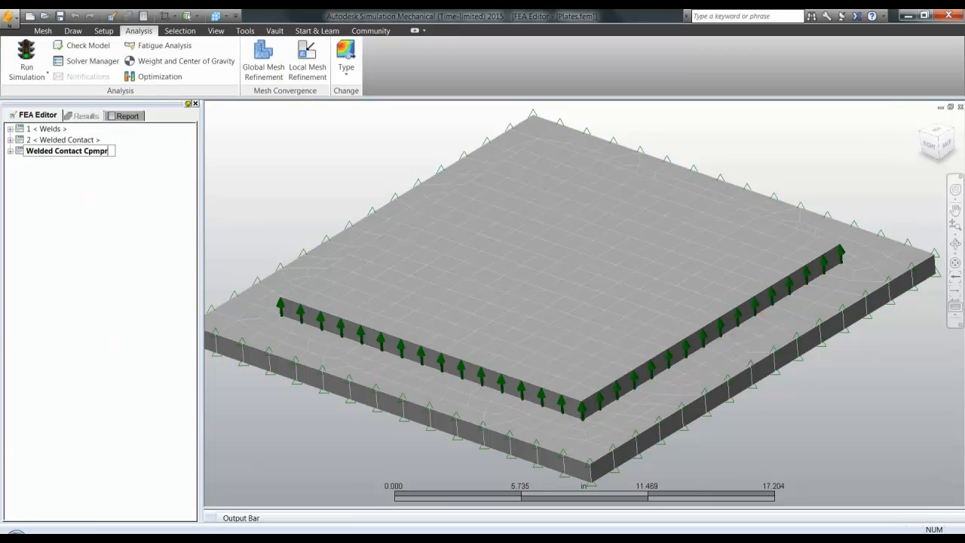
key("BackSpace")
key("BackSpace")
key("BackSpace")
key("BackSpace")
type("ompression")
key("Return")
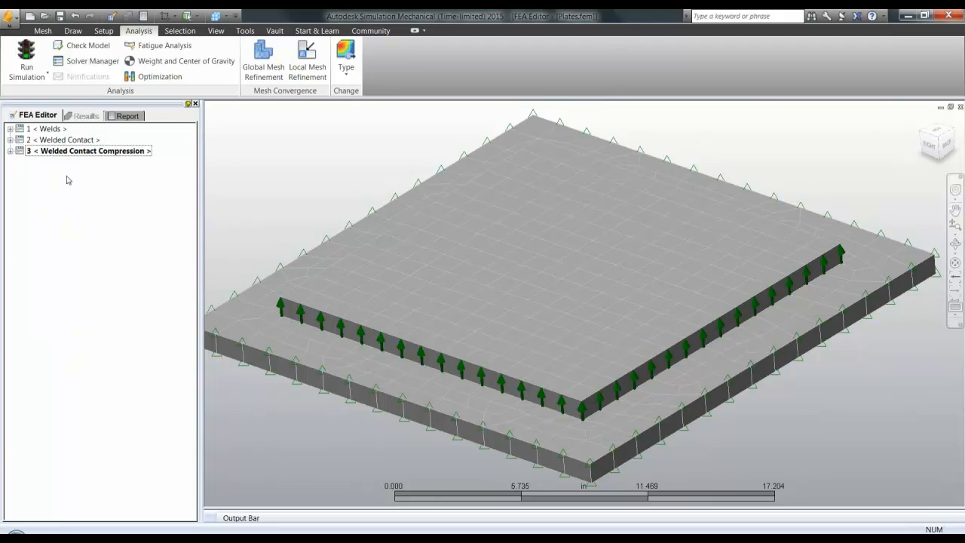
Reverse the top plate's surface force in Welded Contact Compression so it acts downward, and run the simulation to view its displacement
left_click(11, 152)
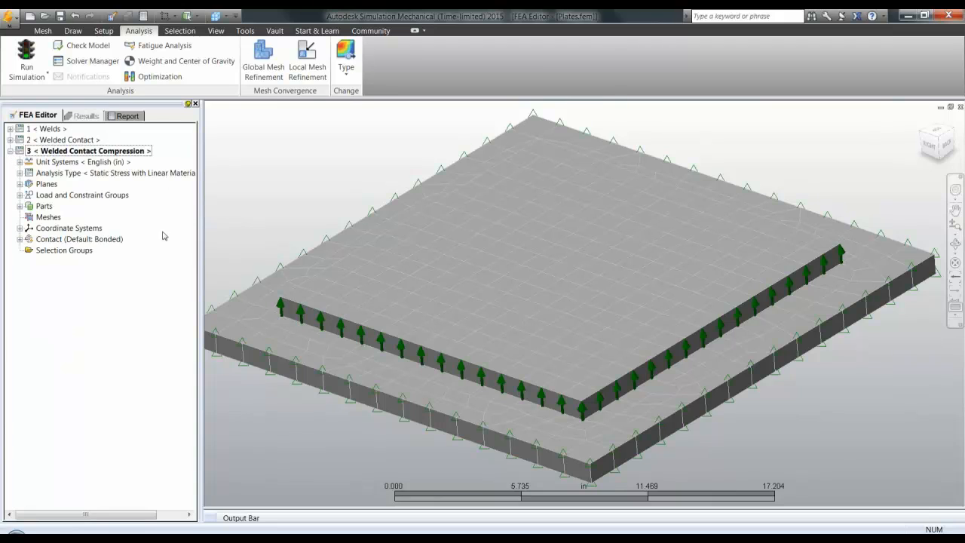
left_click(20, 206)
left_click(20, 195)
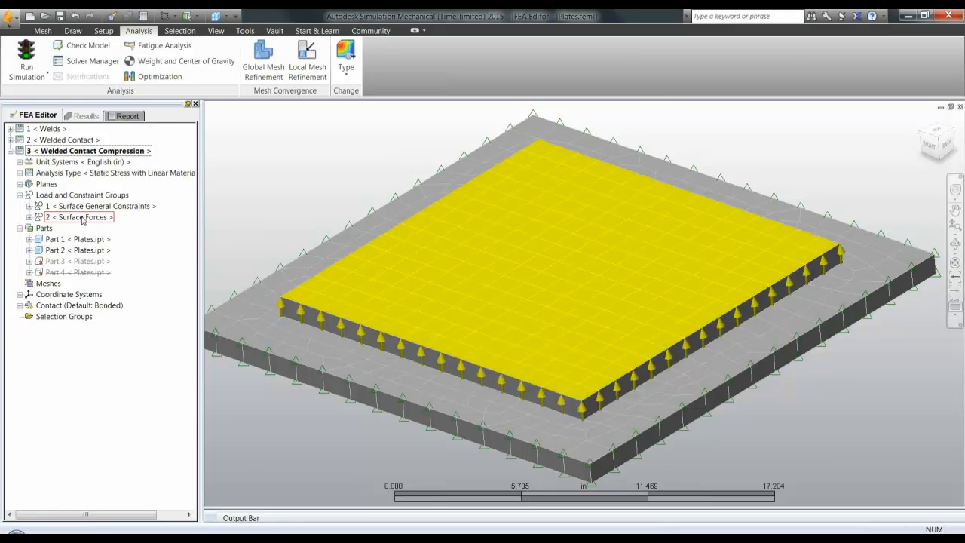
double_click(79, 217)
left_click(398, 176)
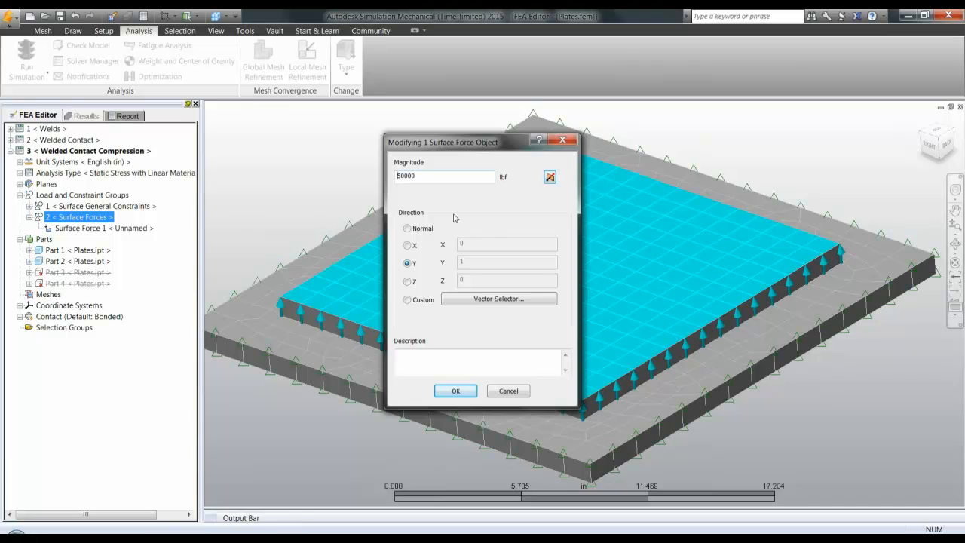
left_click(407, 229)
left_click(455, 390)
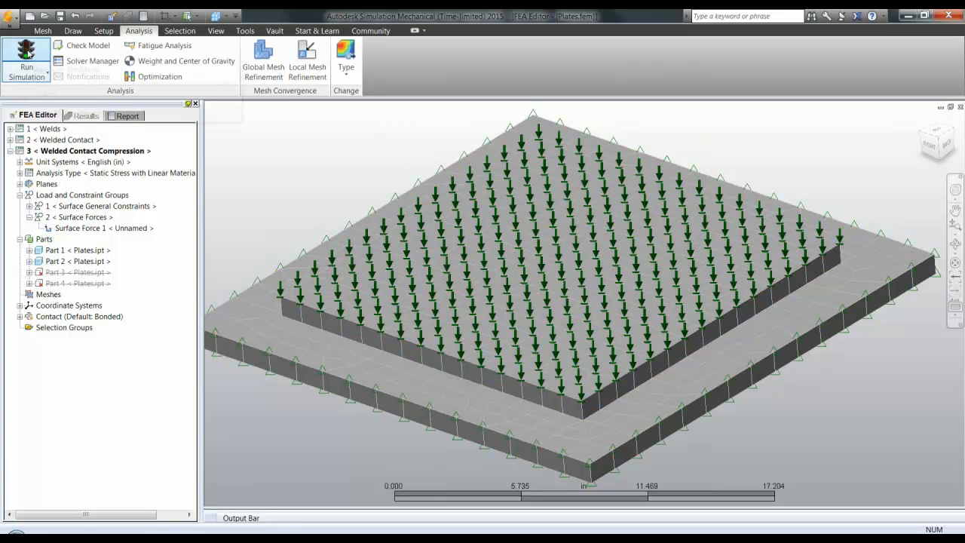
left_click(26, 59)
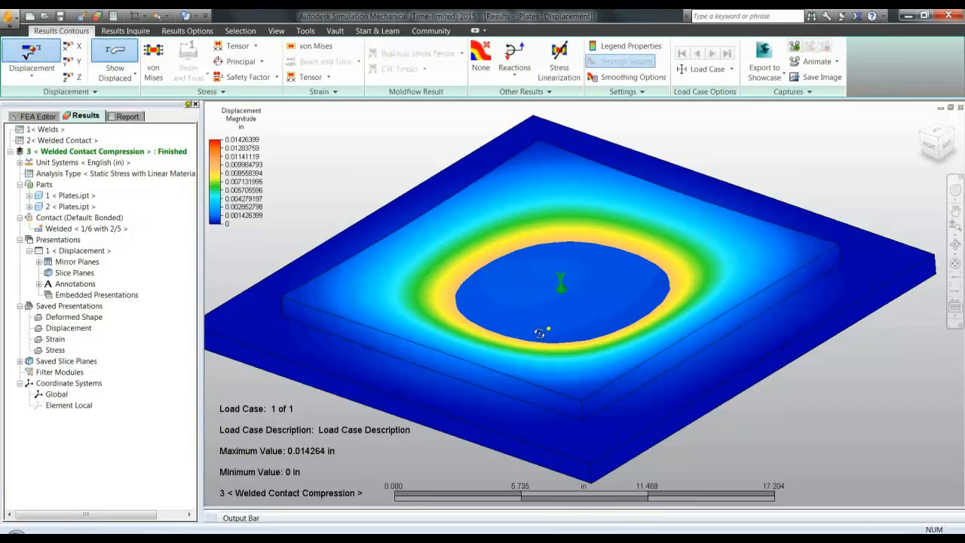
middle_click_drag(540, 333, 560, 282)
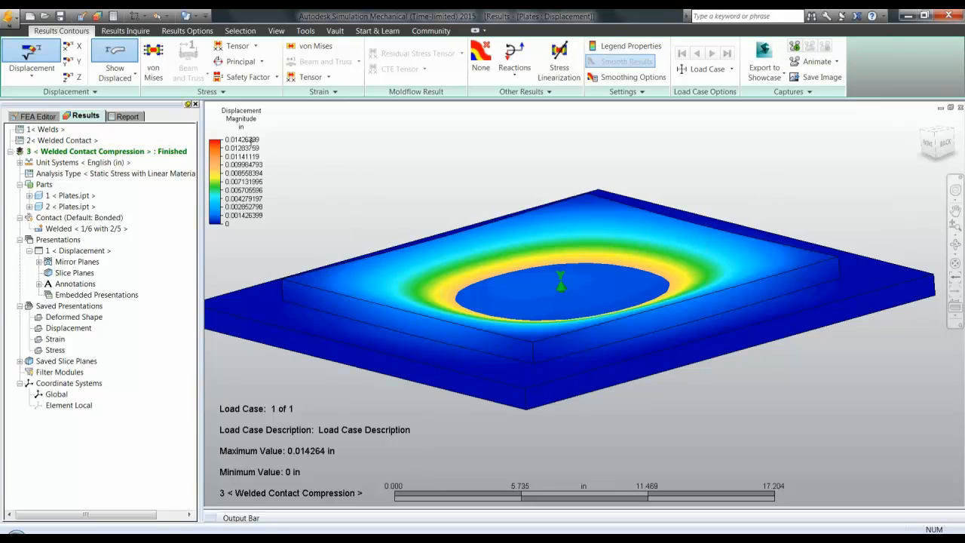
Open the simulation archive ContactElements No Results.ach and restore it into New folder
left_click(45, 16)
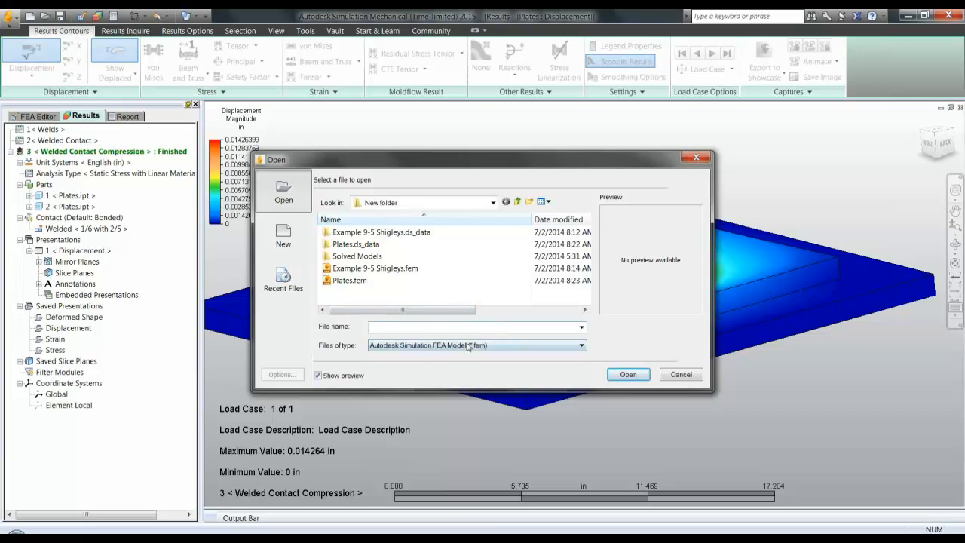
left_click(468, 346)
left_click(456, 274)
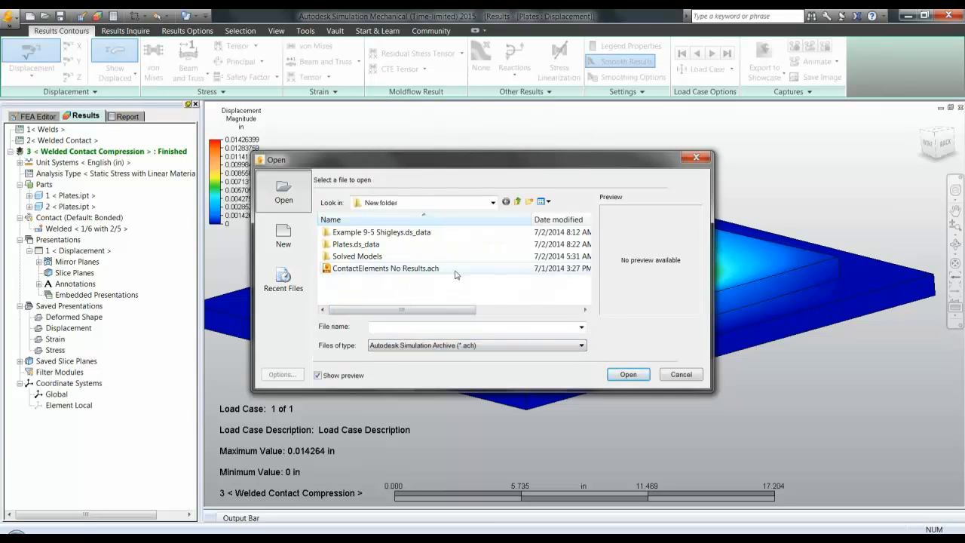
left_click(393, 273)
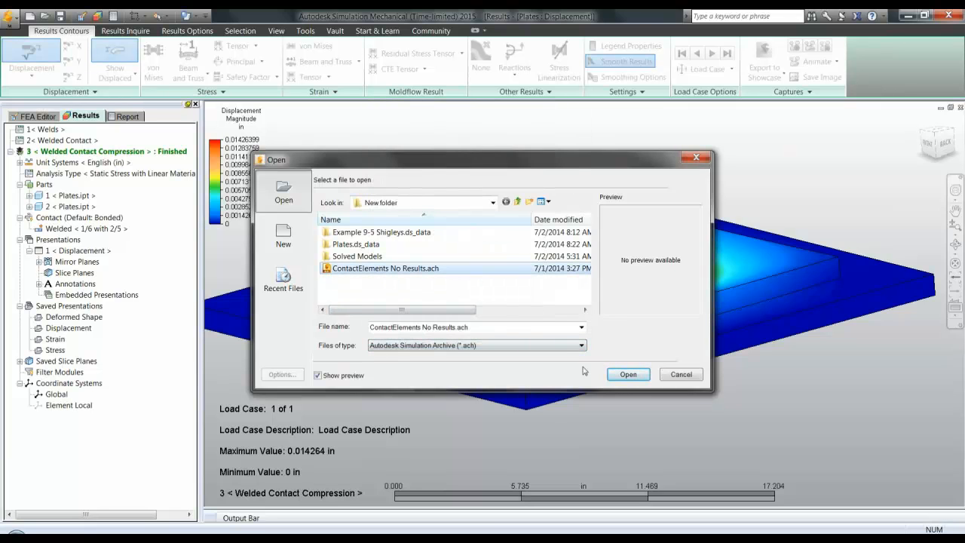
left_click(631, 376)
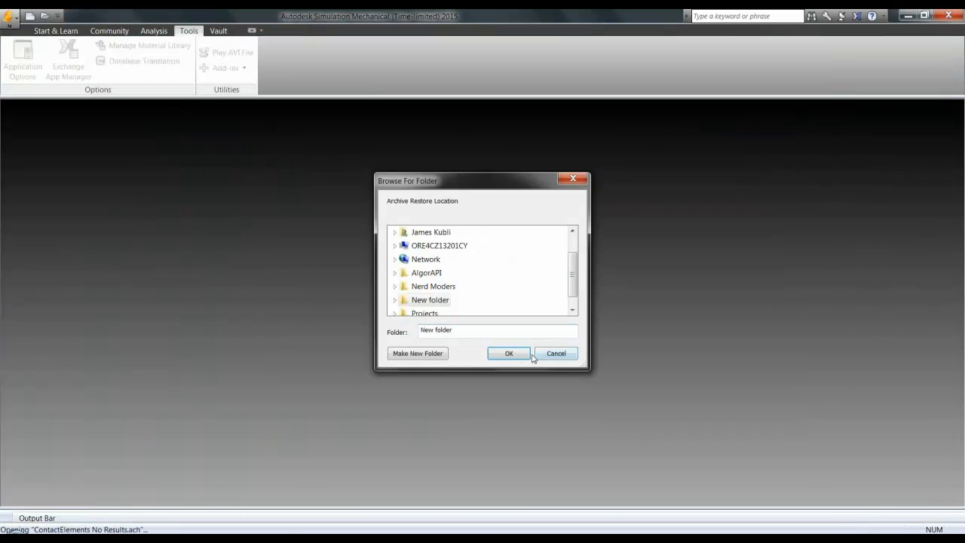
left_click(531, 353)
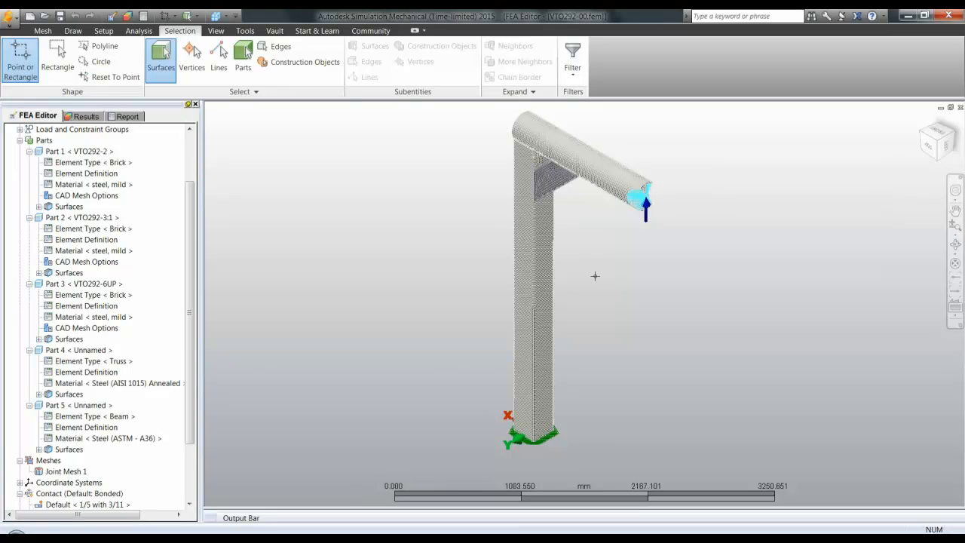
Examine the restored post-and-arm model from several angles, focusing on the gusset brace, and select the beam-element Part 5
mouse_move(616, 394)
middle_mouse_down()
mouse_move(637, 358)
mouse_move(611, 240)
mouse_move(575, 329)
mouse_move(627, 304)
middle_mouse_up()
middle_click_drag(578, 425, 587, 215)
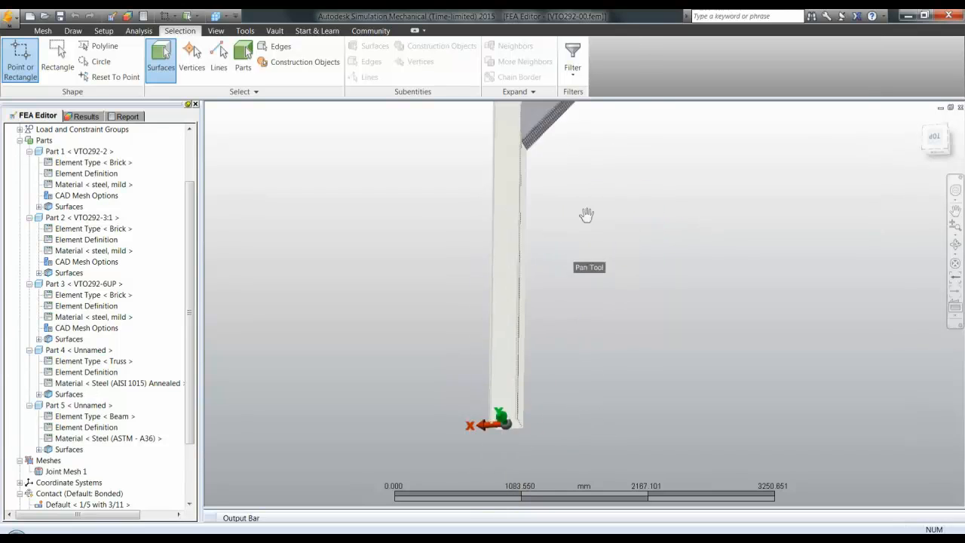
middle_click_drag(598, 276, 586, 381)
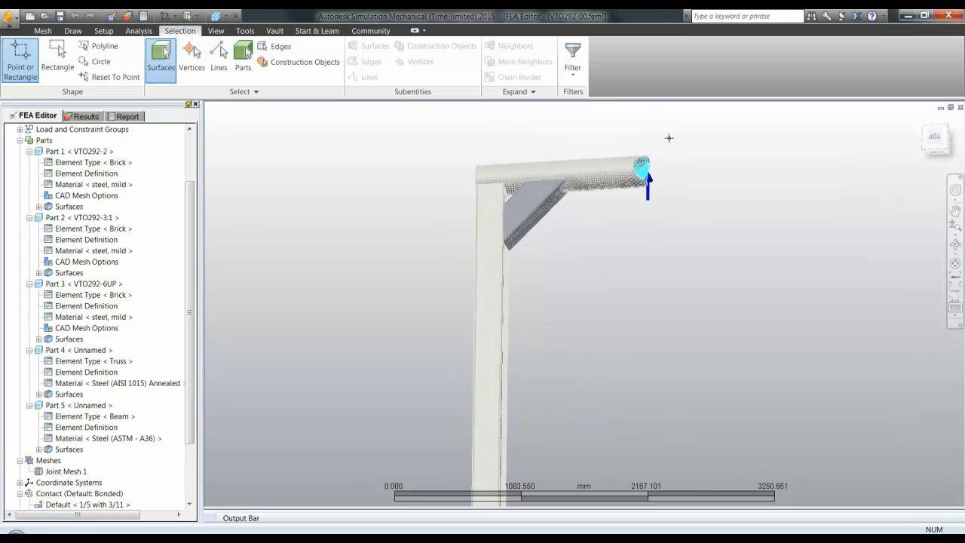
middle_click_drag(678, 169, 617, 232, "shift")
scroll(557, 198, "down", 3)
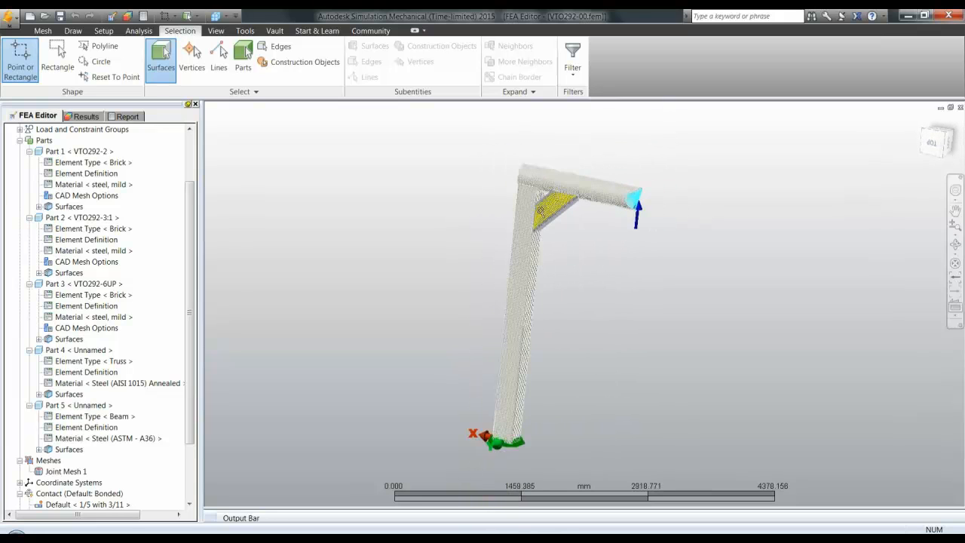
scroll(532, 214, "up", 3)
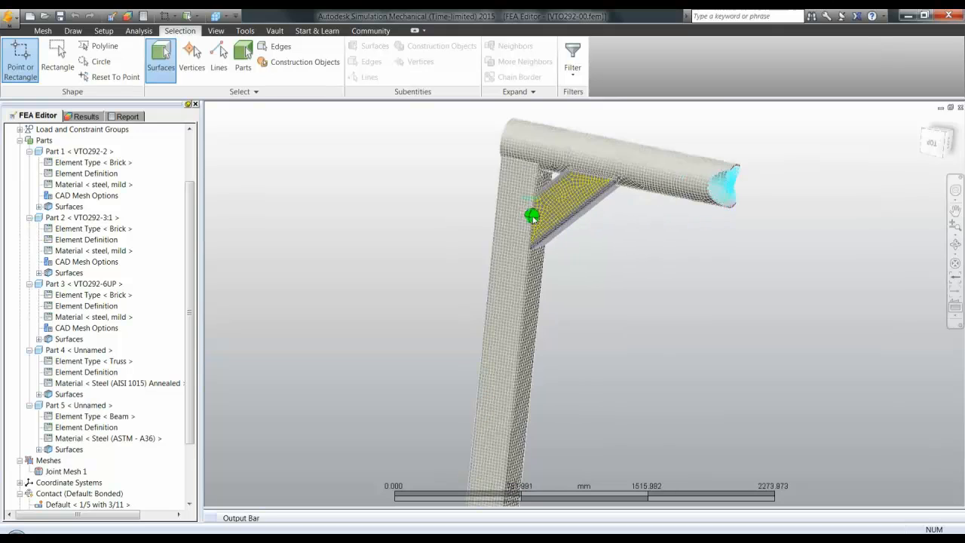
left_click(89, 406)
right_click(86, 405)
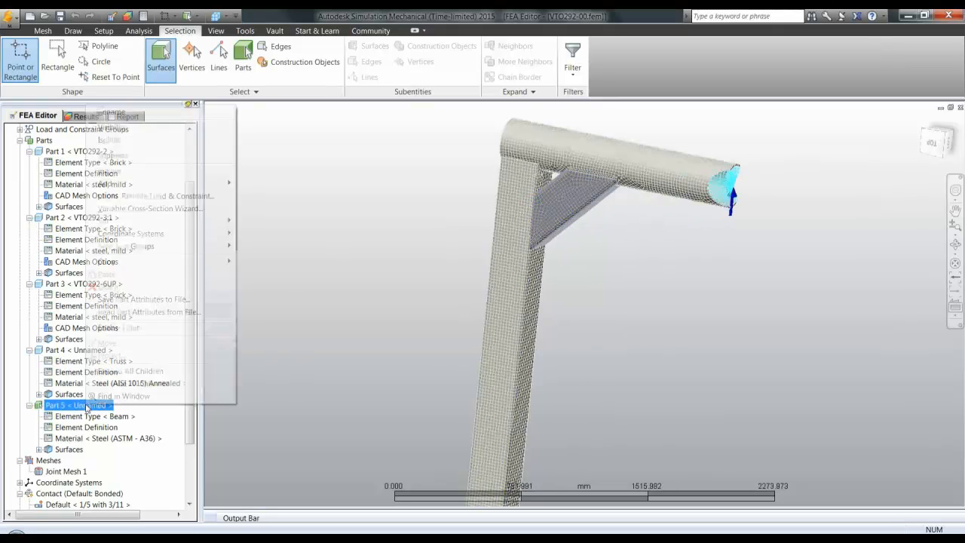
left_click(279, 441)
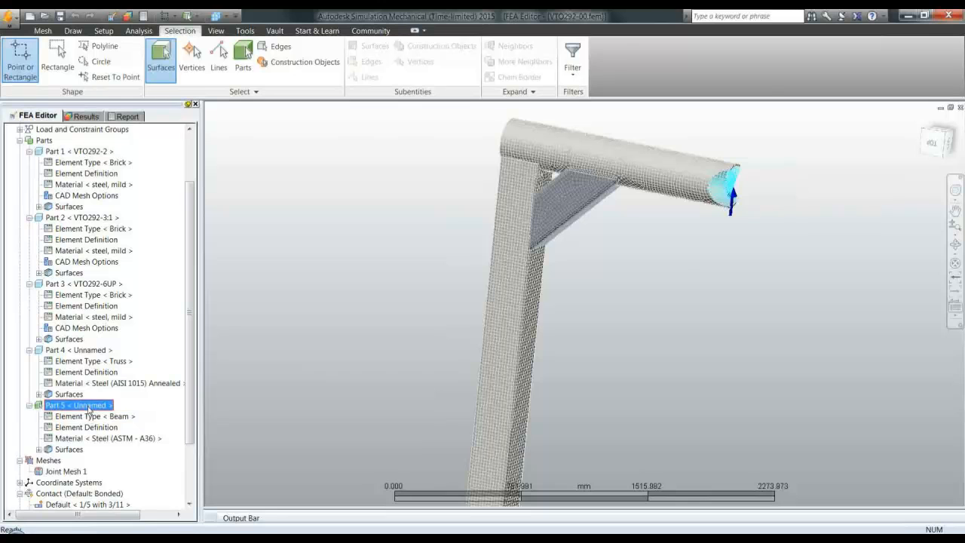
Delete the existing beam-element Part 5 from the post-and-arm model
middle_click_drag(291, 325, 385, 319)
scroll(530, 236, "down", 2)
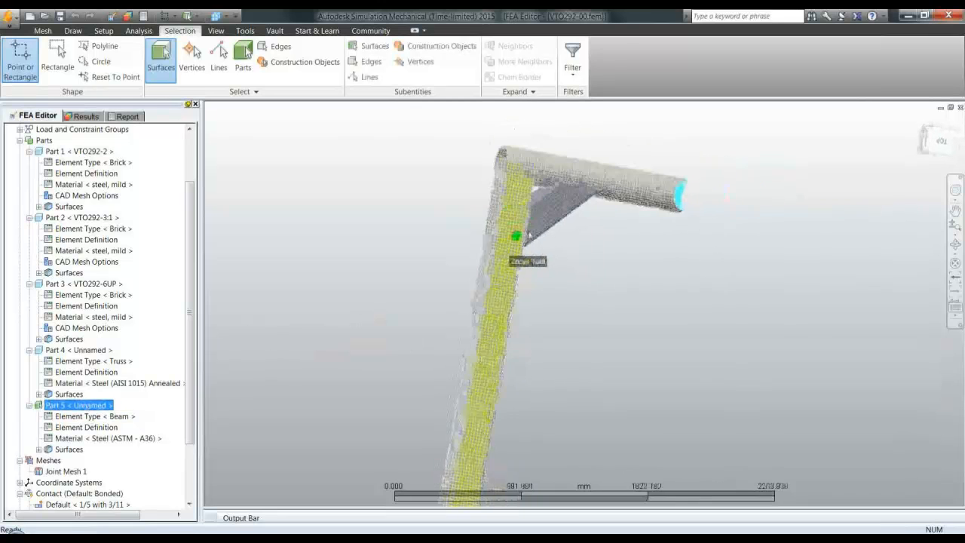
scroll(528, 236, "up", 6)
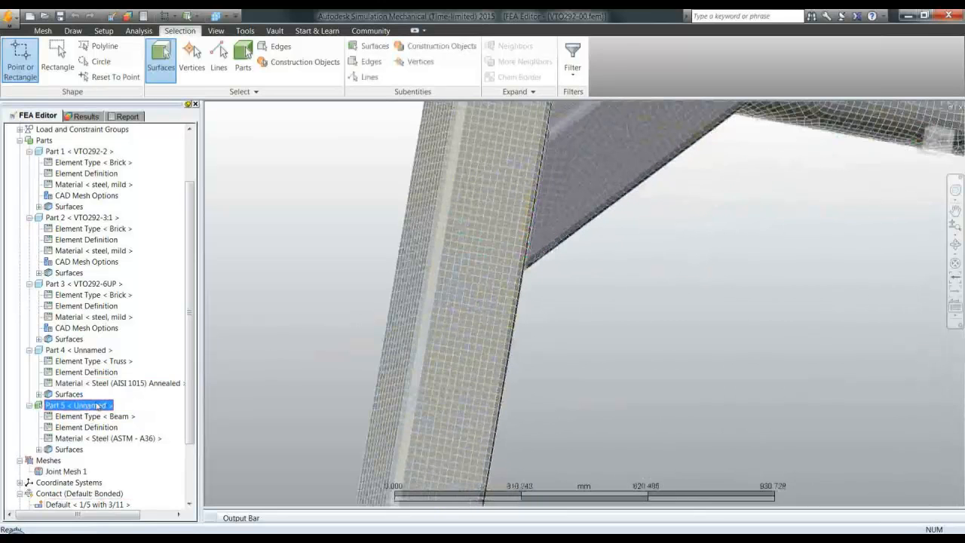
right_click(96, 405)
left_click(123, 284)
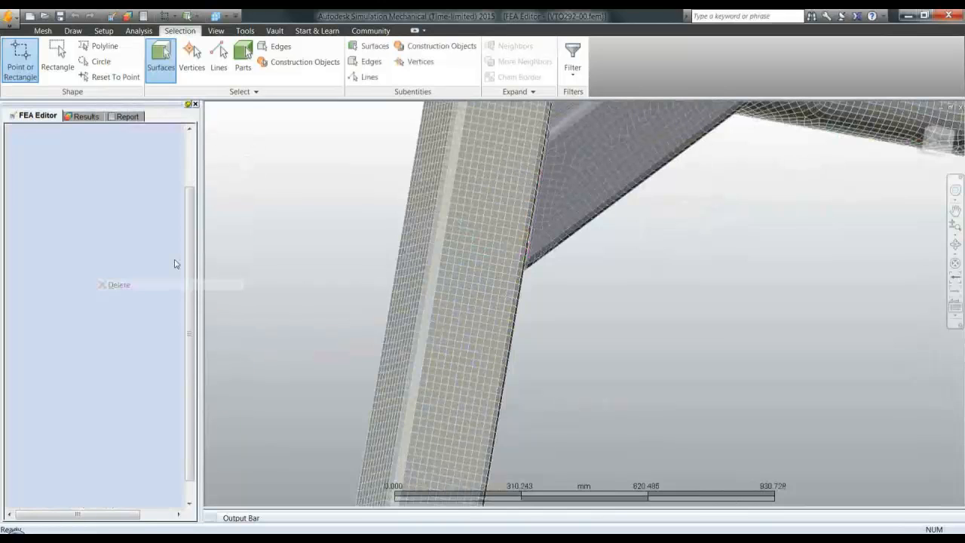
Start the manual Contact Elements tool for the joint between the post and the gusset brace
middle_click_drag(678, 277, 619, 366)
scroll(463, 340, "down", 2)
scroll(471, 339, "up", 5)
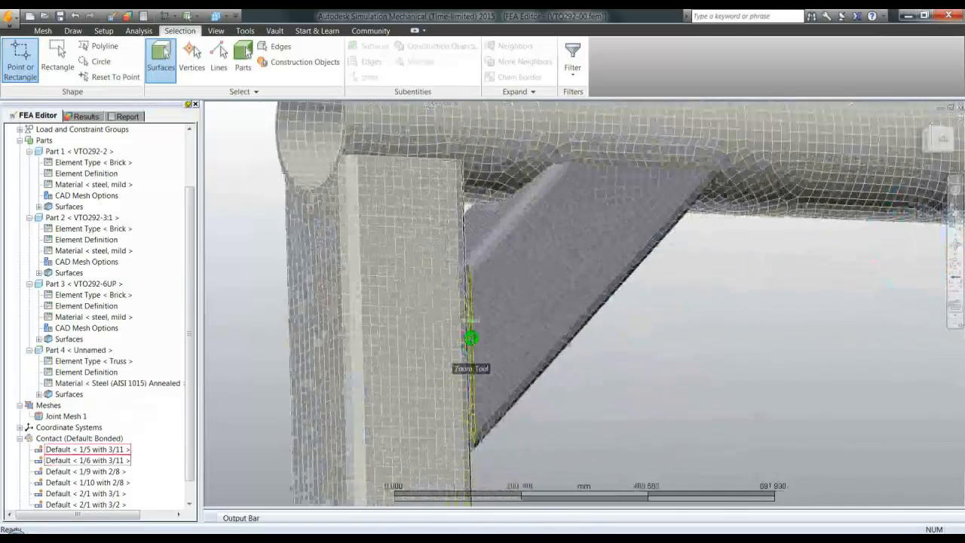
scroll(471, 339, "up", 6)
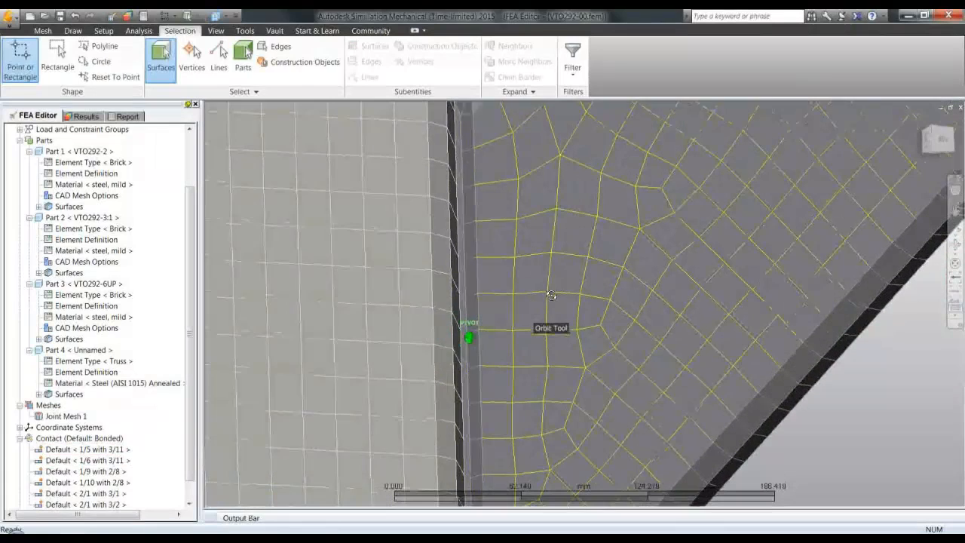
middle_click_drag(551, 295, 558, 266)
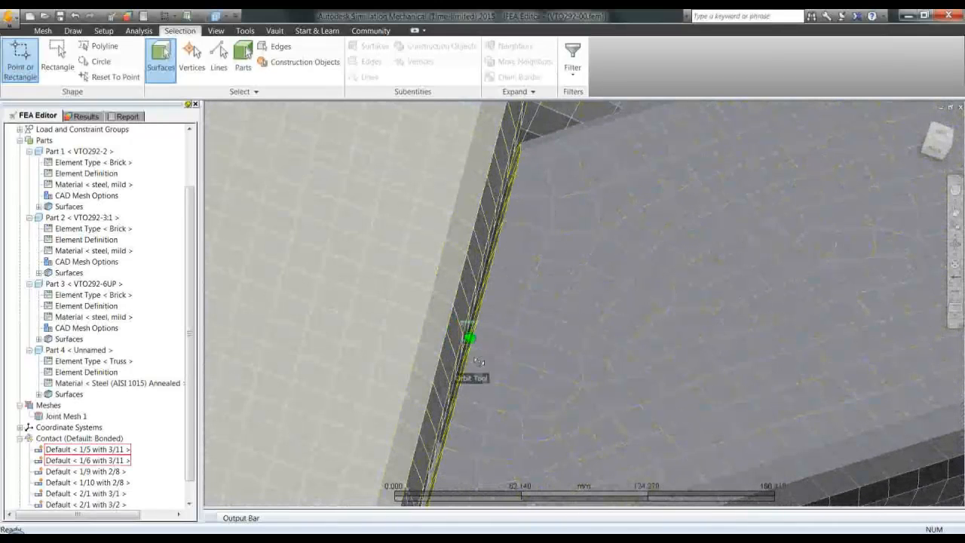
middle_click_drag(478, 361, 481, 245)
middle_click_drag(447, 355, 499, 381)
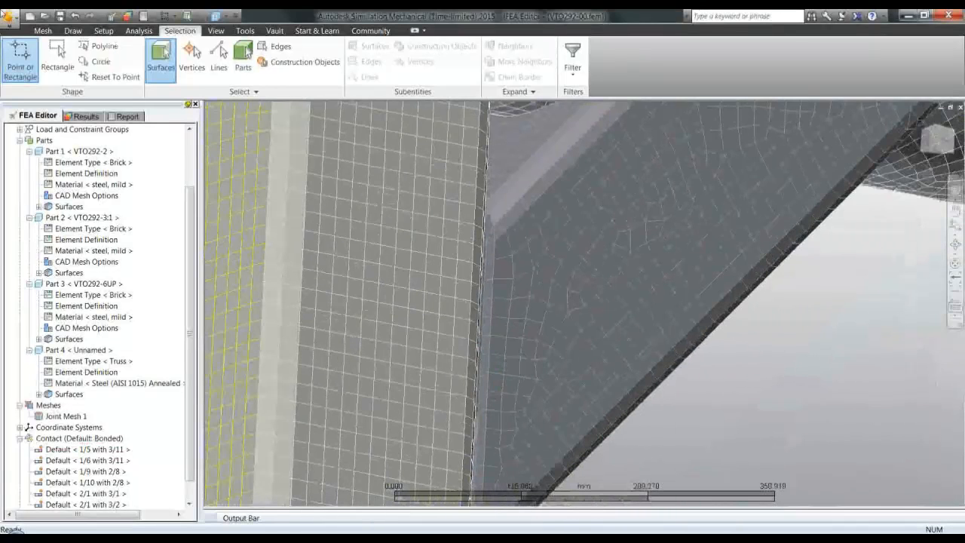
left_click(103, 31)
left_click(73, 31)
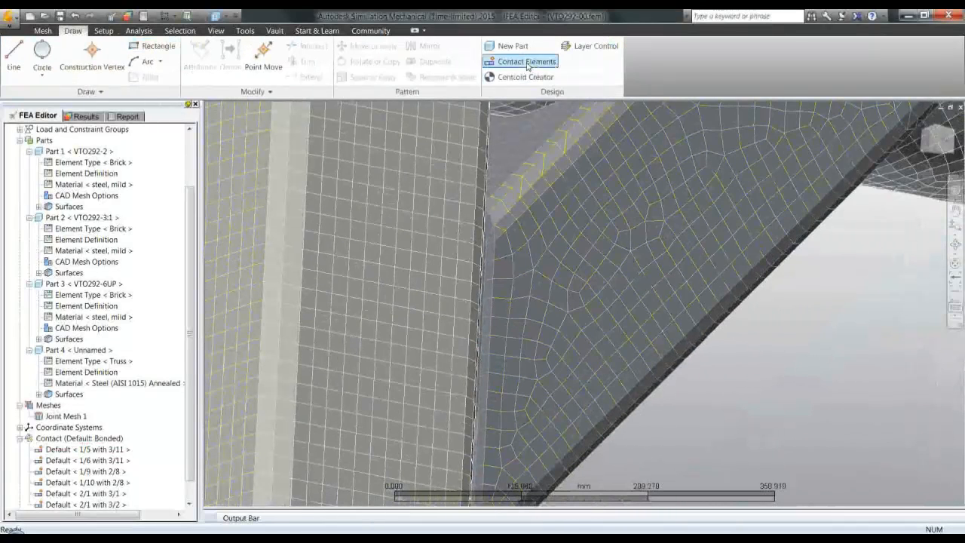
left_click(526, 62)
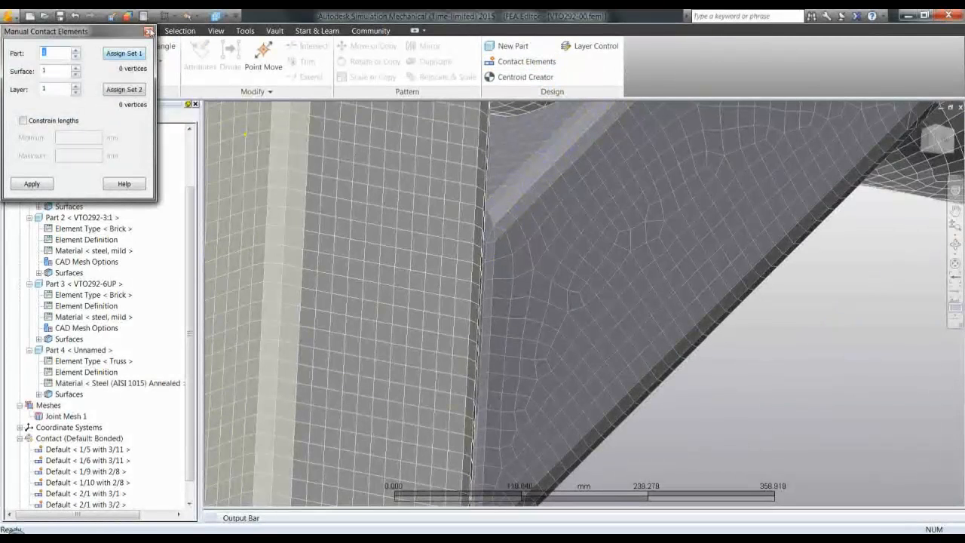
Assign the gusset's end surface facing the post as contact set 1 and direct the contact elements to part 5
left_click(198, 18)
left_click(244, 37)
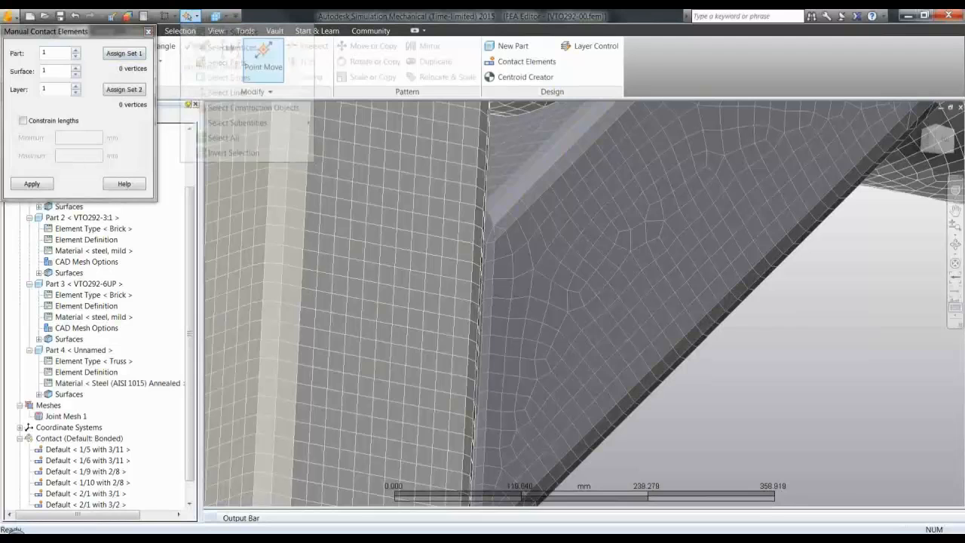
left_click(486, 348)
mouse_move(561, 253)
middle_mouse_down()
mouse_move(570, 251)
mouse_move(483, 251)
mouse_move(474, 272)
mouse_move(451, 270)
mouse_move(473, 275)
middle_mouse_up()
left_click(474, 275)
left_click(124, 53)
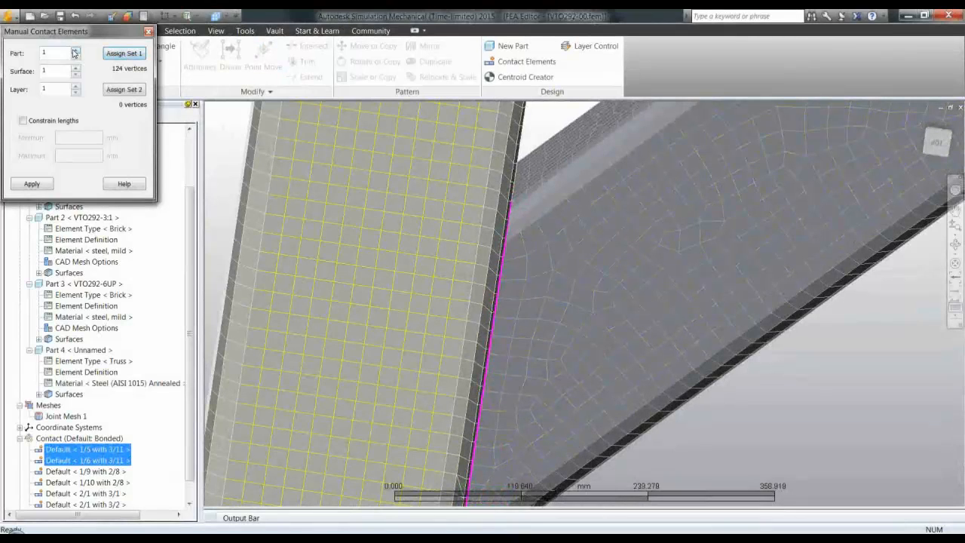
type("5")
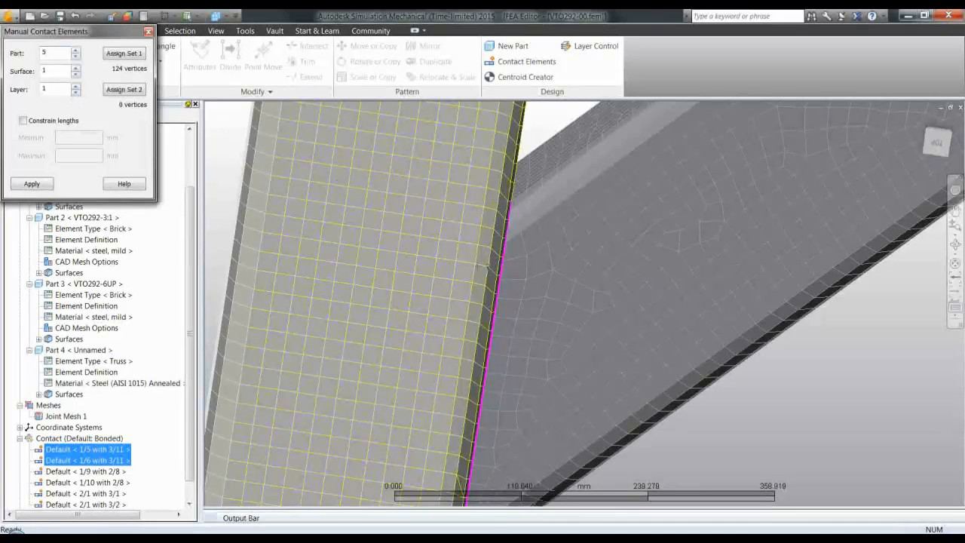
Assign the post's surface along the gusset joint as contact set 2 and turn on the length constraint
left_click(484, 265)
middle_click_drag(528, 257, 128, 100)
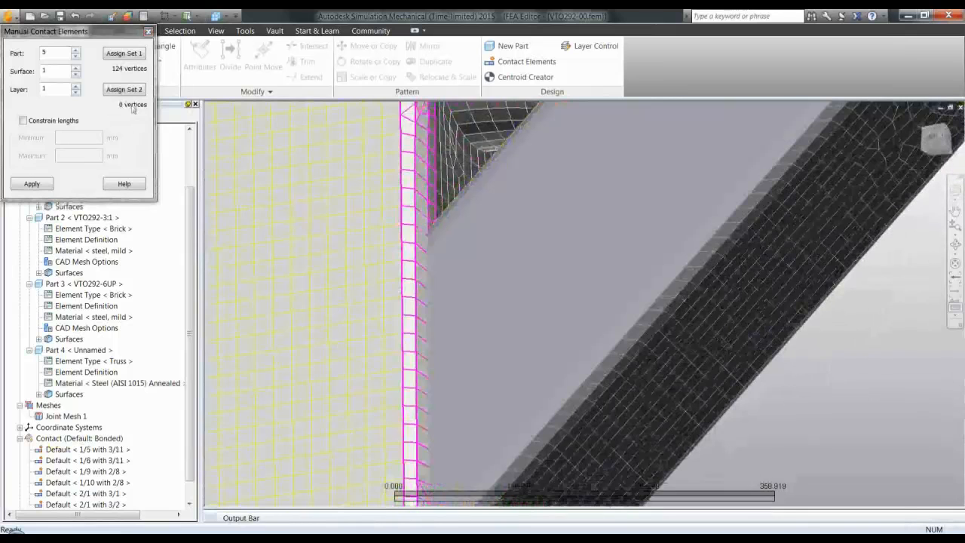
left_click(124, 89)
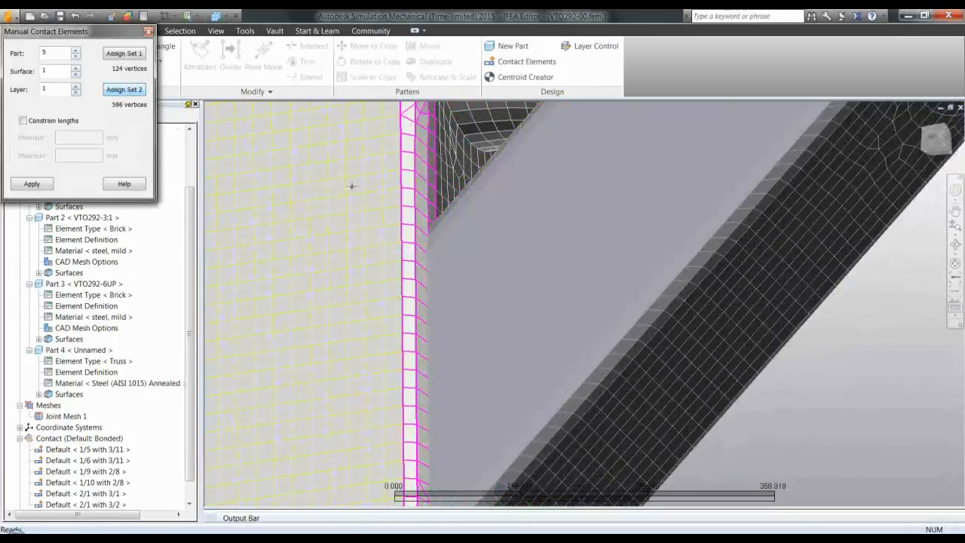
left_click_drag(398, 195, 422, 226)
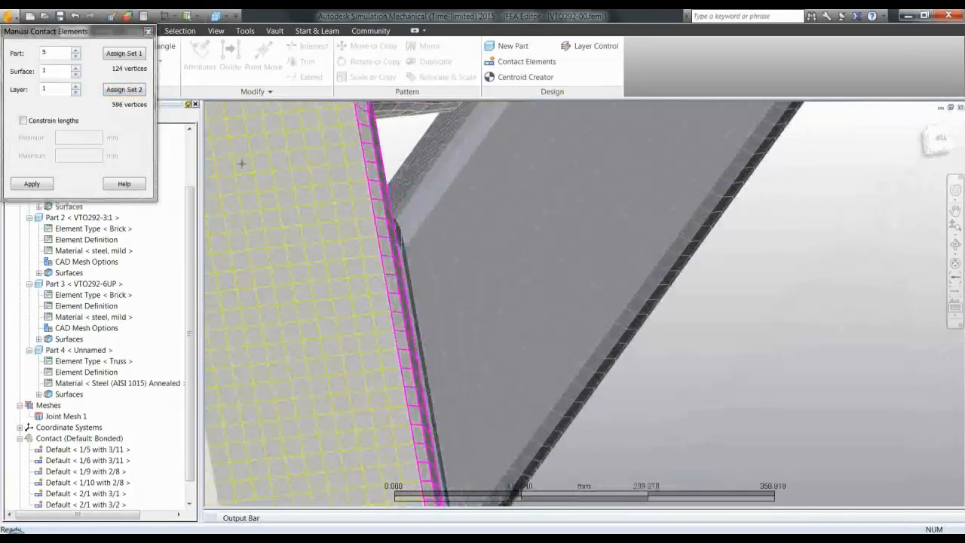
left_click(24, 121)
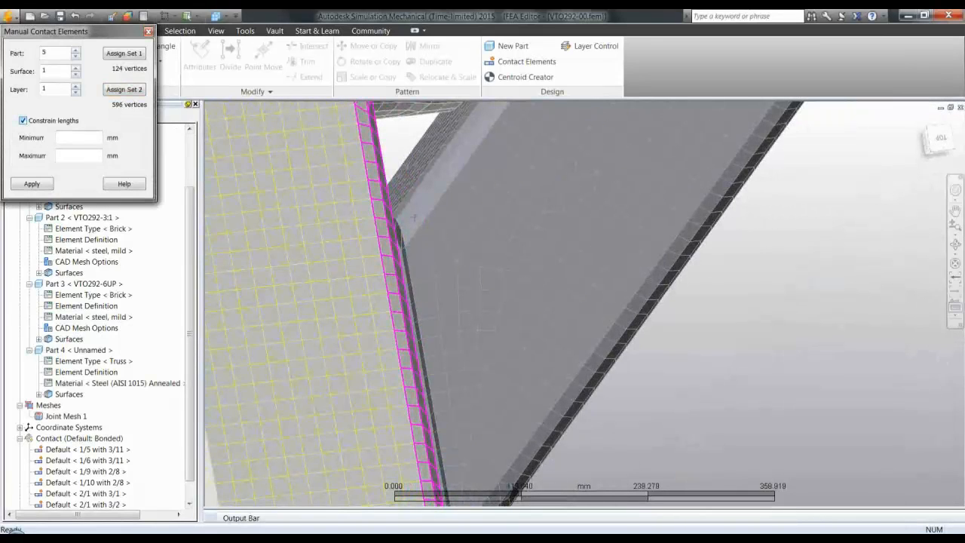
Examine the highlighted post edge and its spacing to the gusset from several angles and distances
left_click_drag(431, 263, 445, 271)
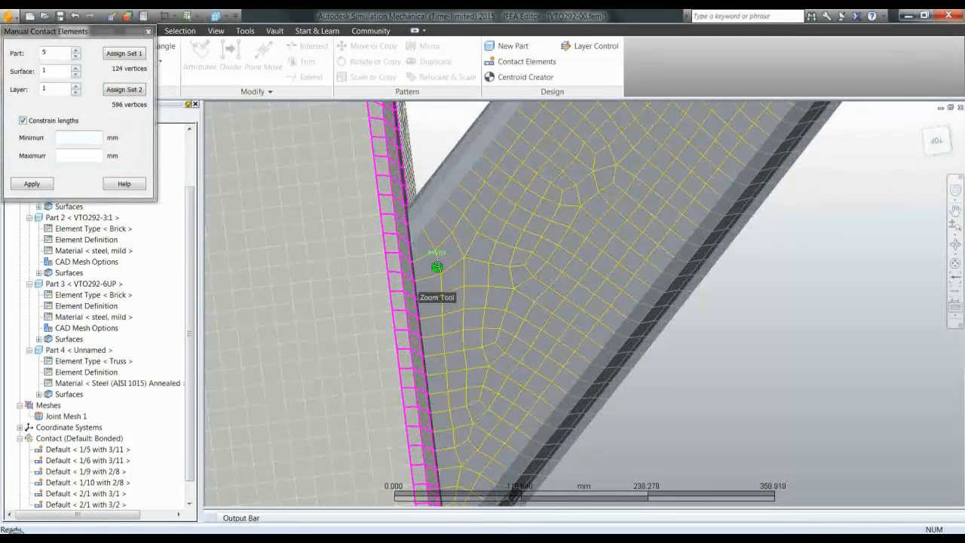
scroll(437, 267, "down", 2)
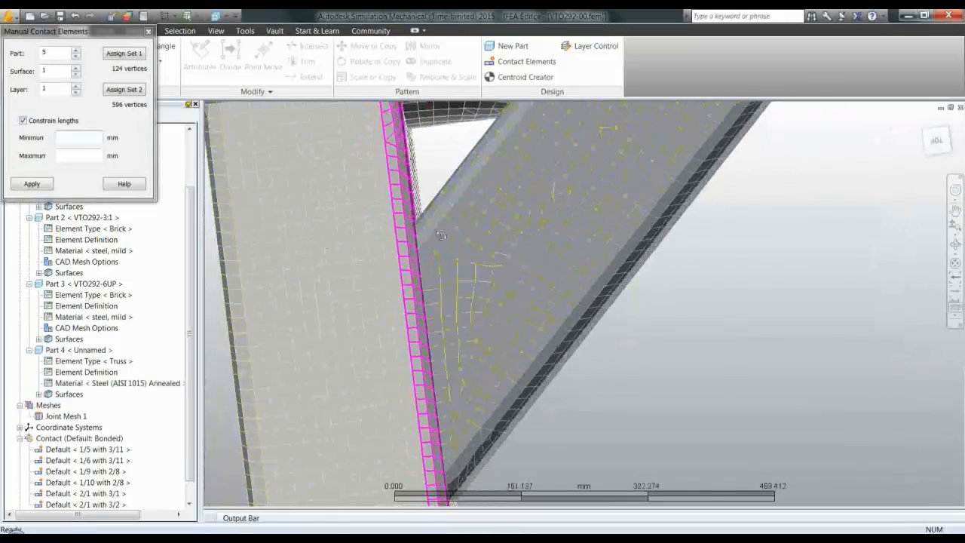
middle_click_drag(439, 245, 567, 301)
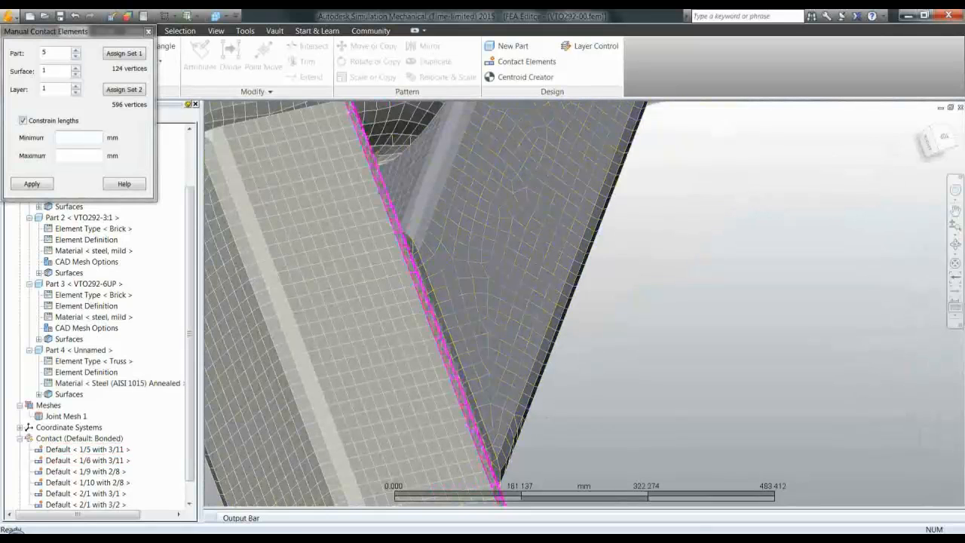
middle_click_drag(496, 420, 381, 324)
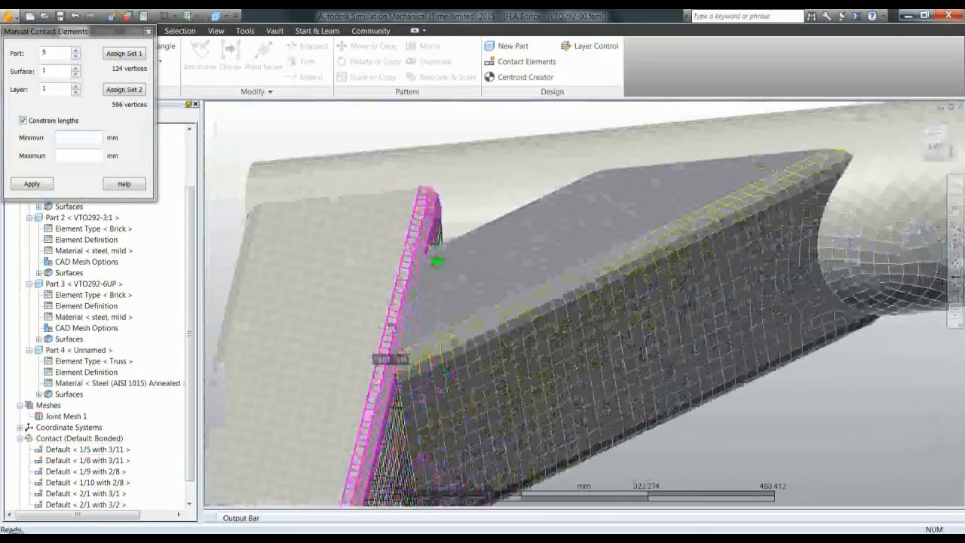
scroll(390, 343, "down", 5)
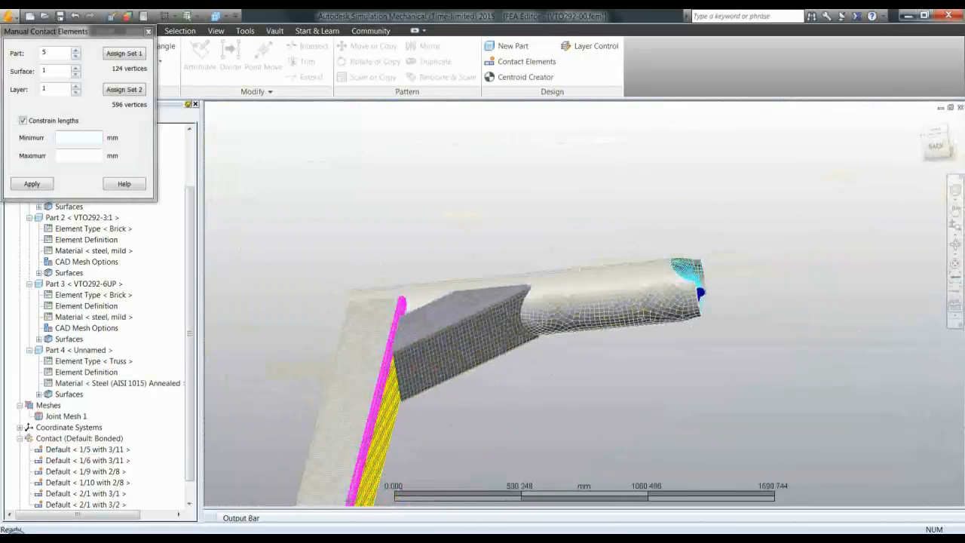
scroll(394, 335, "up", 5)
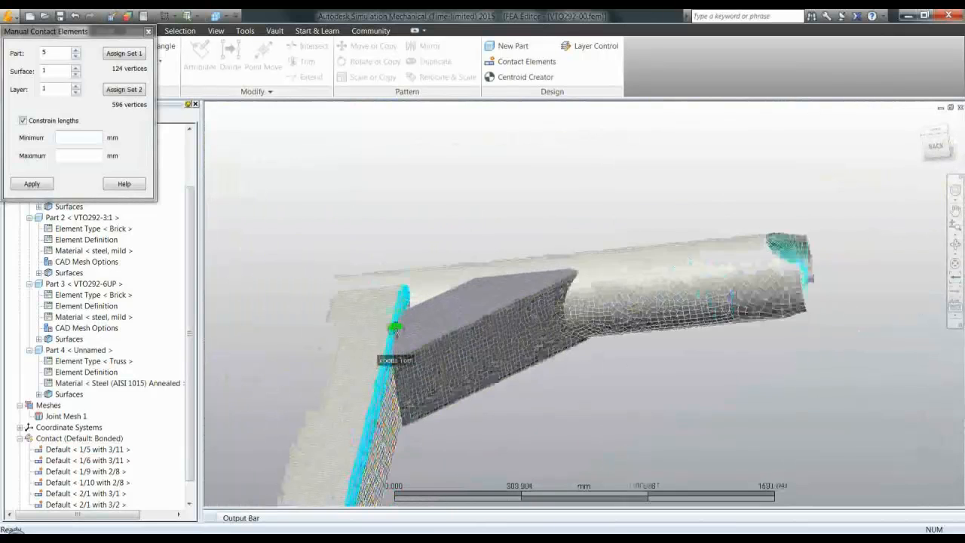
scroll(391, 341, "up", 2)
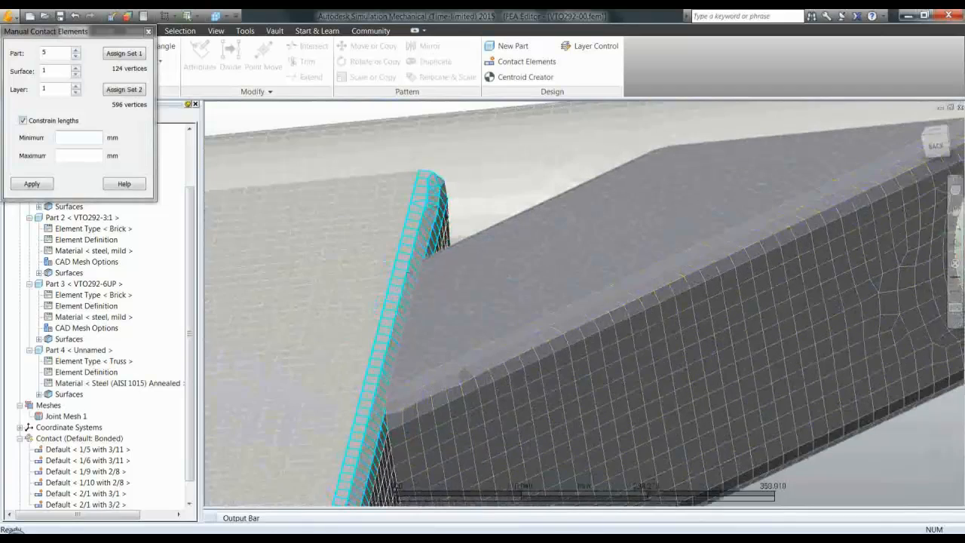
middle_click_drag(392, 340, 486, 355)
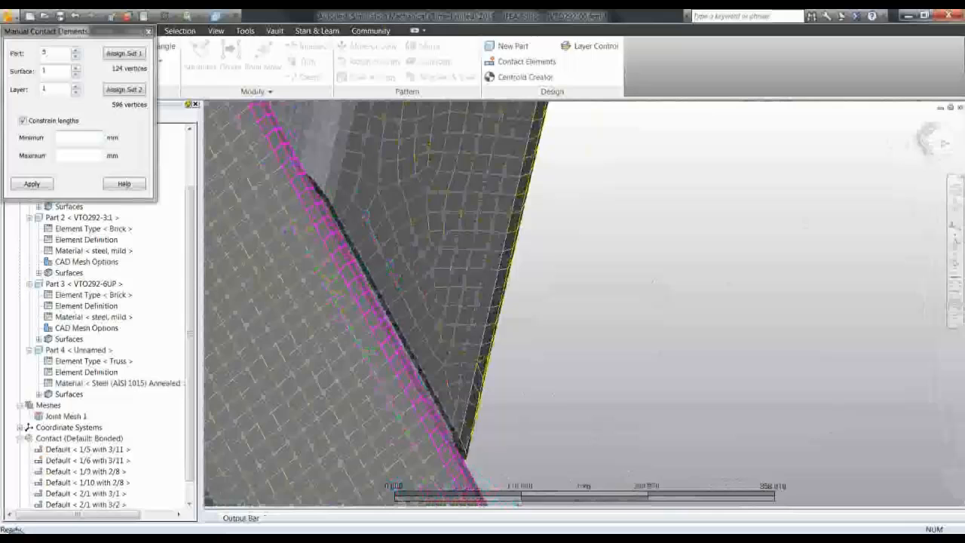
Measure the distance between neighbouring mesh vertices across the post-to-gusset joint
left_click(246, 31)
left_click(306, 58)
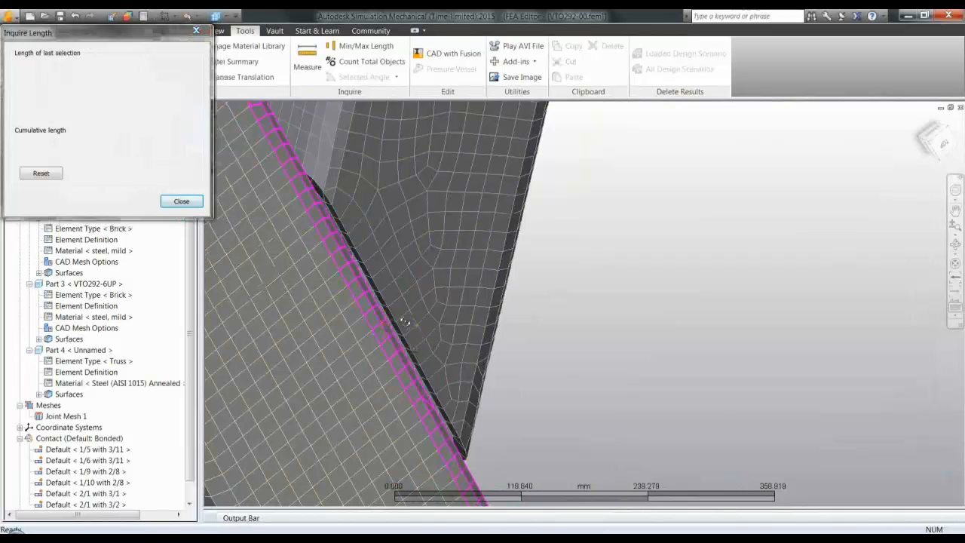
middle_click_drag(411, 328, 392, 353)
scroll(388, 349, "up", 6)
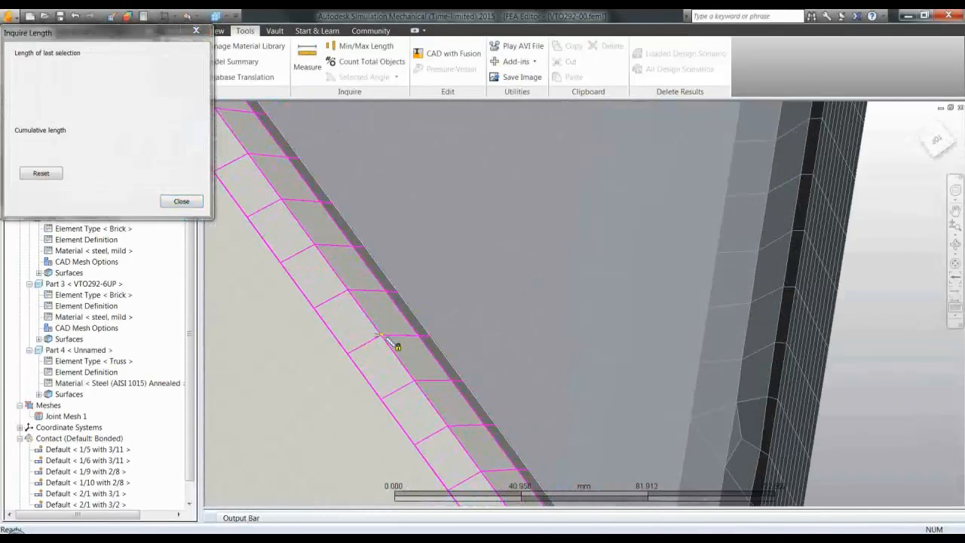
left_click(393, 289)
middle_click_drag(419, 339, 500, 340)
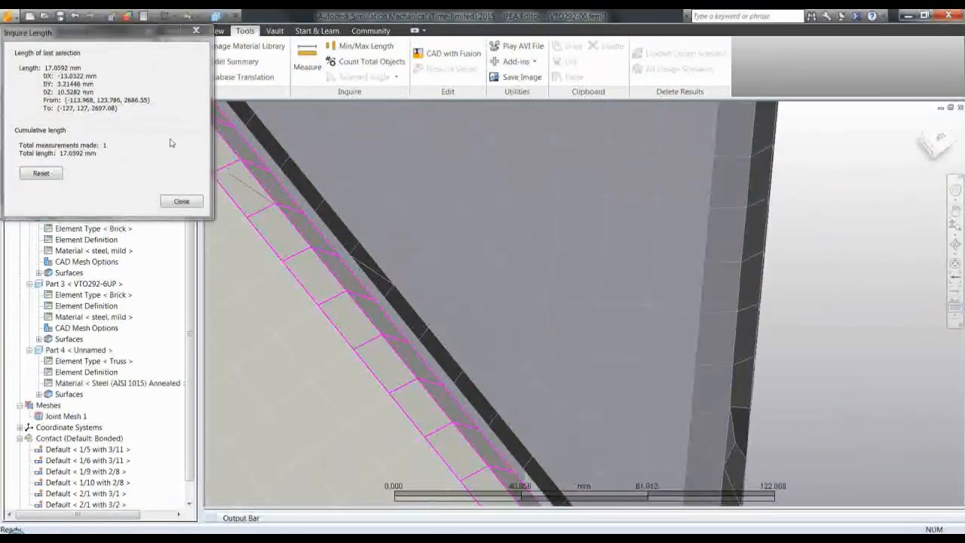
left_click(181, 202)
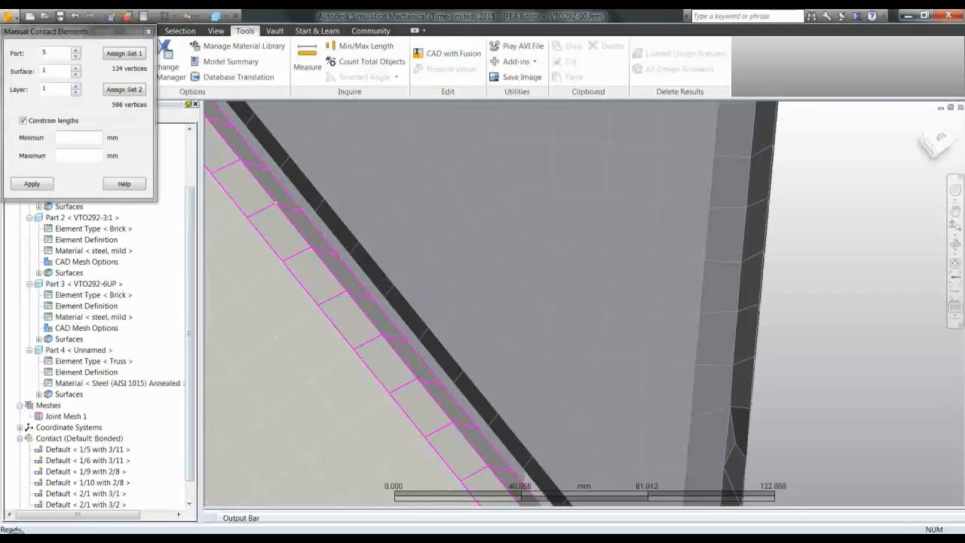
Limit the contact element lengths to a 5 mm minimum and 20 mm maximum and create the elements
left_click(94, 140)
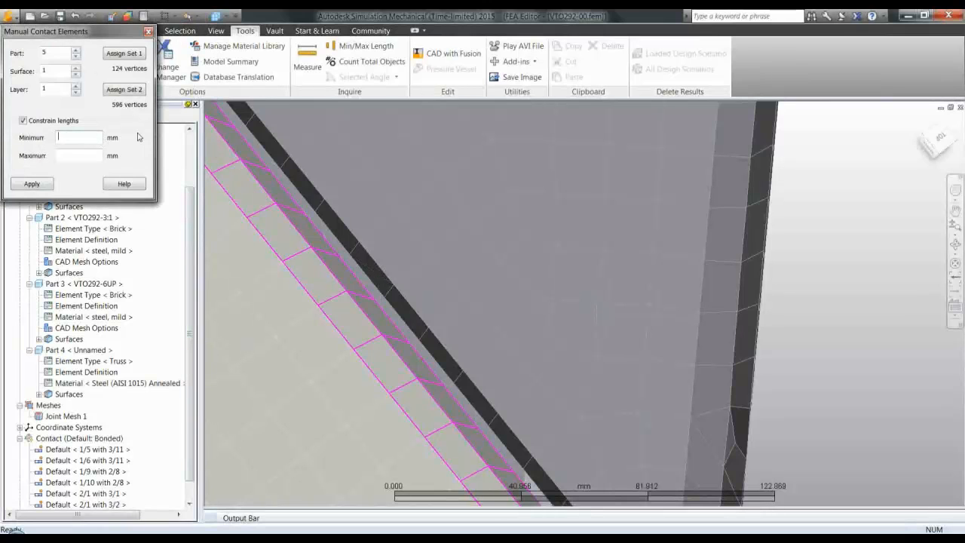
type("5")
left_click(83, 155)
left_click(32, 184)
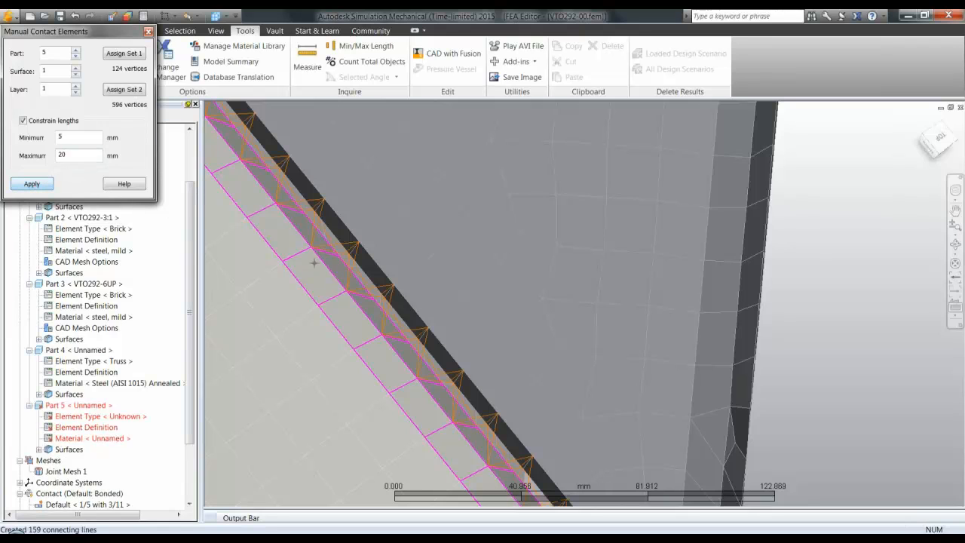
left_click(148, 31)
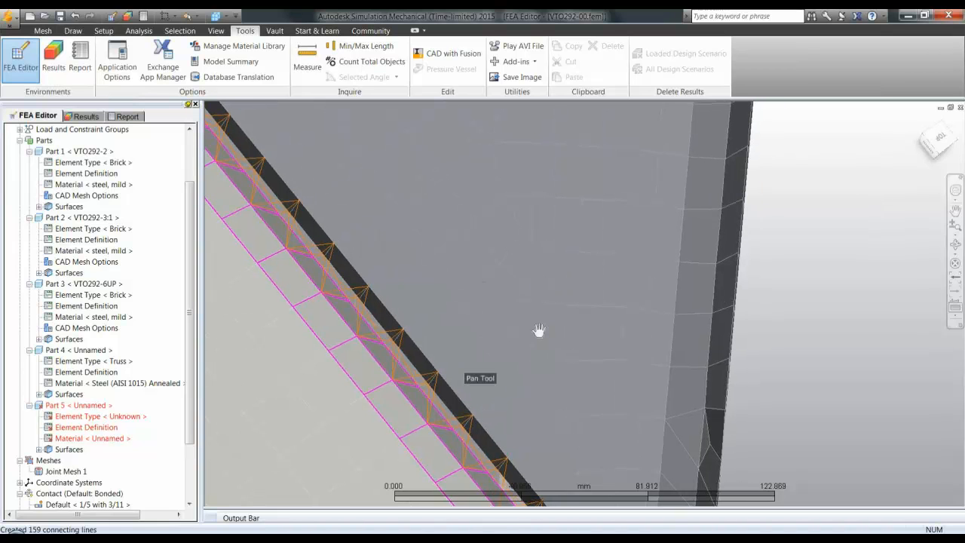
Set the element type of the new Part 5 to Beam
left_click_drag(541, 330, 682, 259)
mouse_move(683, 259)
middle_mouse_down("shift")
mouse_move(674, 297)
mouse_move(585, 276)
mouse_move(554, 243)
mouse_move(563, 244)
middle_mouse_up("shift")
scroll(562, 245, "up", 5)
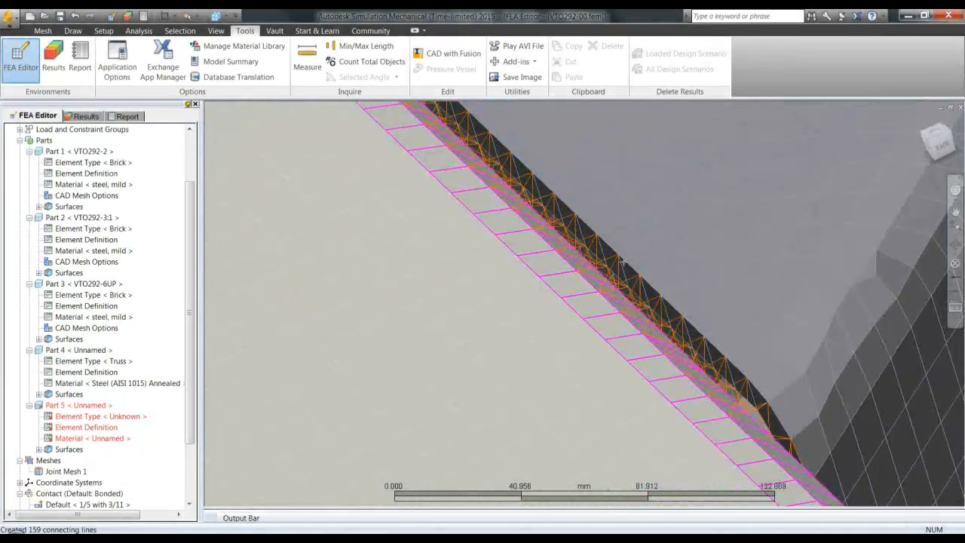
middle_click_drag(549, 300, 483, 324, "shift")
left_click(127, 417)
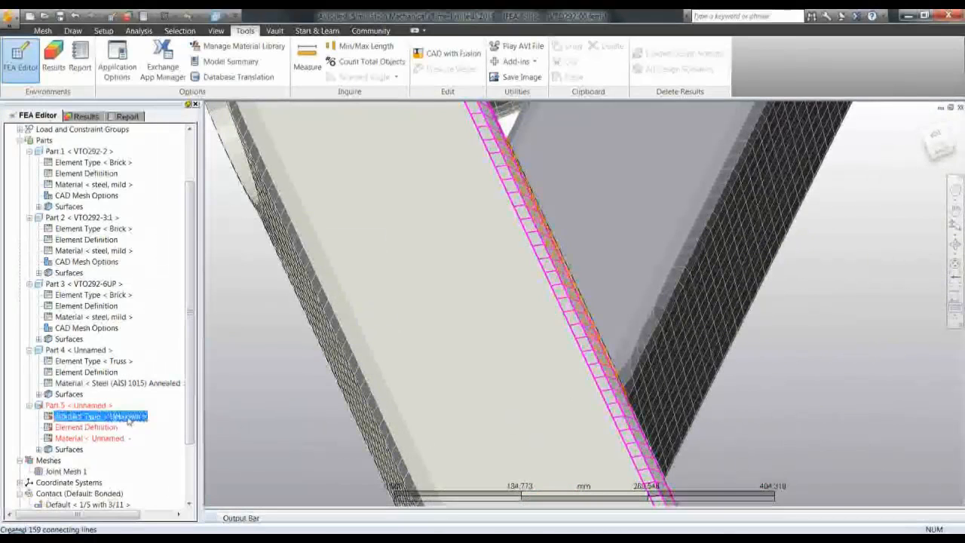
right_click(128, 421)
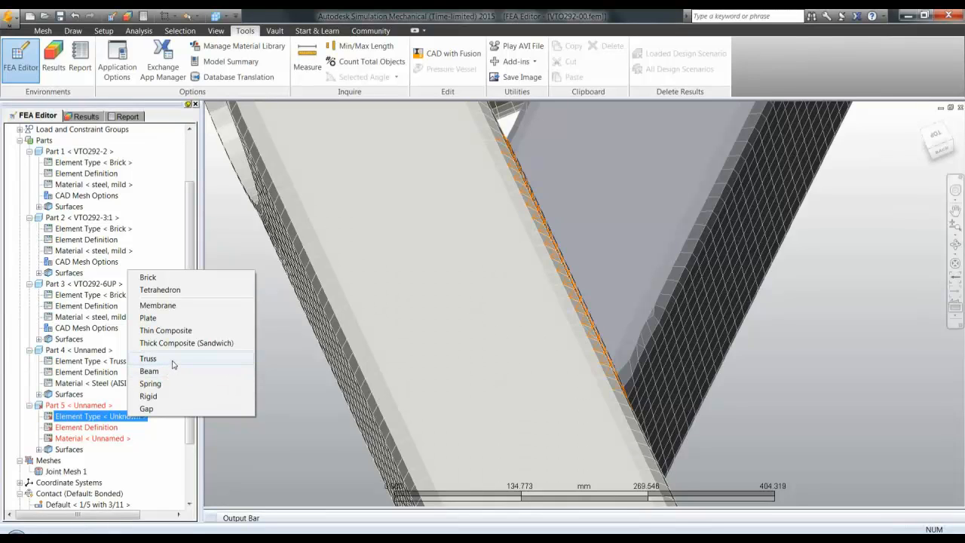
left_click(173, 370)
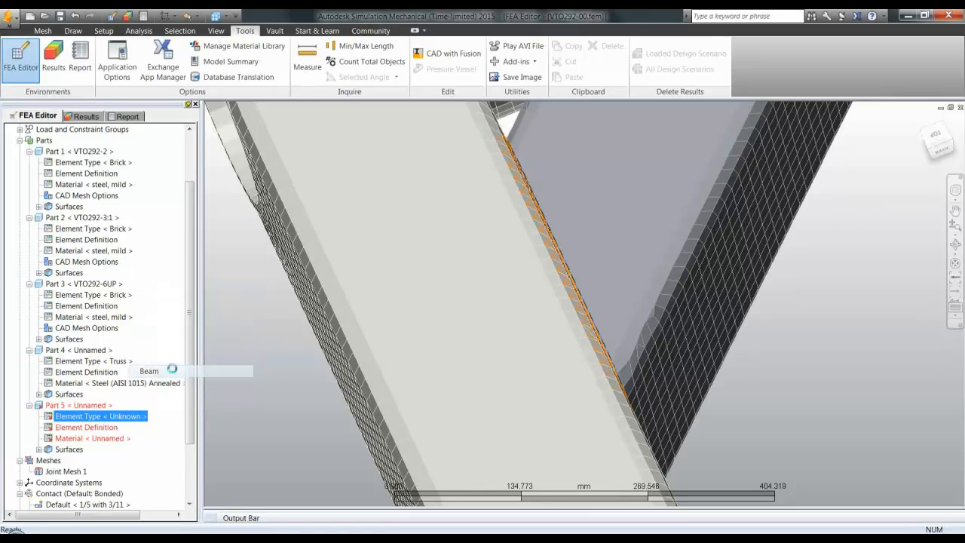
Define the Part 5 beam cross-section as Round with a 2 mm radius
left_click(89, 427)
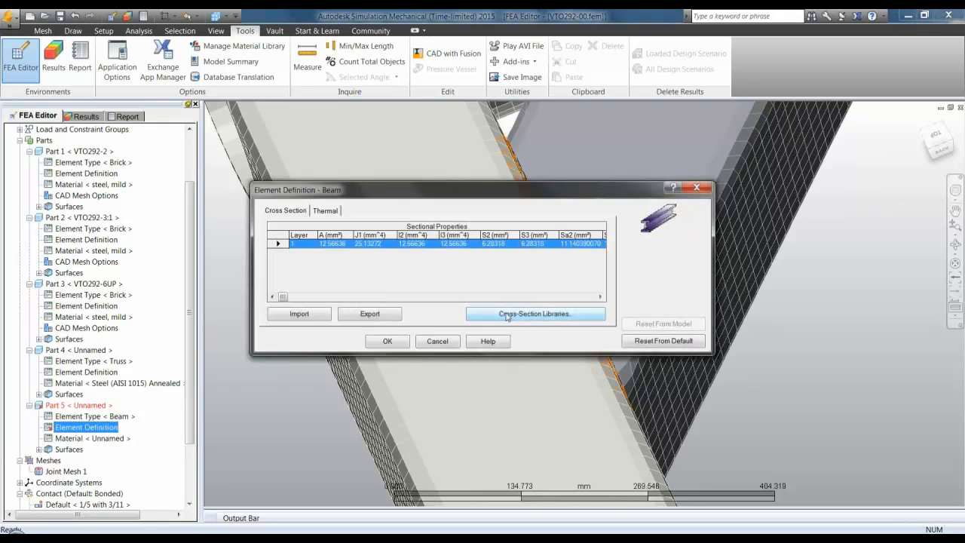
left_click(509, 315)
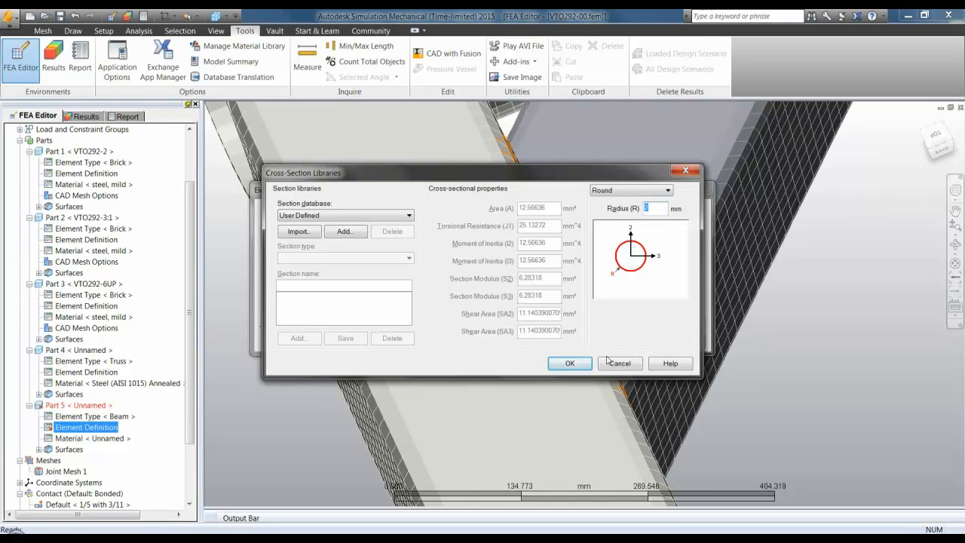
left_click(569, 364)
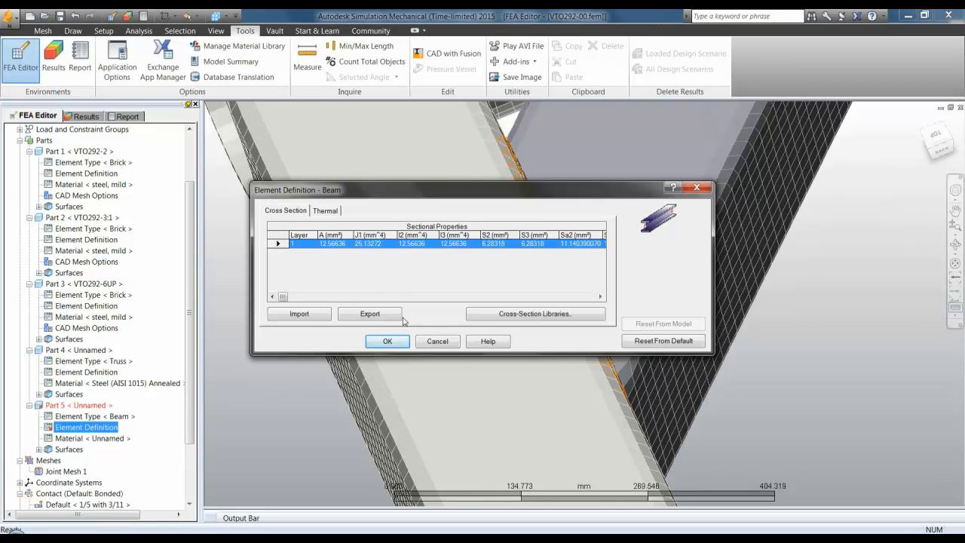
left_click(387, 341)
Assign Steel (ASTM - A36) from the Autodesk Simulation Material Library as the Part 5 material
left_click(111, 440)
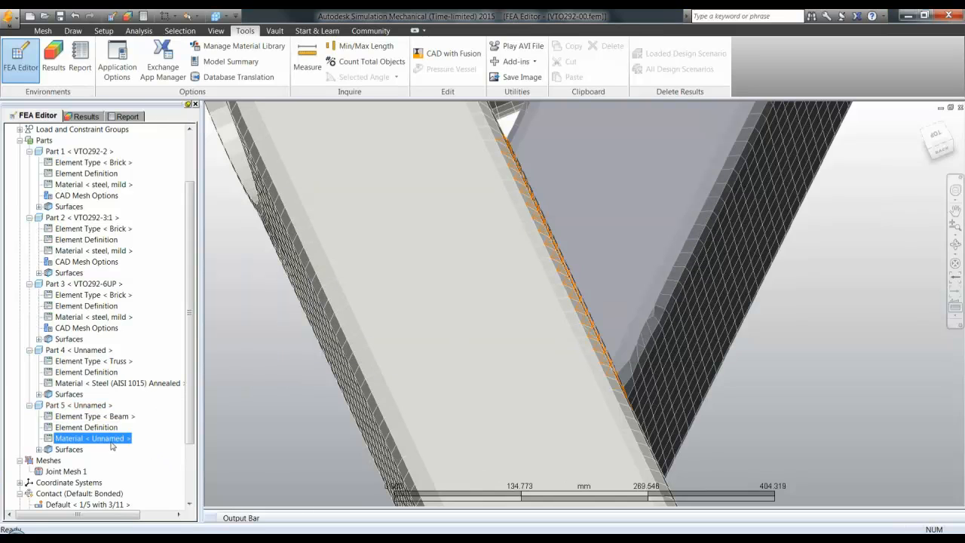
double_click(110, 441)
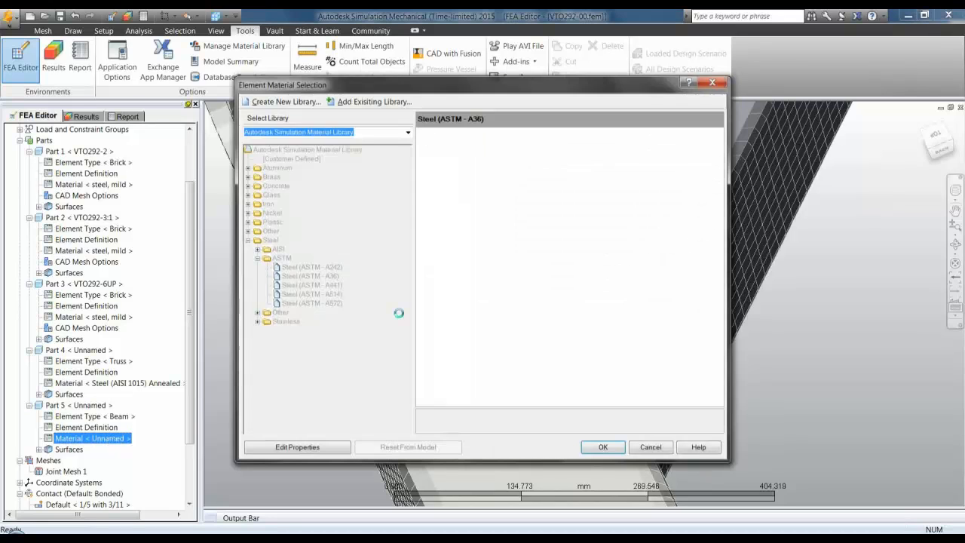
left_click(313, 276)
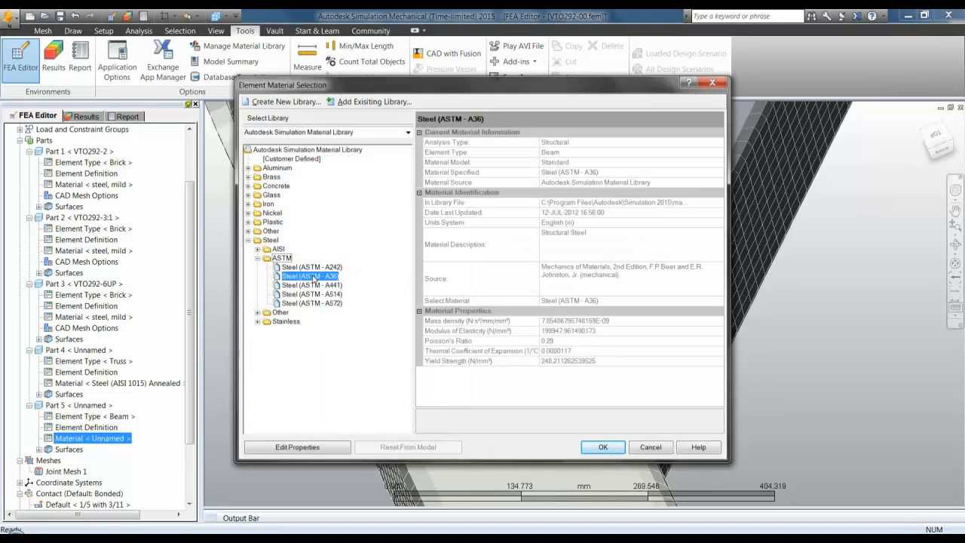
left_click(603, 447)
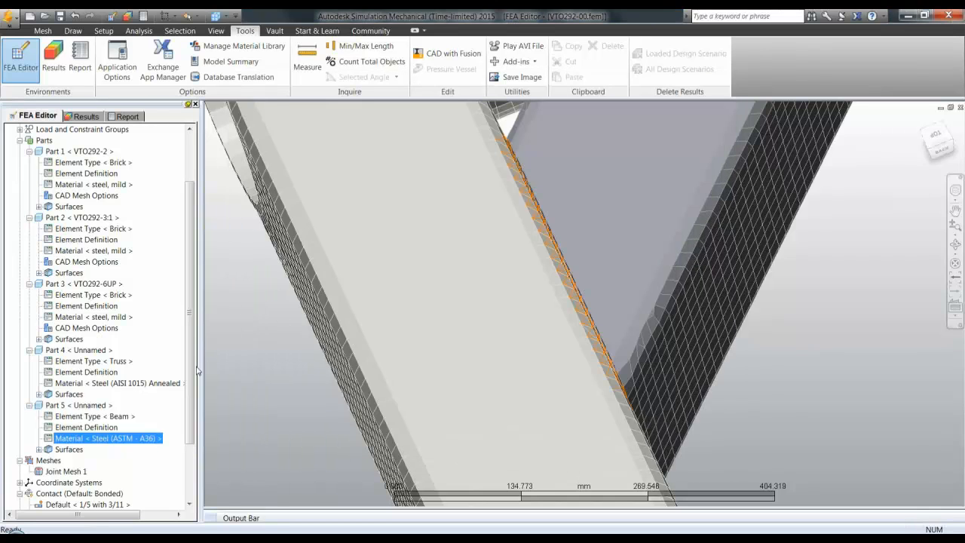
Start manual contact elements for Part 5 and assign the post's rounded corner surface beside the gusset as the first vertex set
left_click_drag(192, 370, 192, 427)
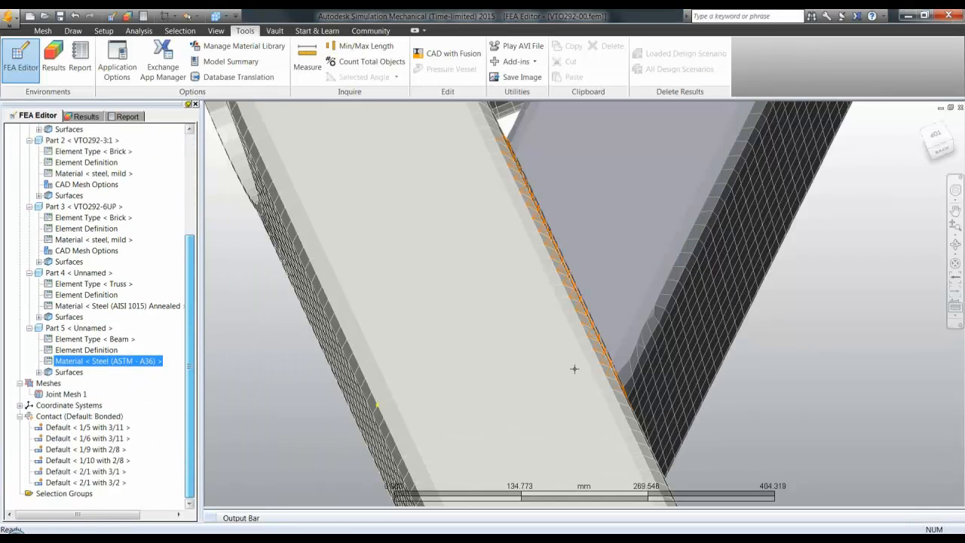
middle_click_drag(709, 361, 377, 309, "shift")
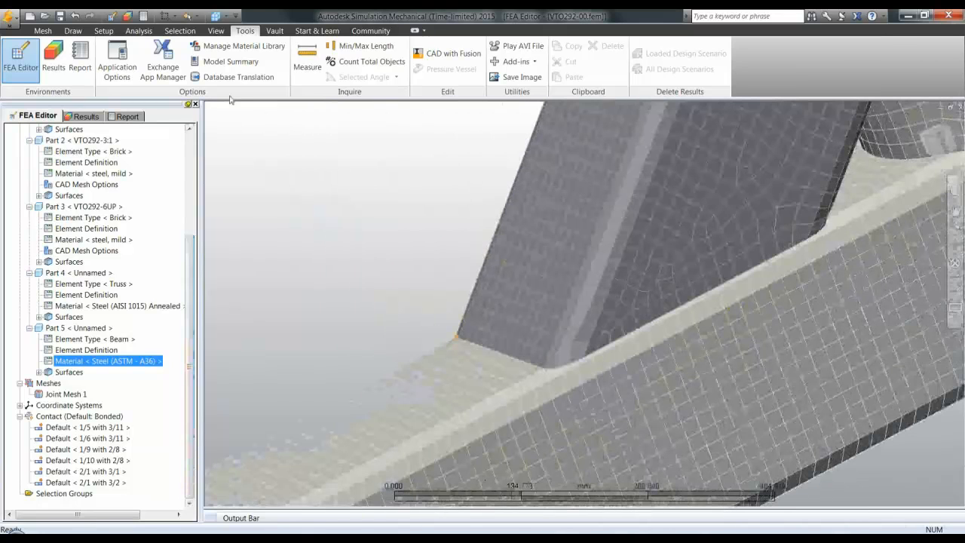
left_click(103, 31)
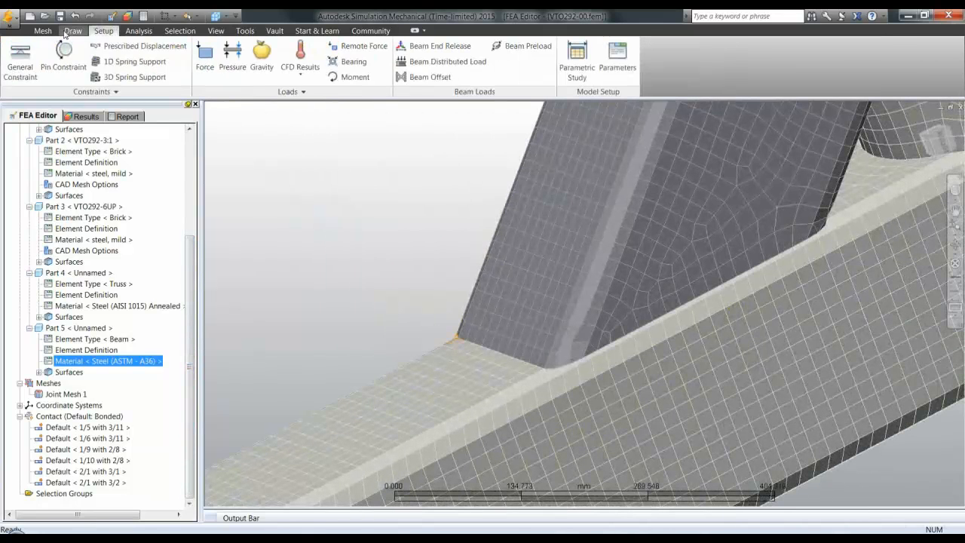
left_click(73, 30)
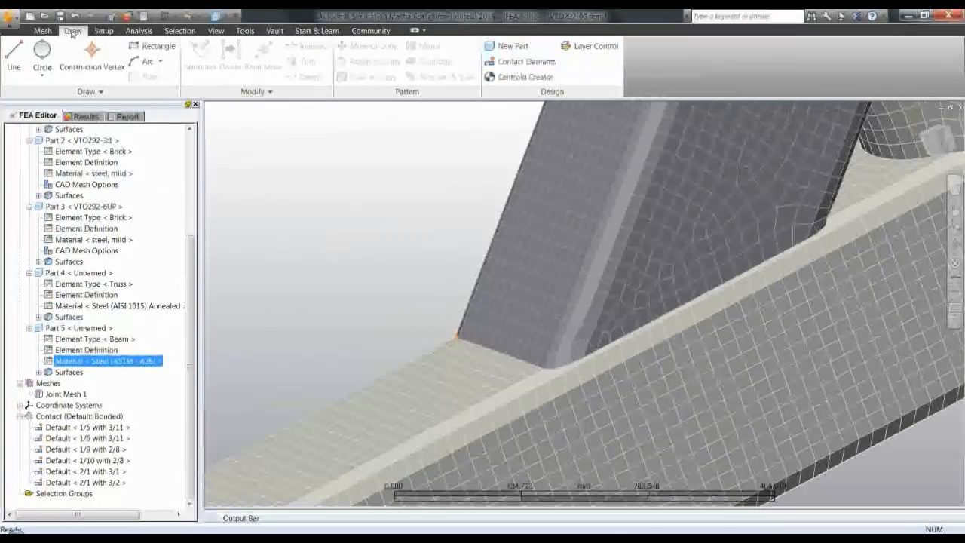
left_click(509, 63)
middle_click_drag(349, 275, 317, 240)
left_click(198, 17)
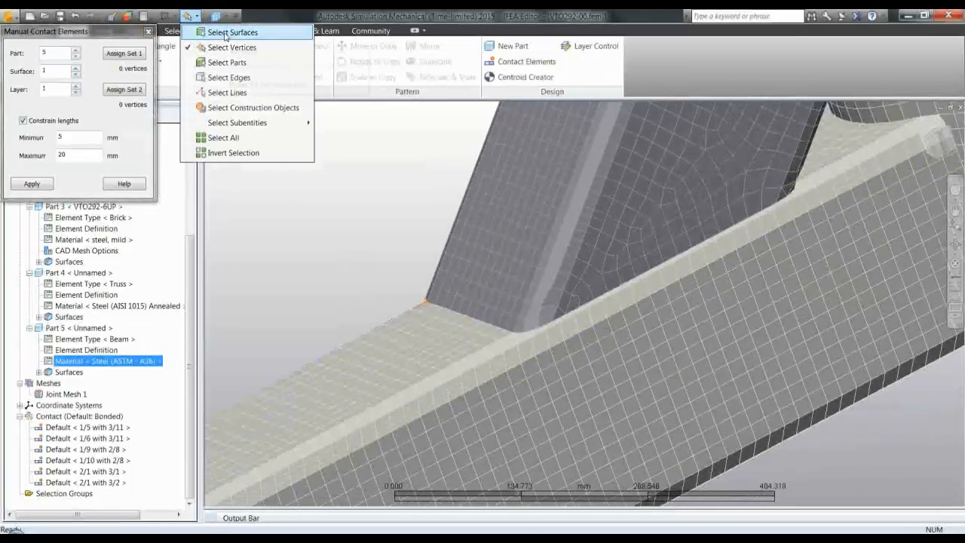
left_click(227, 33)
middle_click_drag(581, 313, 567, 297, "shift")
left_click(563, 261)
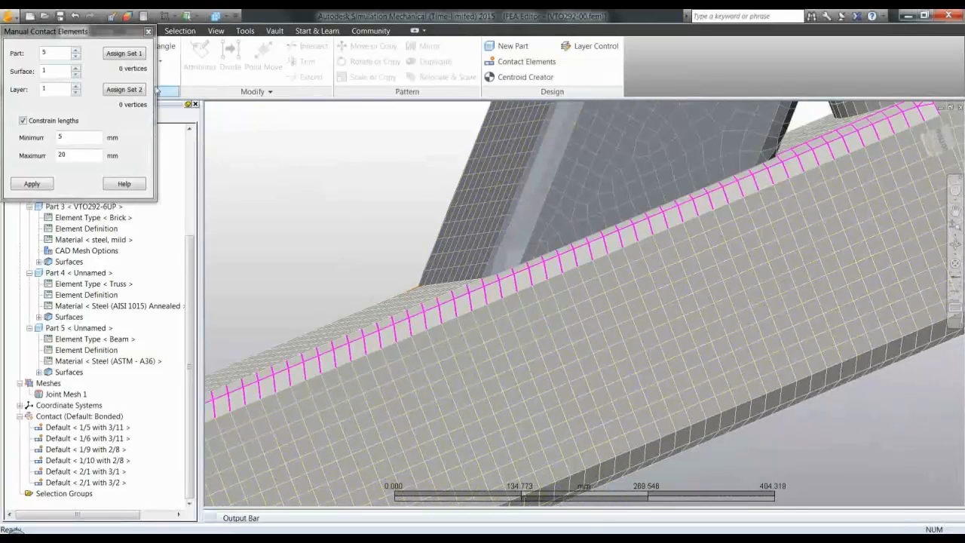
left_click(124, 54)
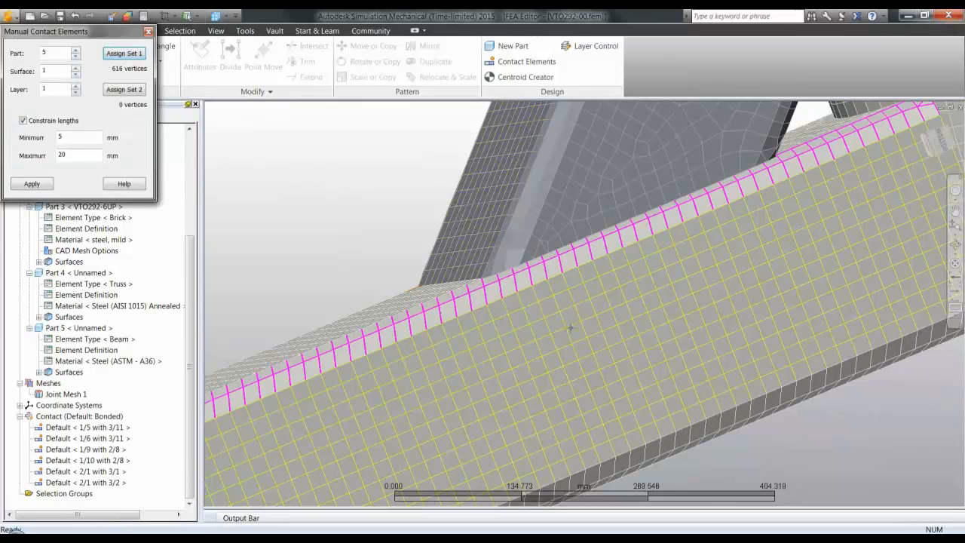
Assign the gusset's narrow end surface facing the post as the second vertex set
middle_click_drag(571, 327, 522, 268, "shift")
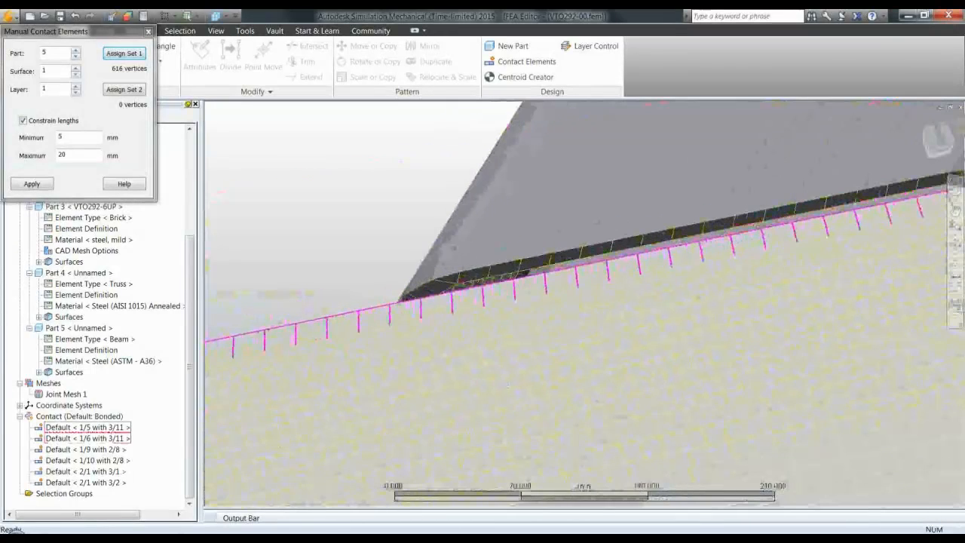
middle_click_drag(414, 254, 460, 272, "shift")
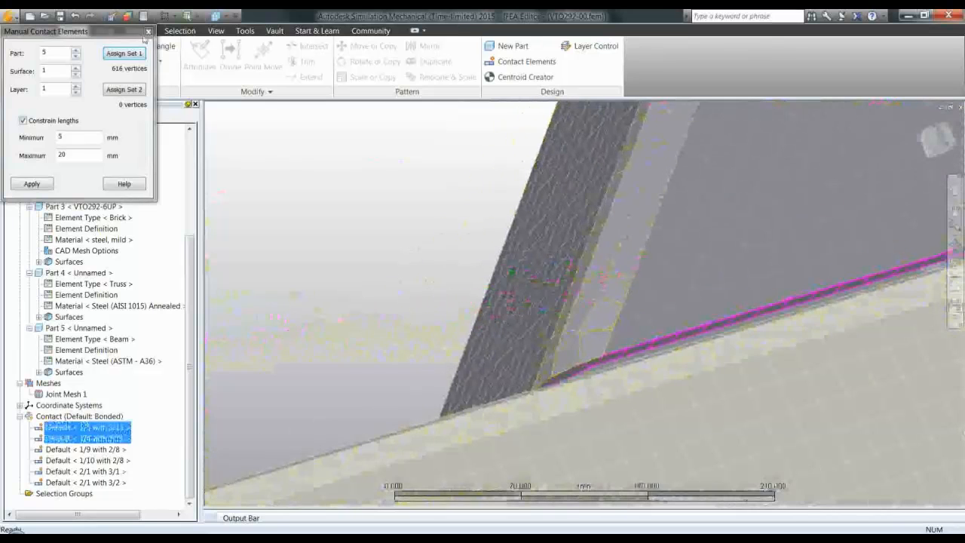
left_click(124, 89)
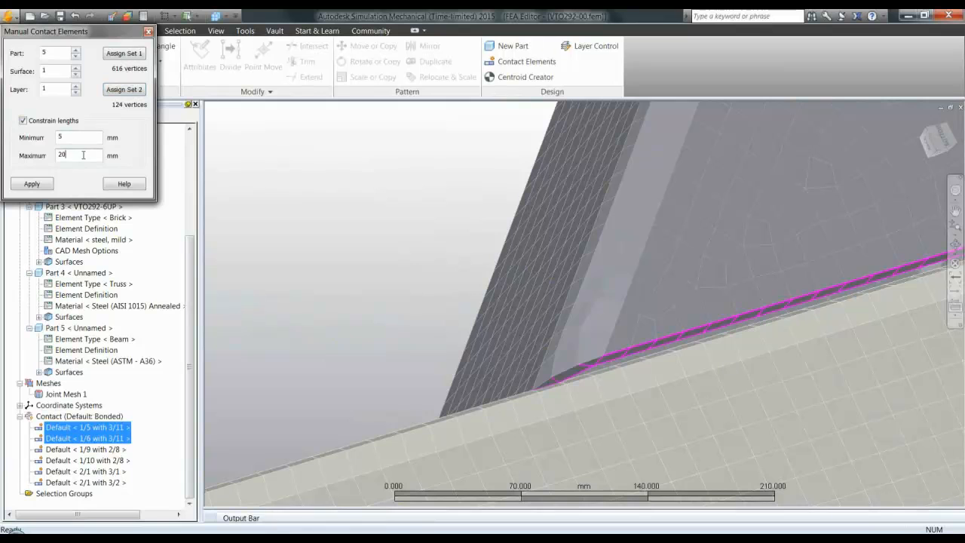
Create the Part 5 contact elements between the two vertex sets with lengths constrained to 5–20 mm, and finish the contact element definition
left_click(410, 302)
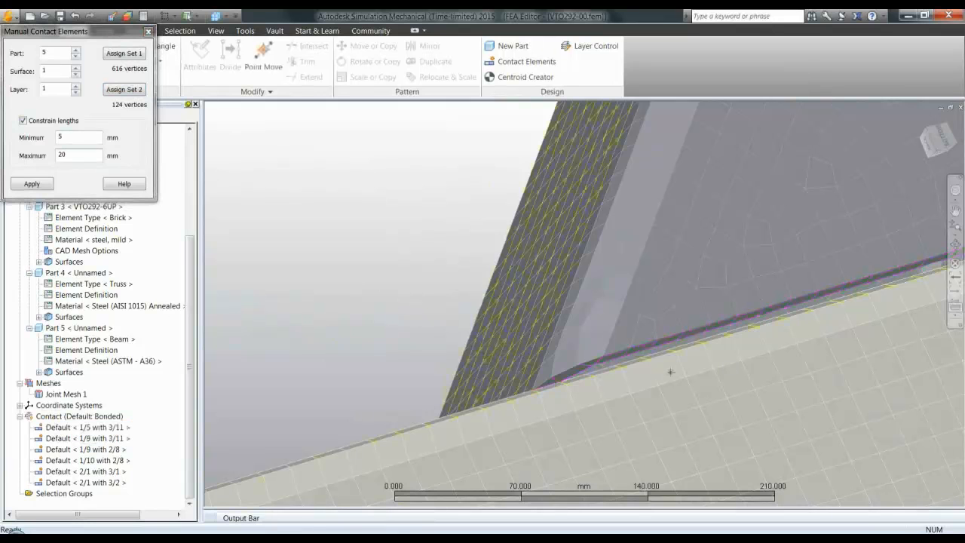
scroll(671, 373, "down", 3)
middle_click_drag(521, 318, 630, 345)
left_click(39, 187)
middle_click_drag(630, 345, 613, 363)
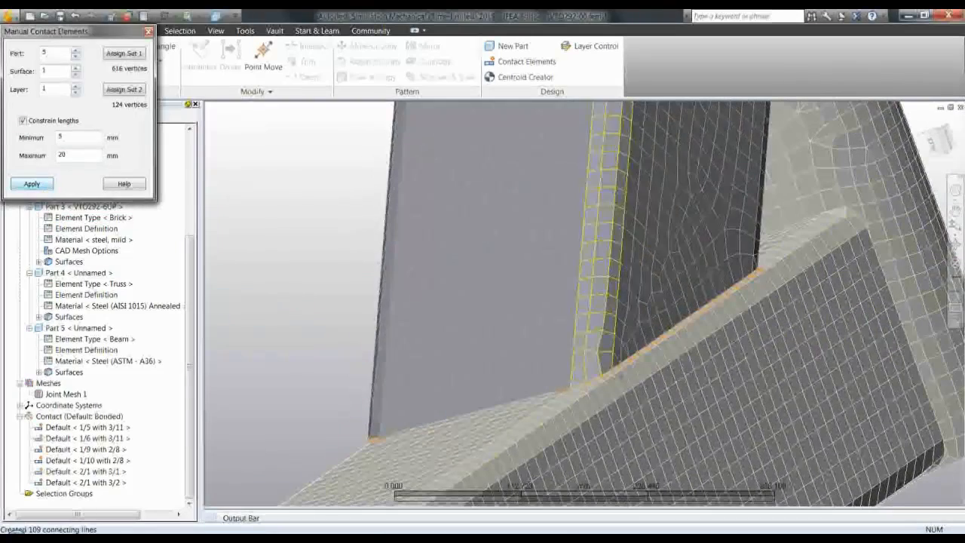
scroll(612, 364, "up", 4)
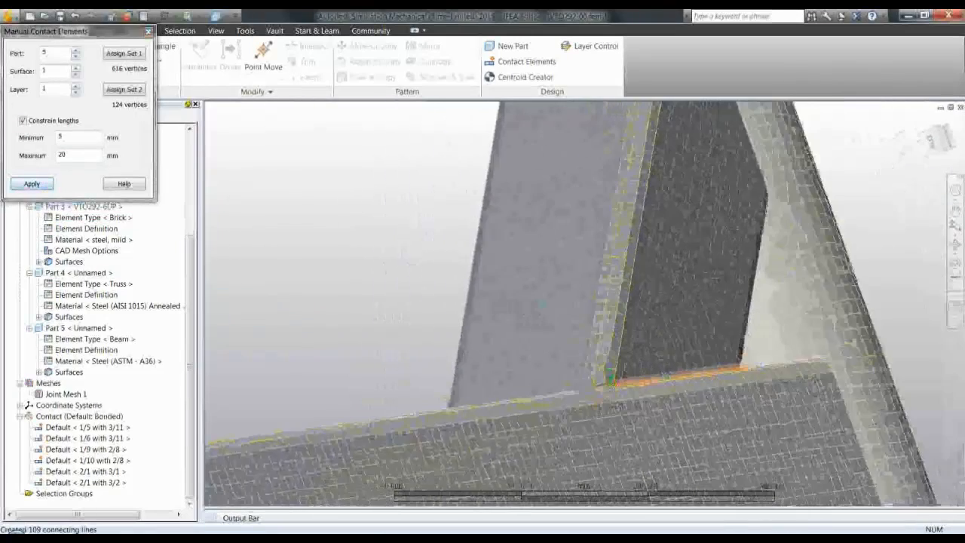
scroll(612, 382, "up", 4)
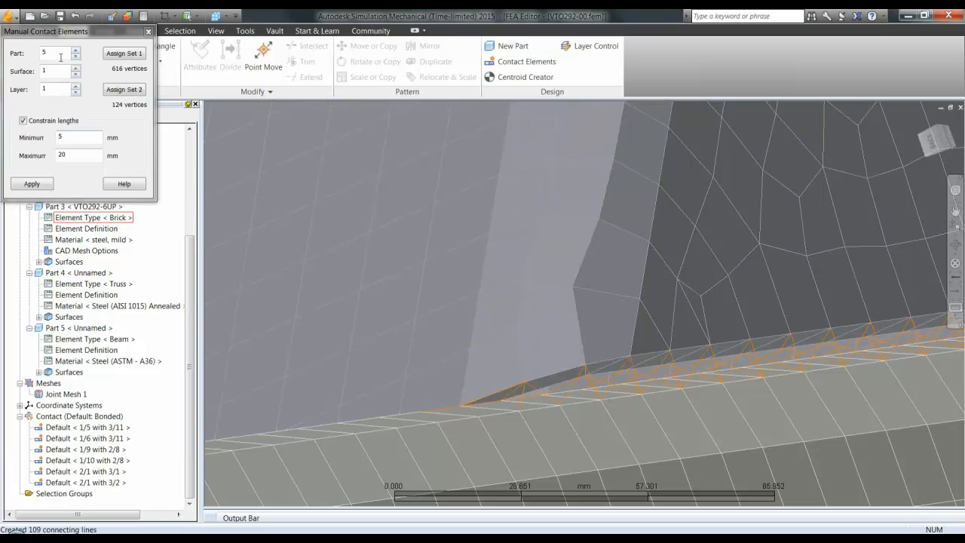
left_click(31, 184)
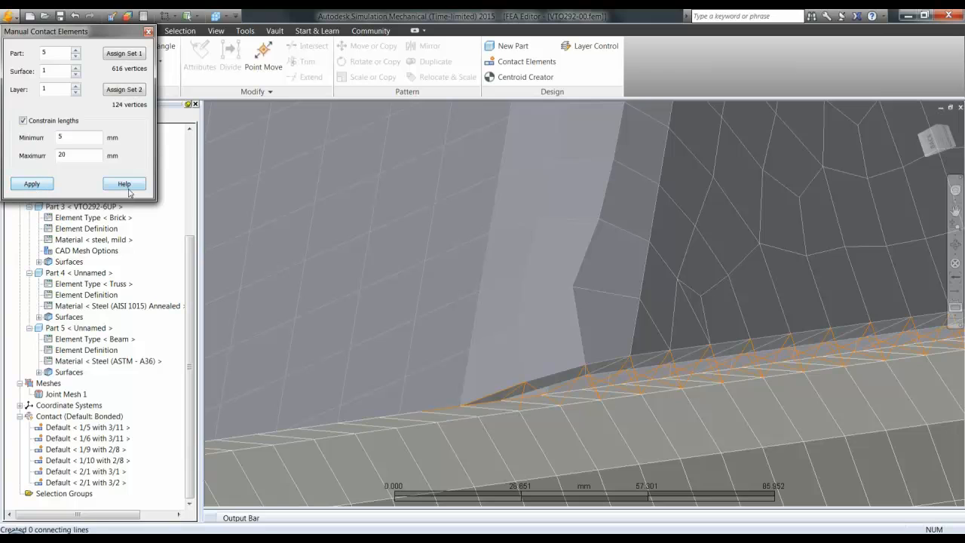
left_click(148, 31)
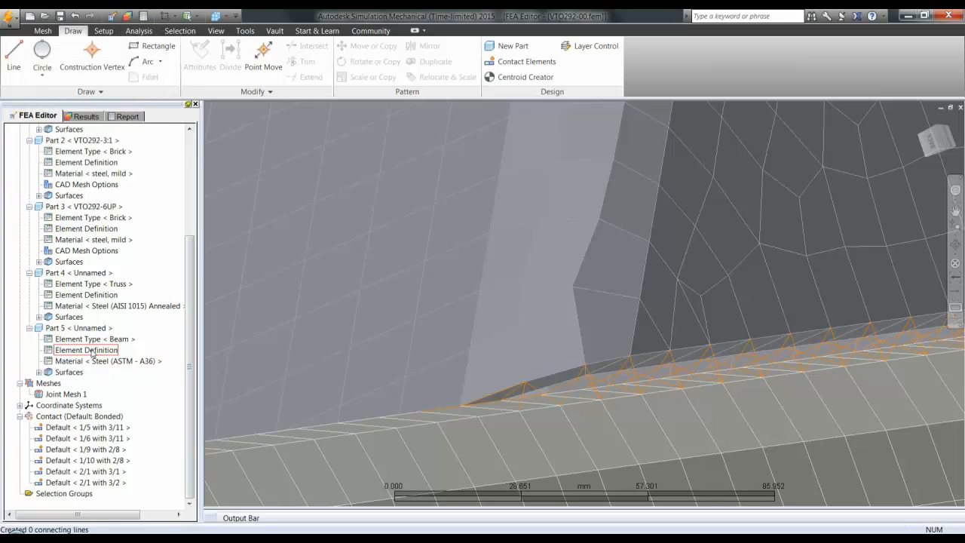
Check the element definition and material entries of Part 5 and view the complete post model
left_click(92, 350)
left_click(93, 361)
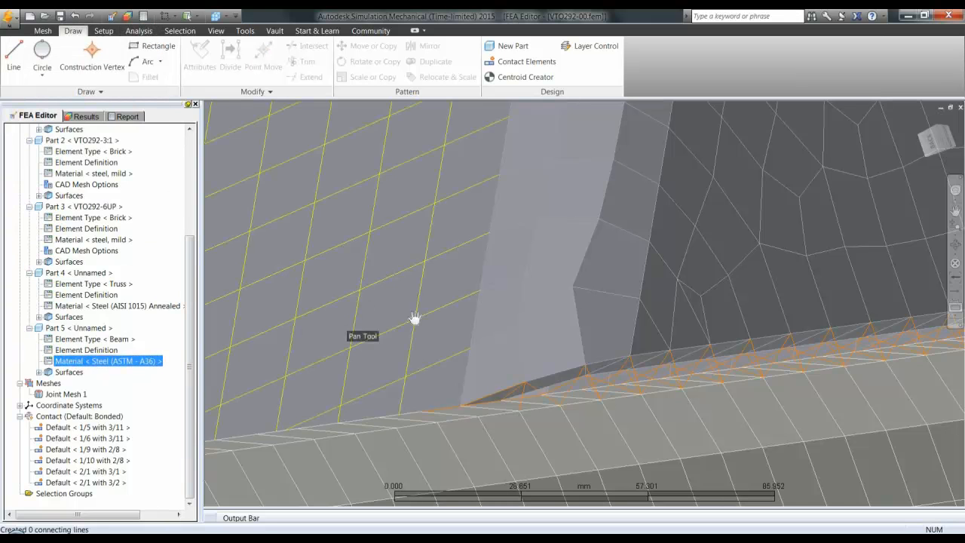
left_click_drag(414, 317, 613, 362)
scroll(545, 319, "down", 10)
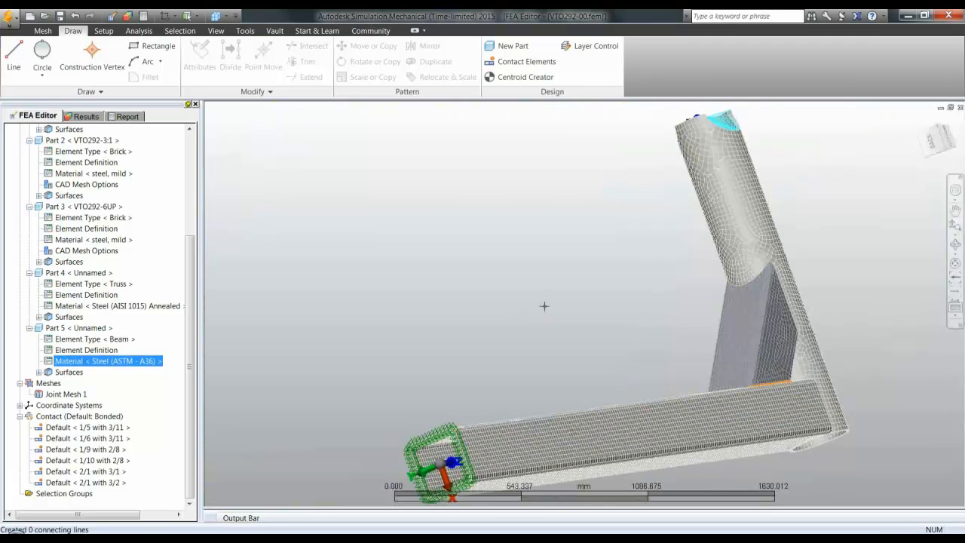
middle_click_drag(543, 307, 781, 406)
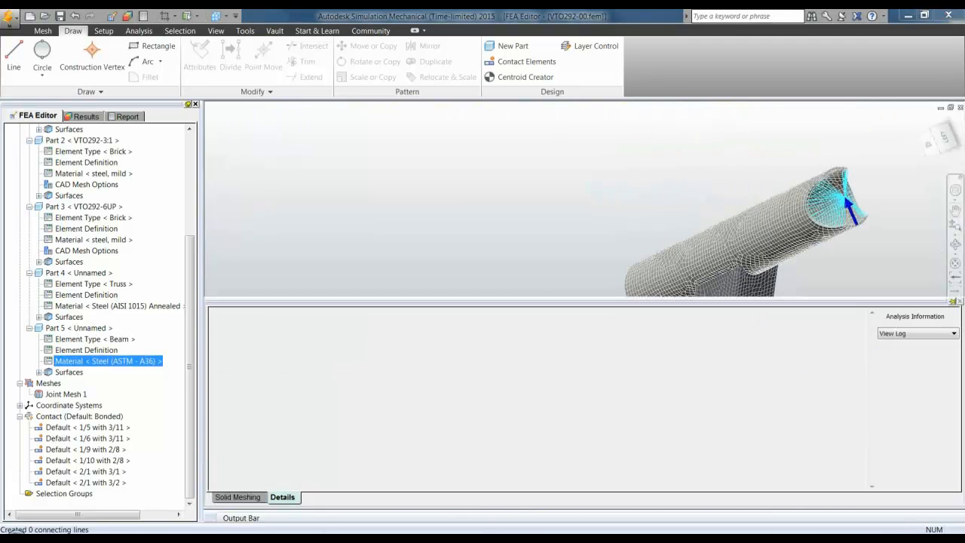
Switch to the PowerPoint presentation, go to the closing question-mark slide 8 and start the slide show from it
key("alt+Tab")
left_click(70, 392)
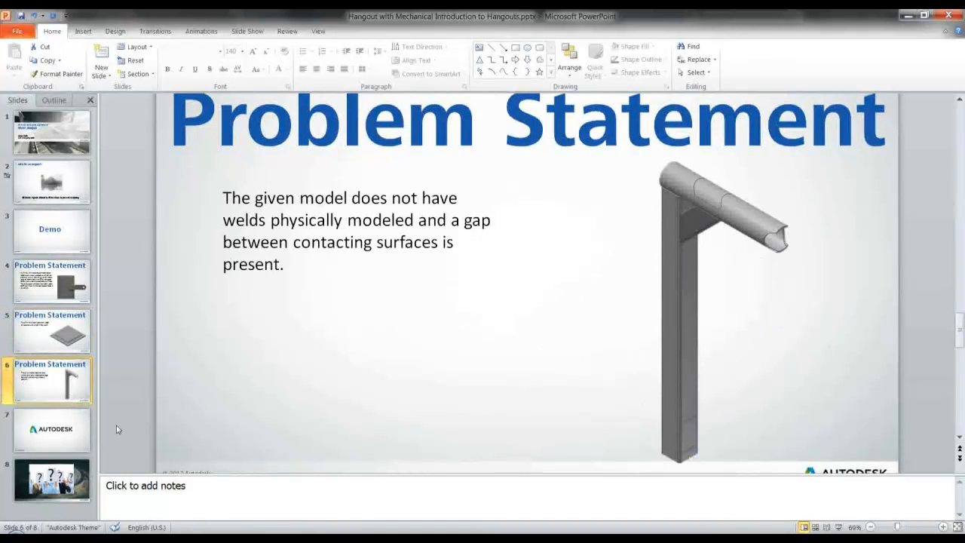
left_click(72, 429)
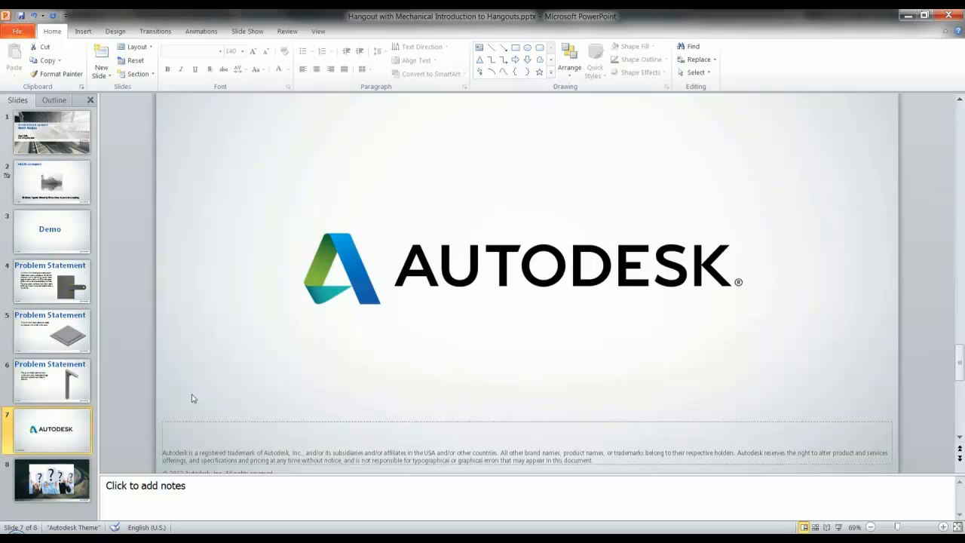
left_click(43, 483)
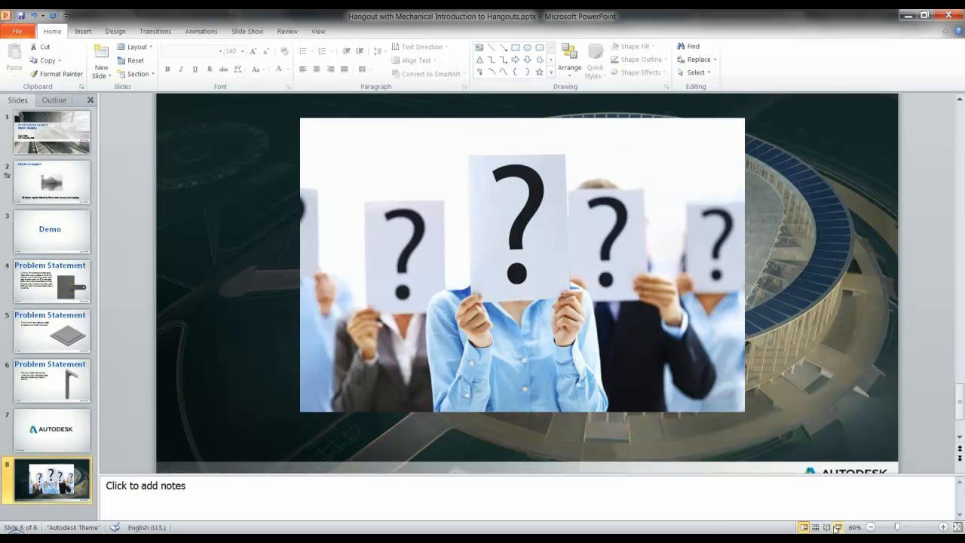
left_click(838, 526)
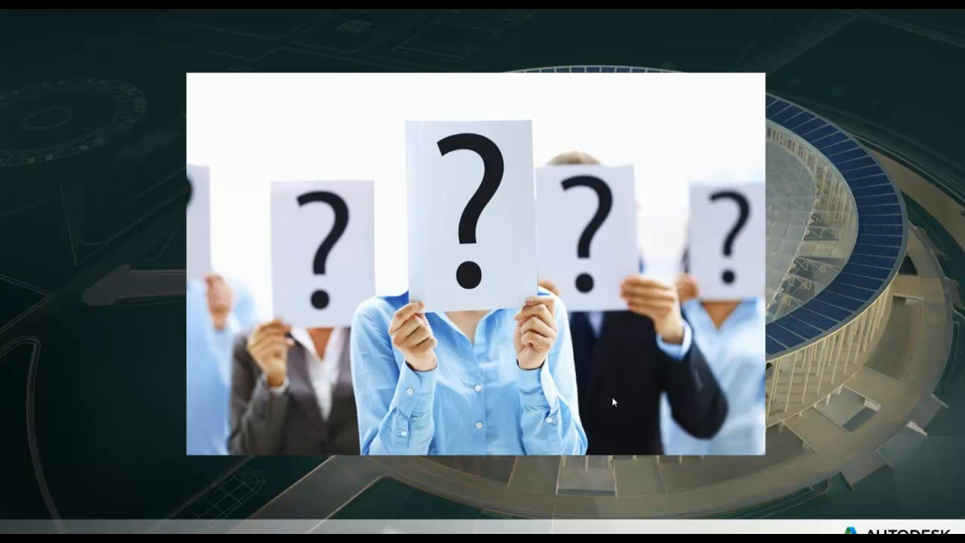
Switch back to Autodesk Simulation Mechanical and make Parts 1 and 2 visible in the von Mises stress results of Example 9-5 Shigleys
key("alt+Tab")
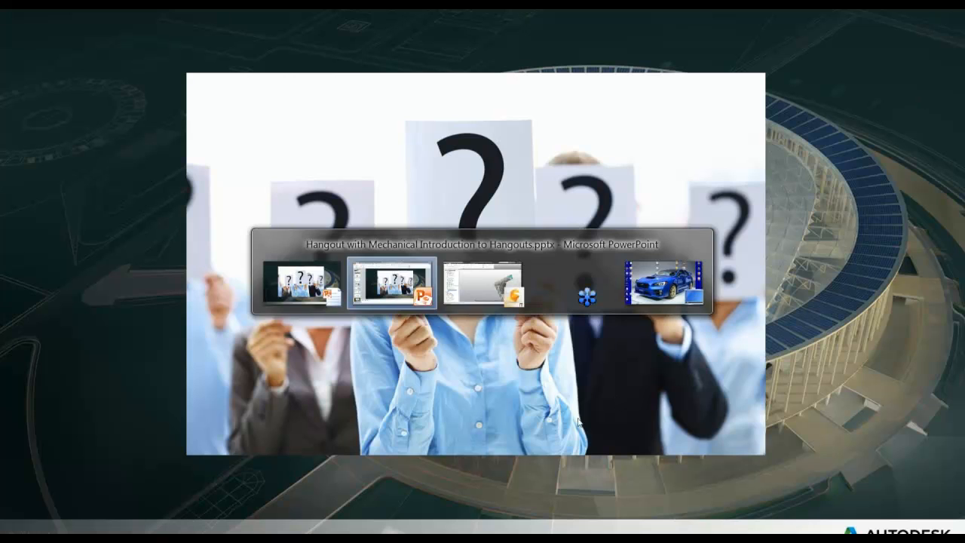
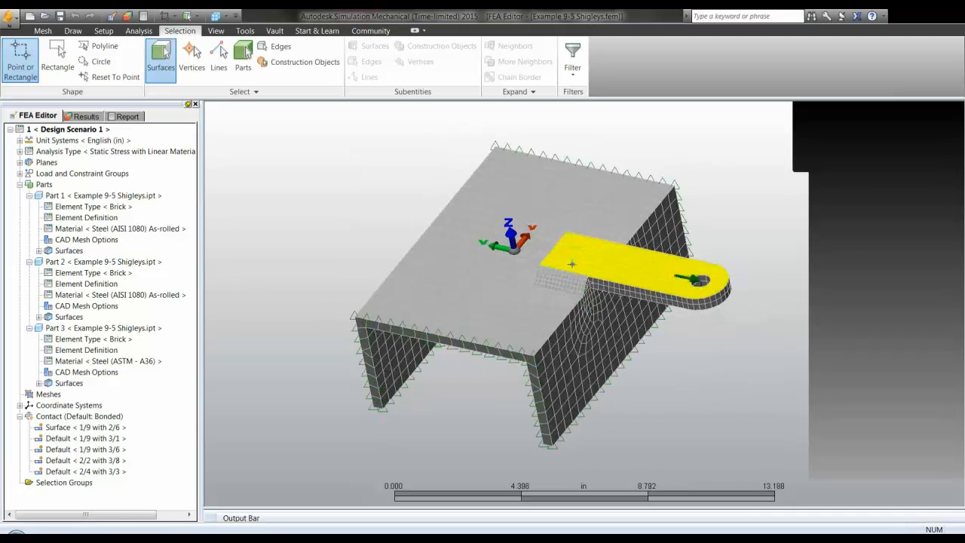
left_click(84, 116)
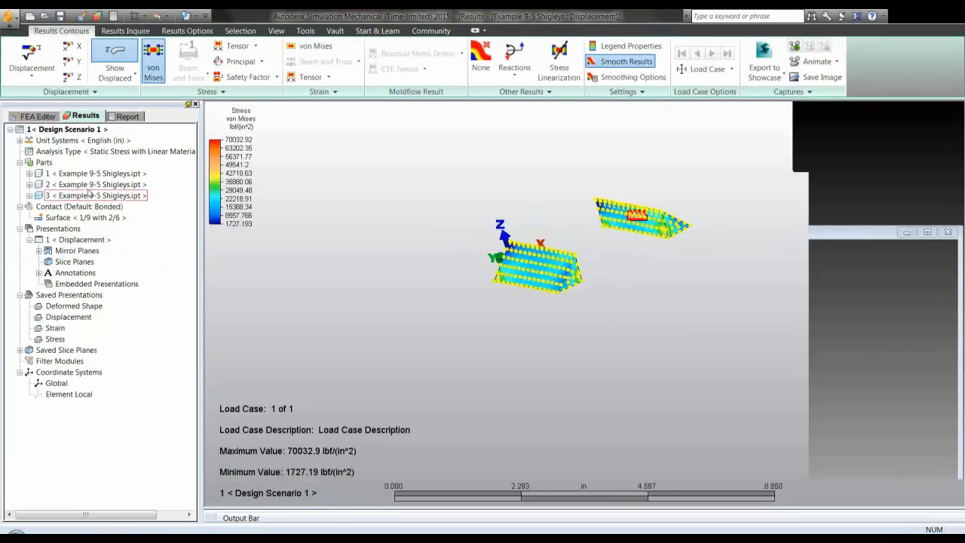
left_click(90, 184)
left_click(91, 174, "ctrl")
right_click(90, 173)
left_click(113, 179)
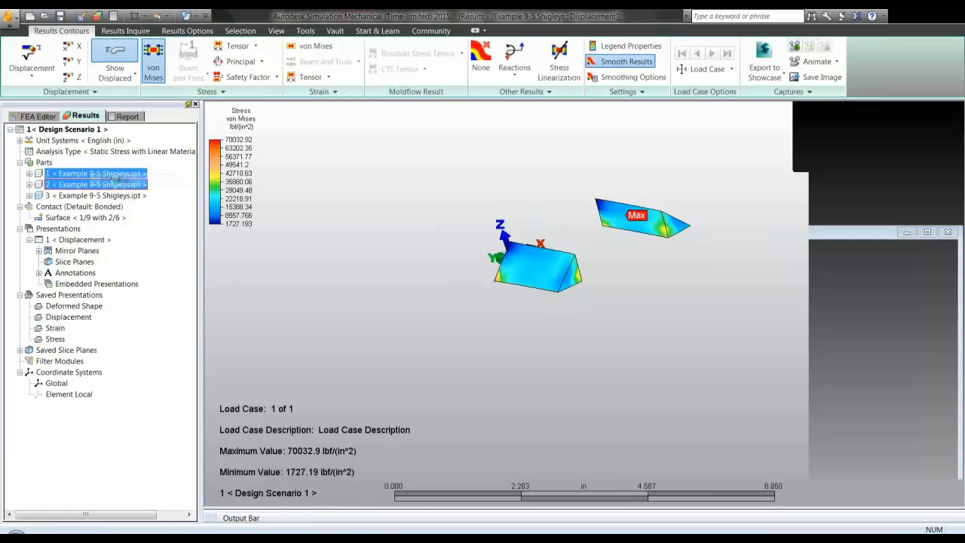
left_click(468, 170)
middle_click_drag(389, 191, 407, 202)
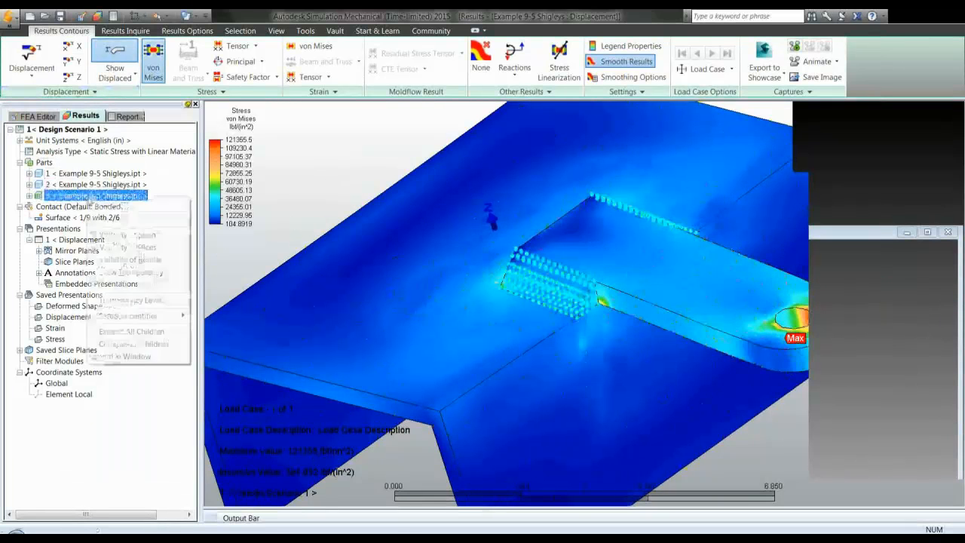
Isolate the Part 3 fillet welds in the results and display their XY stress tensor component
right_click(89, 196)
left_click(121, 220)
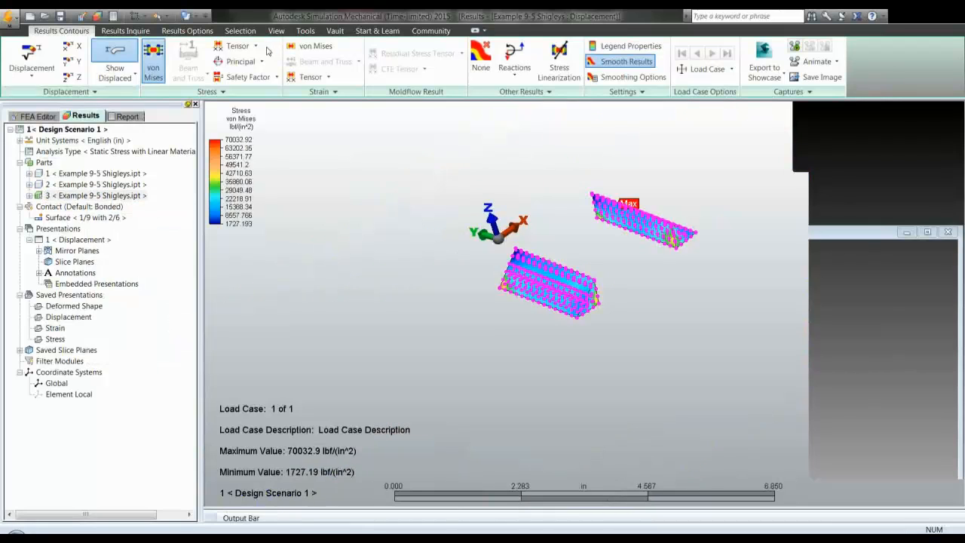
left_click(256, 47)
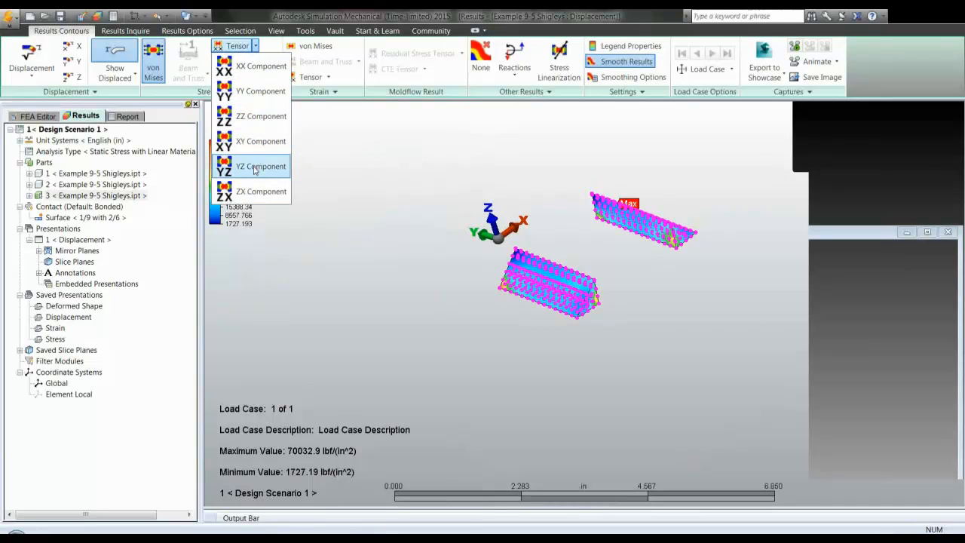
left_click(247, 141)
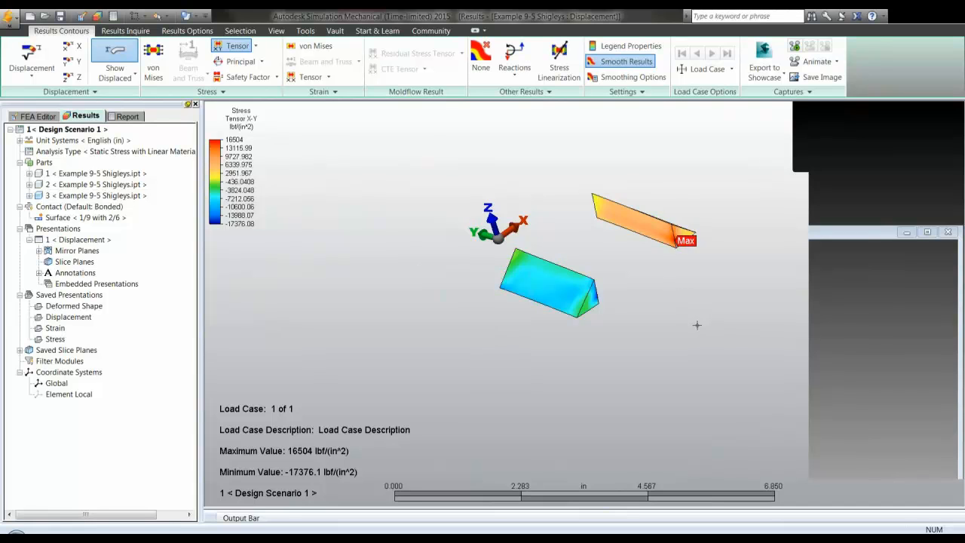
mouse_move(695, 323)
middle_mouse_down()
mouse_move(612, 211)
mouse_move(607, 249)
mouse_move(611, 212)
middle_mouse_up()
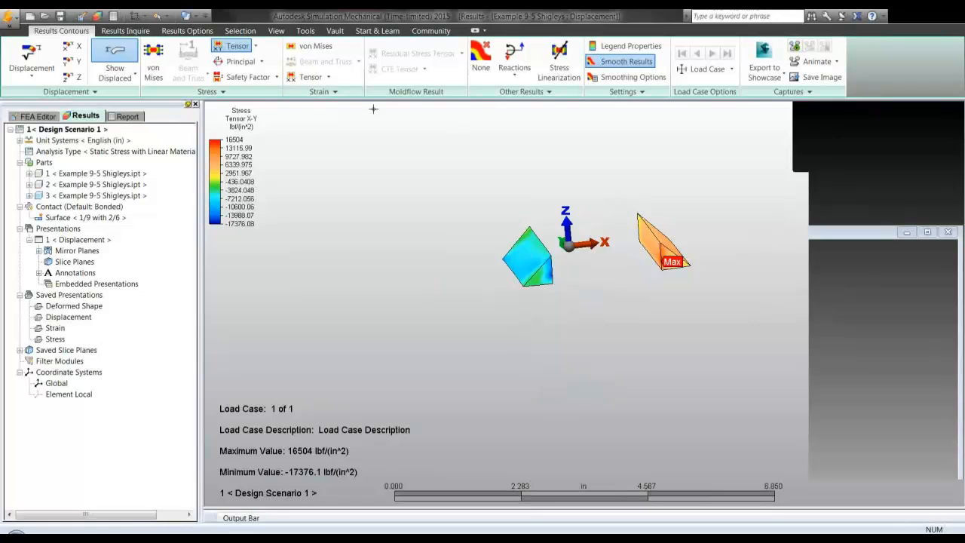
Show the YY stress tensor component on the isolated fillet welds
left_click(257, 47)
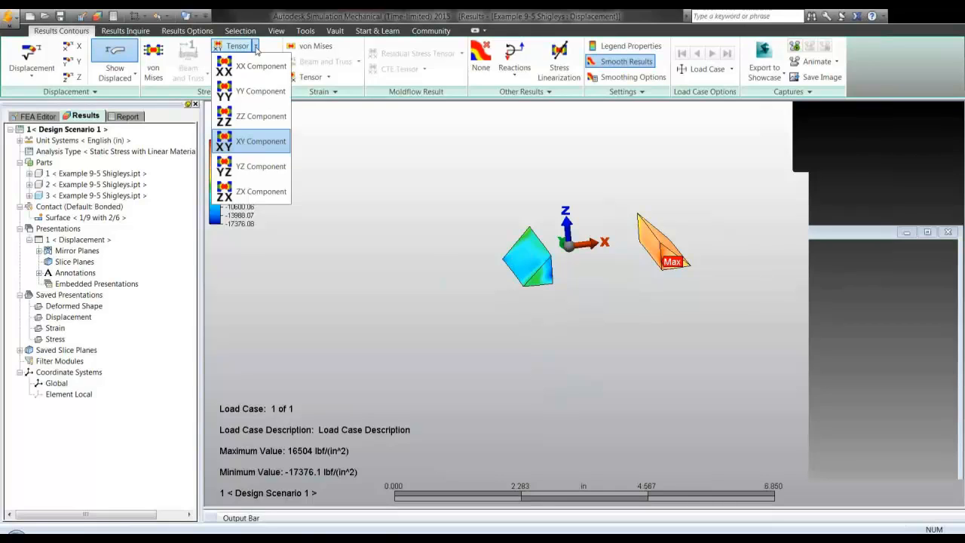
left_click(255, 92)
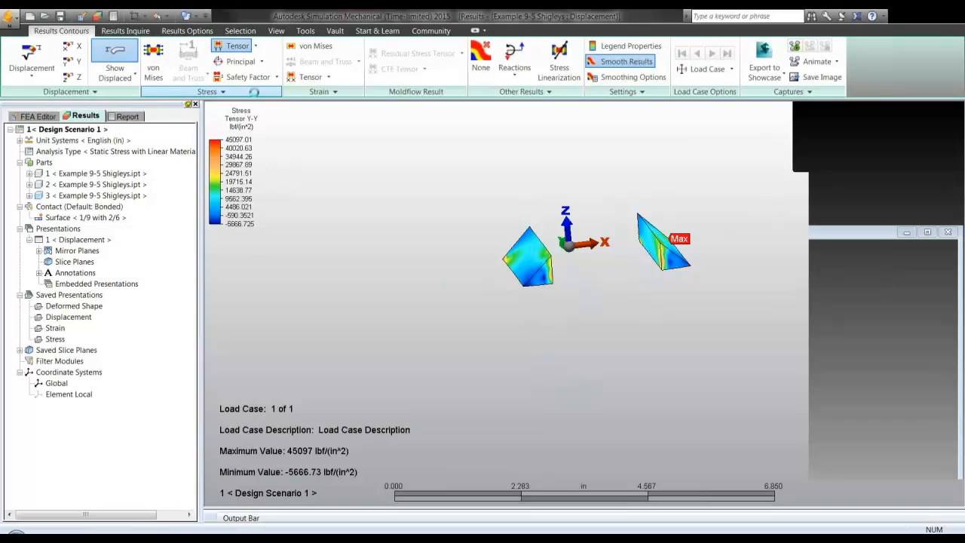
middle_click_drag(510, 211, 536, 246)
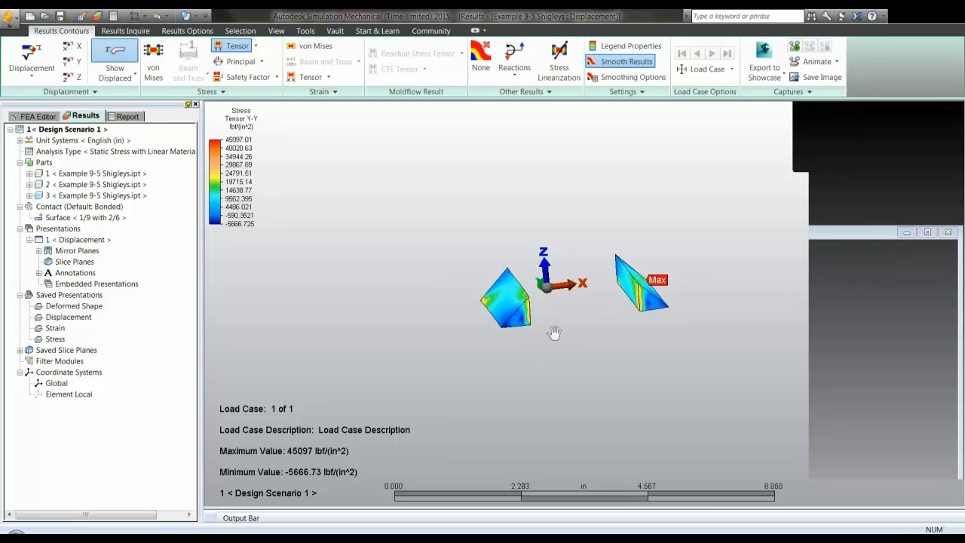
middle_click_drag(554, 334, 595, 330)
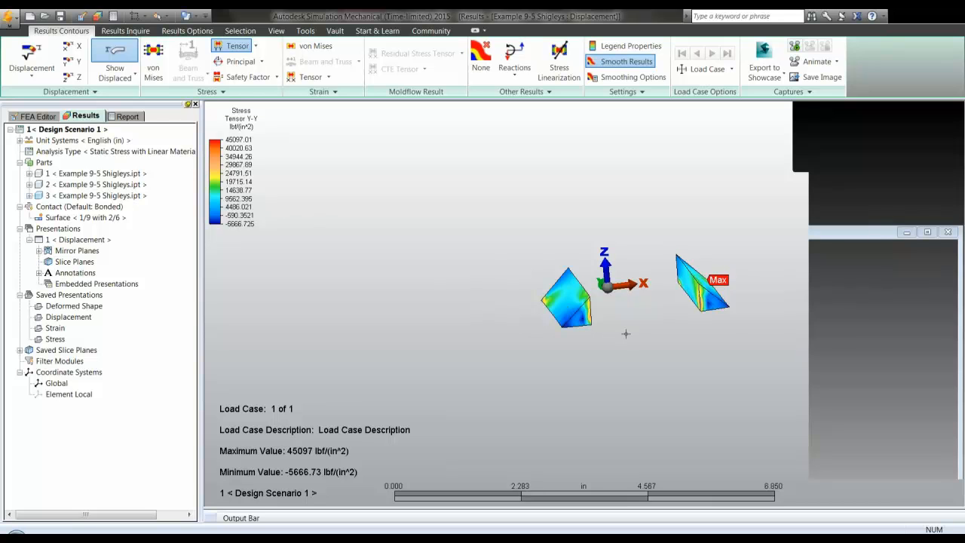
Return to the FEA Editor model and start a new Rectangular coordinate system for the fillet weld
left_click(55, 142)
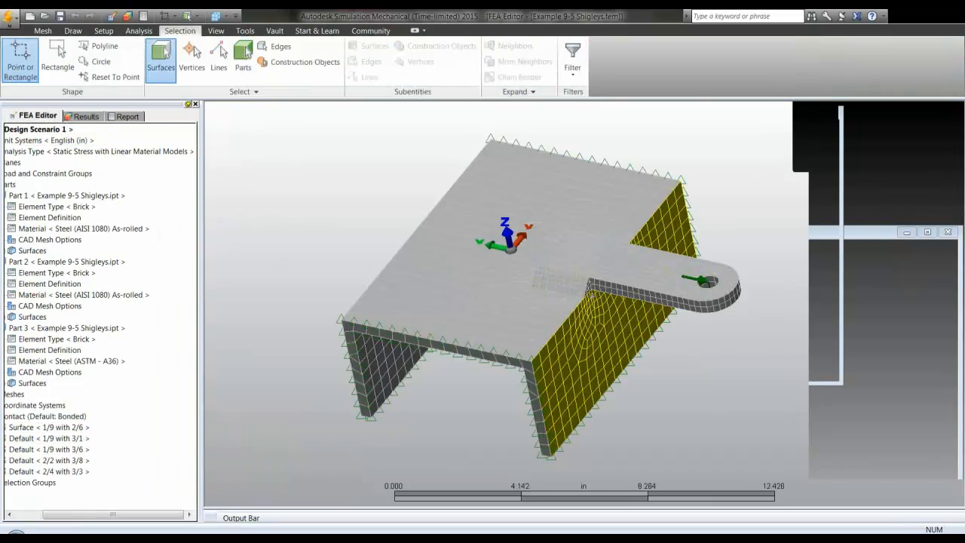
left_click(589, 292)
scroll(590, 291, "down", 2)
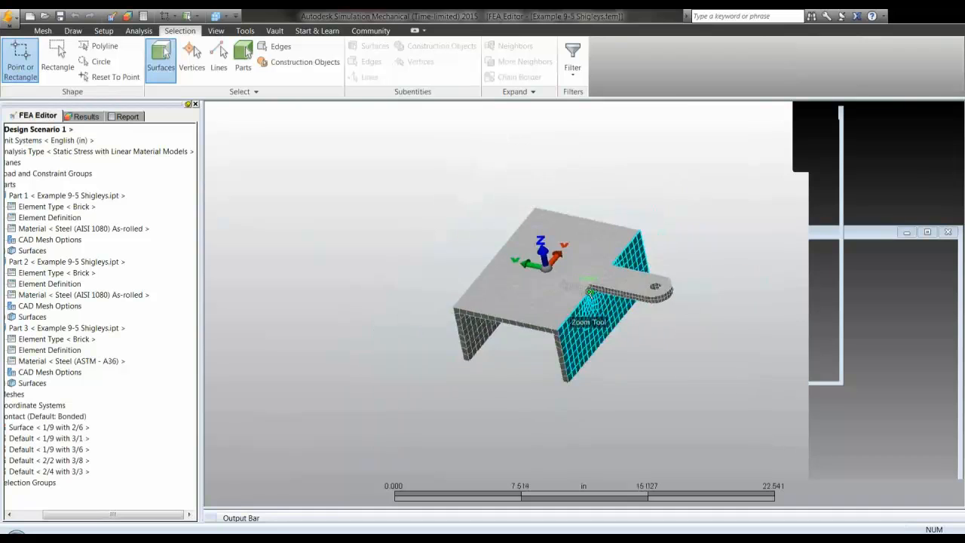
scroll(588, 291, "up", 1)
scroll(588, 291, "up", 6)
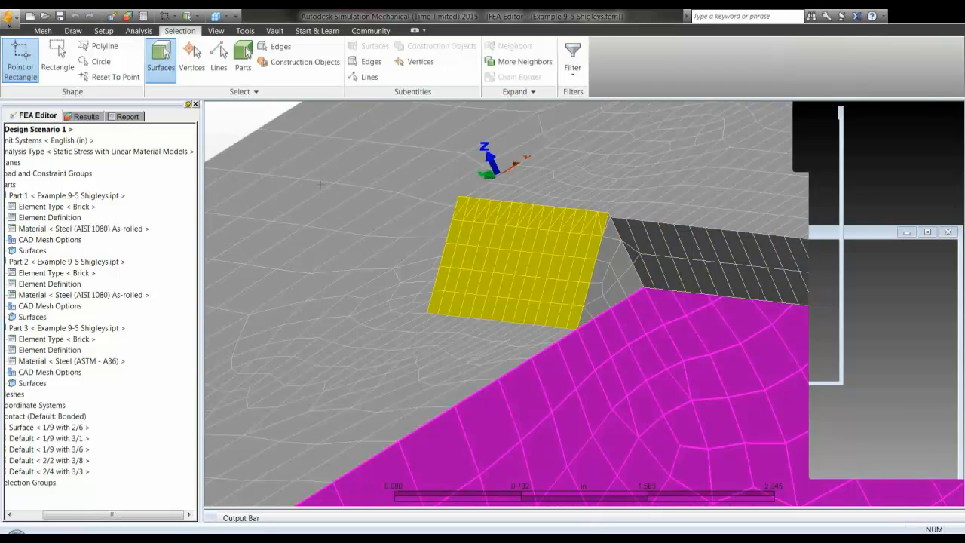
left_click(103, 32)
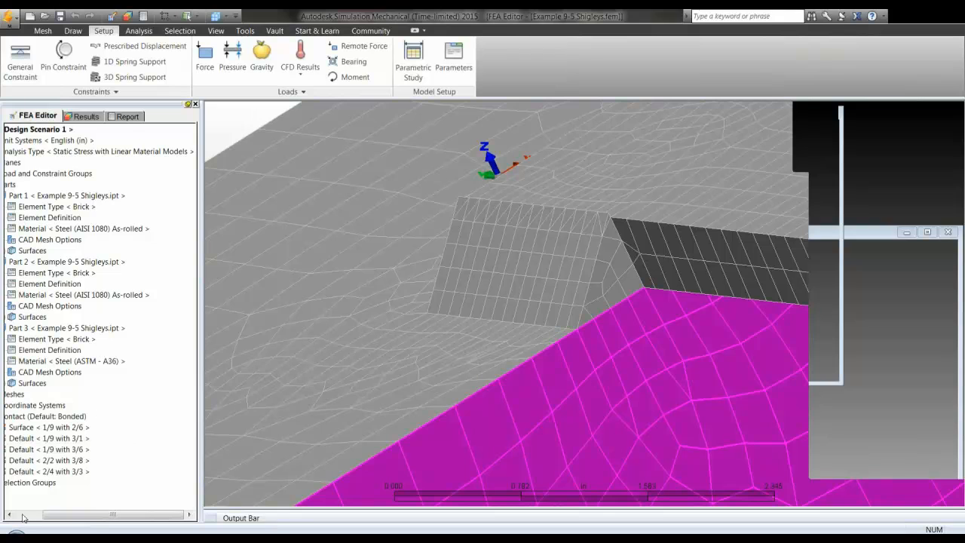
left_click(23, 516)
left_click(85, 471)
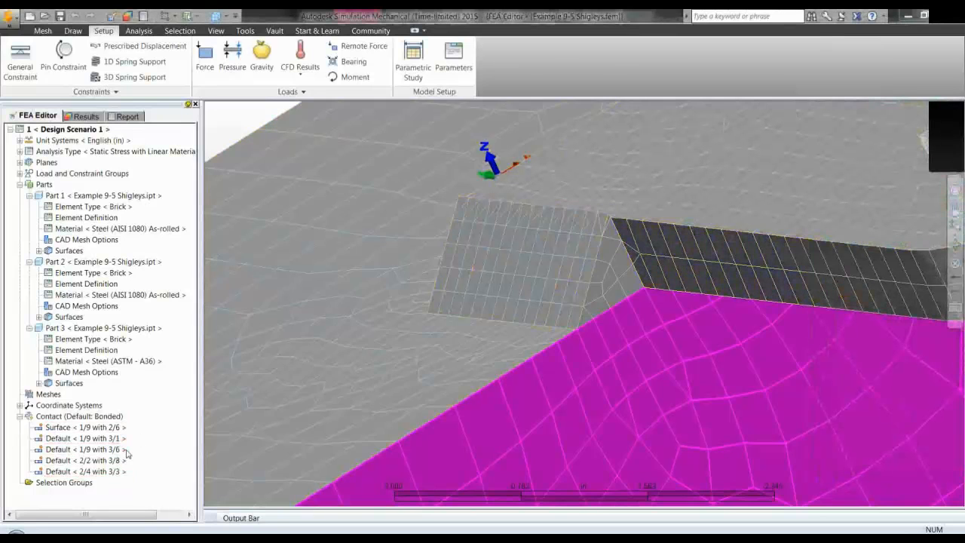
right_click(54, 407)
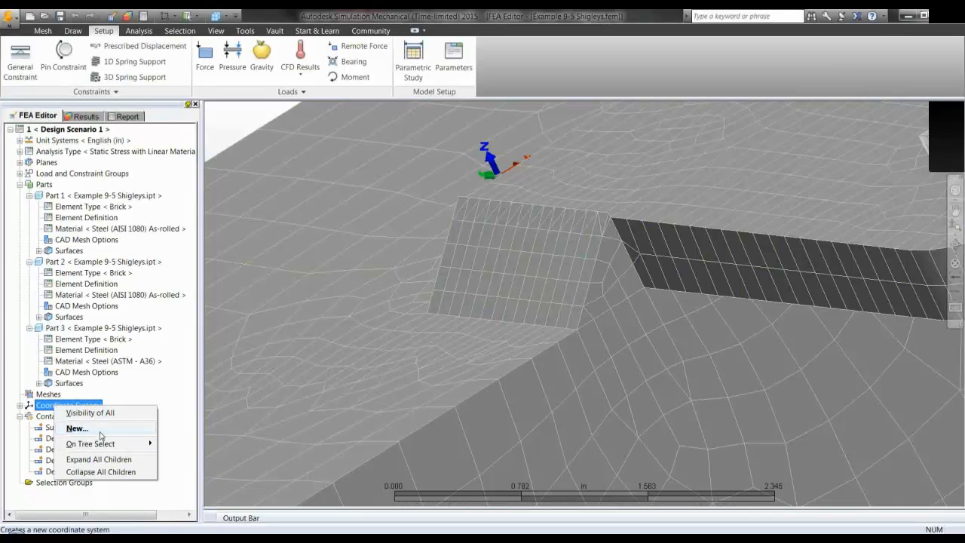
left_click(82, 428)
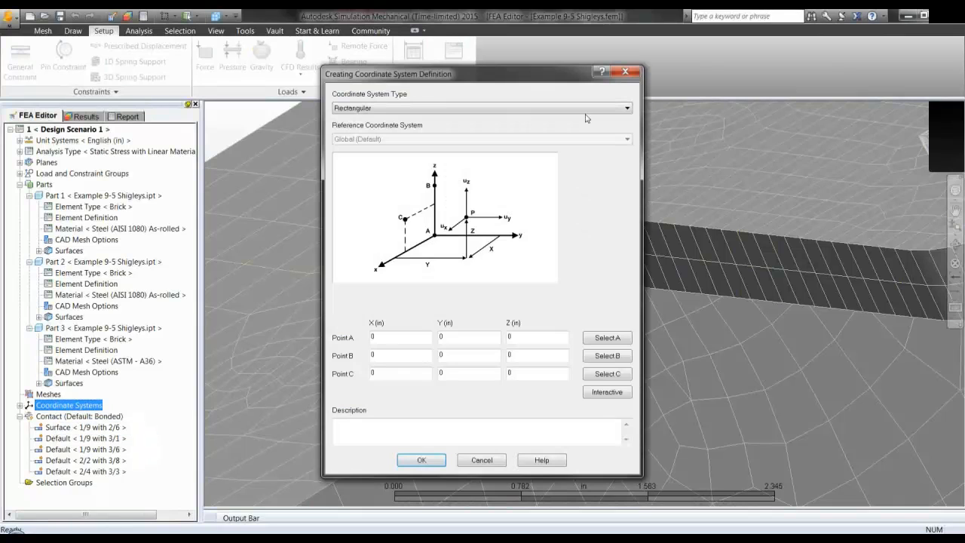
left_click(625, 109)
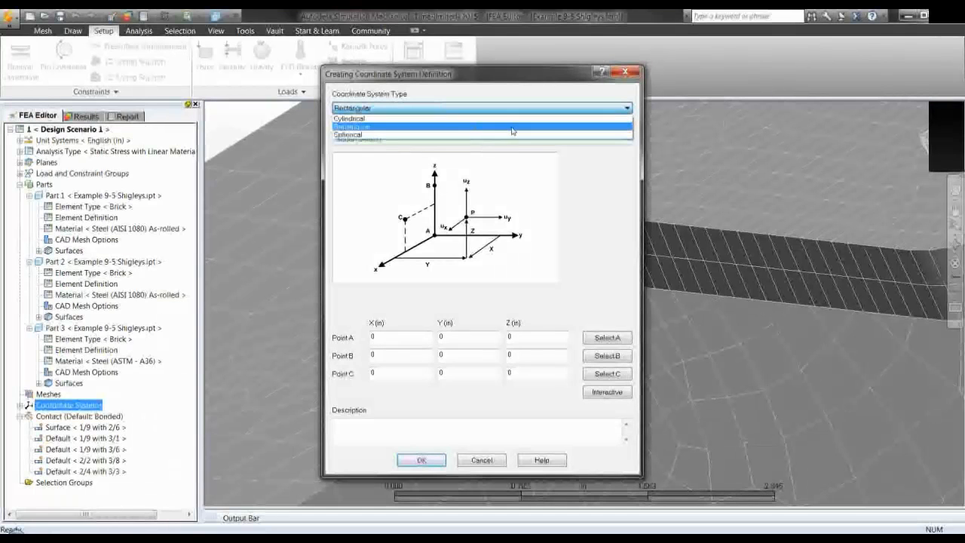
left_click(427, 129)
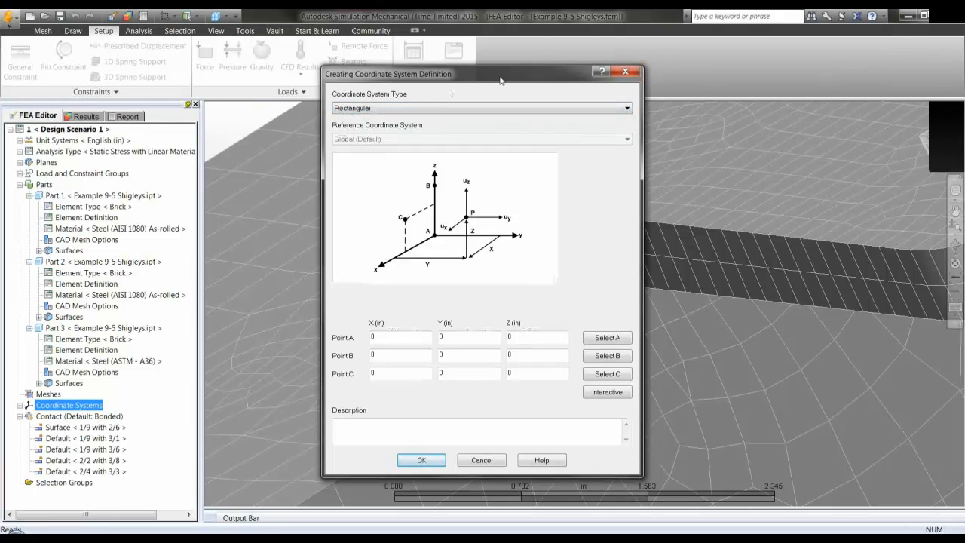
Define the coordinate system with point A at the near lower corner of the weld's sloped face, B at its far lower corner and C mid-face
left_click_drag(503, 78, 190, 93)
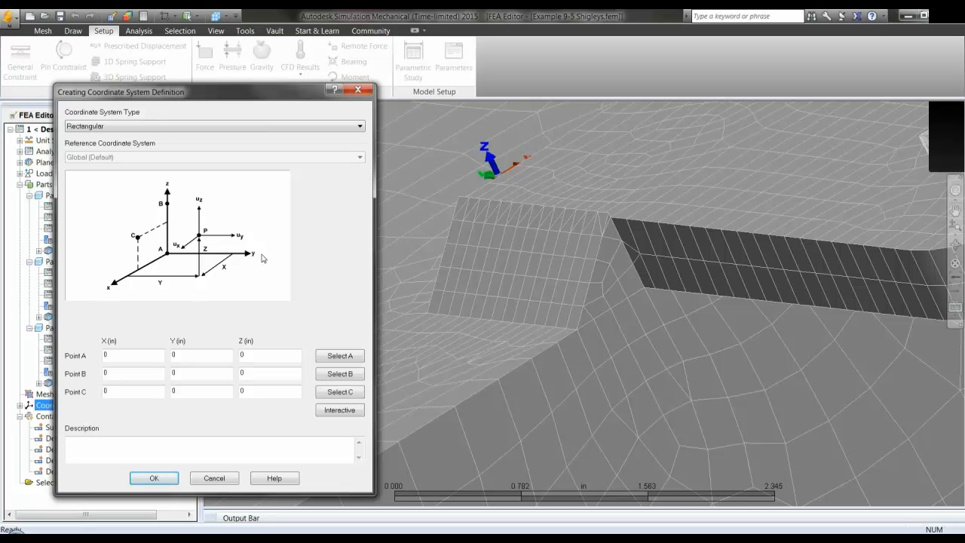
left_click(339, 356)
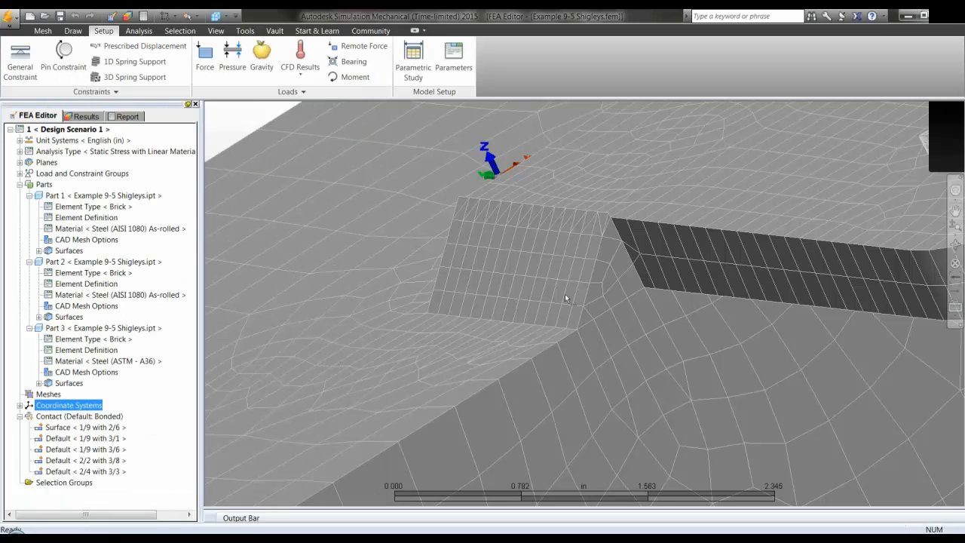
left_click(578, 333)
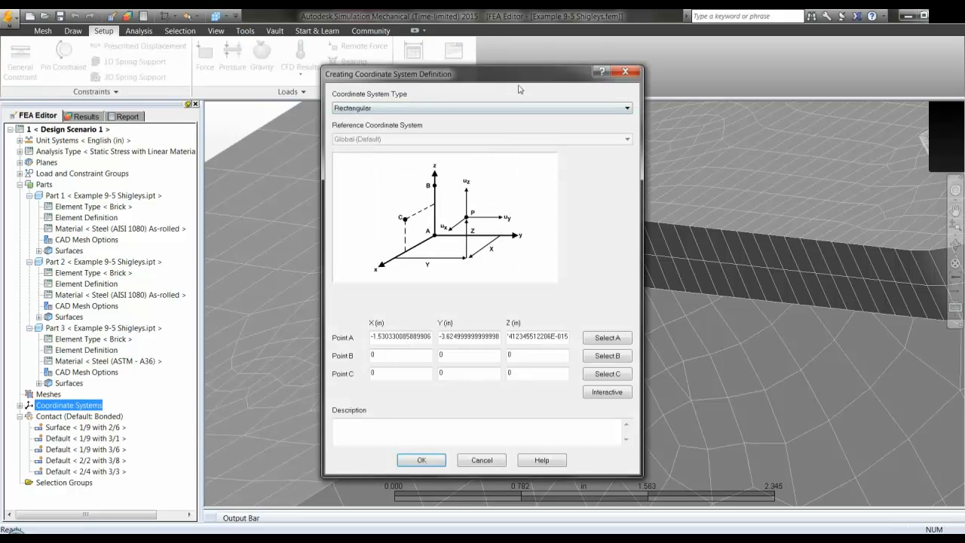
left_click_drag(523, 82, 324, 83)
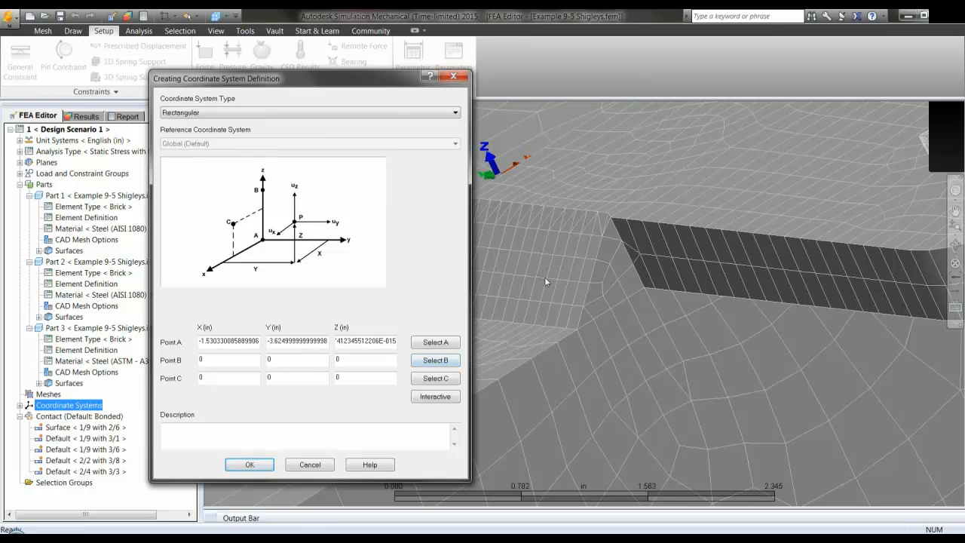
left_click(430, 361)
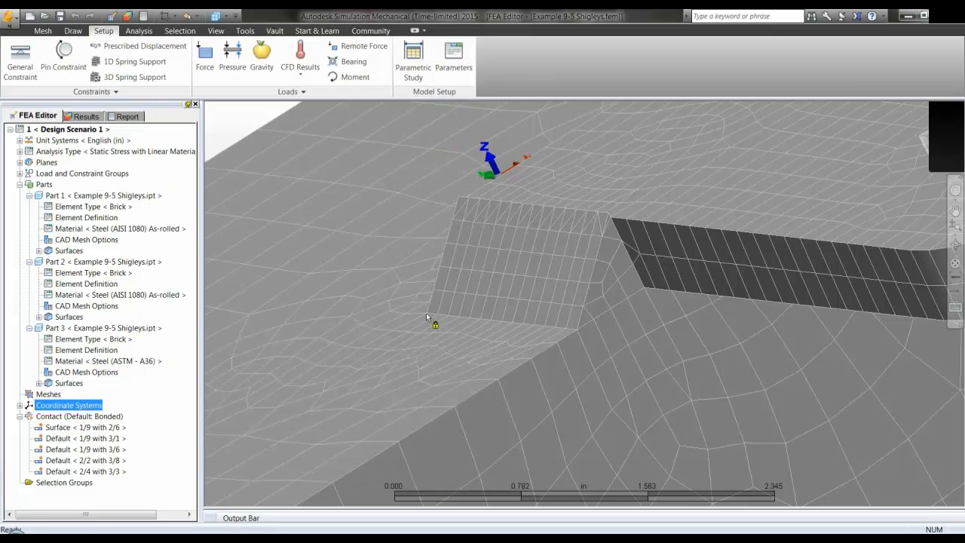
left_click(426, 318)
left_click(607, 376)
left_click(521, 251)
left_click(432, 460)
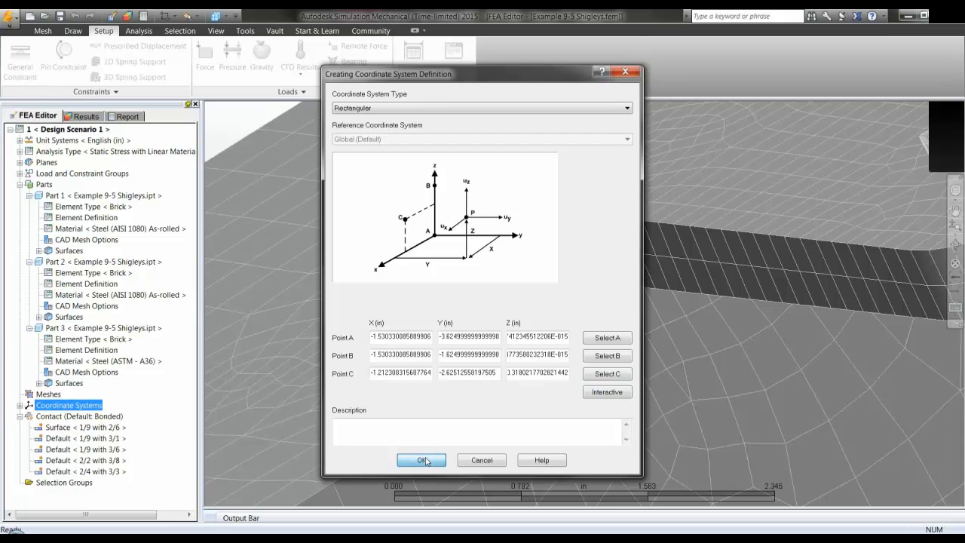
Assign the new coordinate system, Id 1, to the sloped surface of the fillet weld
scroll(594, 247, "down", 2)
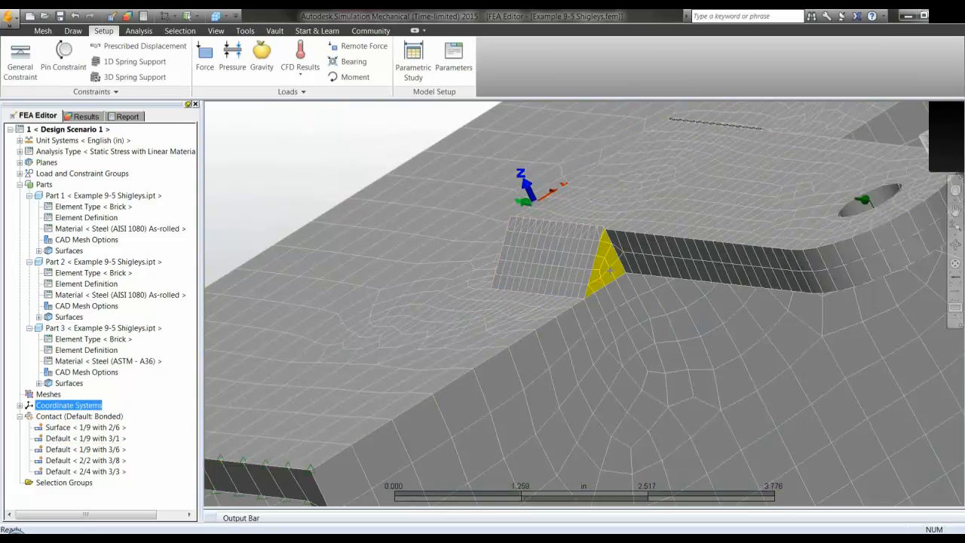
left_click(573, 269)
right_click(300, 167)
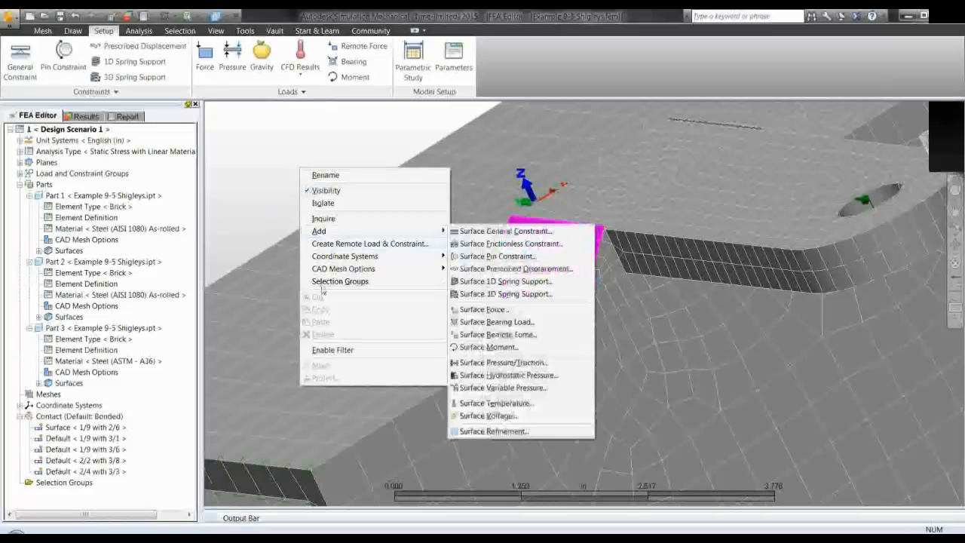
mouse_move(329, 230)
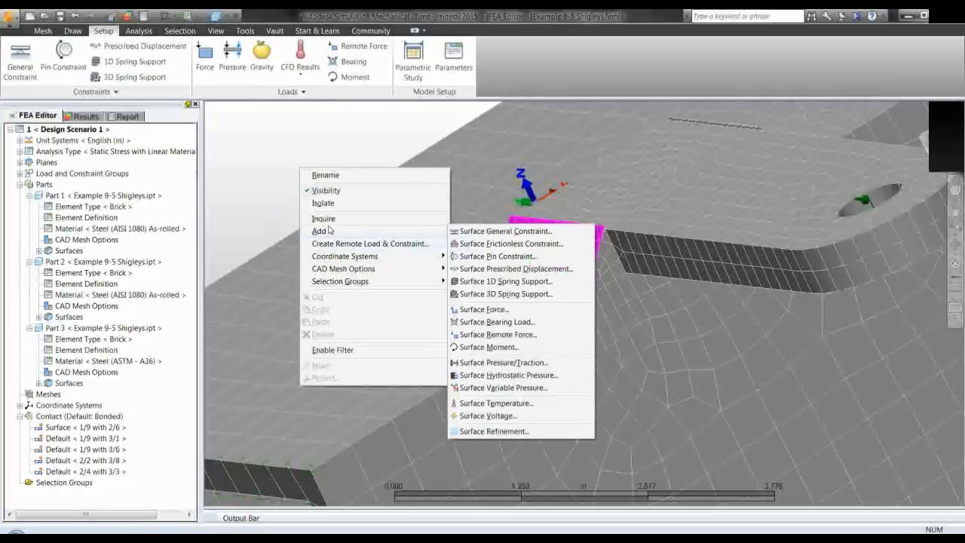
mouse_move(377, 256)
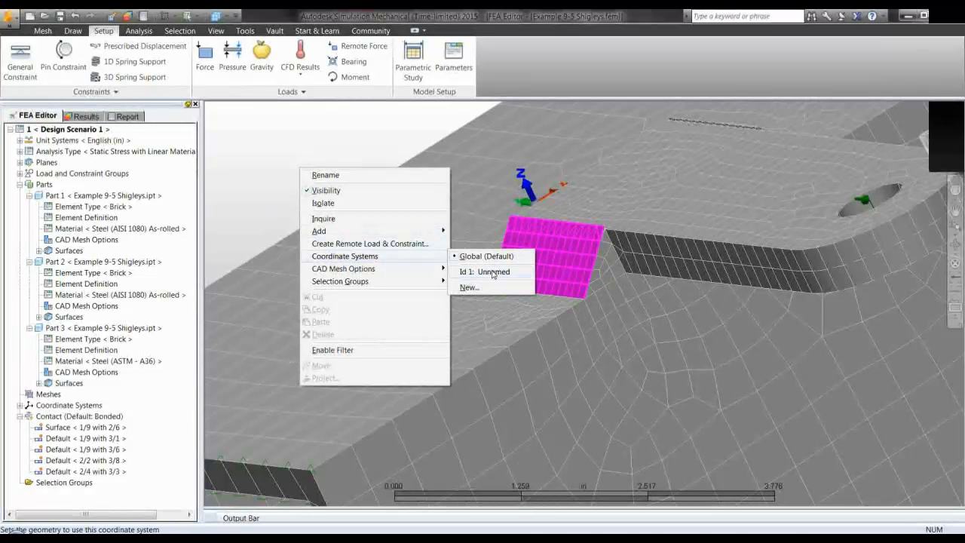
left_click(491, 272)
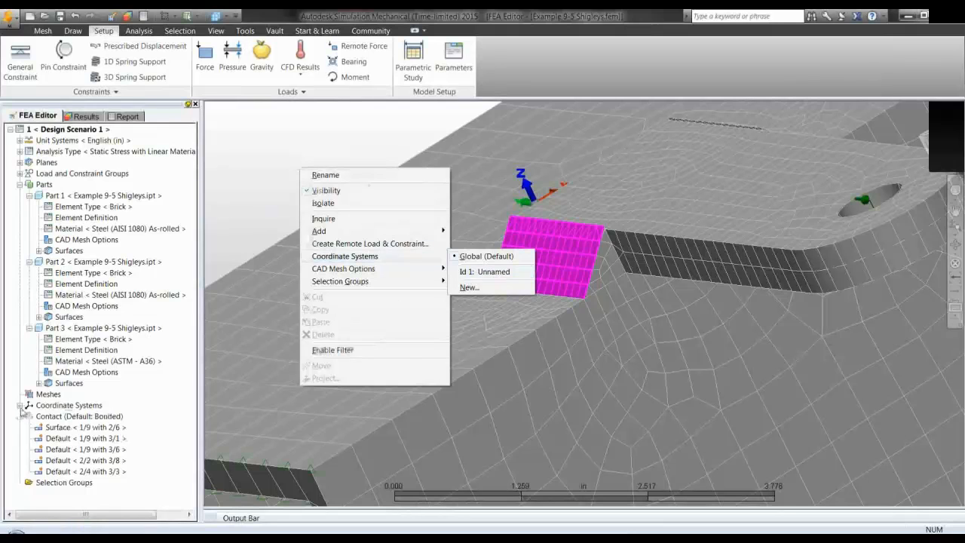
Rename the new rectangular coordinate system to "Fillet Left"
right_click(99, 428)
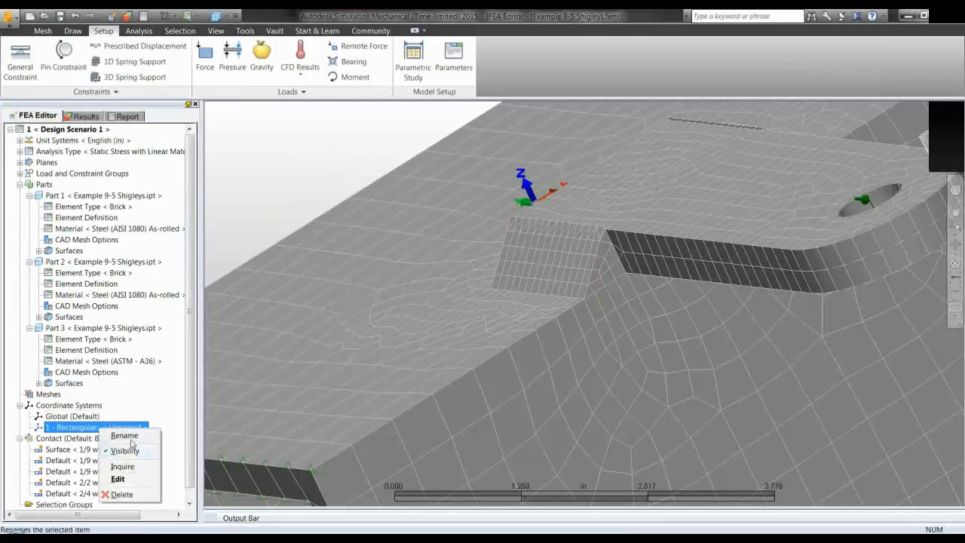
left_click(133, 442)
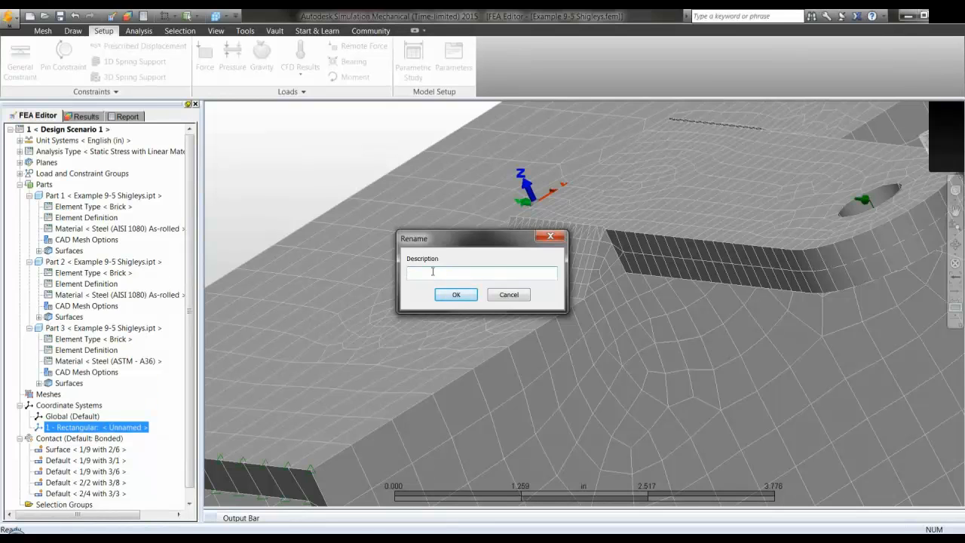
type("Fillet Left")
left_click(455, 294)
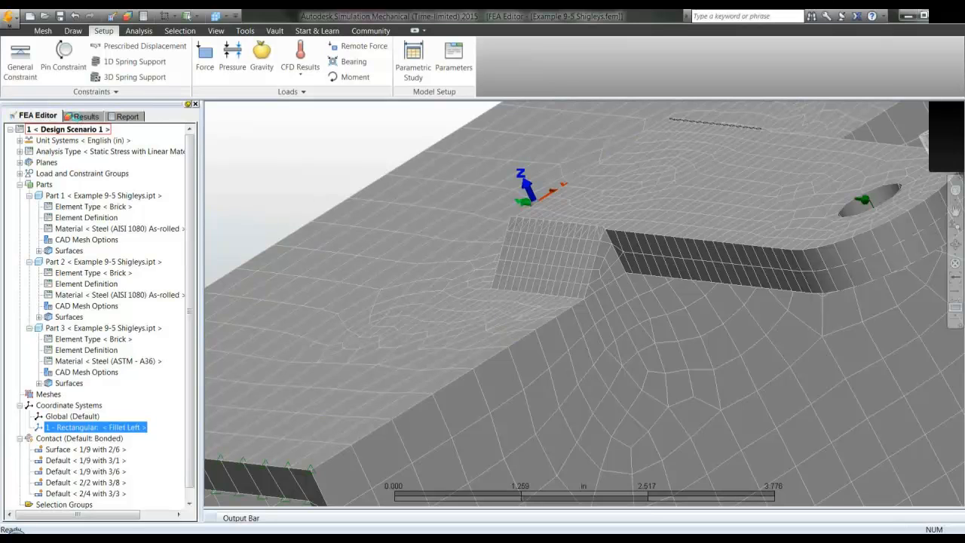
Activate the Fillet Left coordinate system in the results and examine the welds' YY tensor stress from the opposite side
left_click(81, 116)
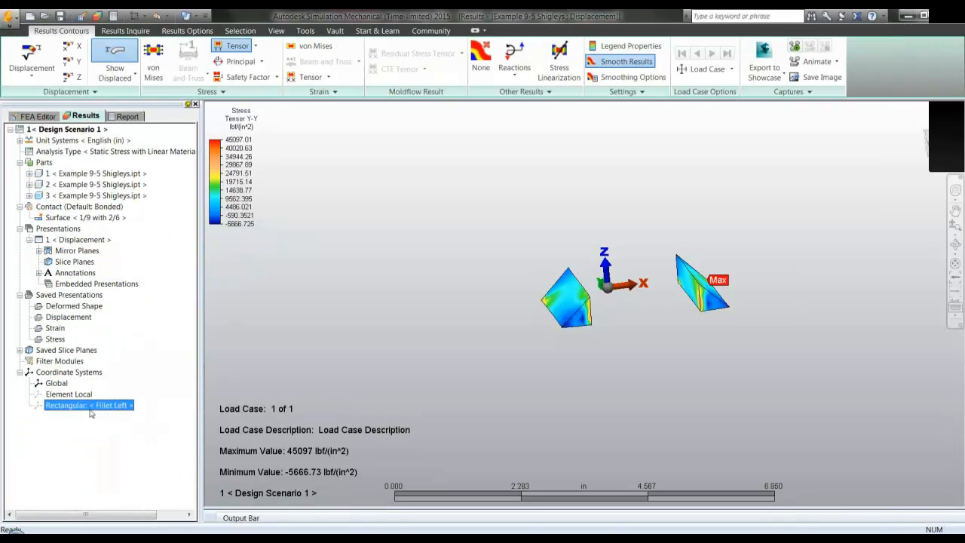
right_click(108, 405)
left_click(122, 413)
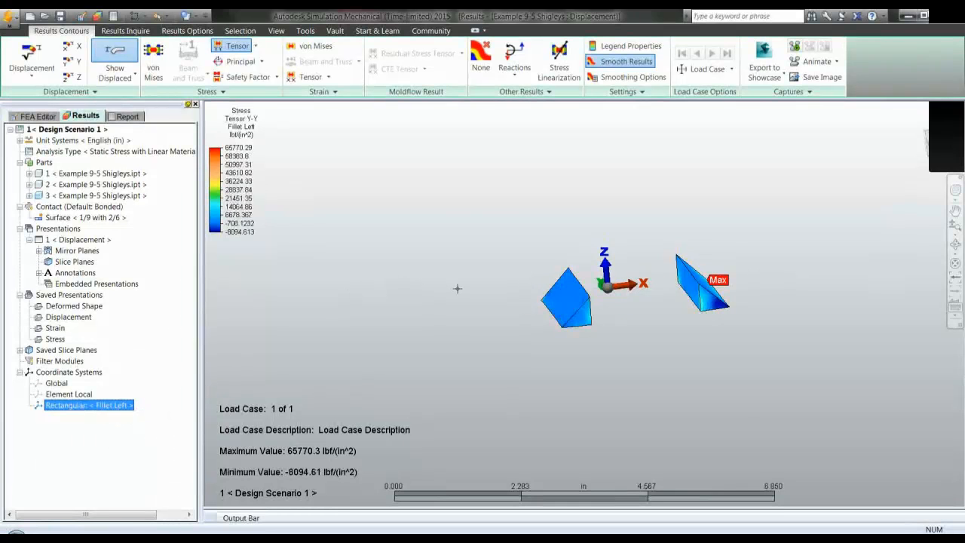
mouse_move(452, 288)
middle_mouse_down("shift")
mouse_move(498, 287)
mouse_move(495, 309)
mouse_move(585, 326)
middle_mouse_up("shift")
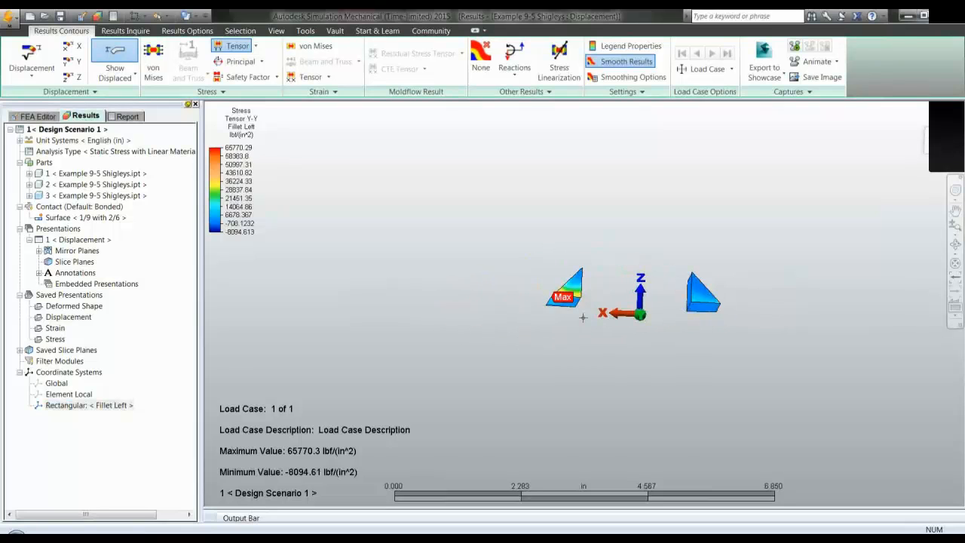
scroll(583, 305, "up", 4)
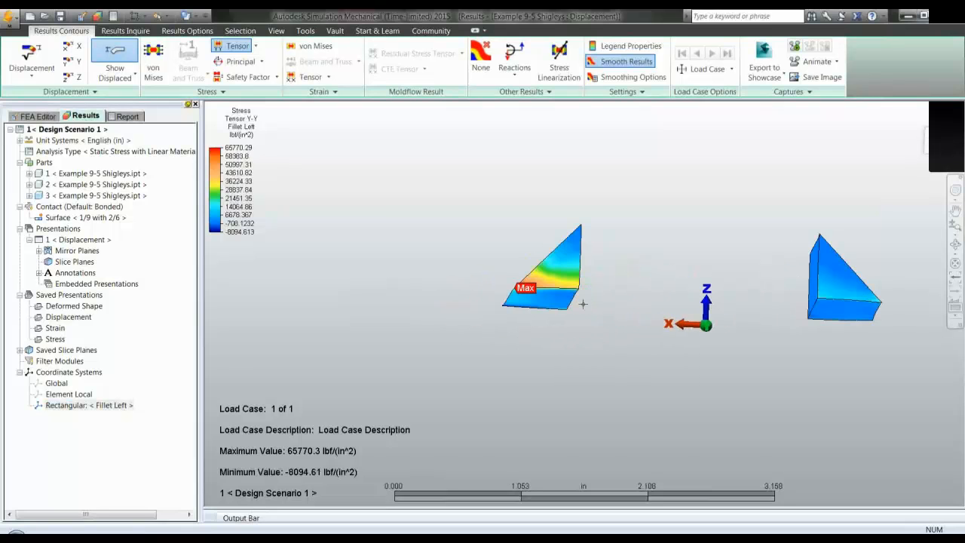
Assign the Fillet Left coordinate system, Id 1, to the weld's sloped surface in the FEA model
mouse_move(582, 303)
middle_mouse_down("shift")
mouse_move(593, 295)
mouse_move(570, 325)
mouse_move(625, 337)
middle_mouse_up("shift")
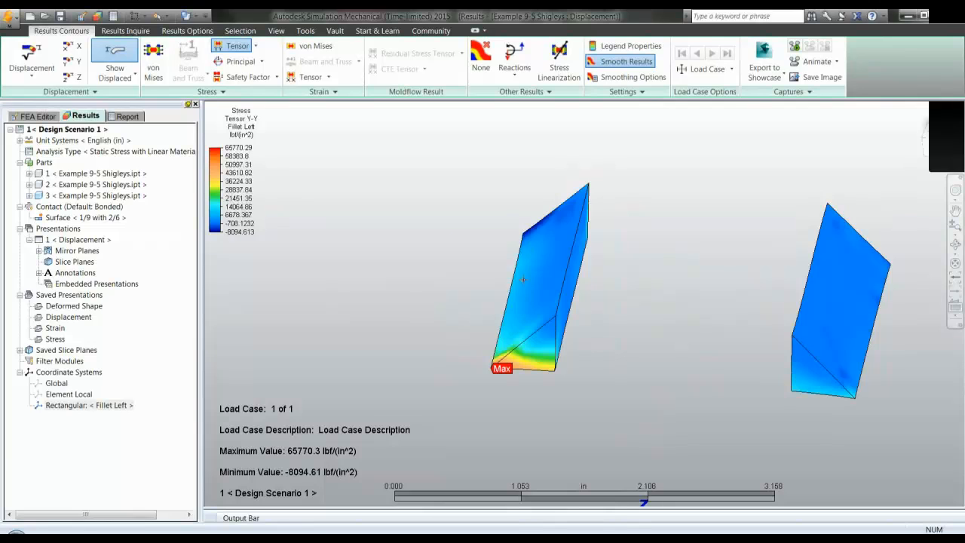
left_click(32, 118)
right_click(265, 163)
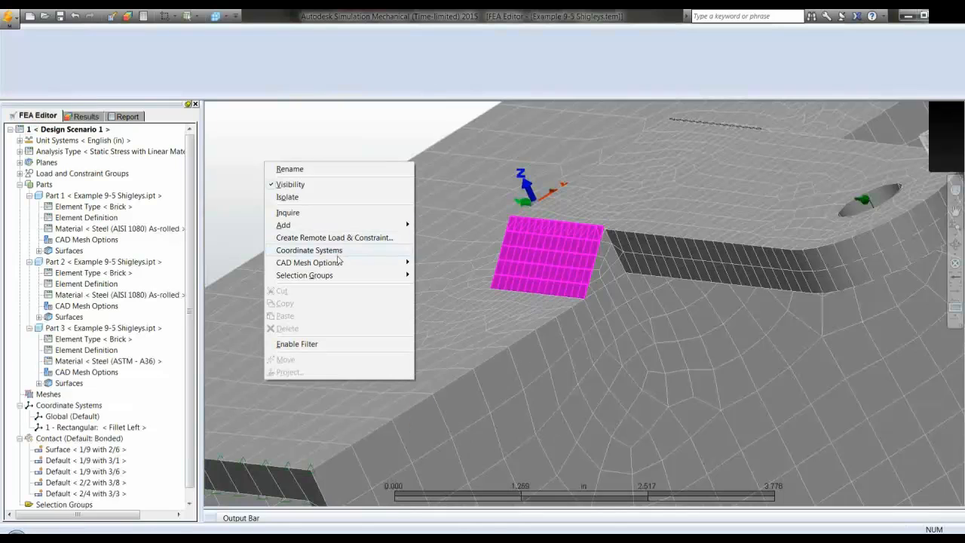
mouse_move(347, 251)
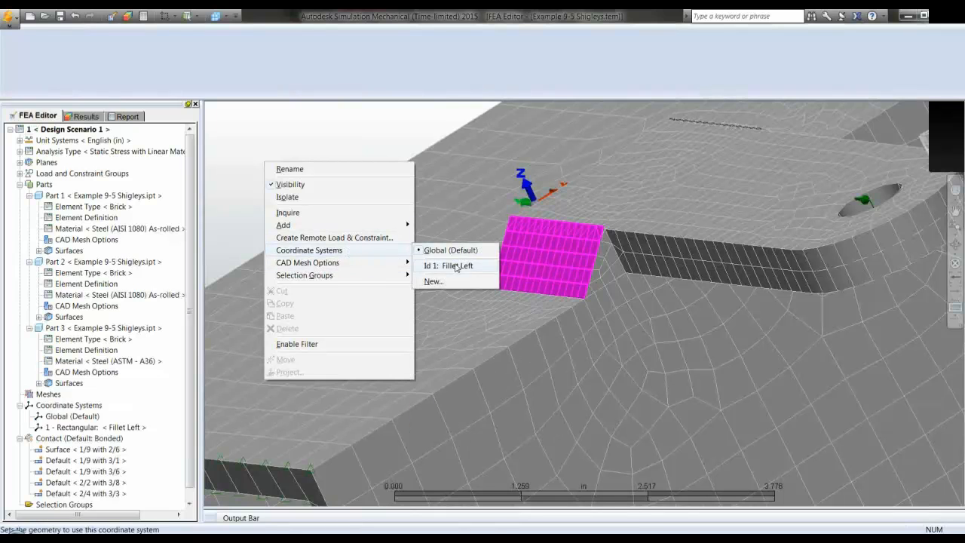
left_click(454, 266)
Examine the direction of the local coordinate axes on the meshed sloped face of the weld
middle_click_drag(640, 281, 614, 284)
scroll(589, 244, "up", 5)
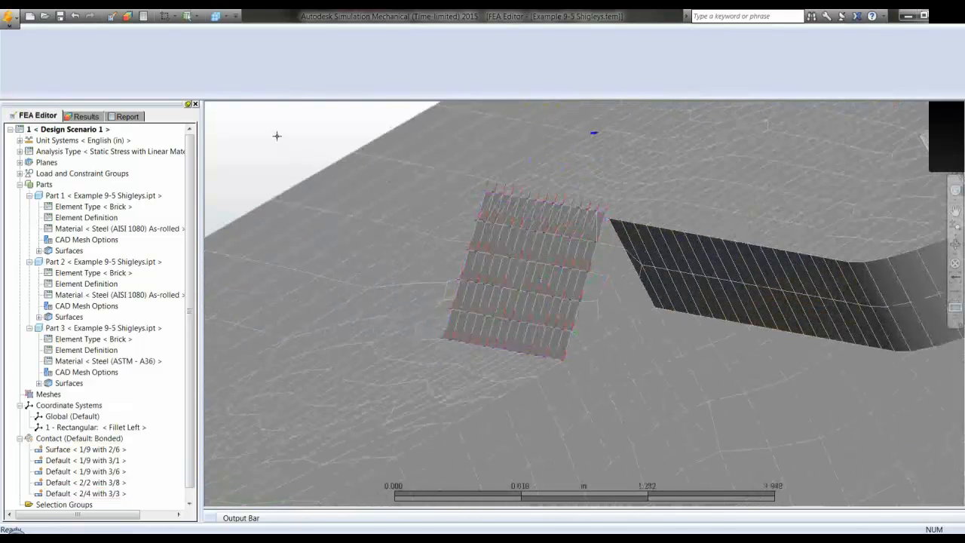
middle_click_drag(372, 209, 399, 219)
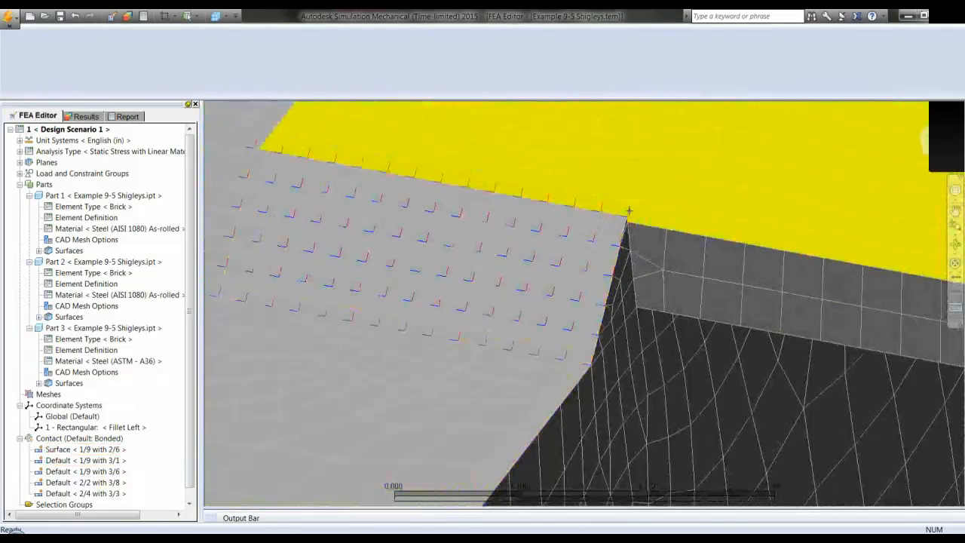
left_click(83, 493)
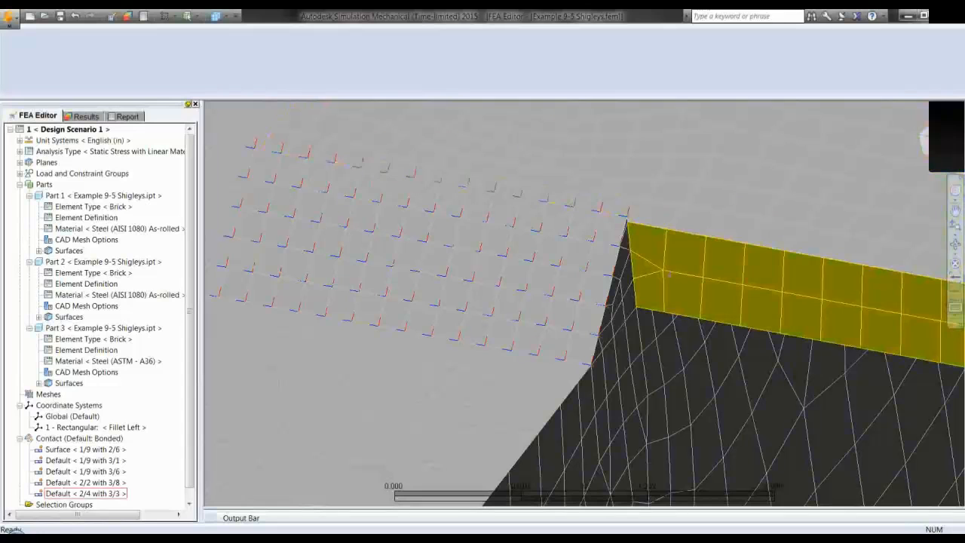
middle_click_drag(669, 274, 631, 267)
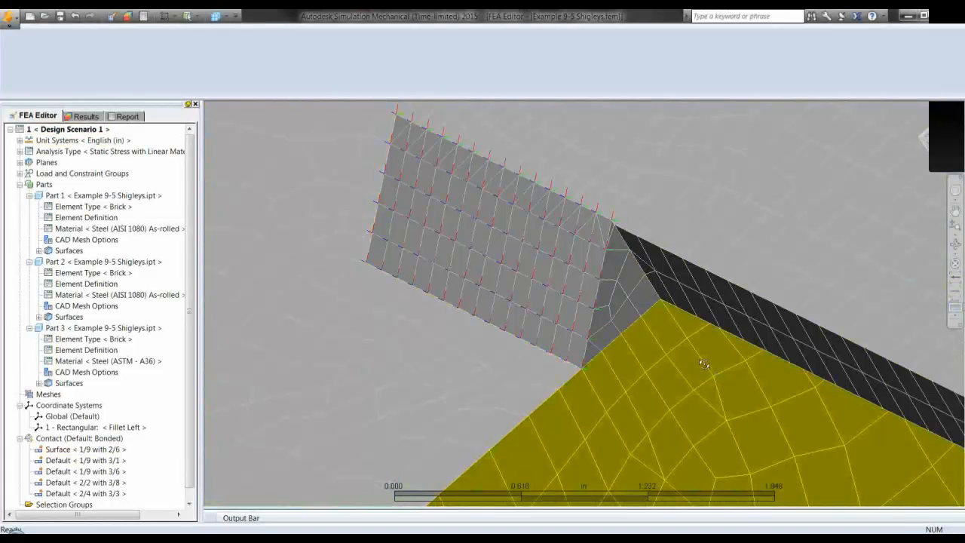
middle_click_drag(703, 364, 578, 129)
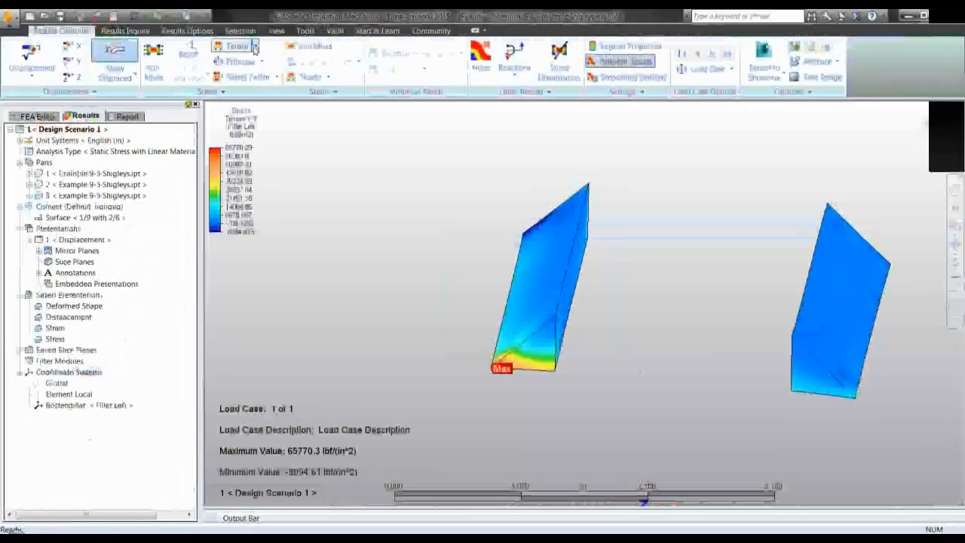
Display the YY component of the stress tensor in the results and inspect it on the weld faces
left_click(237, 46)
left_click(247, 92)
middle_click_drag(457, 282, 496, 273)
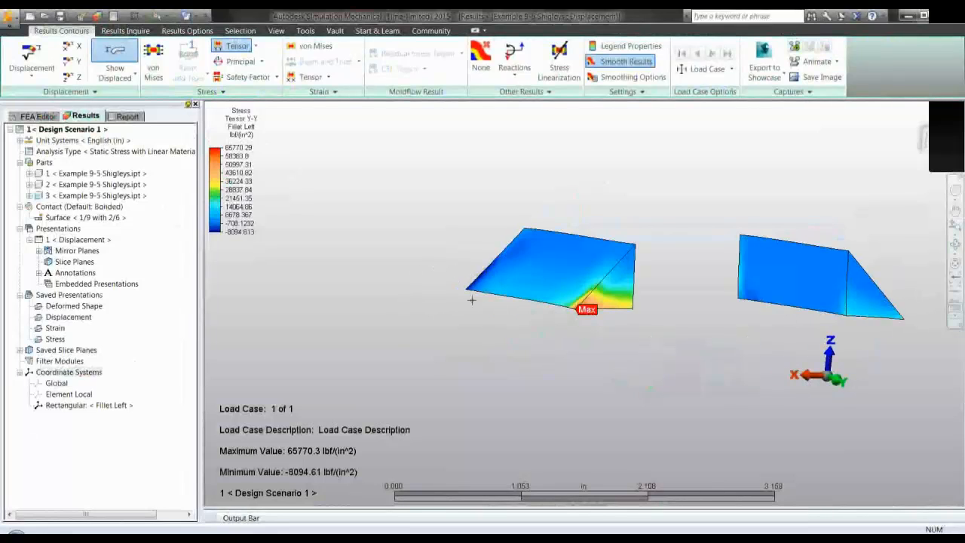
mouse_move(465, 307)
middle_mouse_down()
mouse_move(427, 274)
mouse_move(433, 264)
mouse_move(428, 287)
mouse_move(438, 301)
middle_mouse_up()
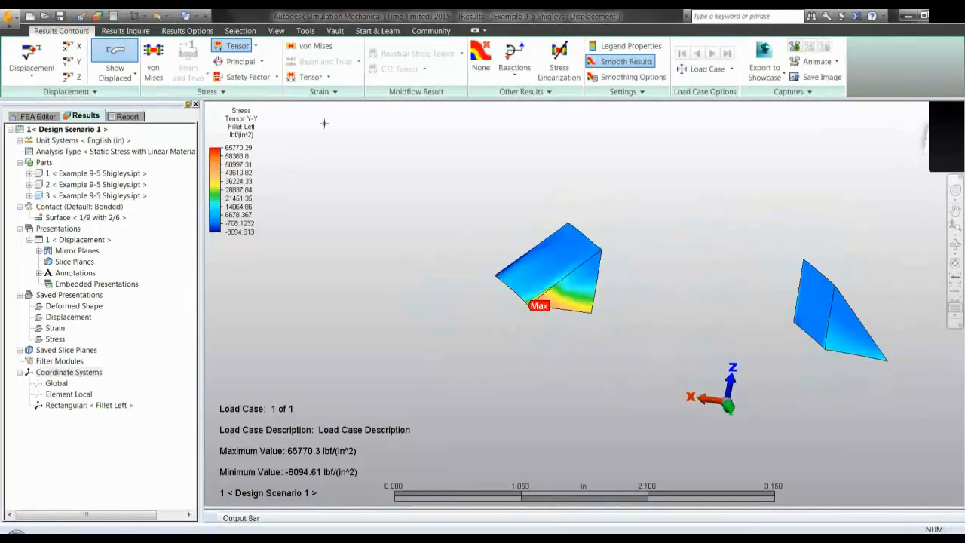
Display the ZX component of the stress tensor and inspect it along both fillet welds
left_click(255, 46)
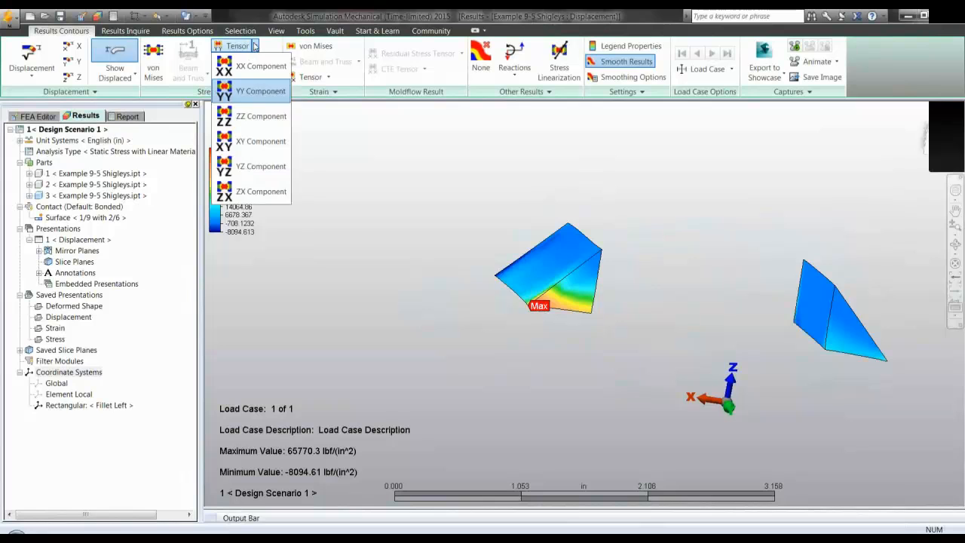
left_click(249, 192)
mouse_move(346, 215)
middle_mouse_down()
mouse_move(441, 211)
mouse_move(438, 247)
middle_mouse_up()
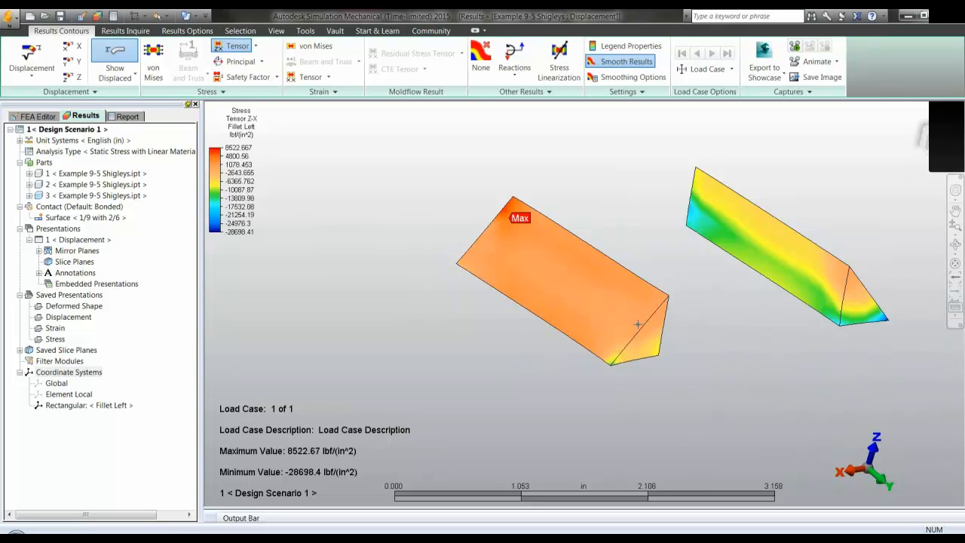
Check the local axis directions at the triangular end of the weld in the FEA model
left_click(37, 117)
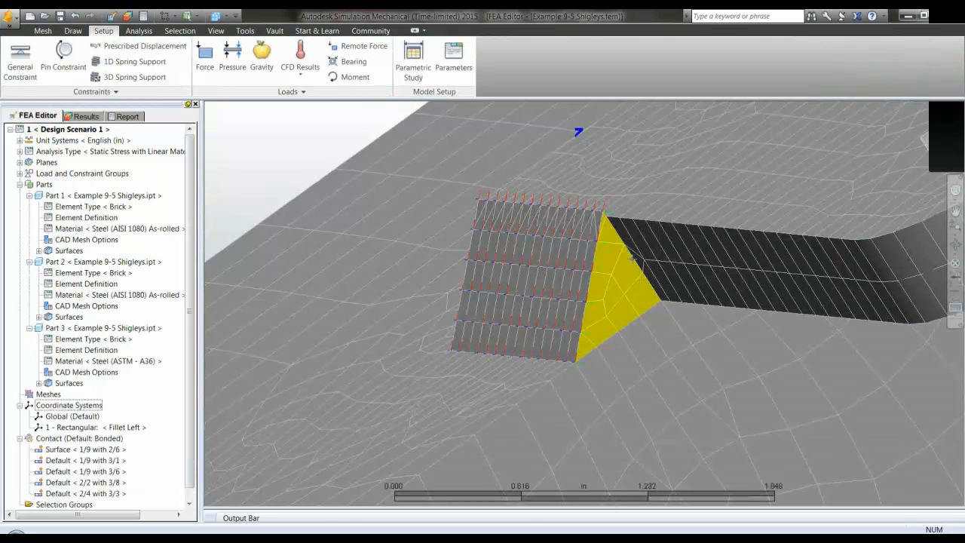
scroll(574, 285, "up", 5)
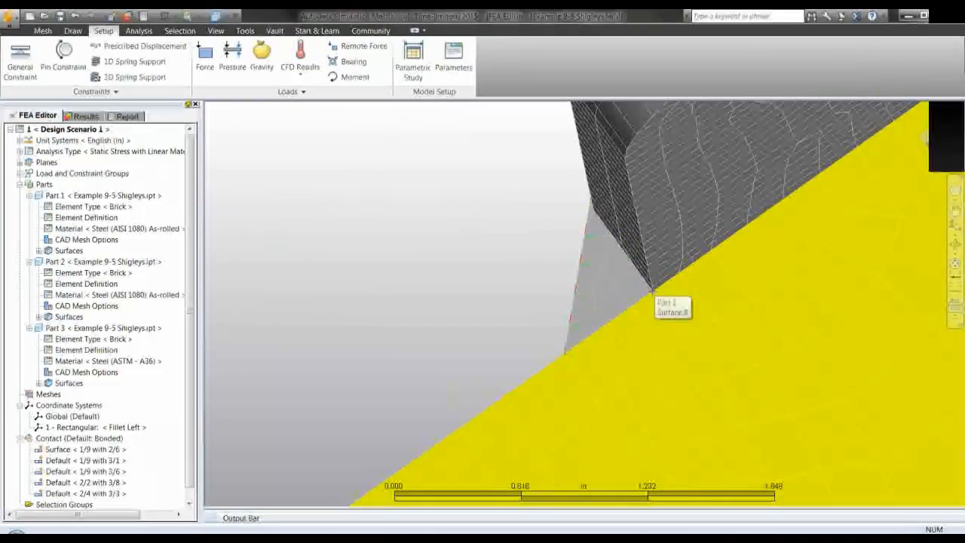
middle_click_drag(609, 292, 637, 294)
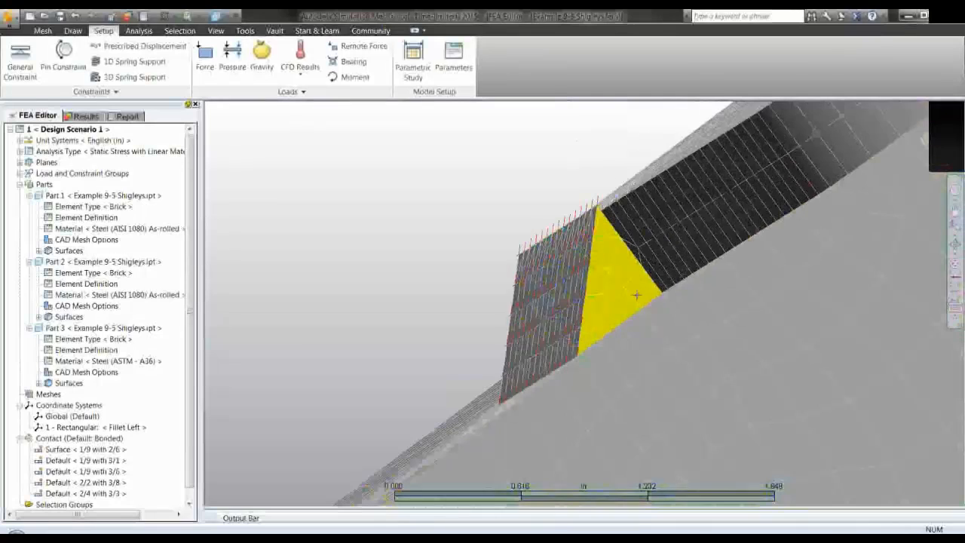
Display the XY component of the stress tensor in the results and inspect the welds' end and bottom faces
left_click(83, 116)
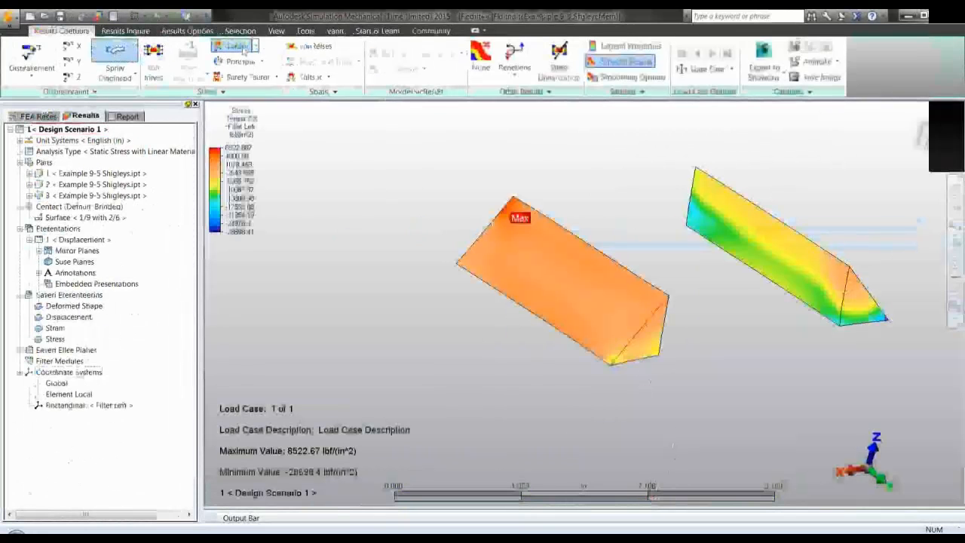
left_click(257, 46)
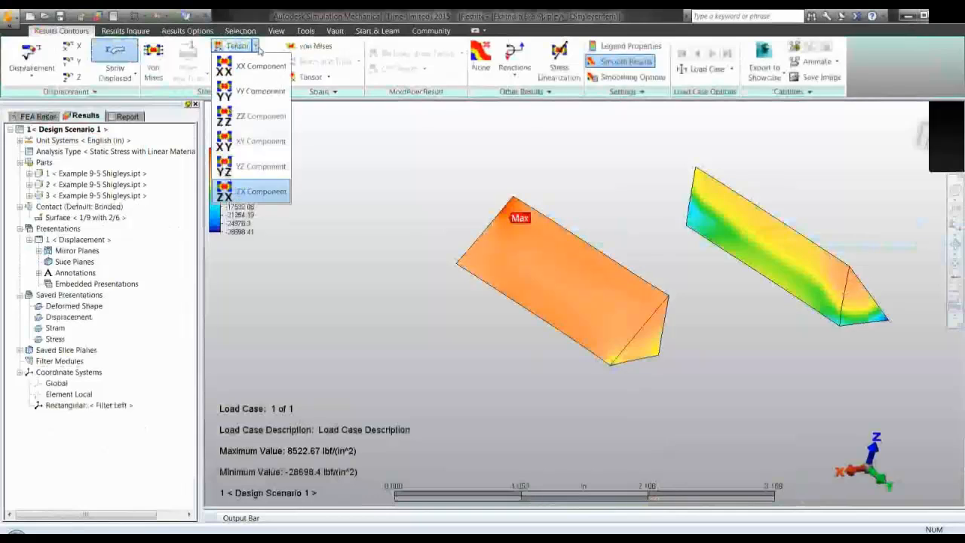
left_click(257, 143)
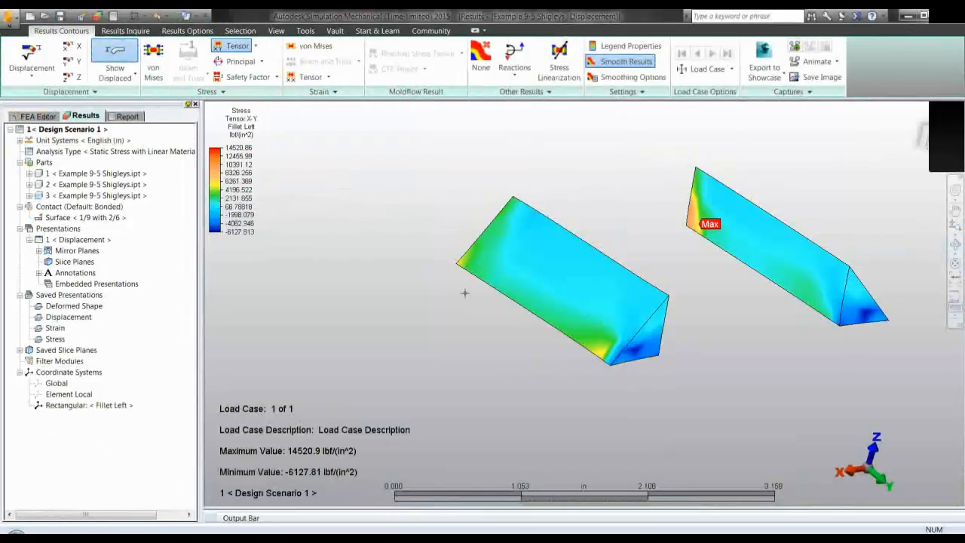
mouse_move(471, 299)
middle_mouse_down()
mouse_move(407, 285)
mouse_move(474, 319)
mouse_move(457, 312)
mouse_move(468, 299)
middle_mouse_up()
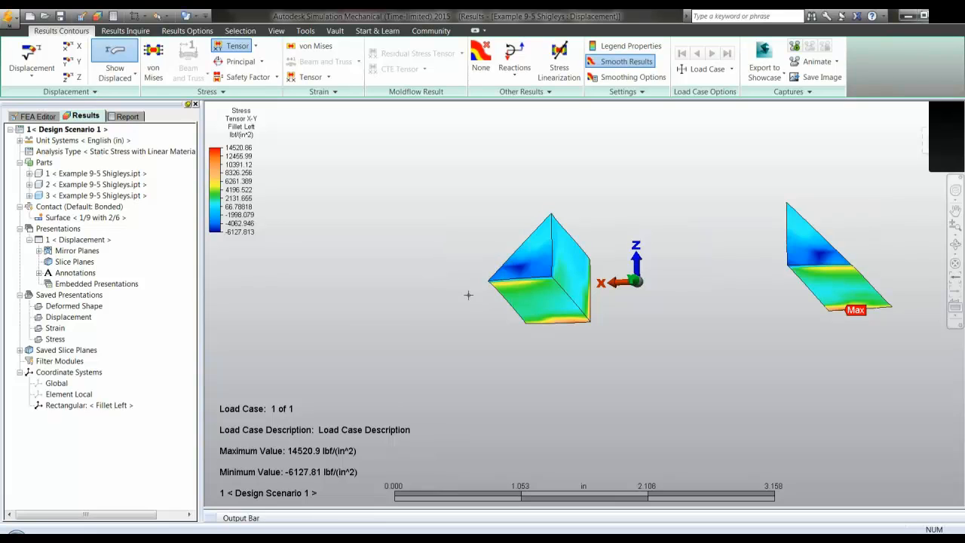
Compare the local axes on the weld's sloped face in the FEA model with the XY tensor stress result
left_click(39, 116)
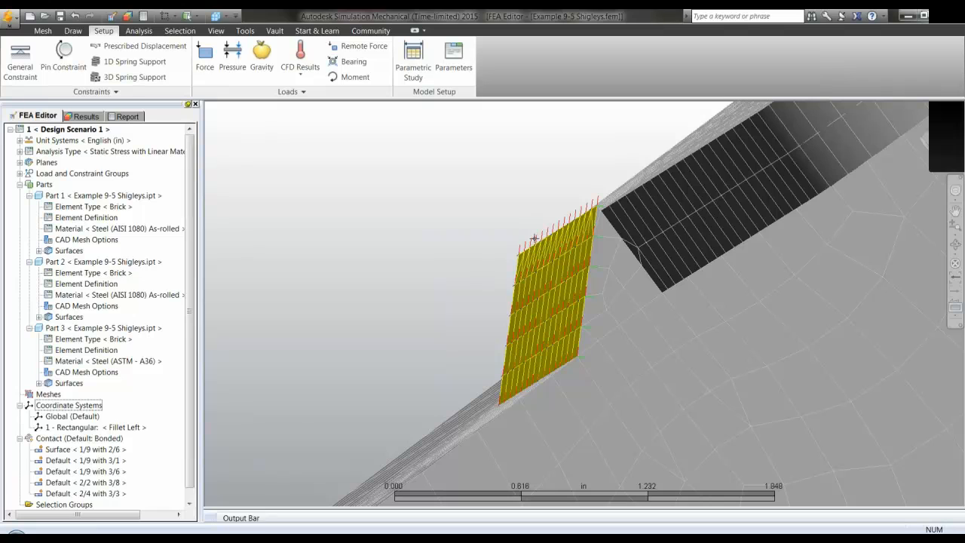
left_click(368, 209)
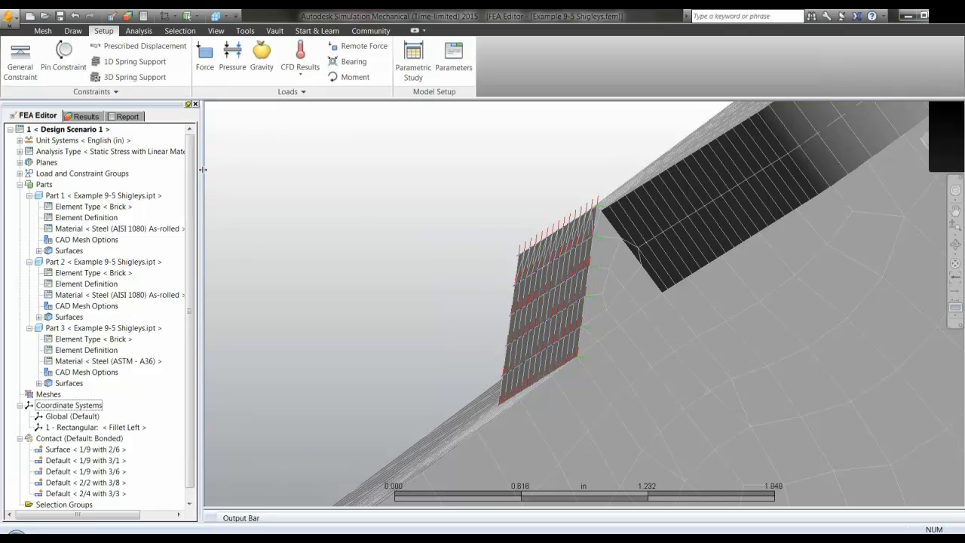
left_click(73, 118)
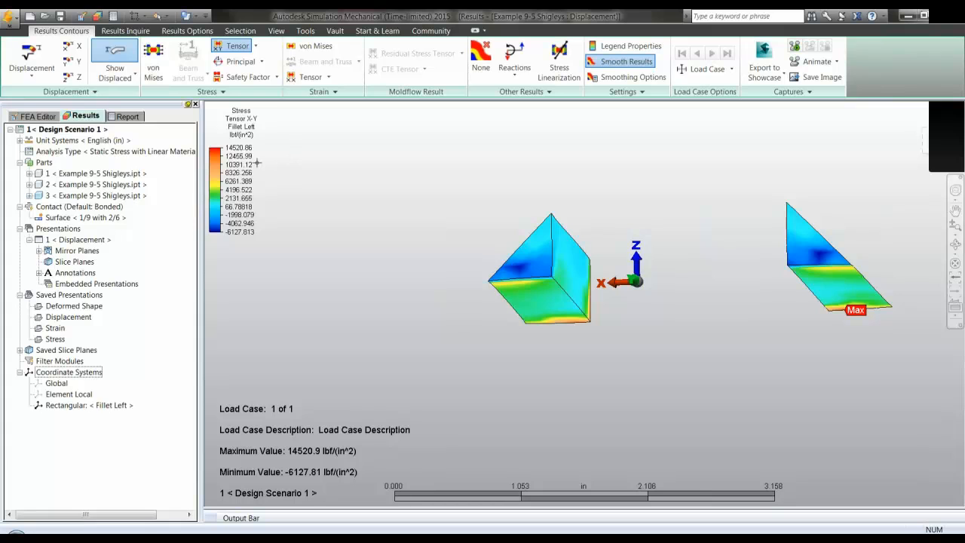
left_click(33, 117)
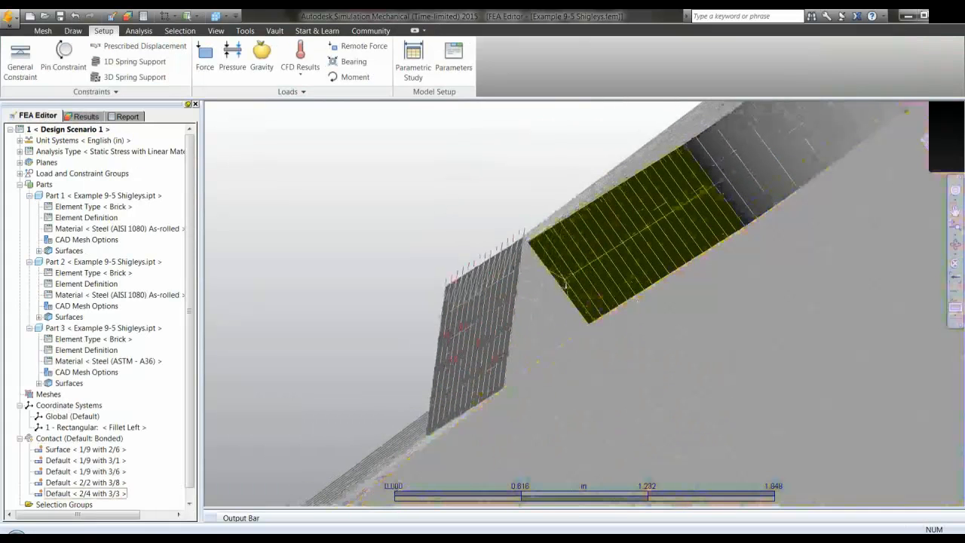
scroll(564, 285, "down", 6)
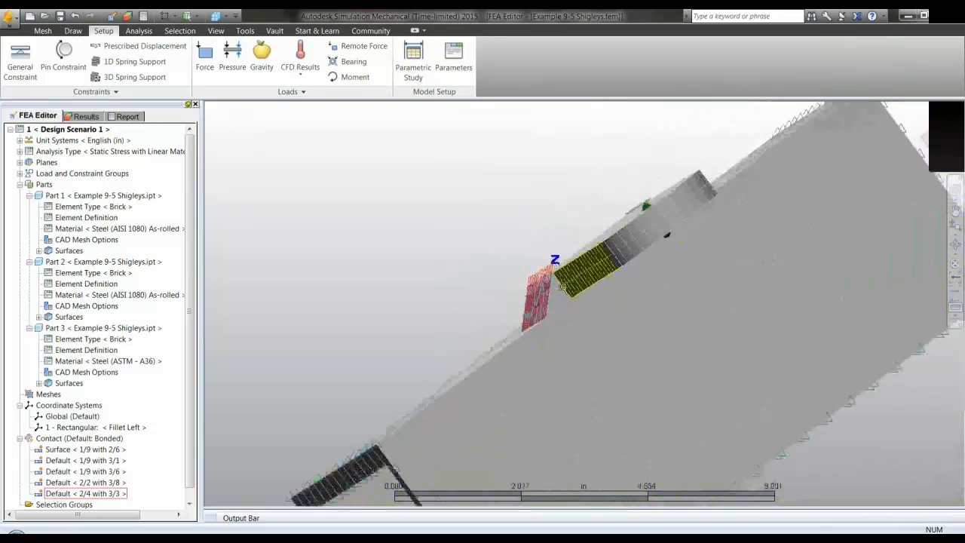
scroll(563, 287, "down", 2)
middle_click_drag(439, 232, 495, 267)
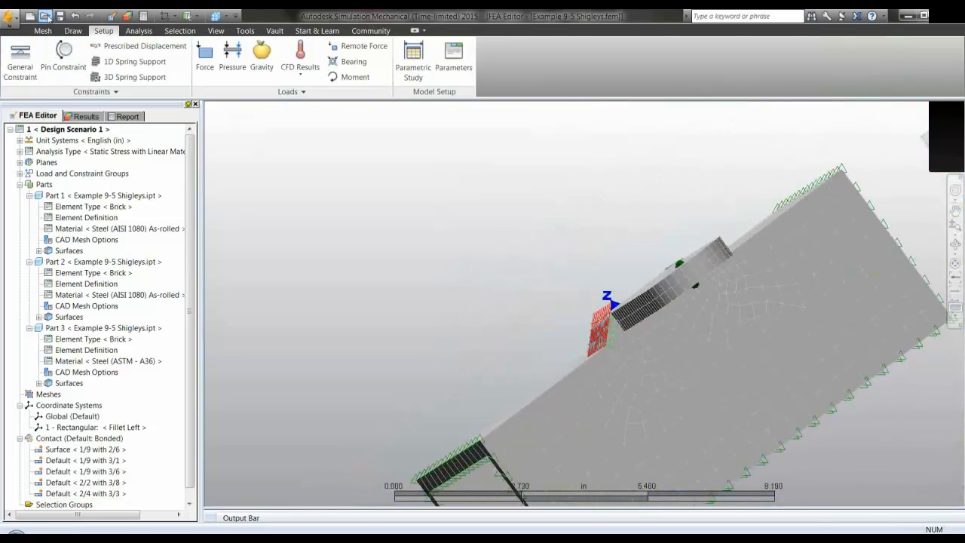
Open the model Plates.fem, saving the changes to the current model
left_click(47, 17)
scroll(582, 268, "down", 1)
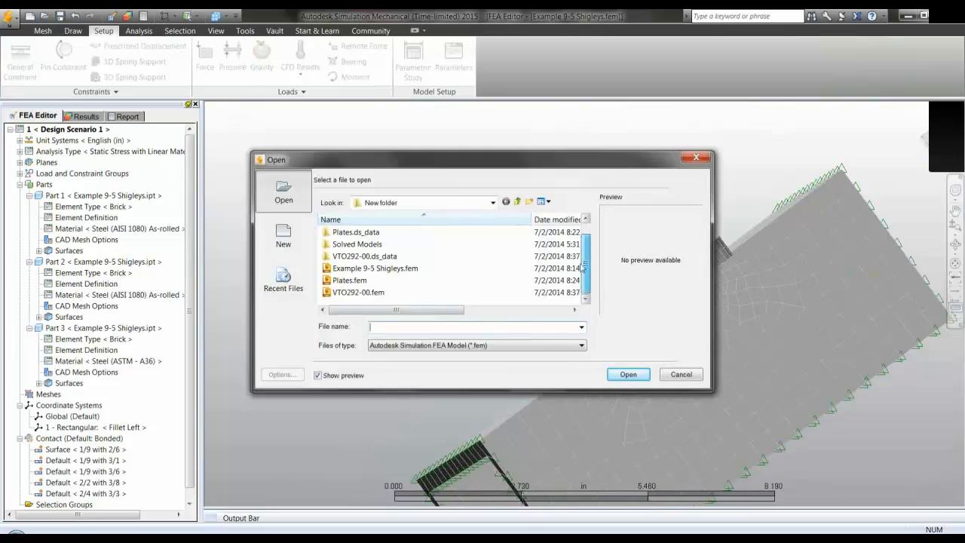
scroll(581, 268, "up", 1)
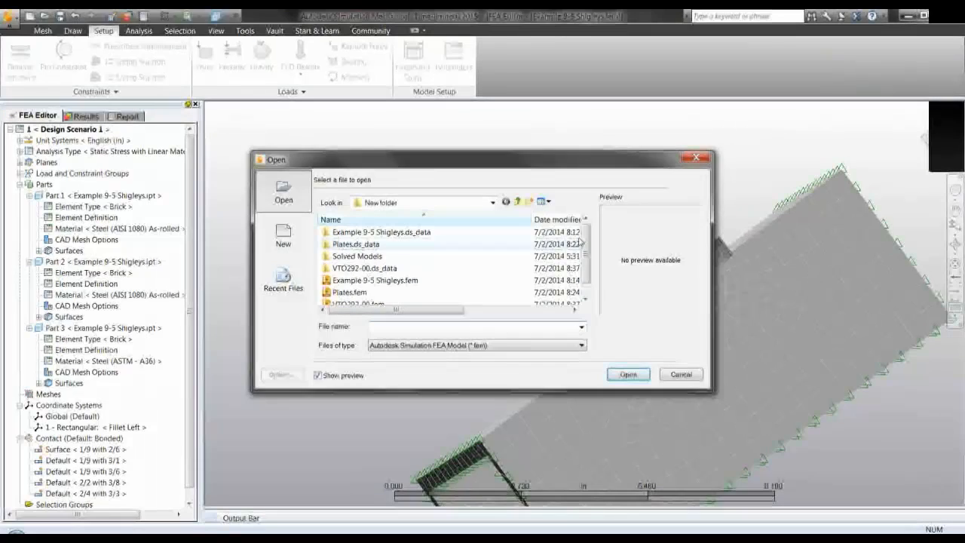
left_click(350, 293)
left_click(627, 374)
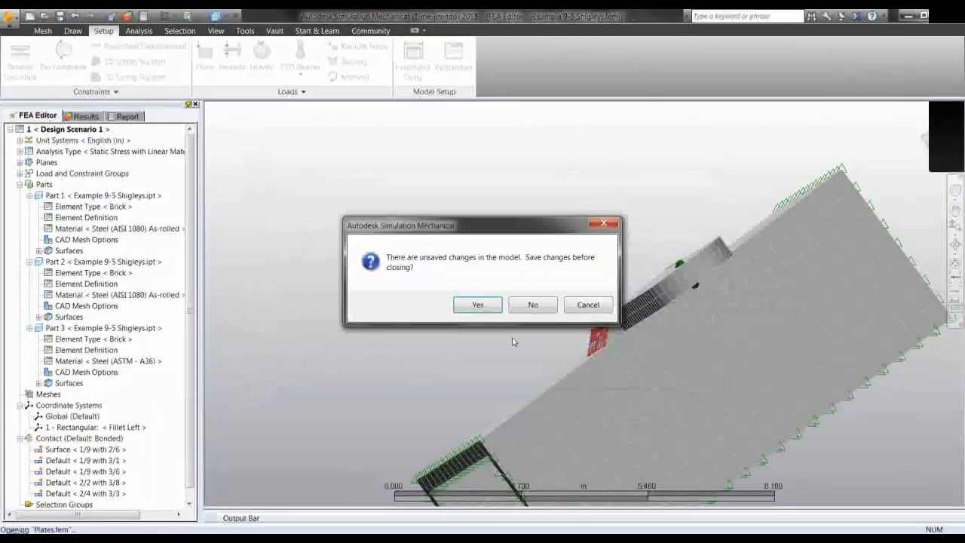
left_click(473, 304)
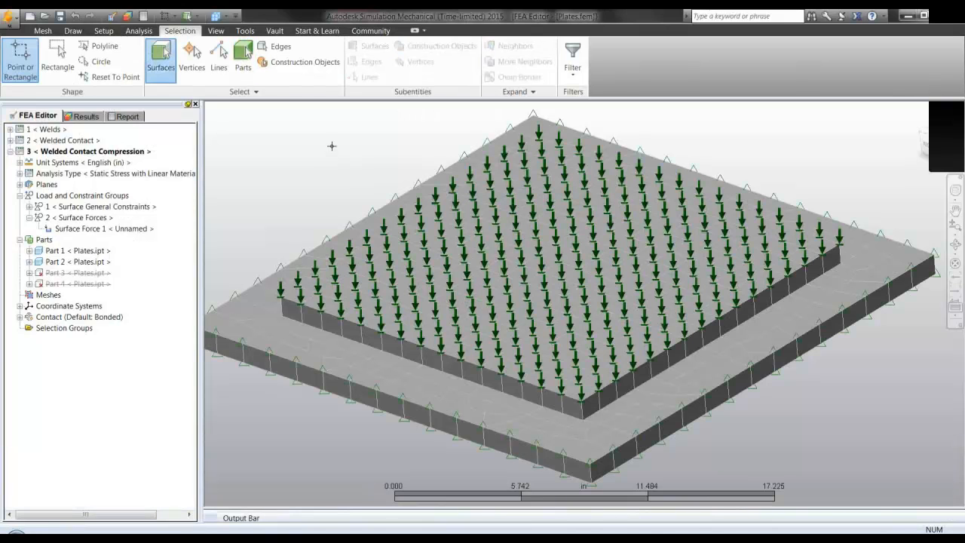
Review the contact, output and solution settings in the analysis parameters of the Welded Contact Compression scenario, and close them without changes
right_click(332, 148)
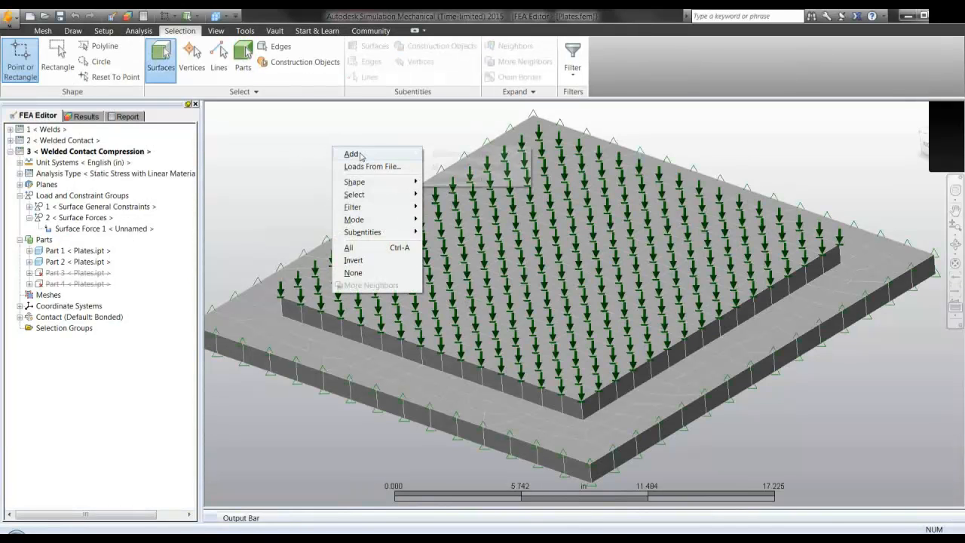
left_click(265, 171)
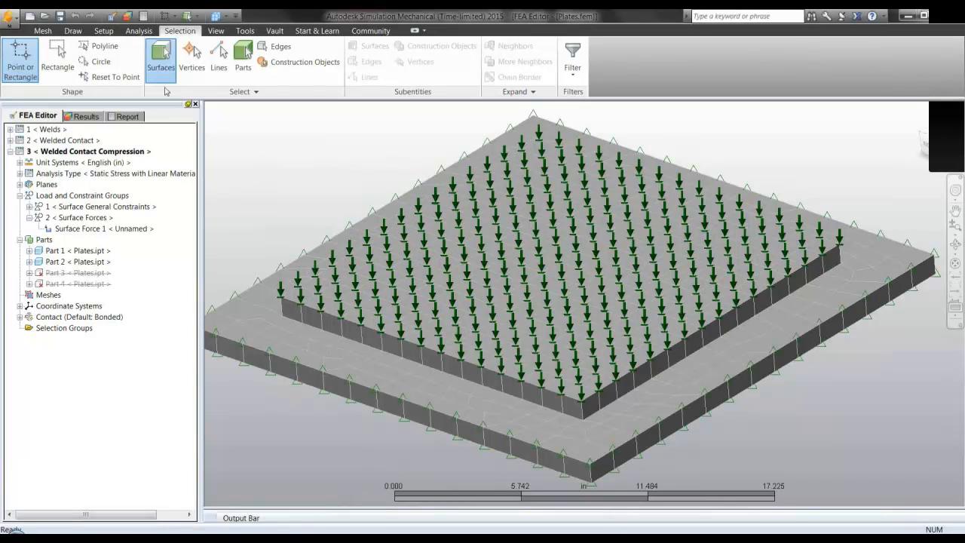
left_click(104, 30)
left_click(453, 58)
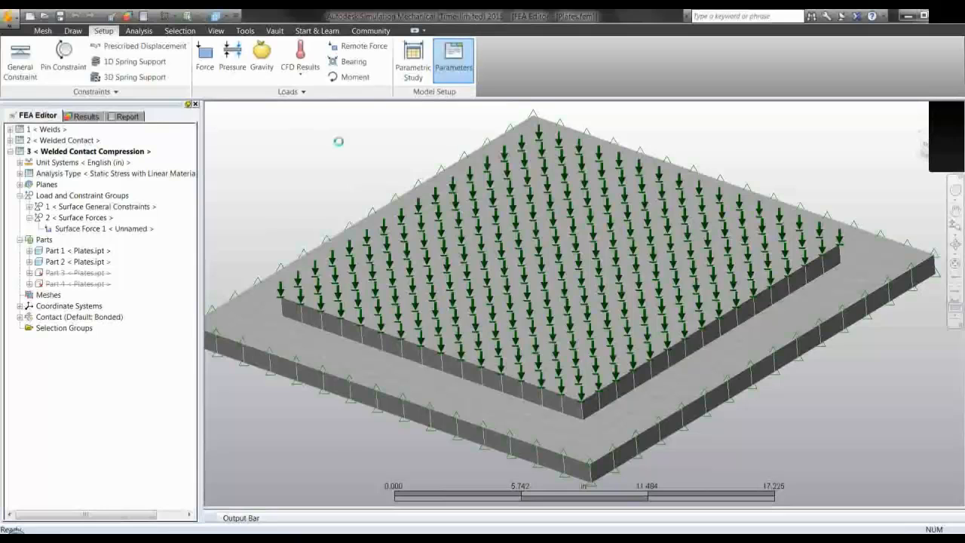
left_click(604, 159)
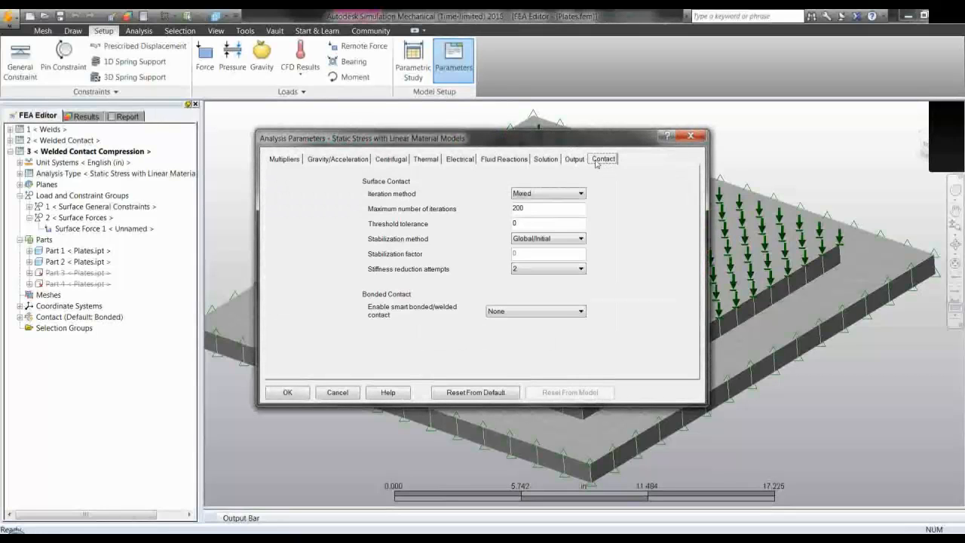
left_click(575, 159)
left_click(547, 159)
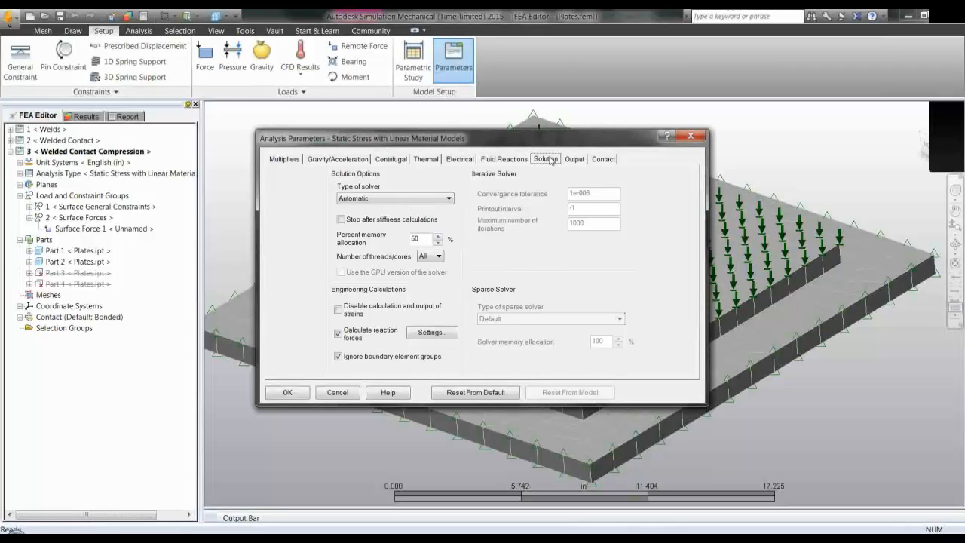
left_click(690, 136)
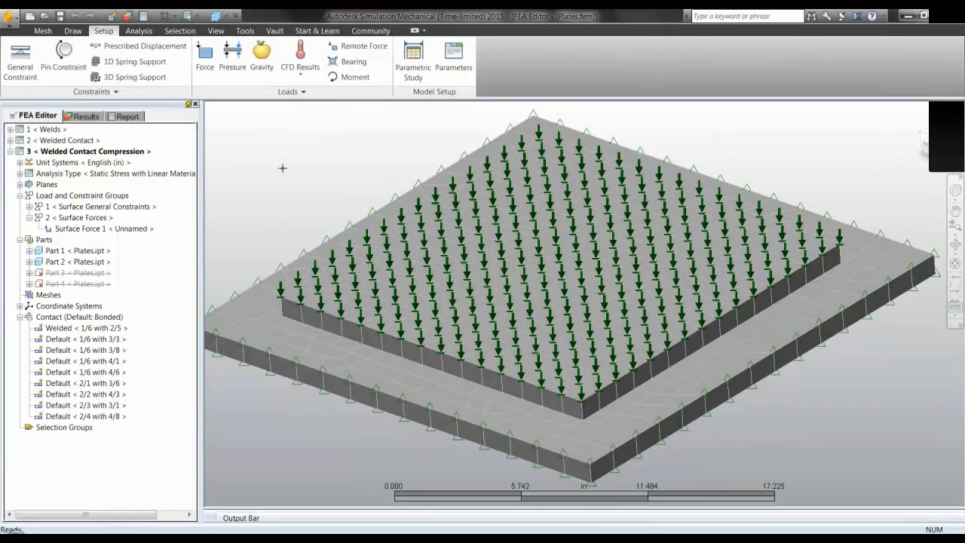
right_click(279, 168)
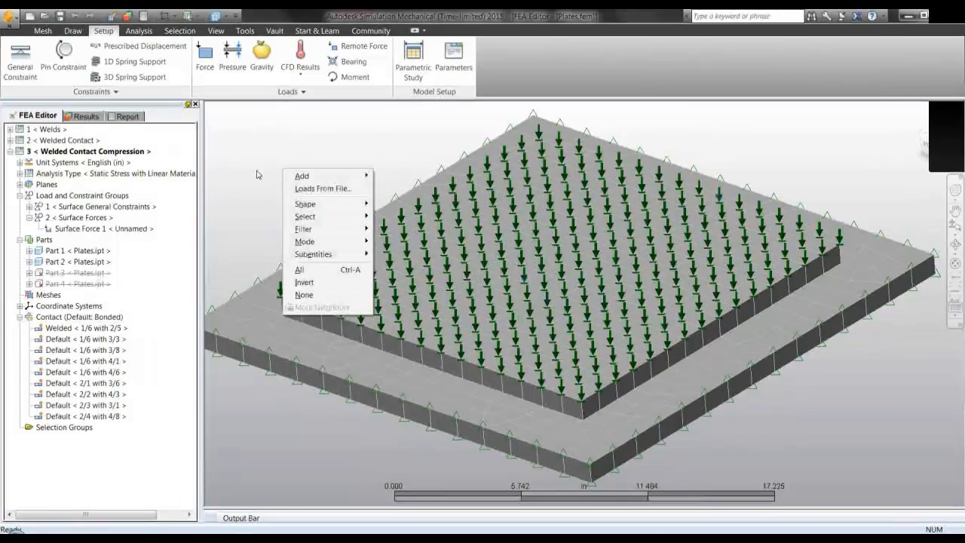
key("Escape")
left_click(79, 205)
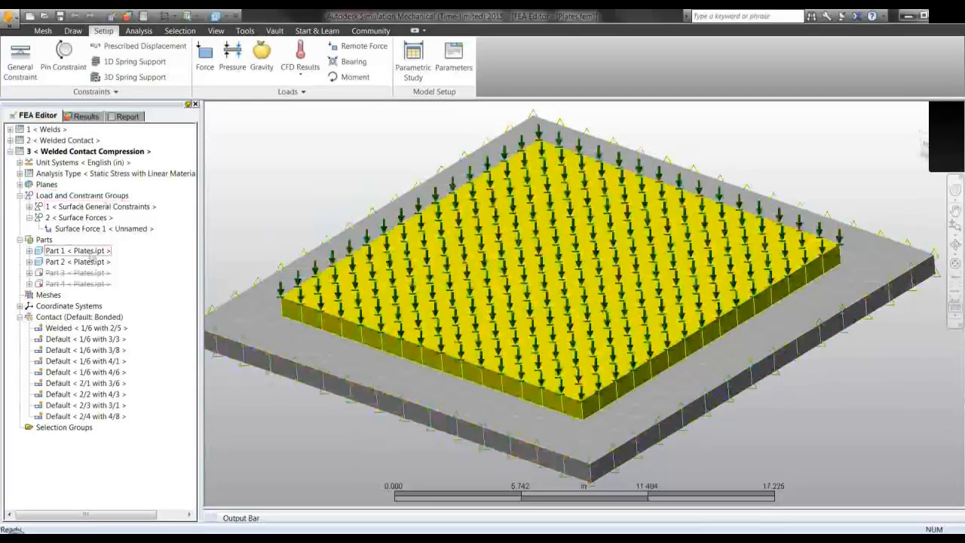
left_click(75, 250)
right_click(251, 184)
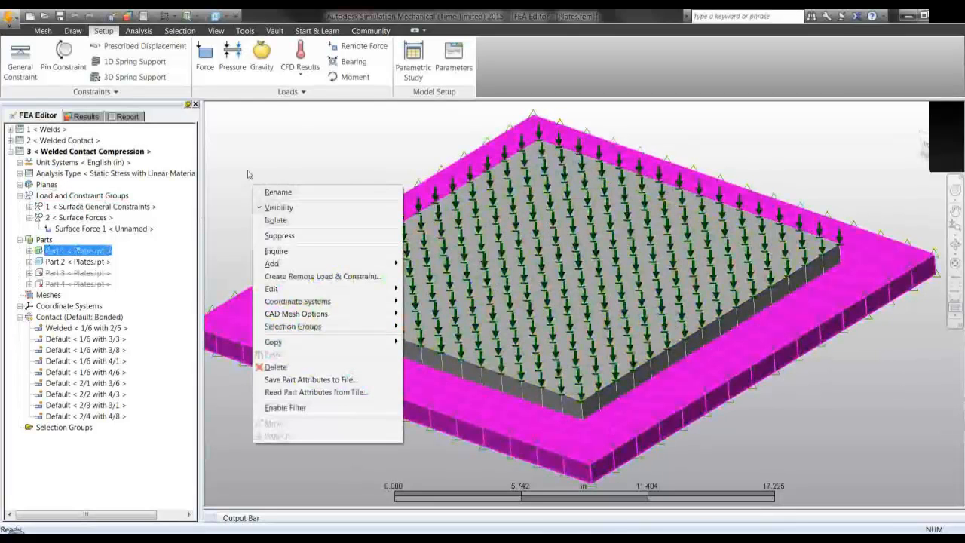
left_click(299, 143)
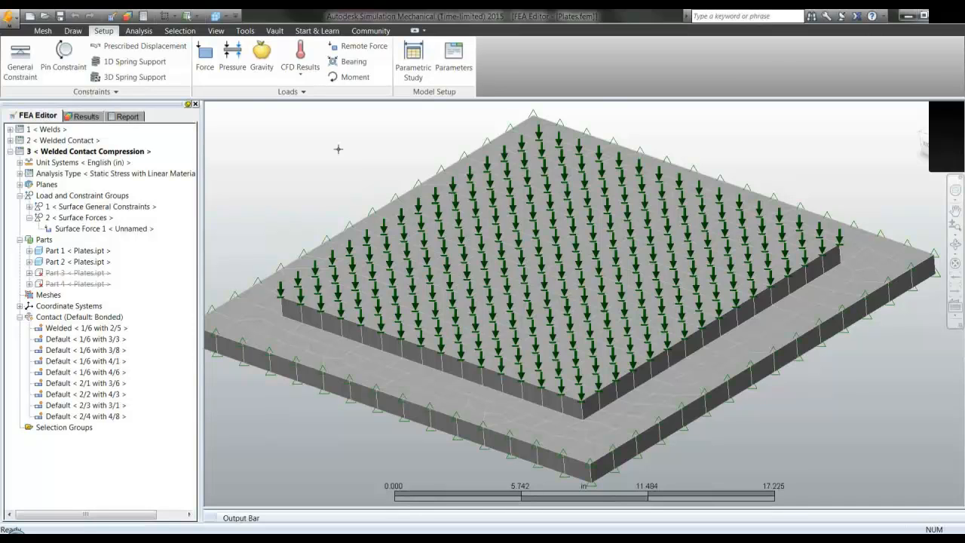
Activate the Welded Contact design scenario and open its reaction force calculation settings from the solution options of the analysis parameters
right_click(76, 141)
left_click(97, 165)
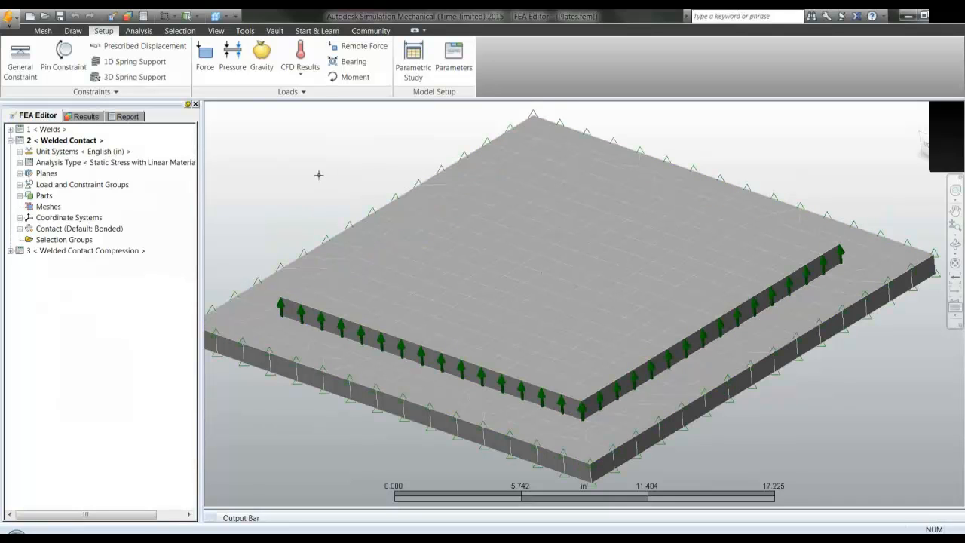
left_click(445, 60)
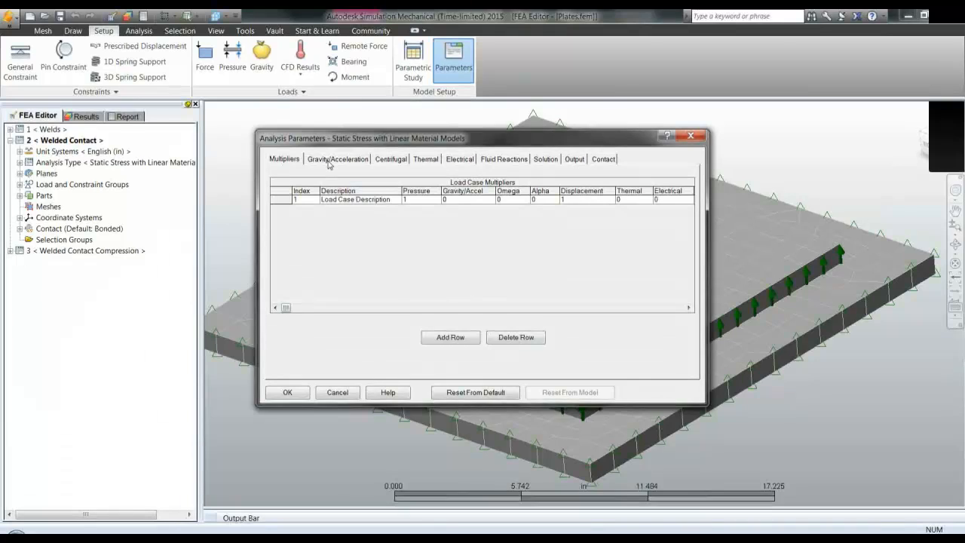
left_click(543, 159)
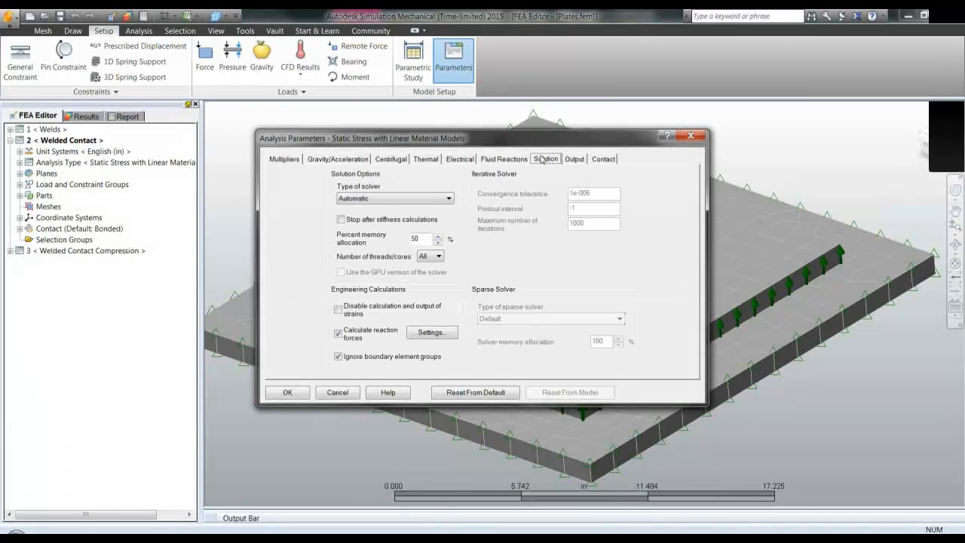
left_click(427, 337)
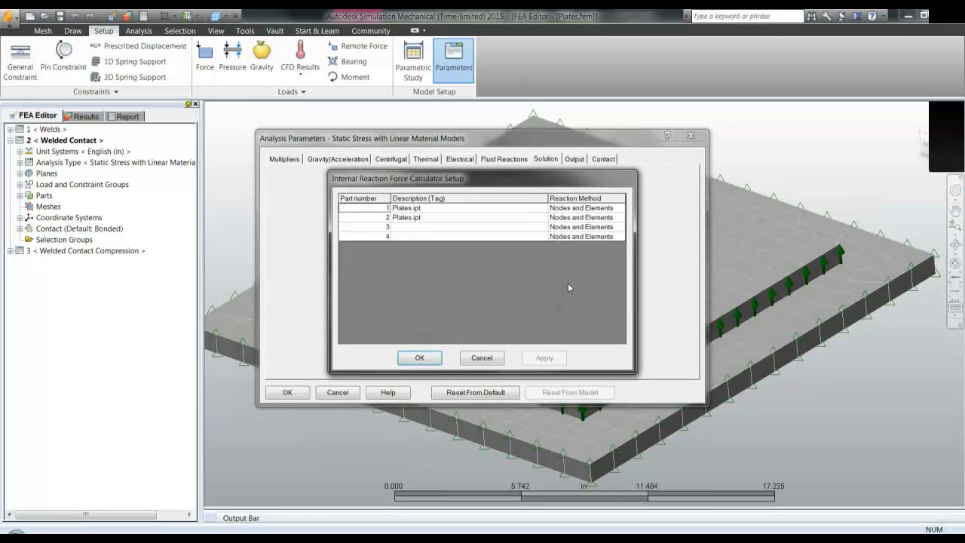
Try the Ignore reaction method for part 1 and Elements Only for part 2, and accept the reaction force and analysis settings
double_click(588, 208)
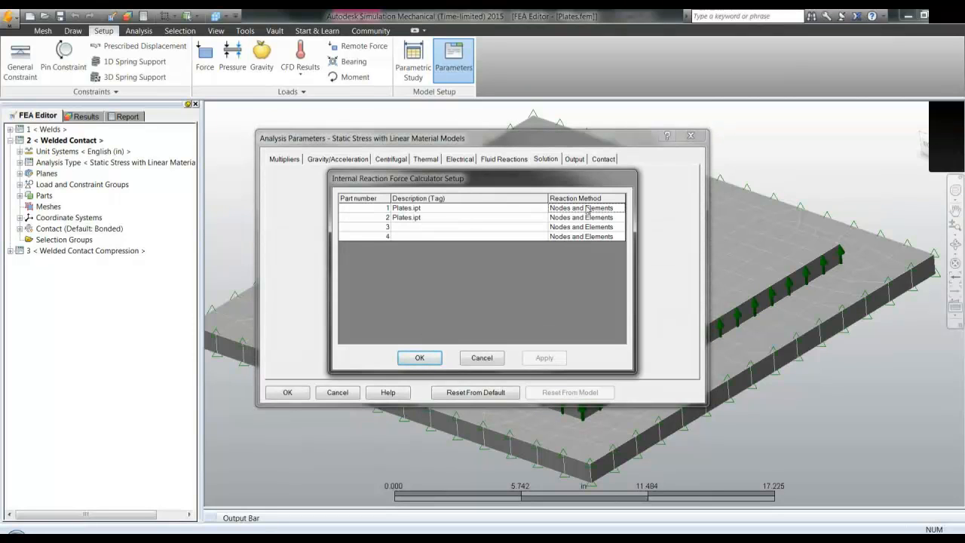
double_click(604, 210)
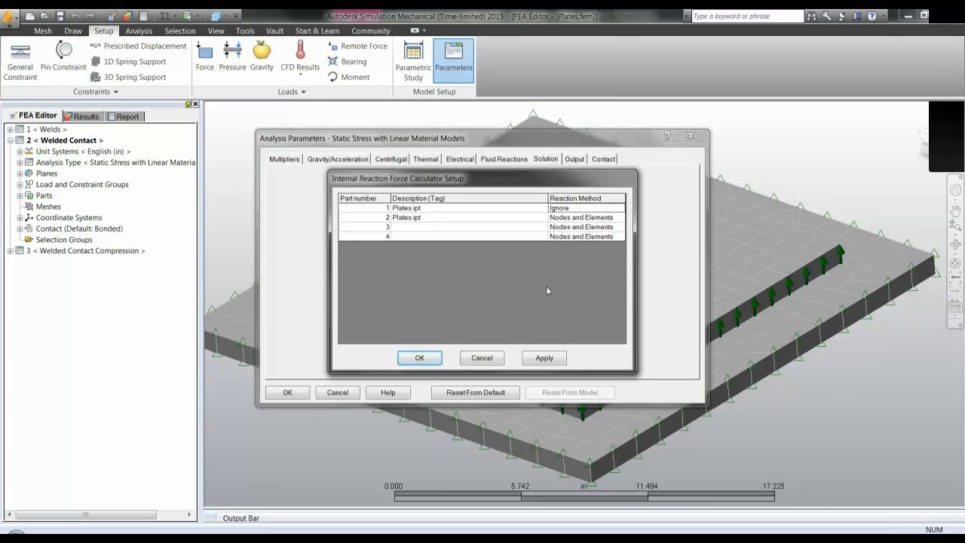
left_click(578, 208)
left_click(577, 218)
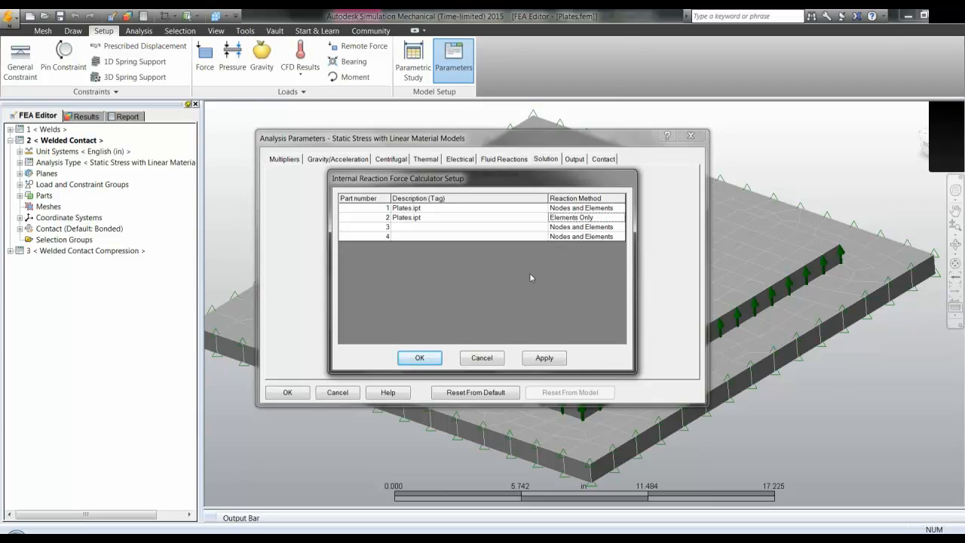
left_click(572, 219)
left_click(419, 358)
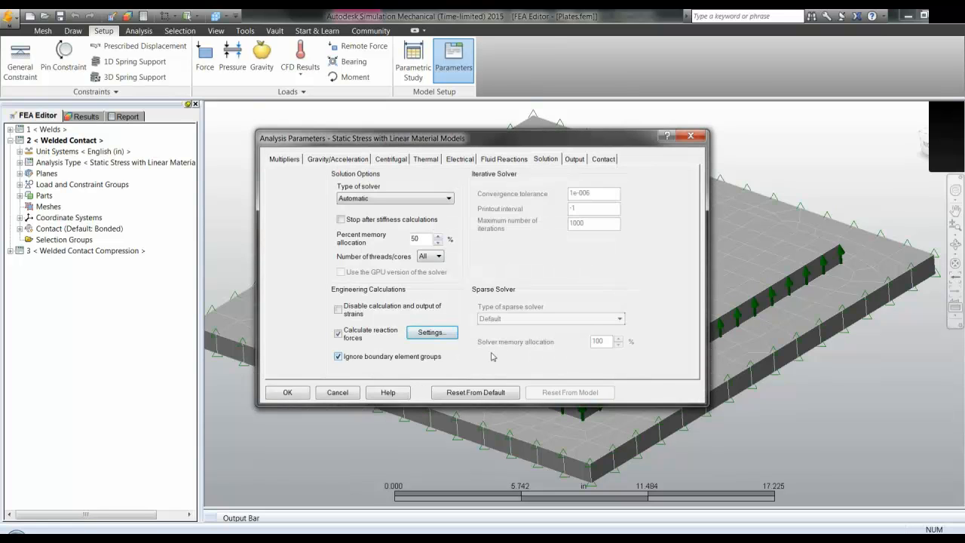
left_click(288, 396)
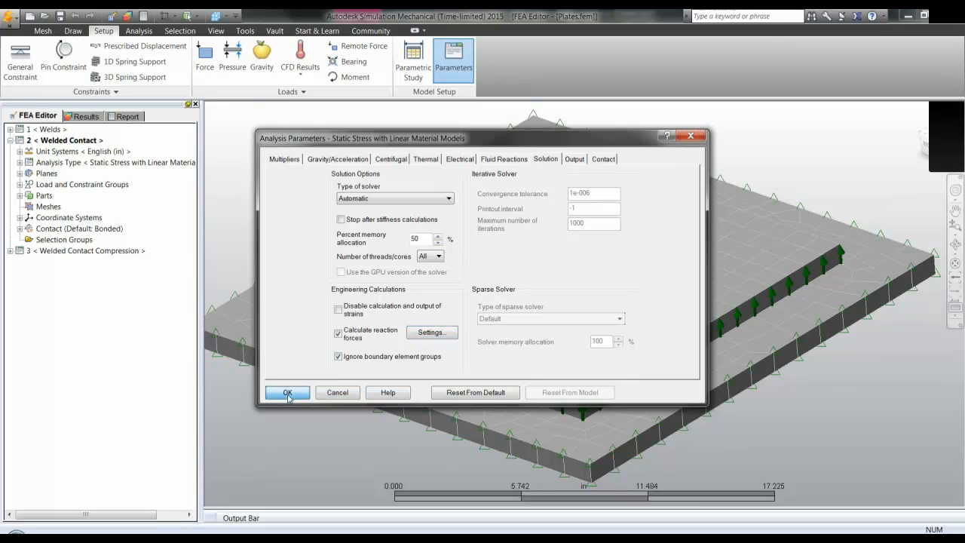
Run the Welded Contact simulation and display the magnitude of the negative reaction force
left_click(136, 32)
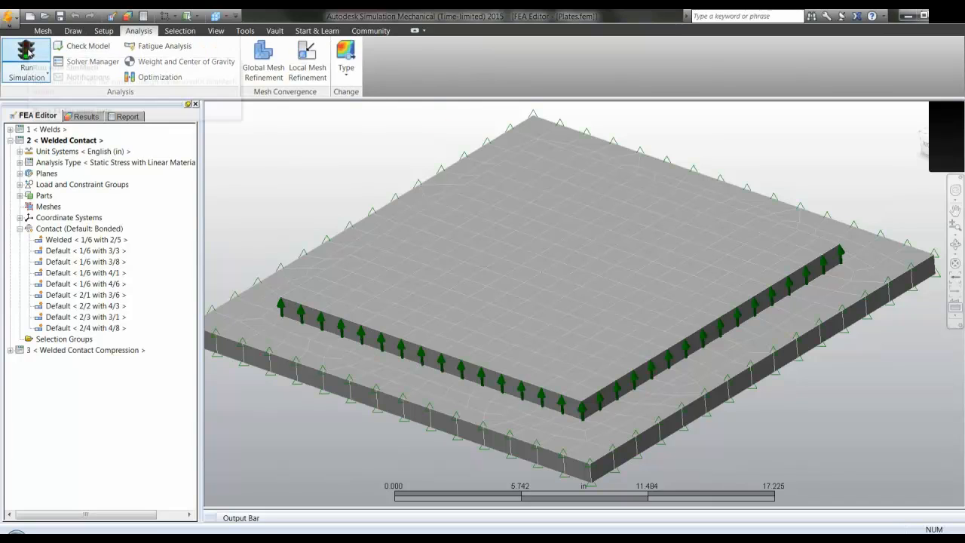
left_click(26, 51)
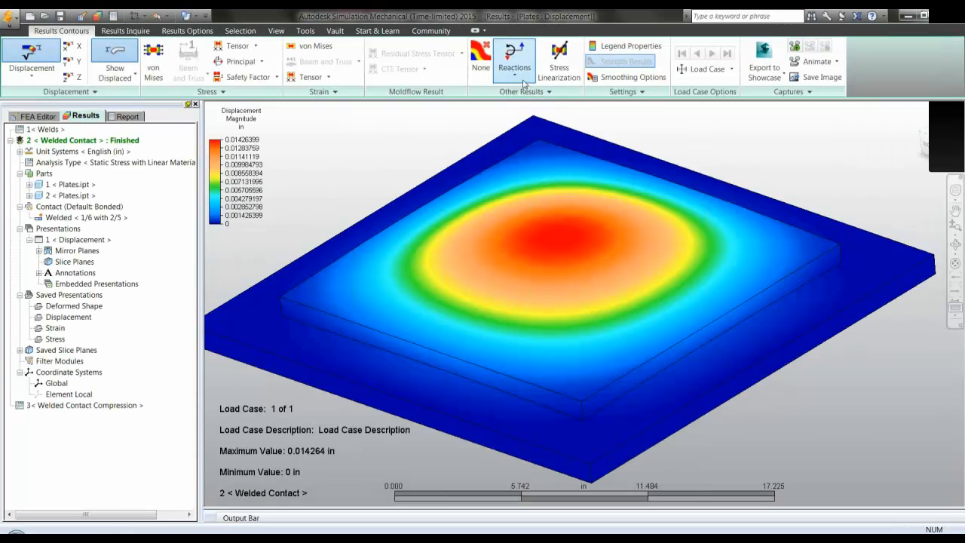
left_click(514, 64)
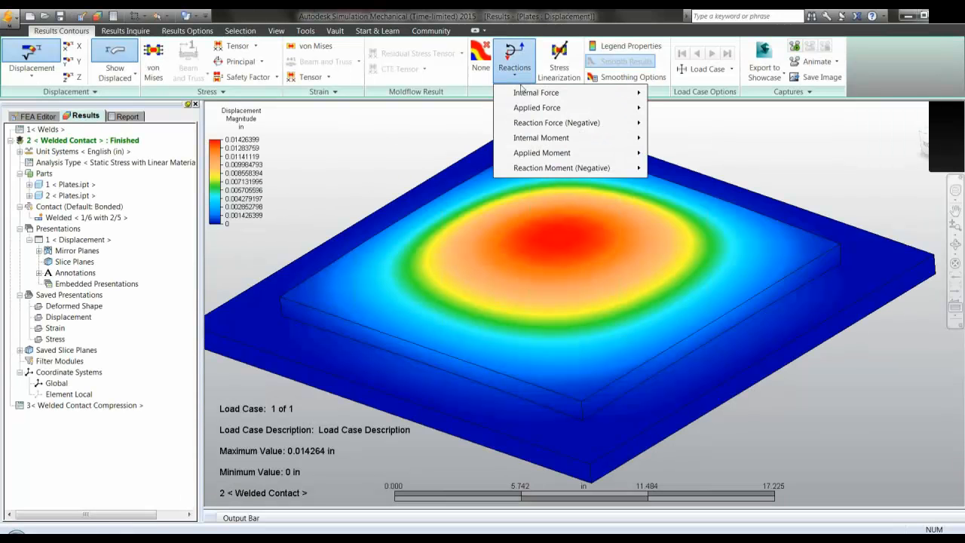
mouse_move(607, 125)
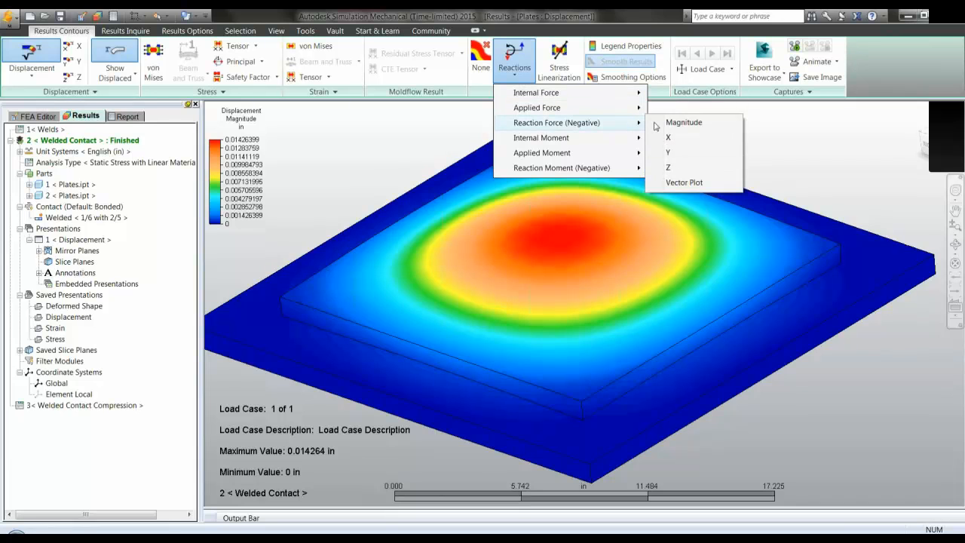
left_click(692, 123)
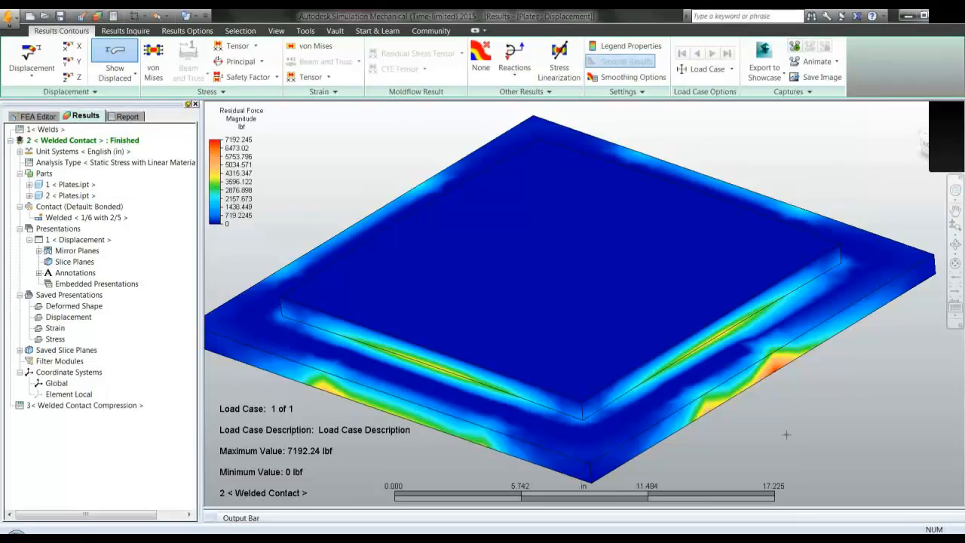
Hide part 1 in the results so that only the upper plate is displayed
middle_click_drag(780, 434, 720, 375)
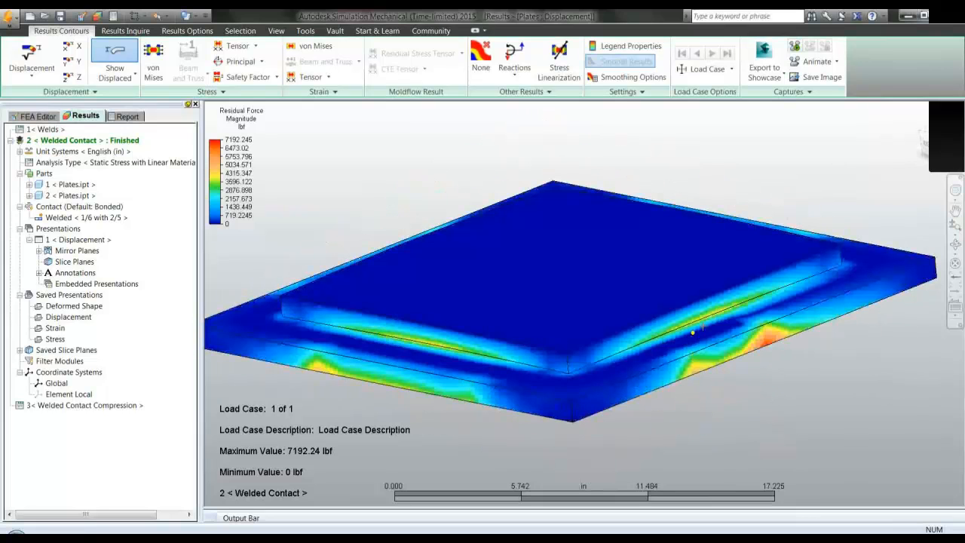
left_click(68, 195)
right_click(60, 187)
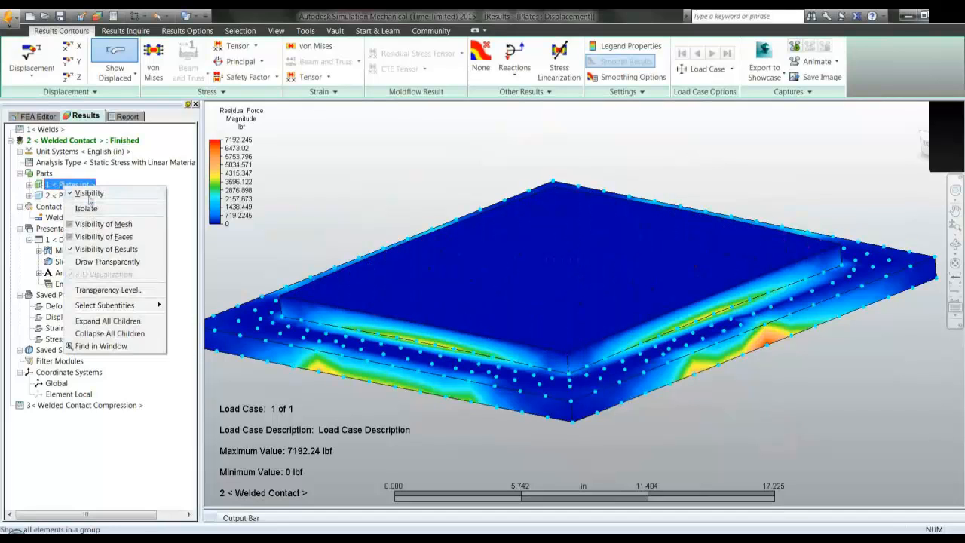
left_click(76, 191)
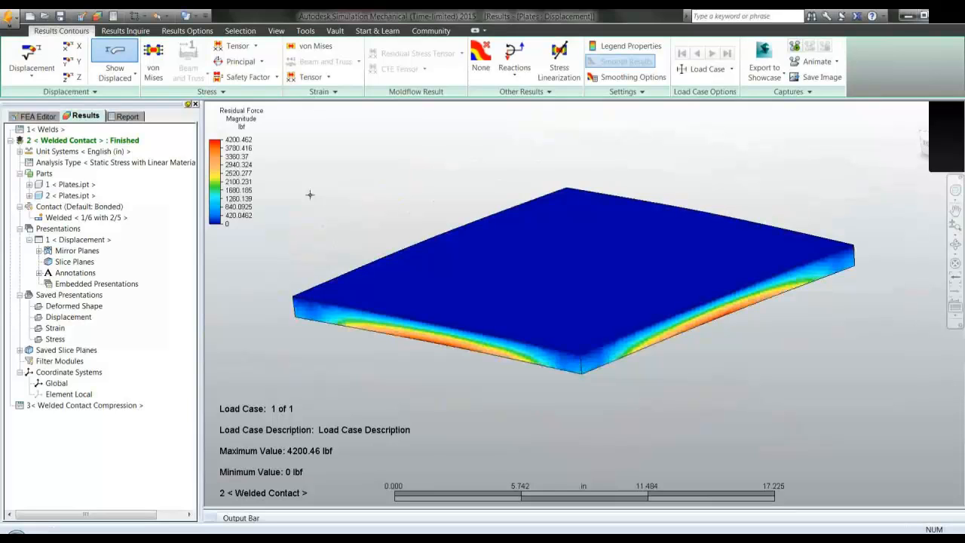
Select the nodes along the bottom edges of the upper plate, working from a side view
left_click(925, 145)
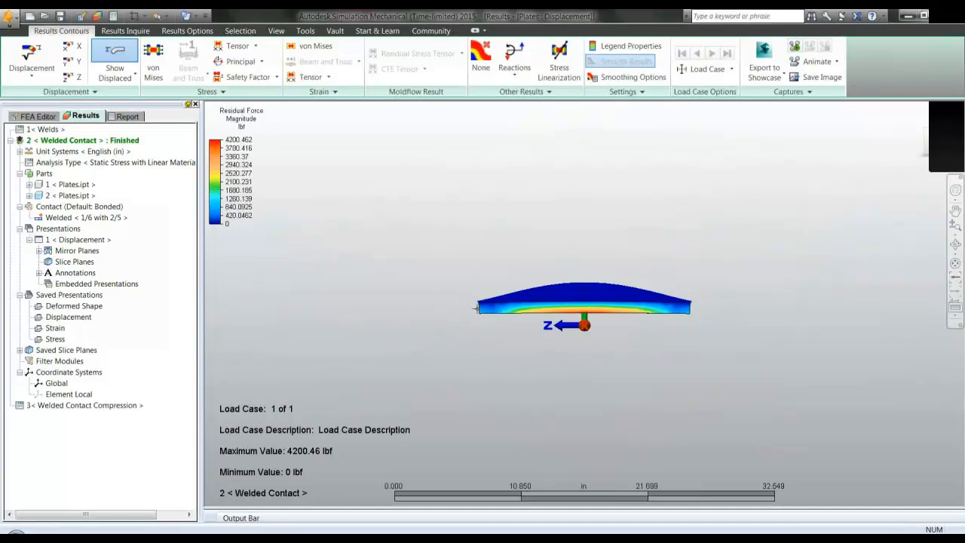
left_click_drag(477, 308, 728, 344)
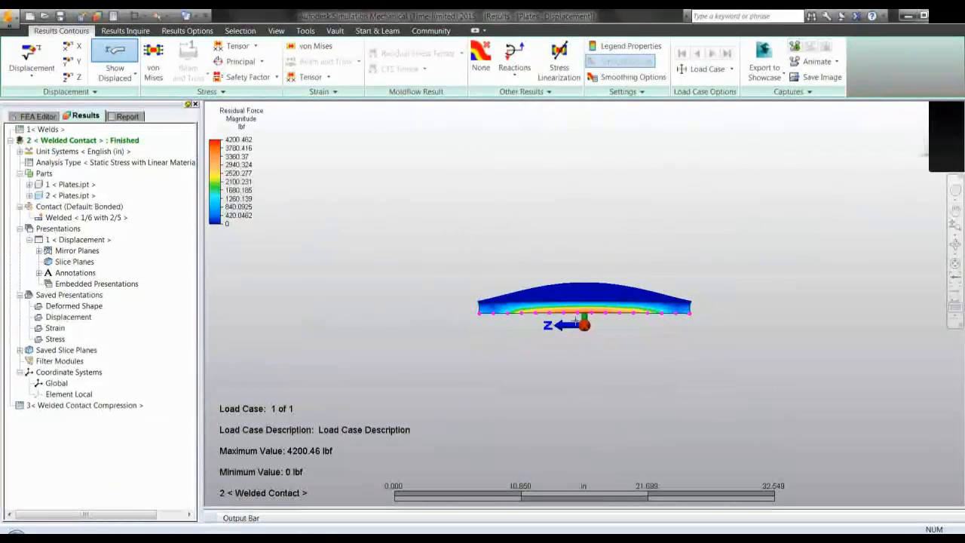
left_click_drag(459, 308, 732, 345)
middle_click_drag(620, 340, 618, 325)
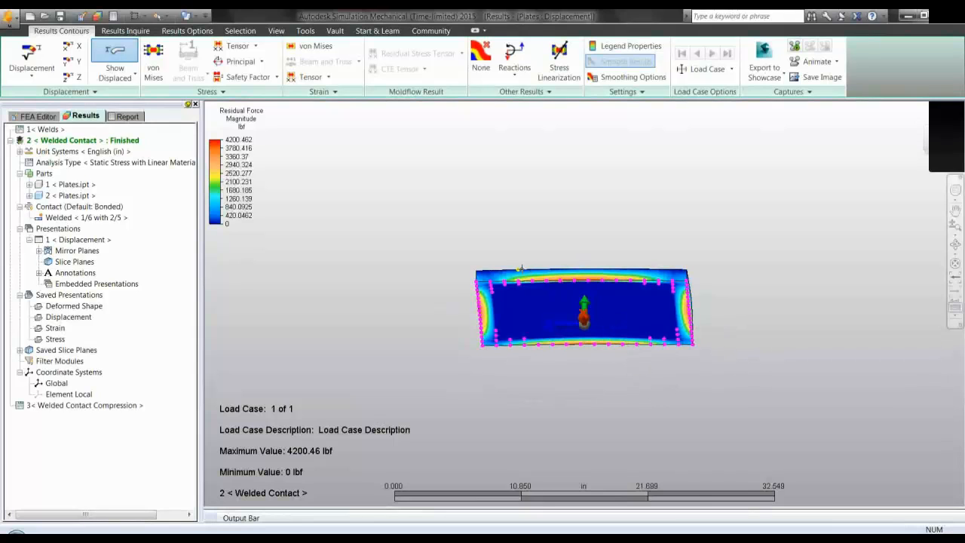
Inquire the reaction force results at the selected nodes and summarize them as Sum
right_click(419, 232)
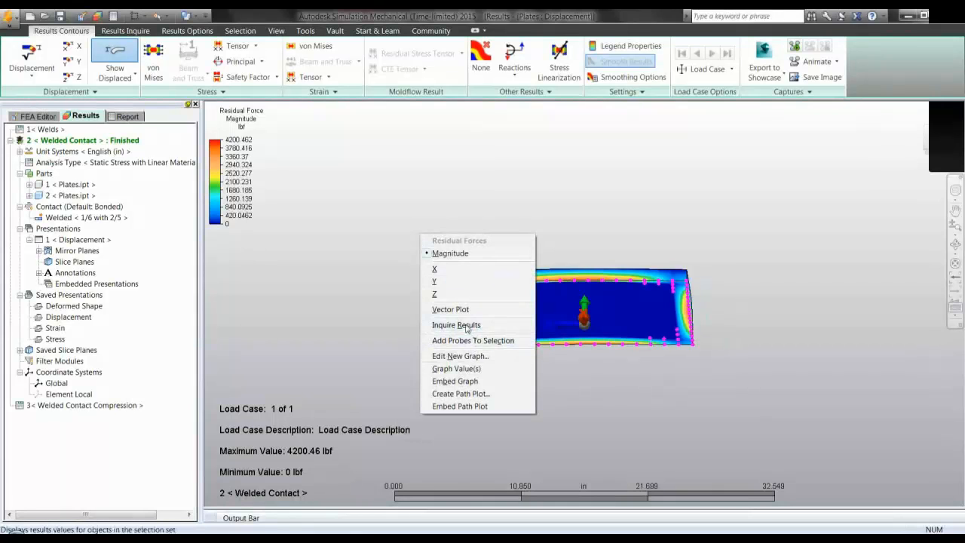
left_click(474, 328)
left_click(354, 254)
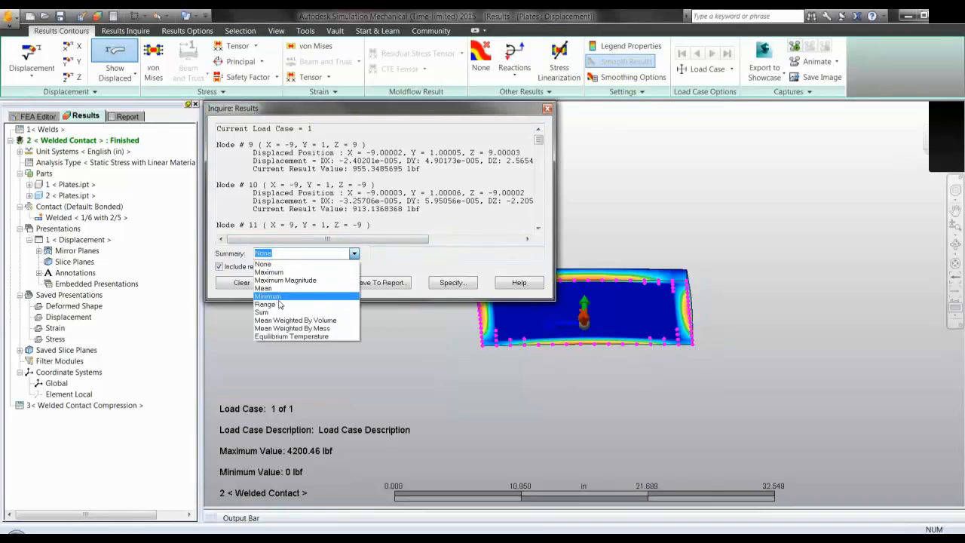
left_click(291, 312)
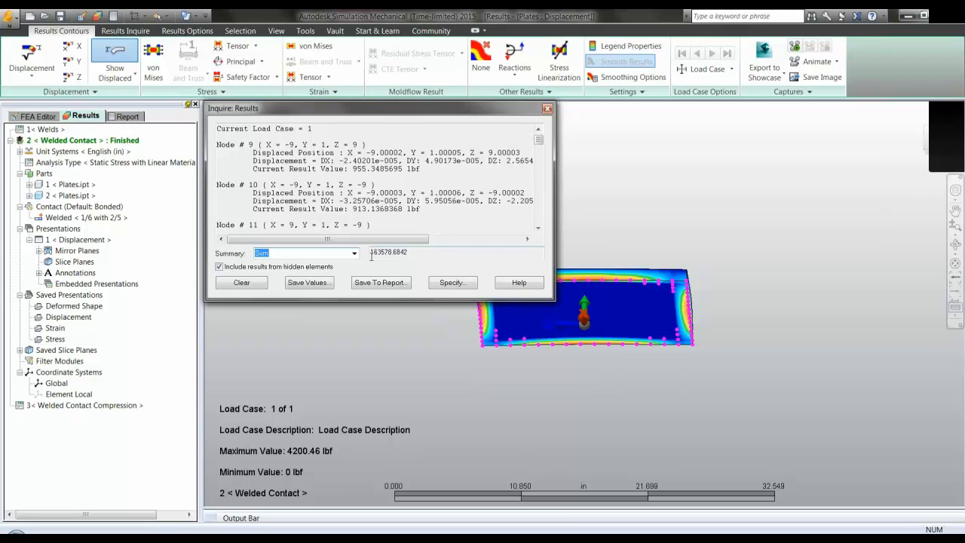
Display the Y component of the negative reaction force and read its sum over the selected nodes
left_click(514, 60)
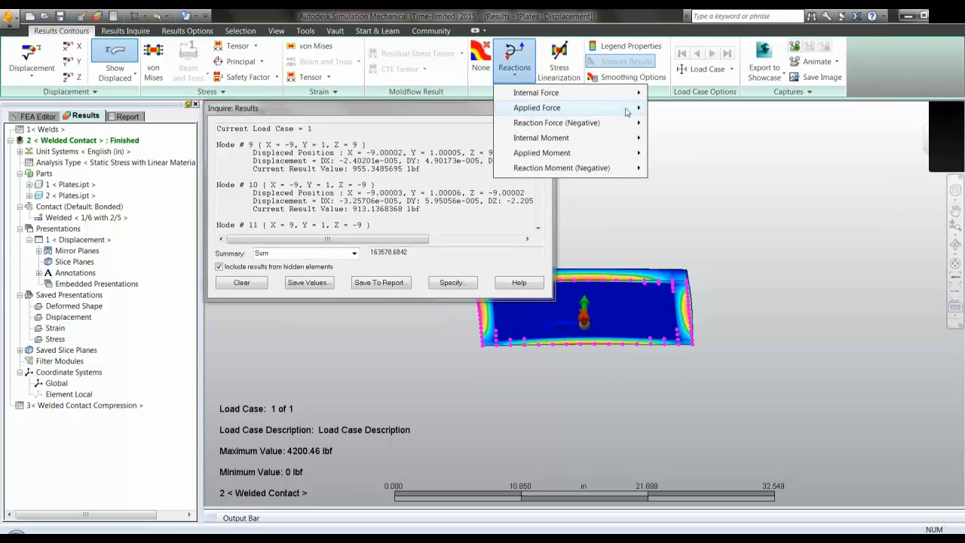
mouse_move(626, 123)
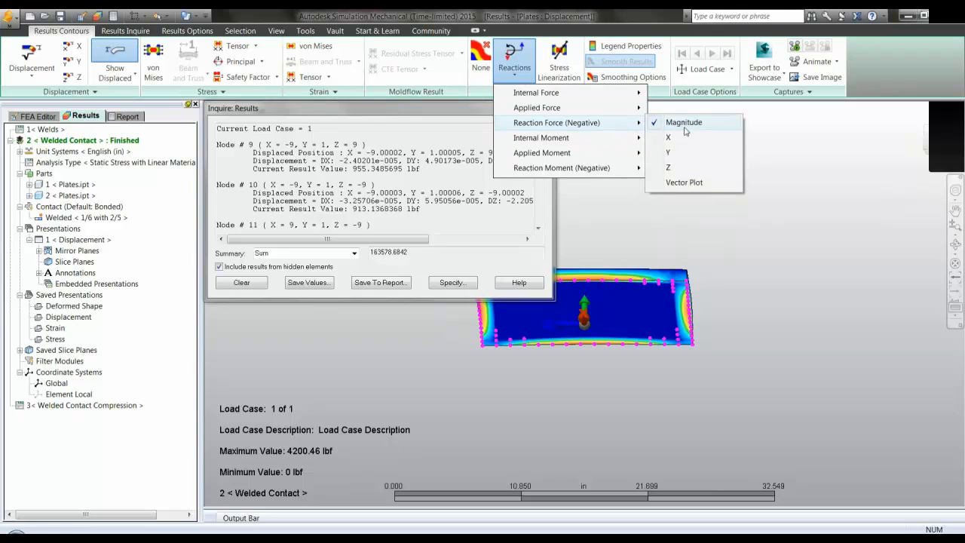
left_click(671, 151)
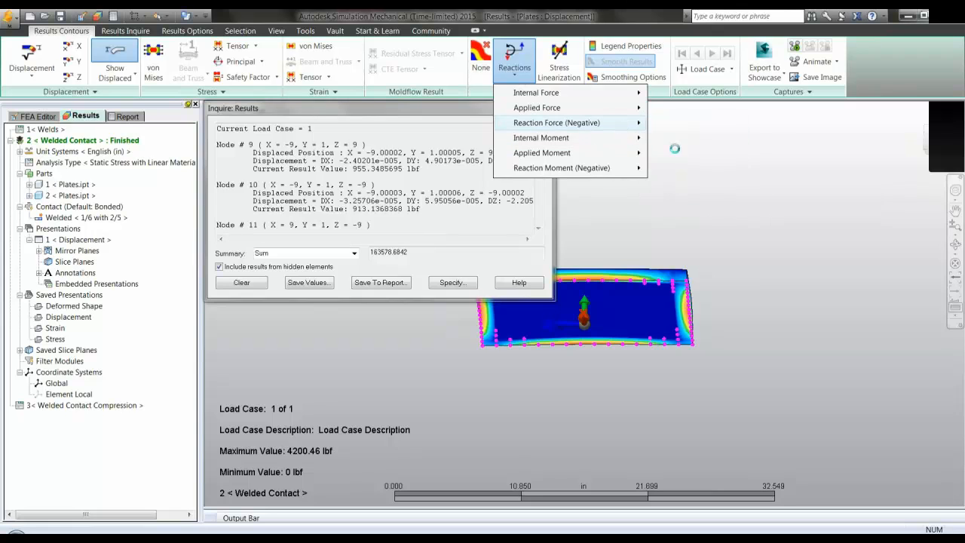
double_click(407, 252)
left_click(436, 256)
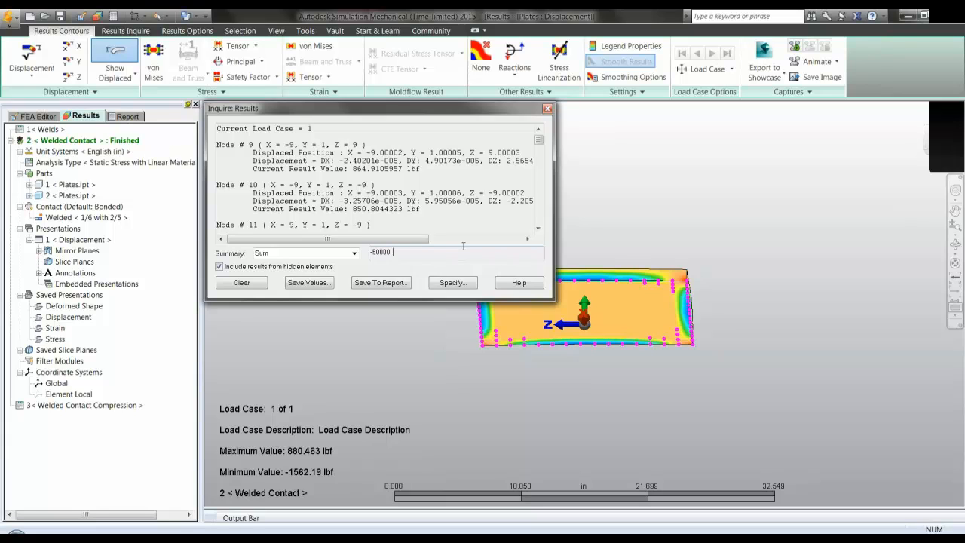
Clear the inquired nodes, turn off the displaced shape and select the nodes along one bottom edge of the upper plate from the side view
left_click(241, 282)
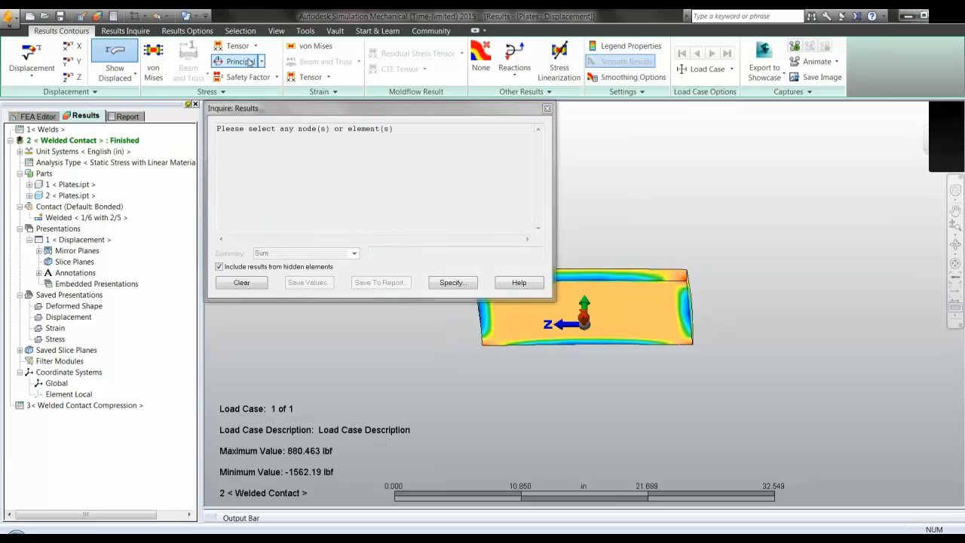
left_click(167, 16)
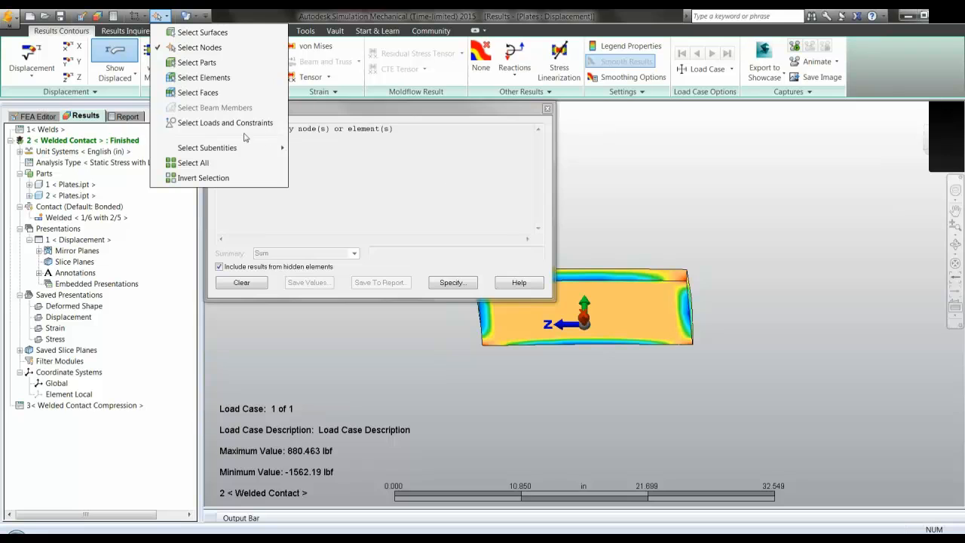
left_click(745, 233)
left_click(937, 142)
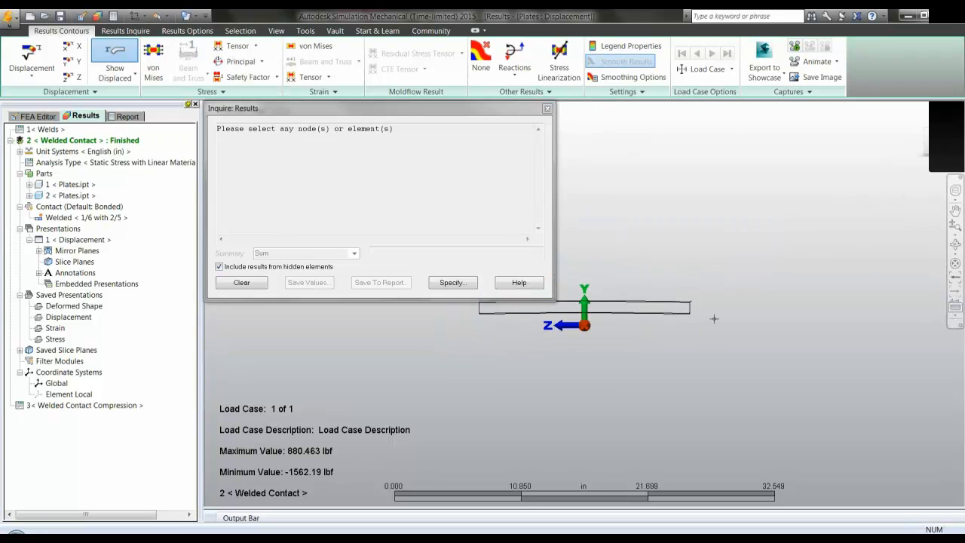
left_click(117, 76)
left_click(123, 96)
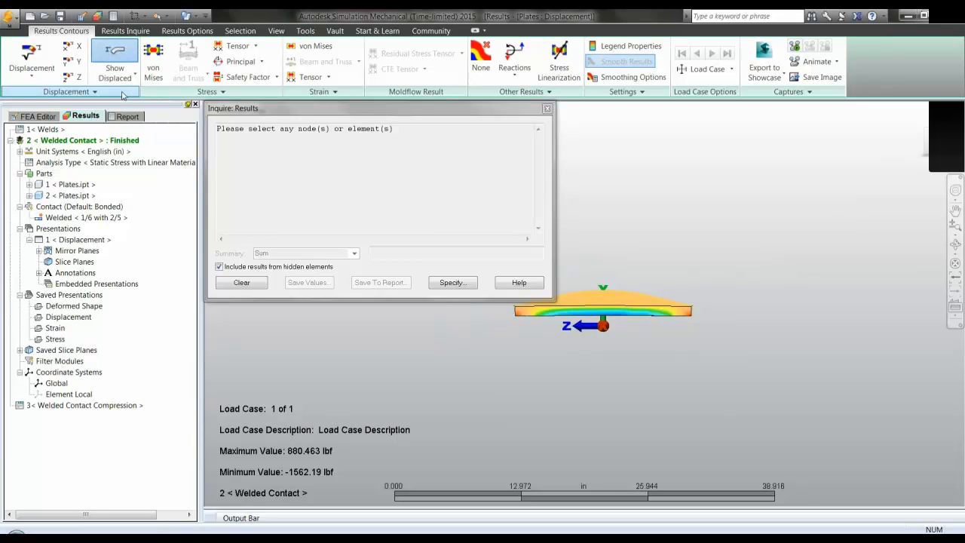
scroll(693, 322, "up", 5)
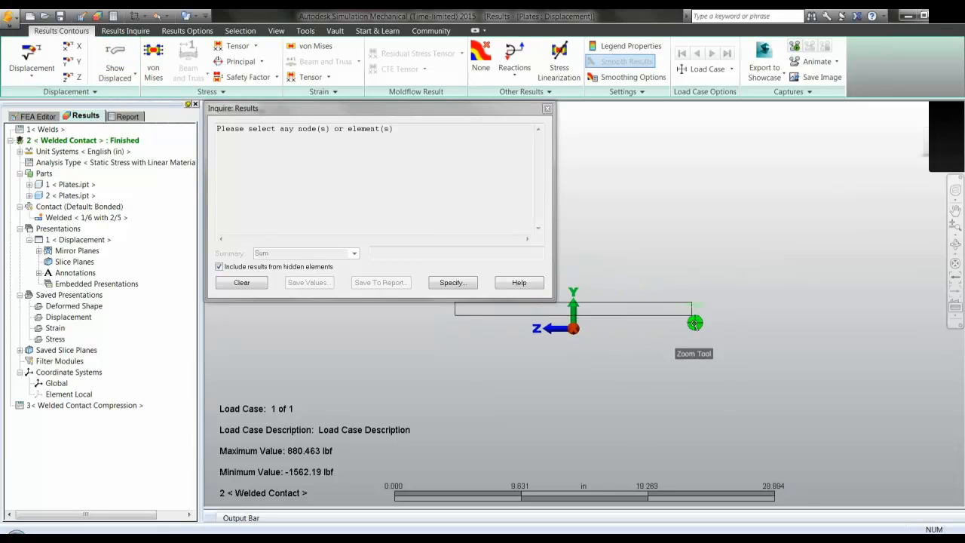
left_click_drag(679, 302, 706, 318)
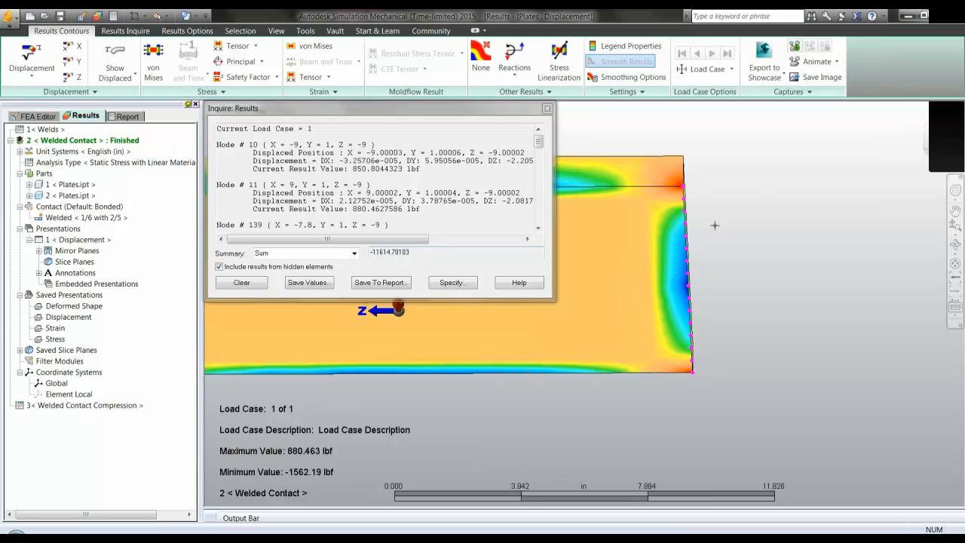
Try to create a path plot of the Y residual force for the selected edge nodes
right_click(752, 190)
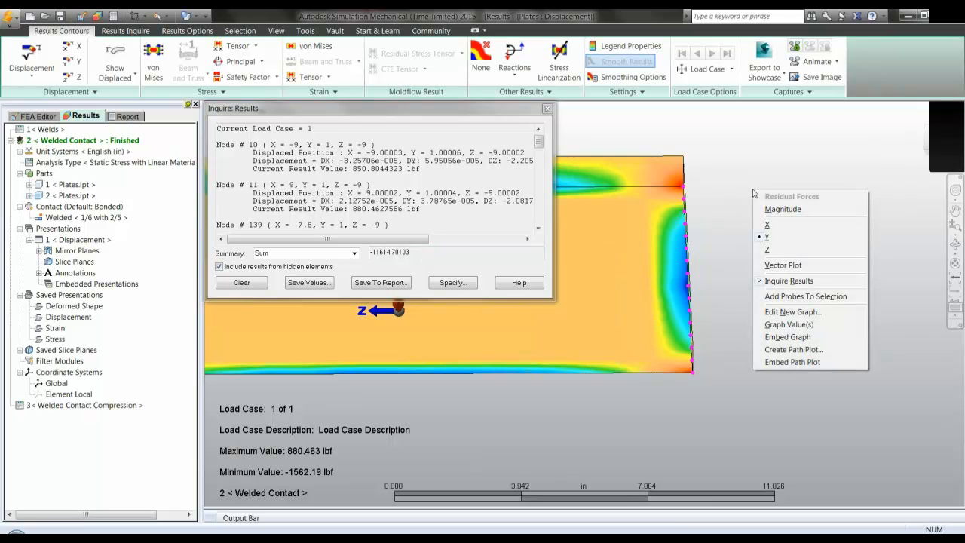
left_click(794, 349)
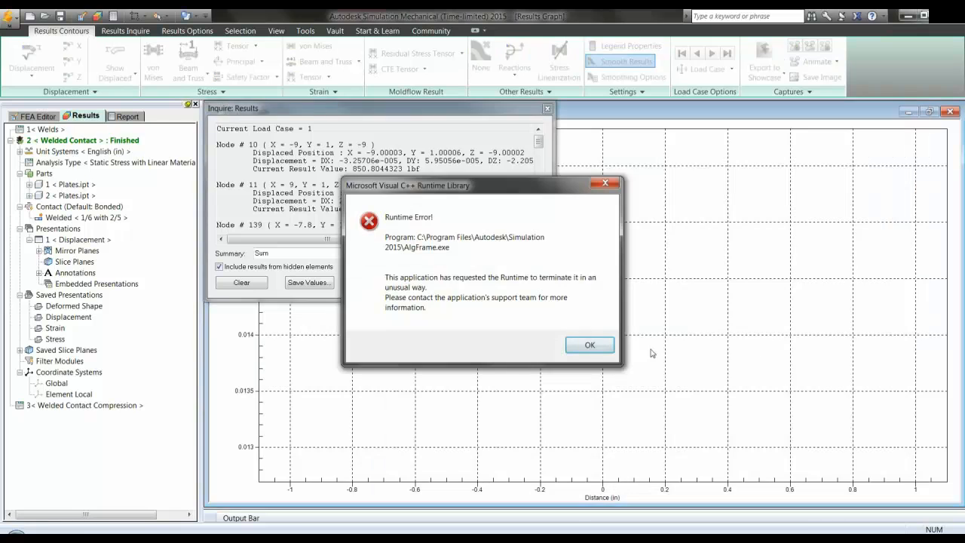
left_click(587, 346)
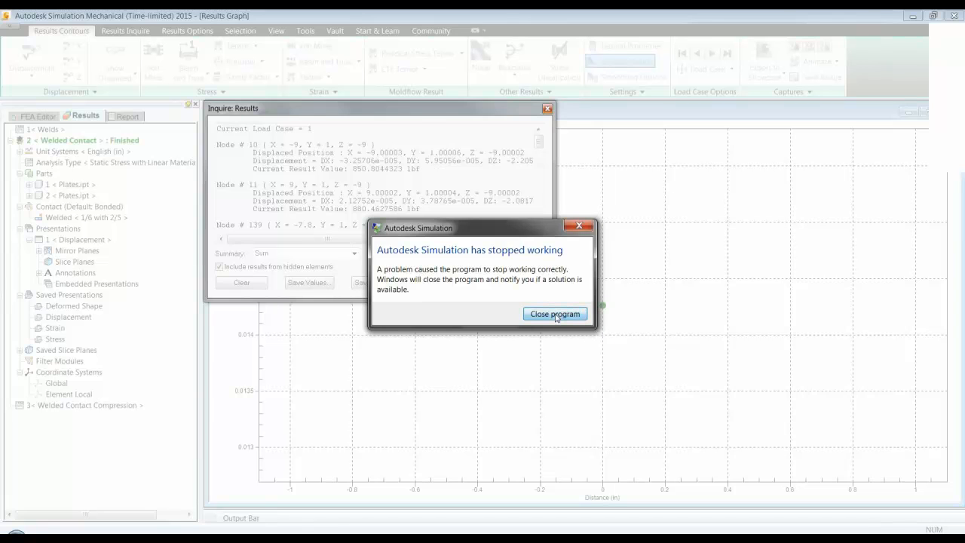
Leave the slide show, restart Autodesk Simulation Mechanical and reopen Plates.fem, continuing despite the already-open warning
key("alt+Tab")
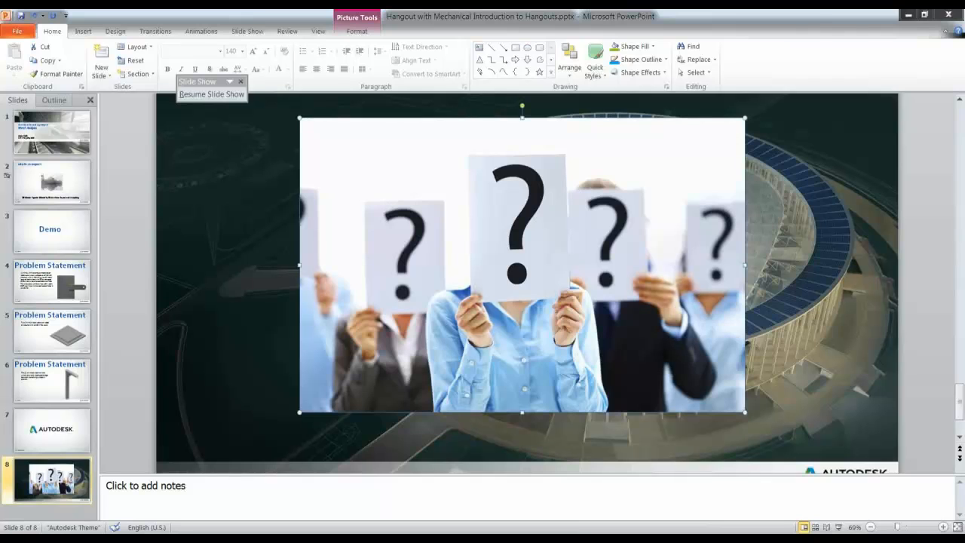
key("alt+Tab")
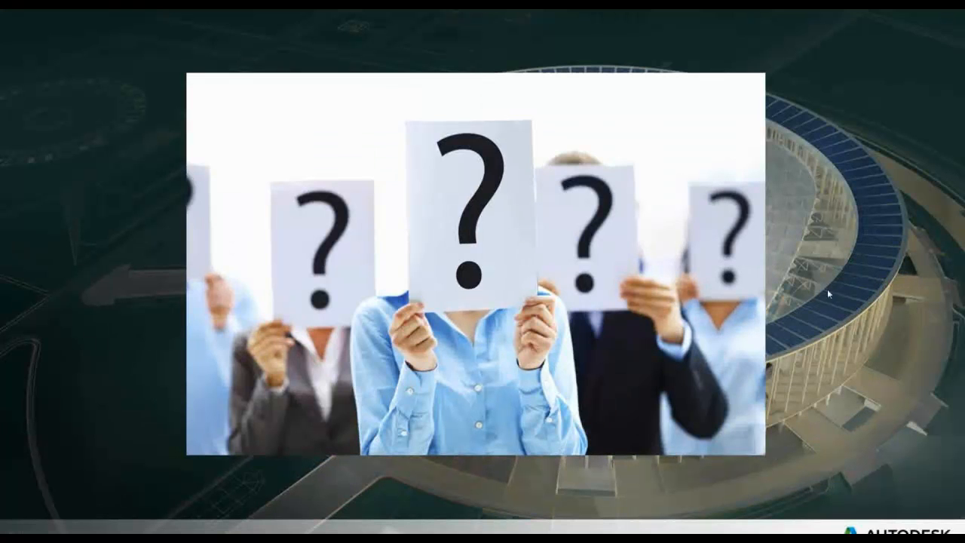
key("Escape")
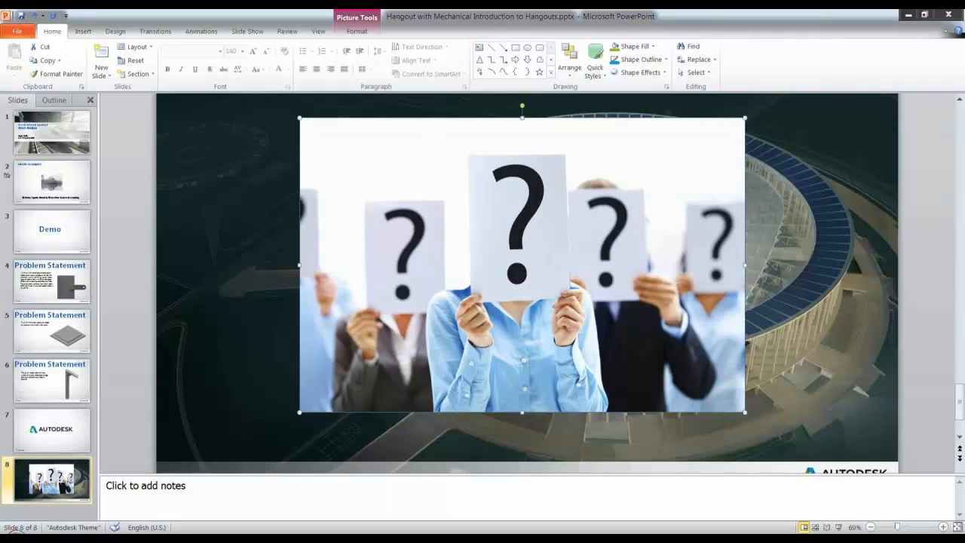
key("super")
left_click(81, 234)
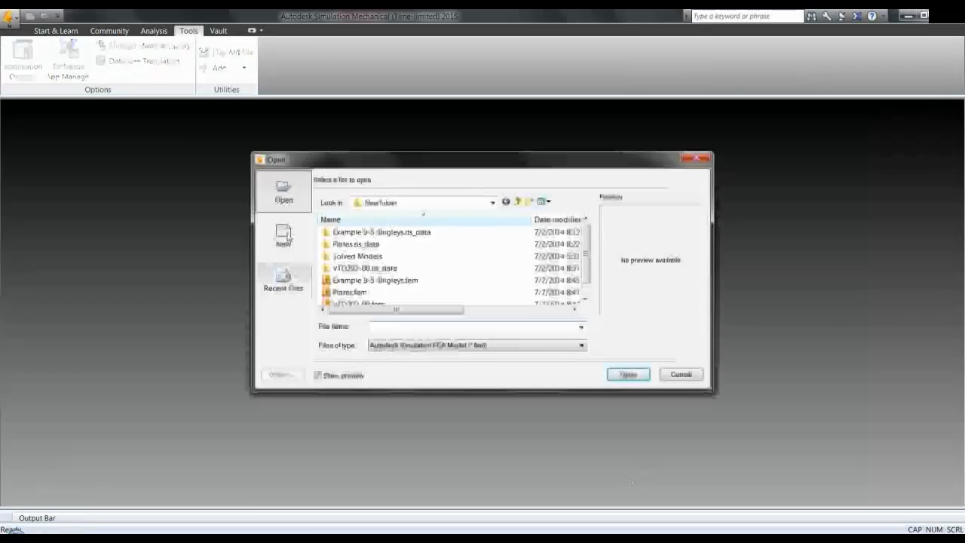
left_click(351, 292)
left_click(616, 374)
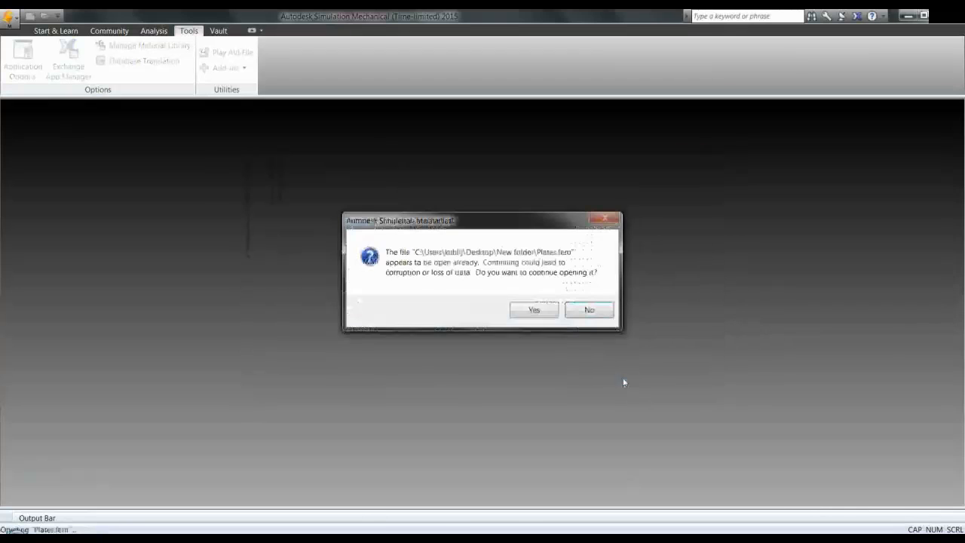
left_click(533, 312)
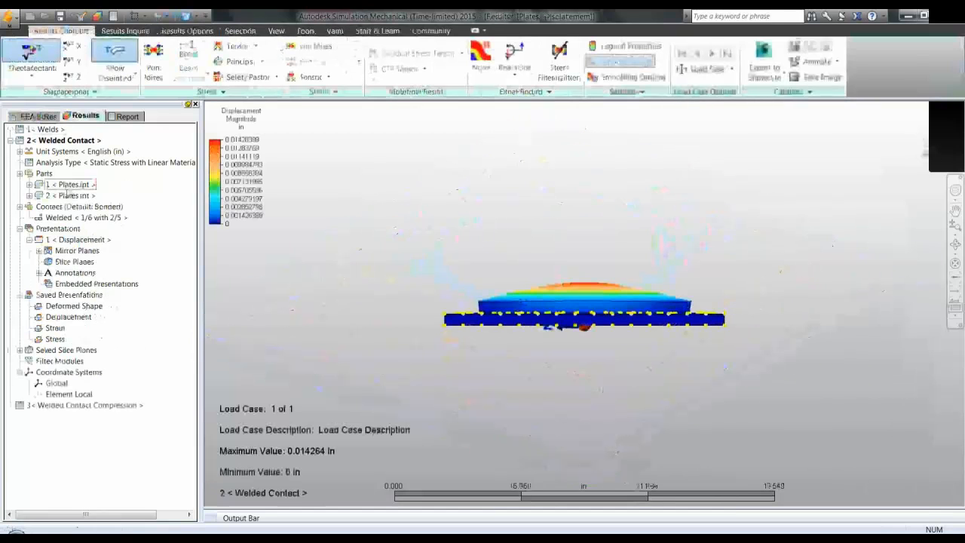
Isolate part 2 in the Welded Contact results and turn off the displaced shape
right_click(67, 186)
right_click(54, 197)
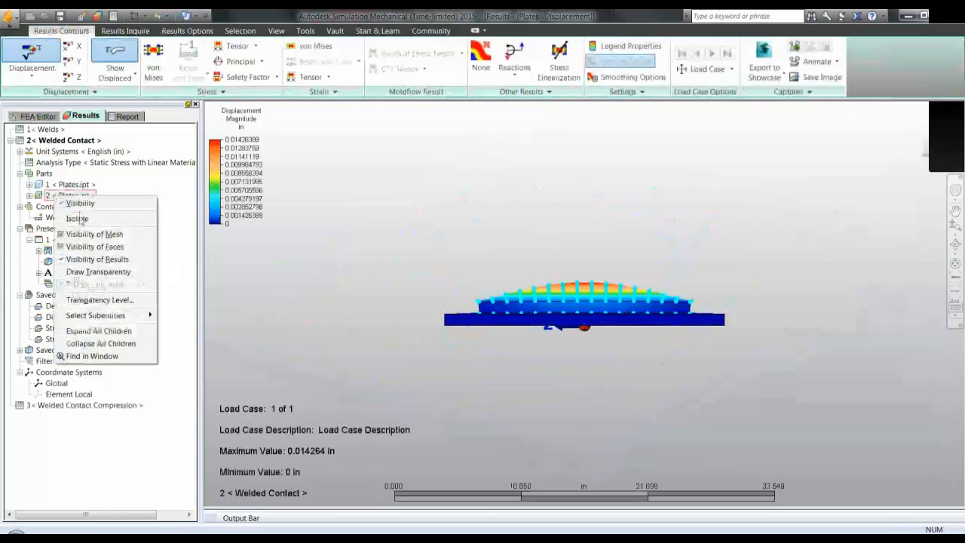
left_click(77, 218)
left_click(133, 78)
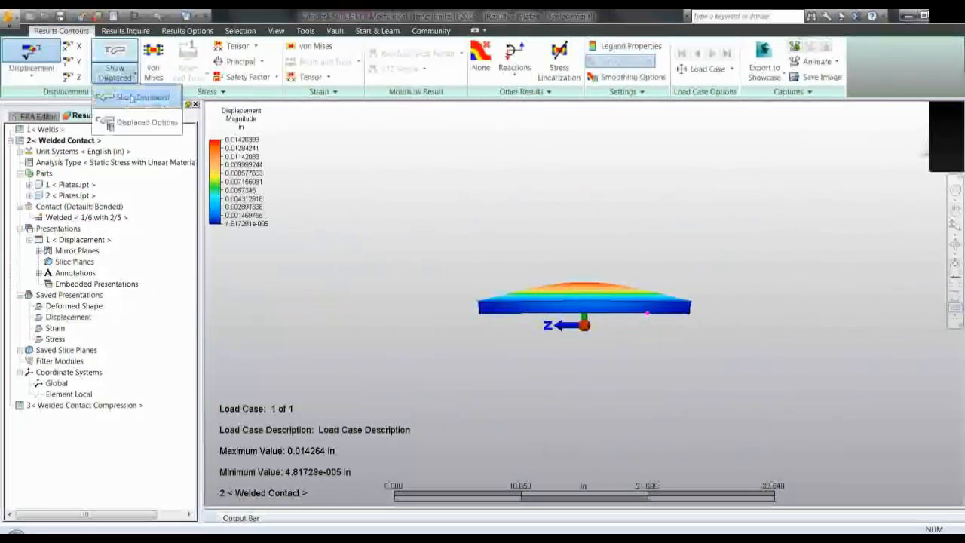
left_click(132, 97)
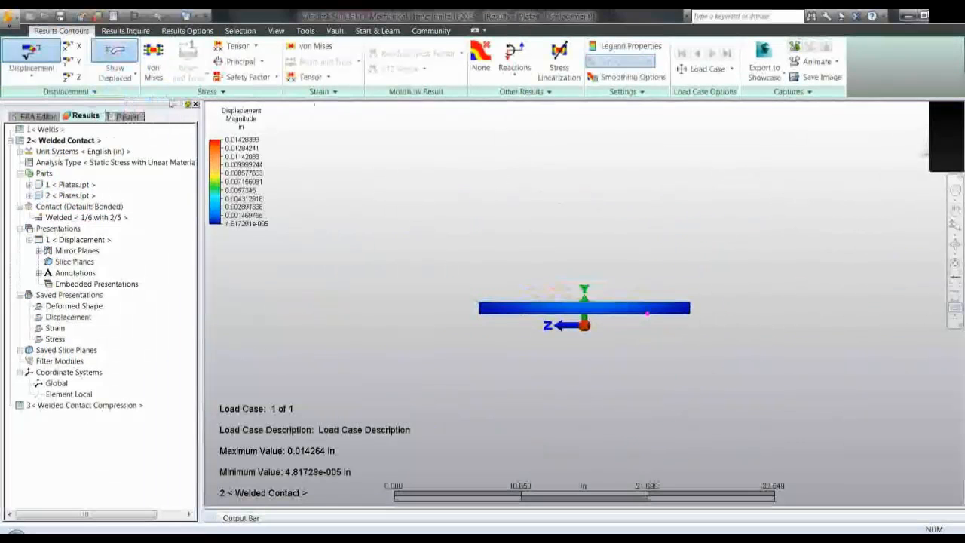
Display the Y component of the negative reaction force and select the nodes along one bottom edge of the upper plate
left_click(513, 76)
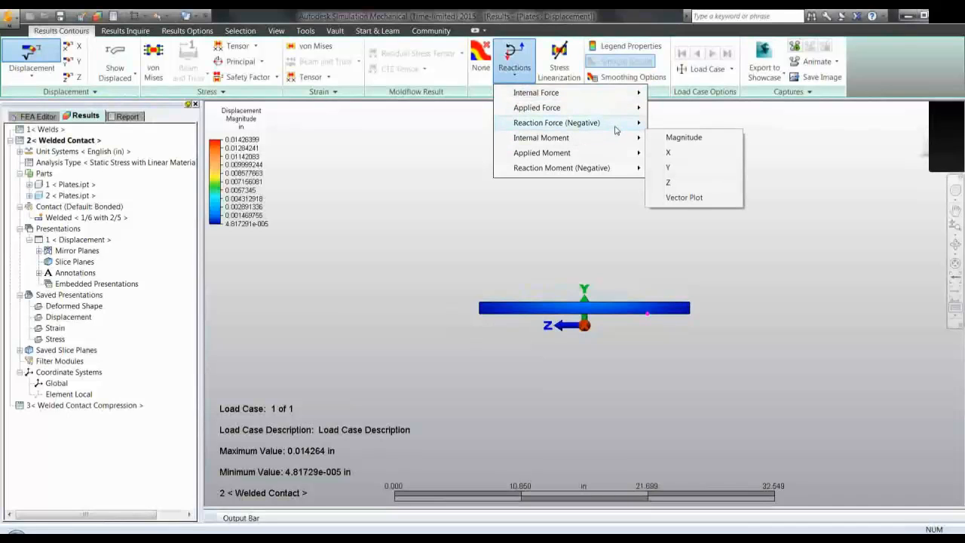
left_click(669, 167)
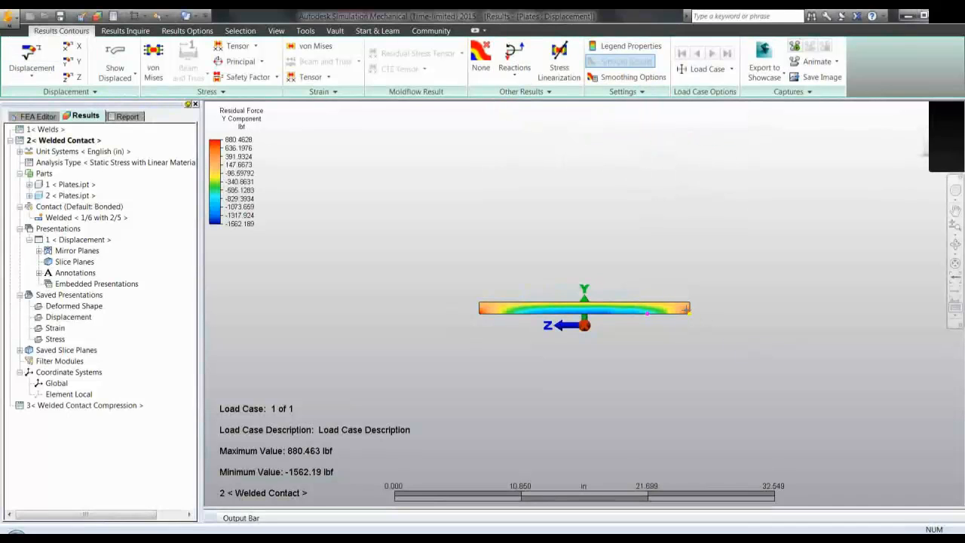
left_click(692, 315)
middle_click_drag(715, 299, 714, 294)
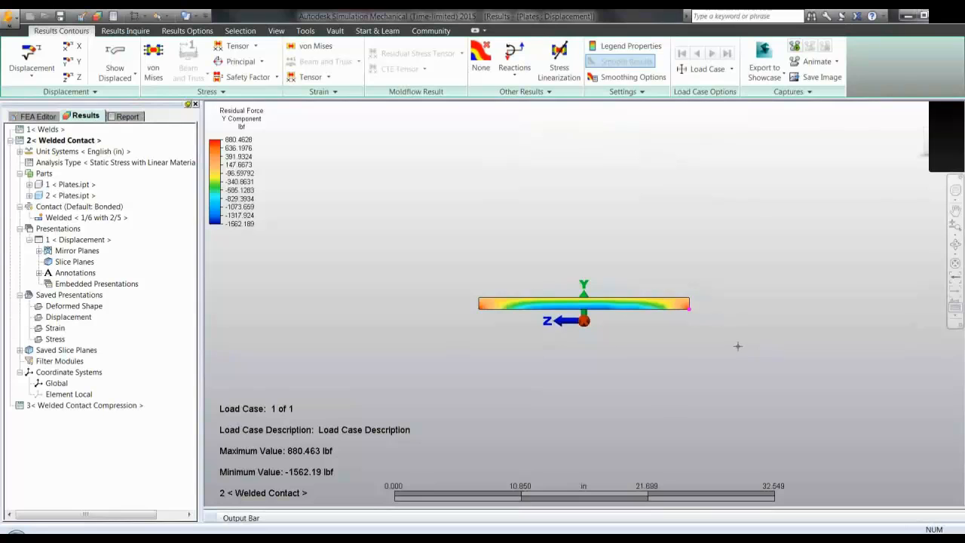
middle_click_drag(737, 346, 708, 200, "shift")
Create a path plot of the Y residual force for the selected nodes and move its definition dialog off the curve's start
right_click(671, 194)
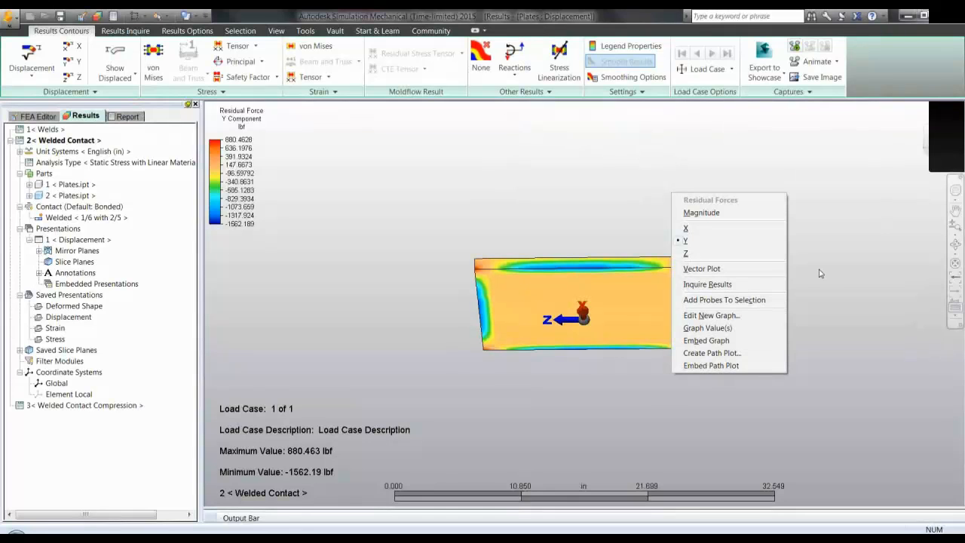
left_click(726, 353)
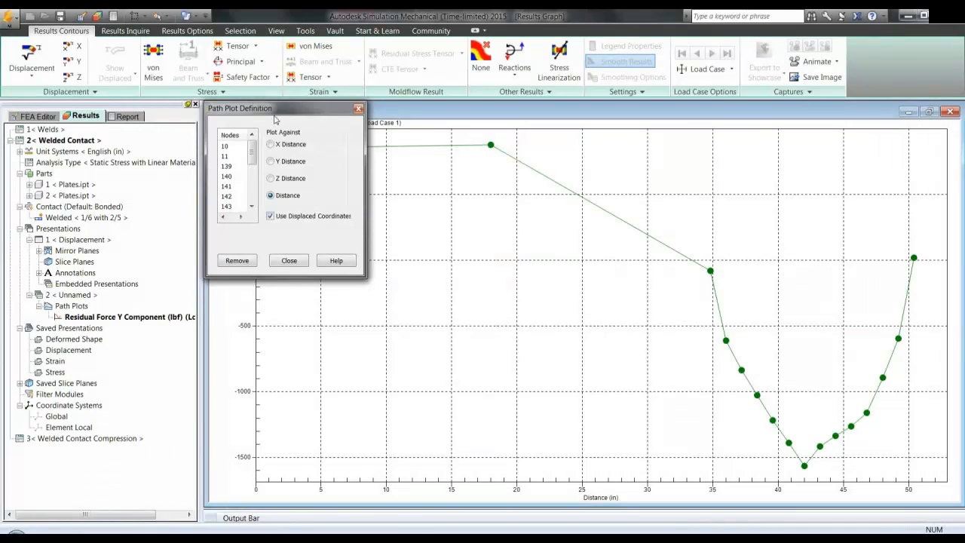
left_click_drag(273, 122, 315, 239)
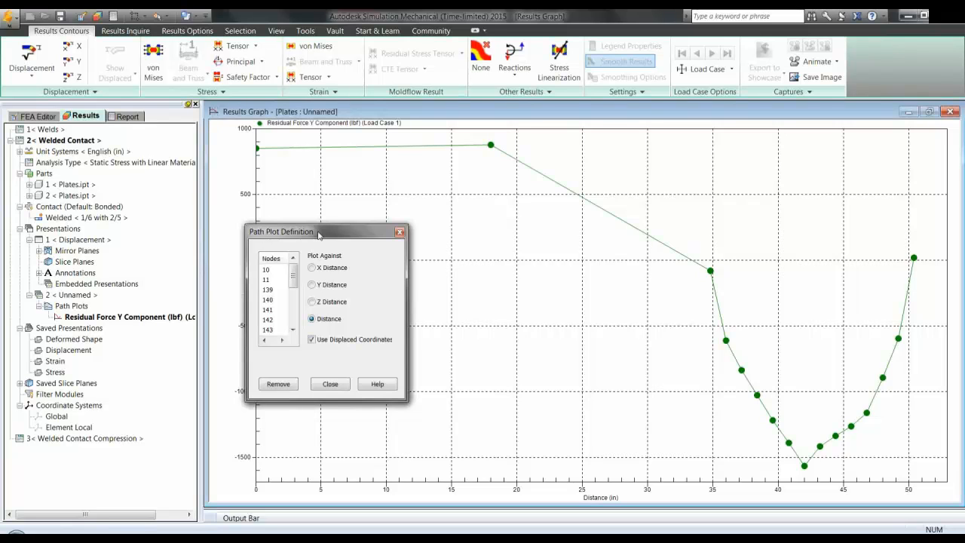
right_click(711, 269)
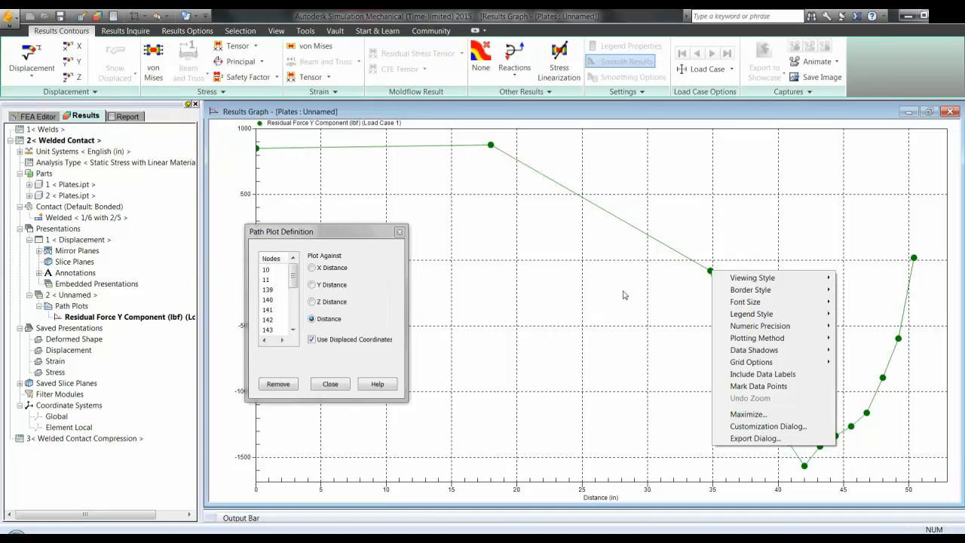
mouse_move(780, 340)
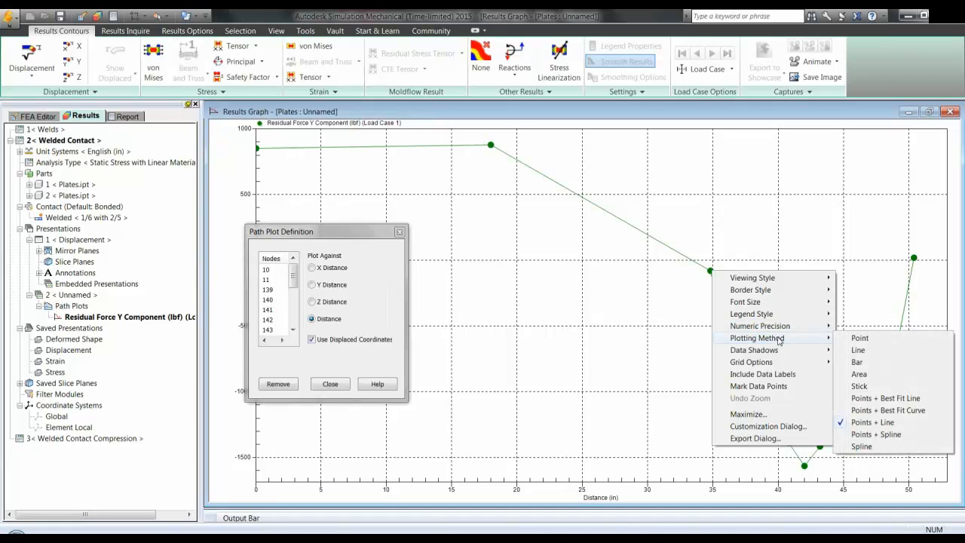
left_click(317, 356)
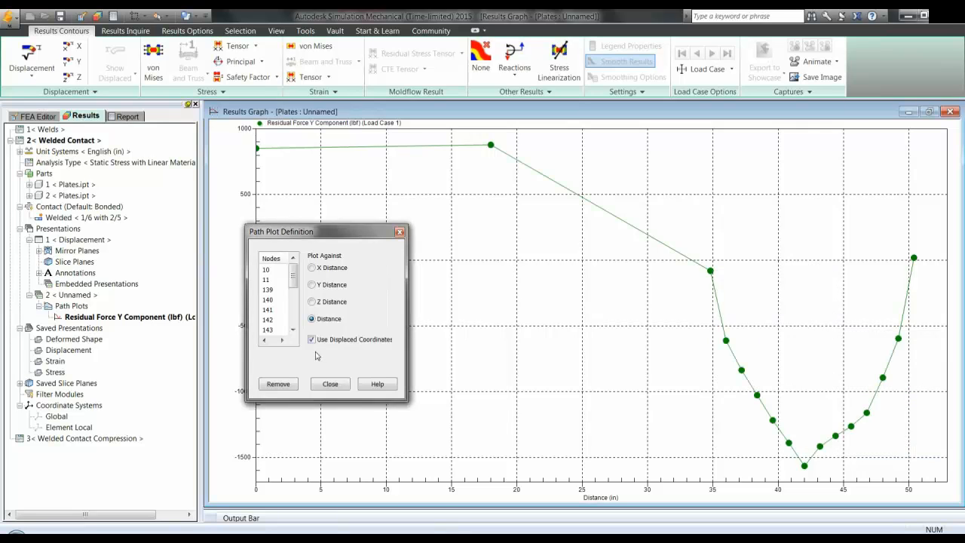
Sort the path plot nodes by X coordinate and move the definition dialog clear of the curve
right_click(276, 270)
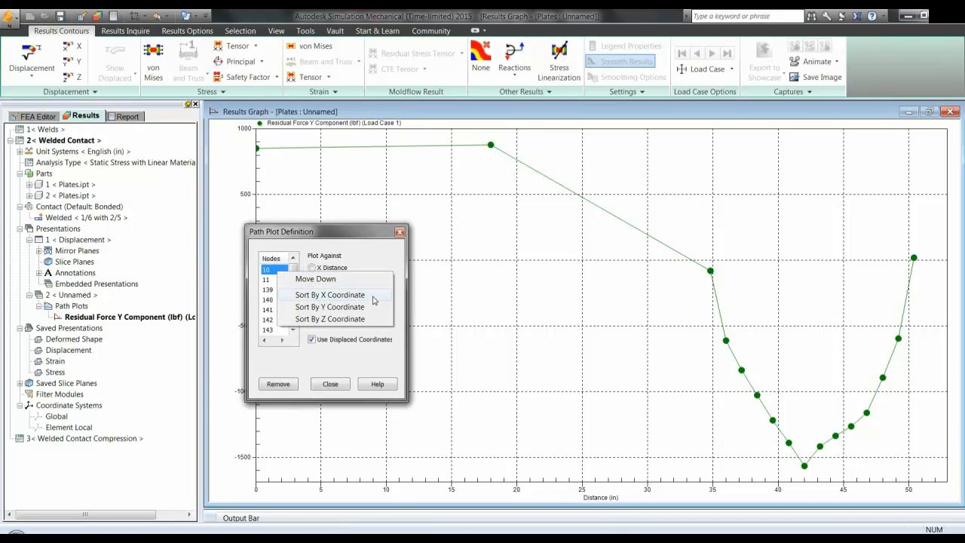
left_click(373, 300)
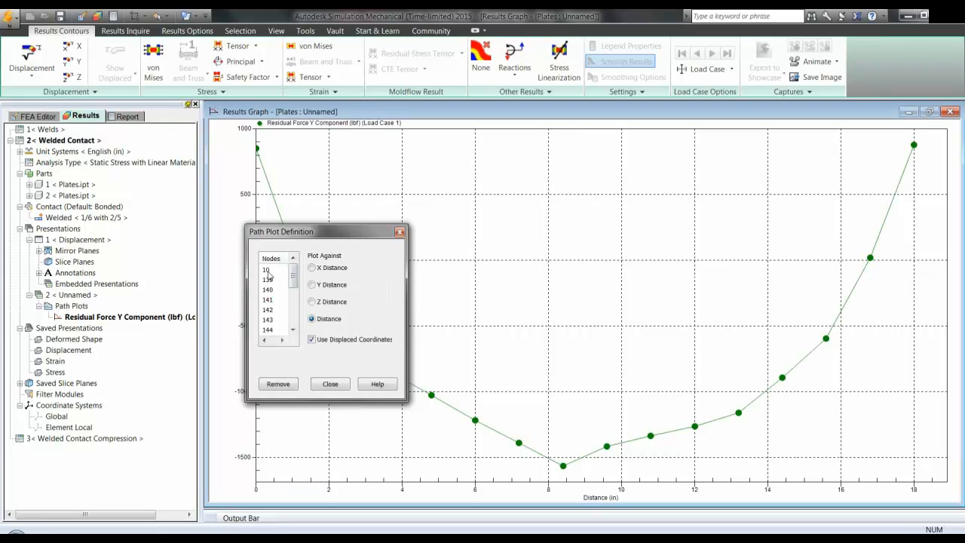
left_click_drag(319, 235, 293, 309)
left_click_drag(283, 324, 200, 334)
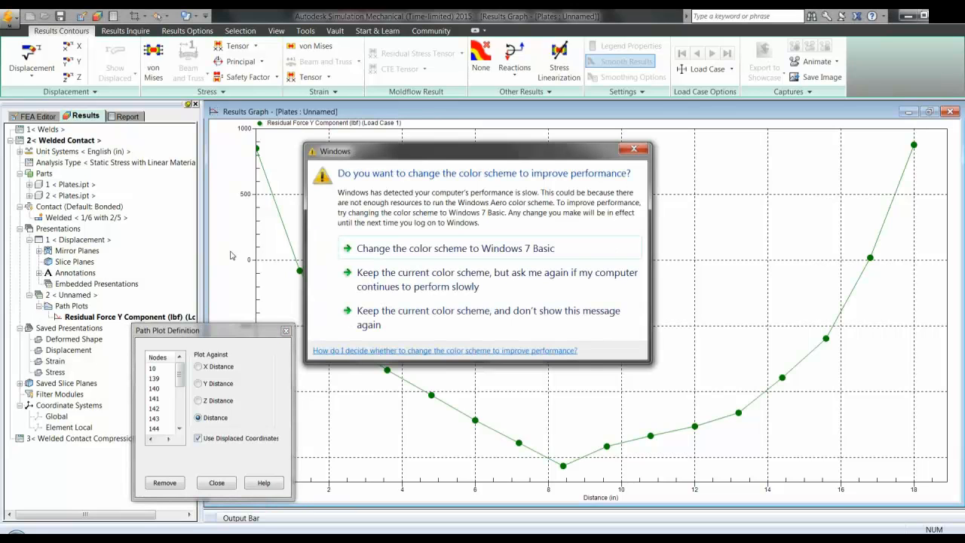
Keep the current Windows color scheme without further reminders, and close the path plot definition and its graph
left_click(384, 311)
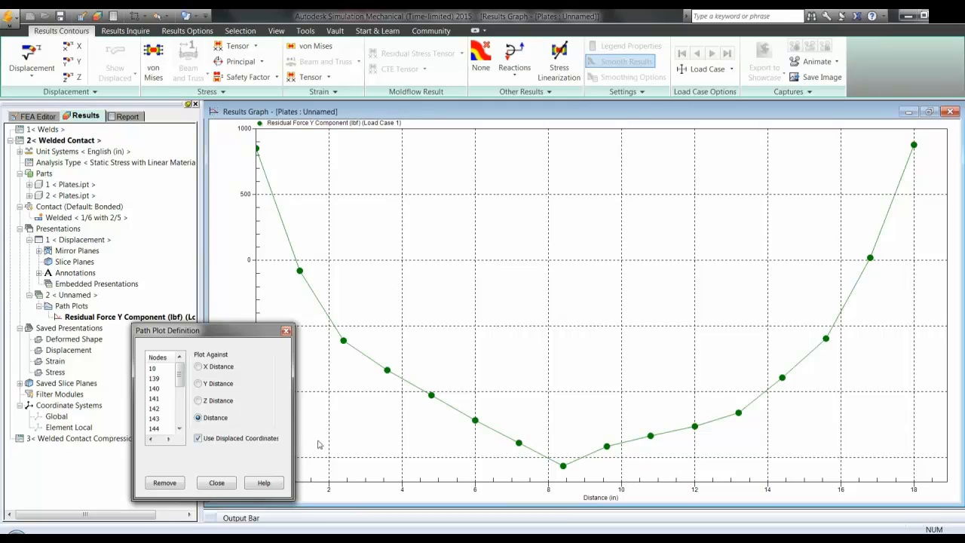
left_click(219, 482)
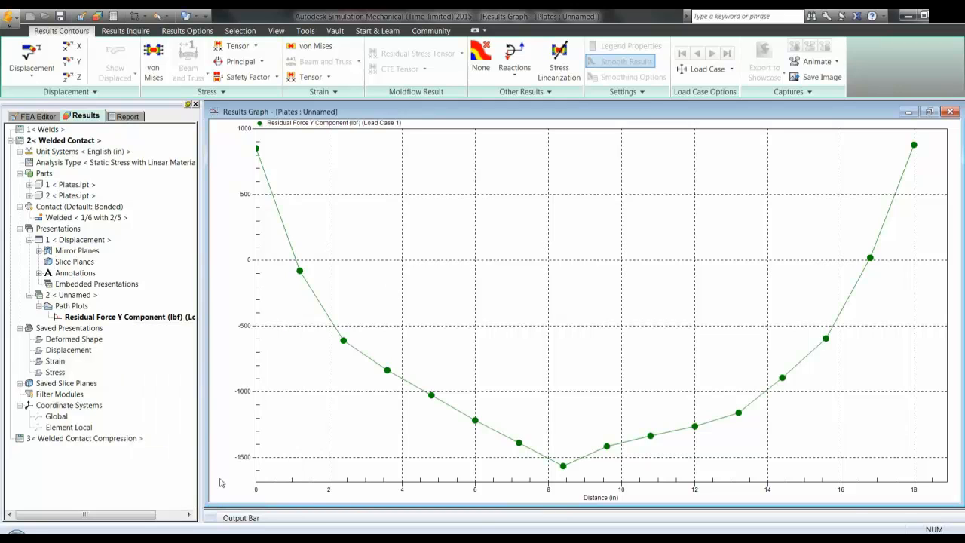
left_click(951, 111)
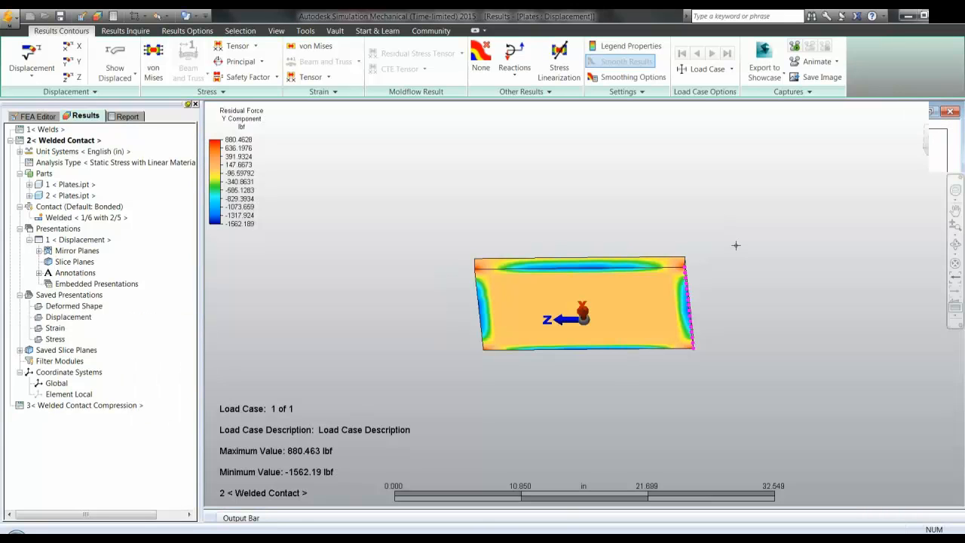
Make part 1 visible again so that both plates are displayed in the results
middle_click_drag(692, 220, 654, 252)
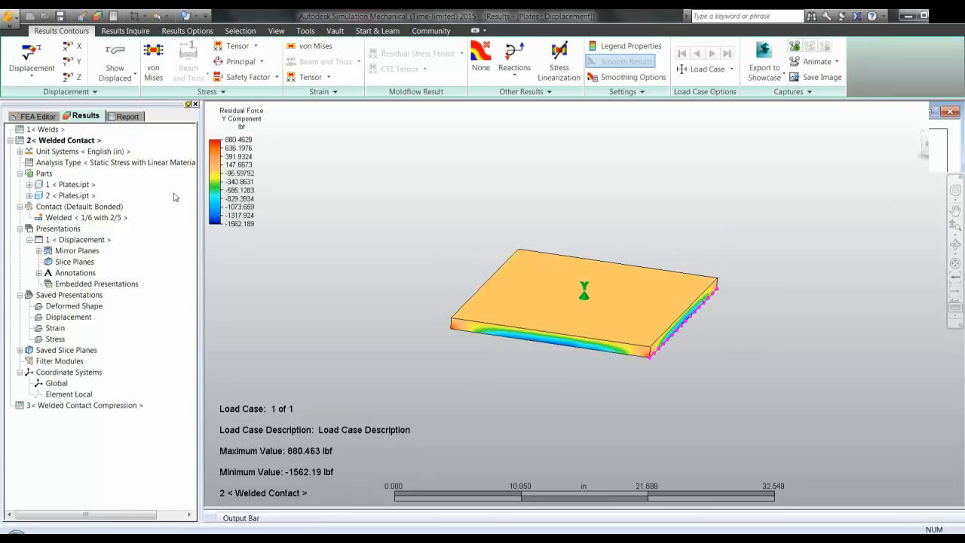
right_click(79, 185)
left_click(113, 194)
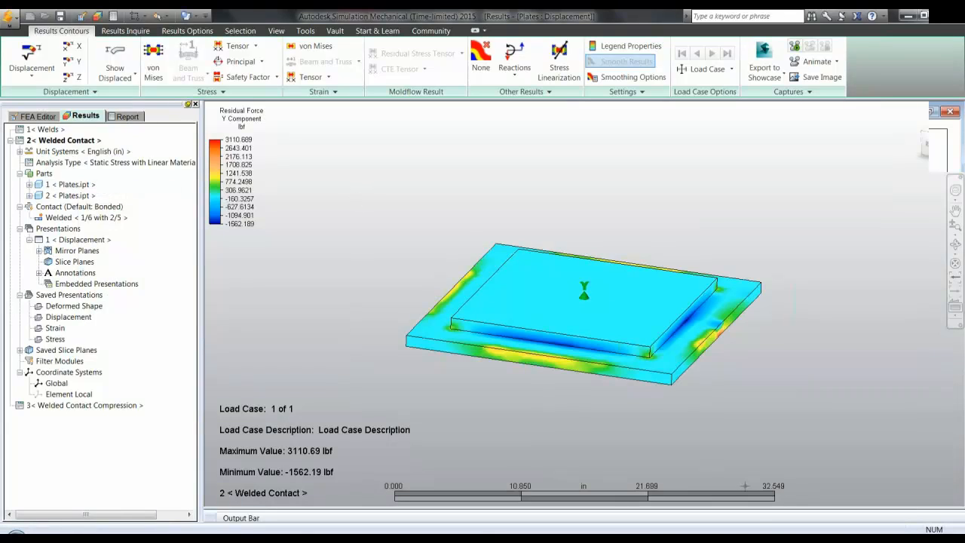
Show the detailed analysis log of the Welded Contact scenario
mouse_move(760, 520)
scroll(566, 467, "down", 1)
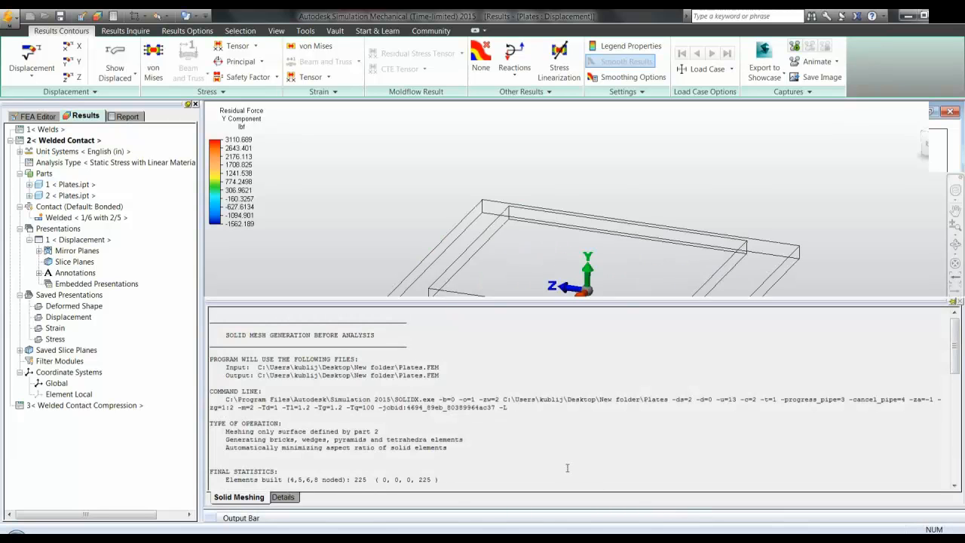
left_click(293, 497)
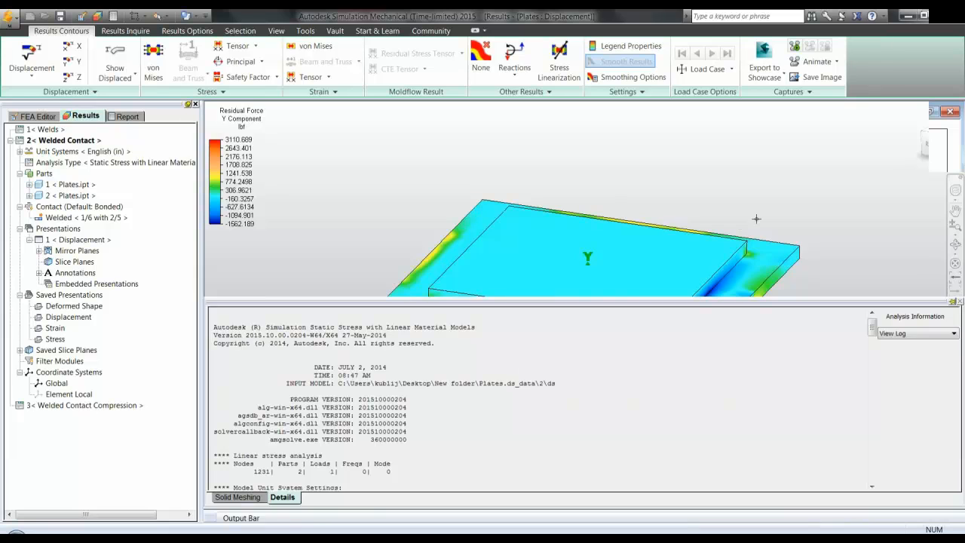